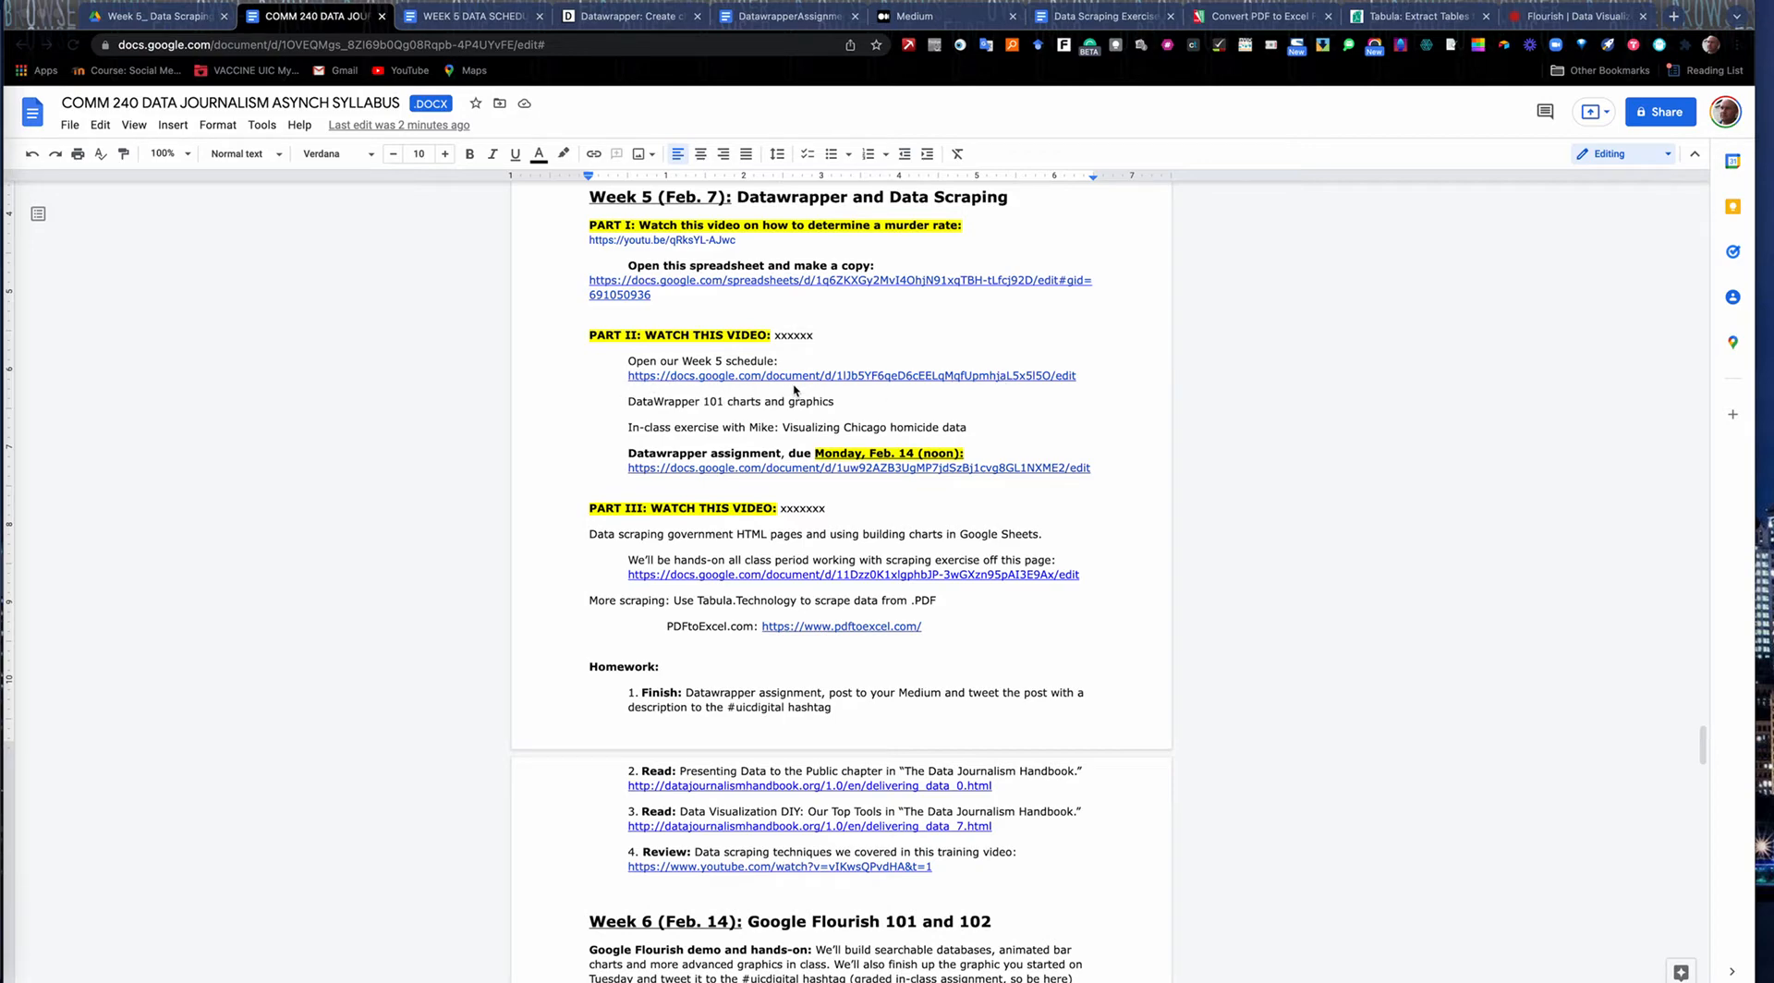
Switch to the Week 5 data schedule document and follow its data set link to the Drive folder.
left_click(495, 19)
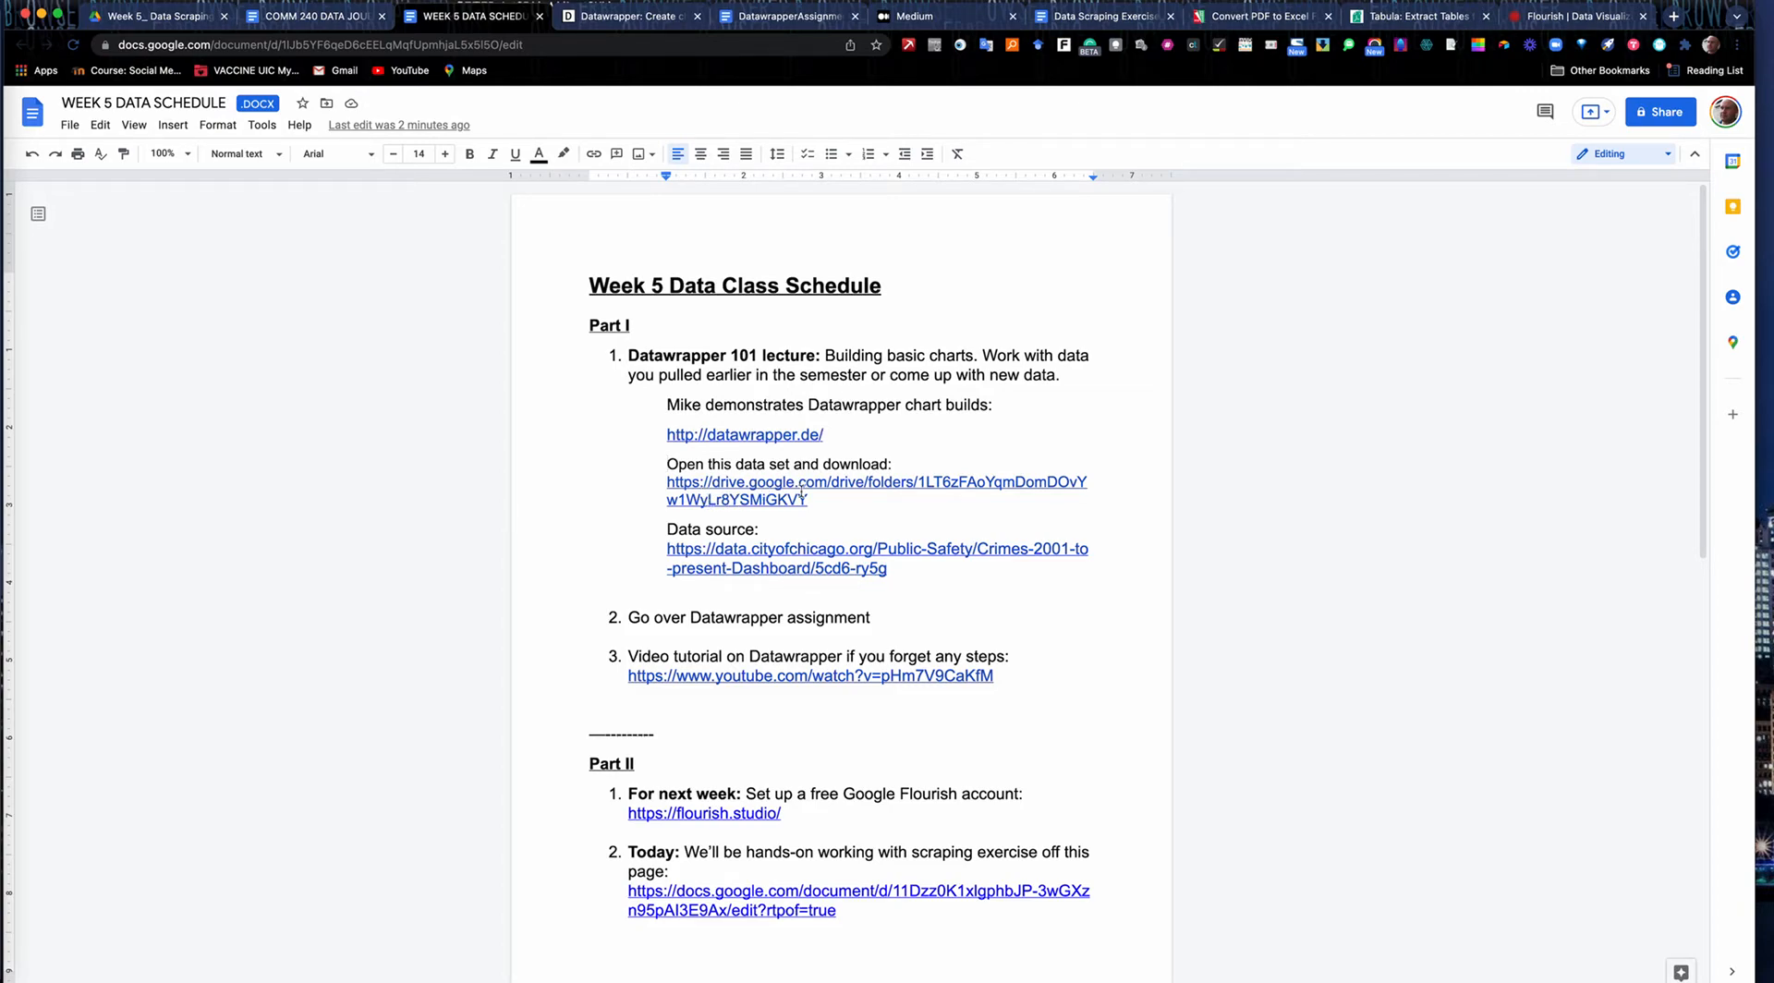
left_click(774, 482)
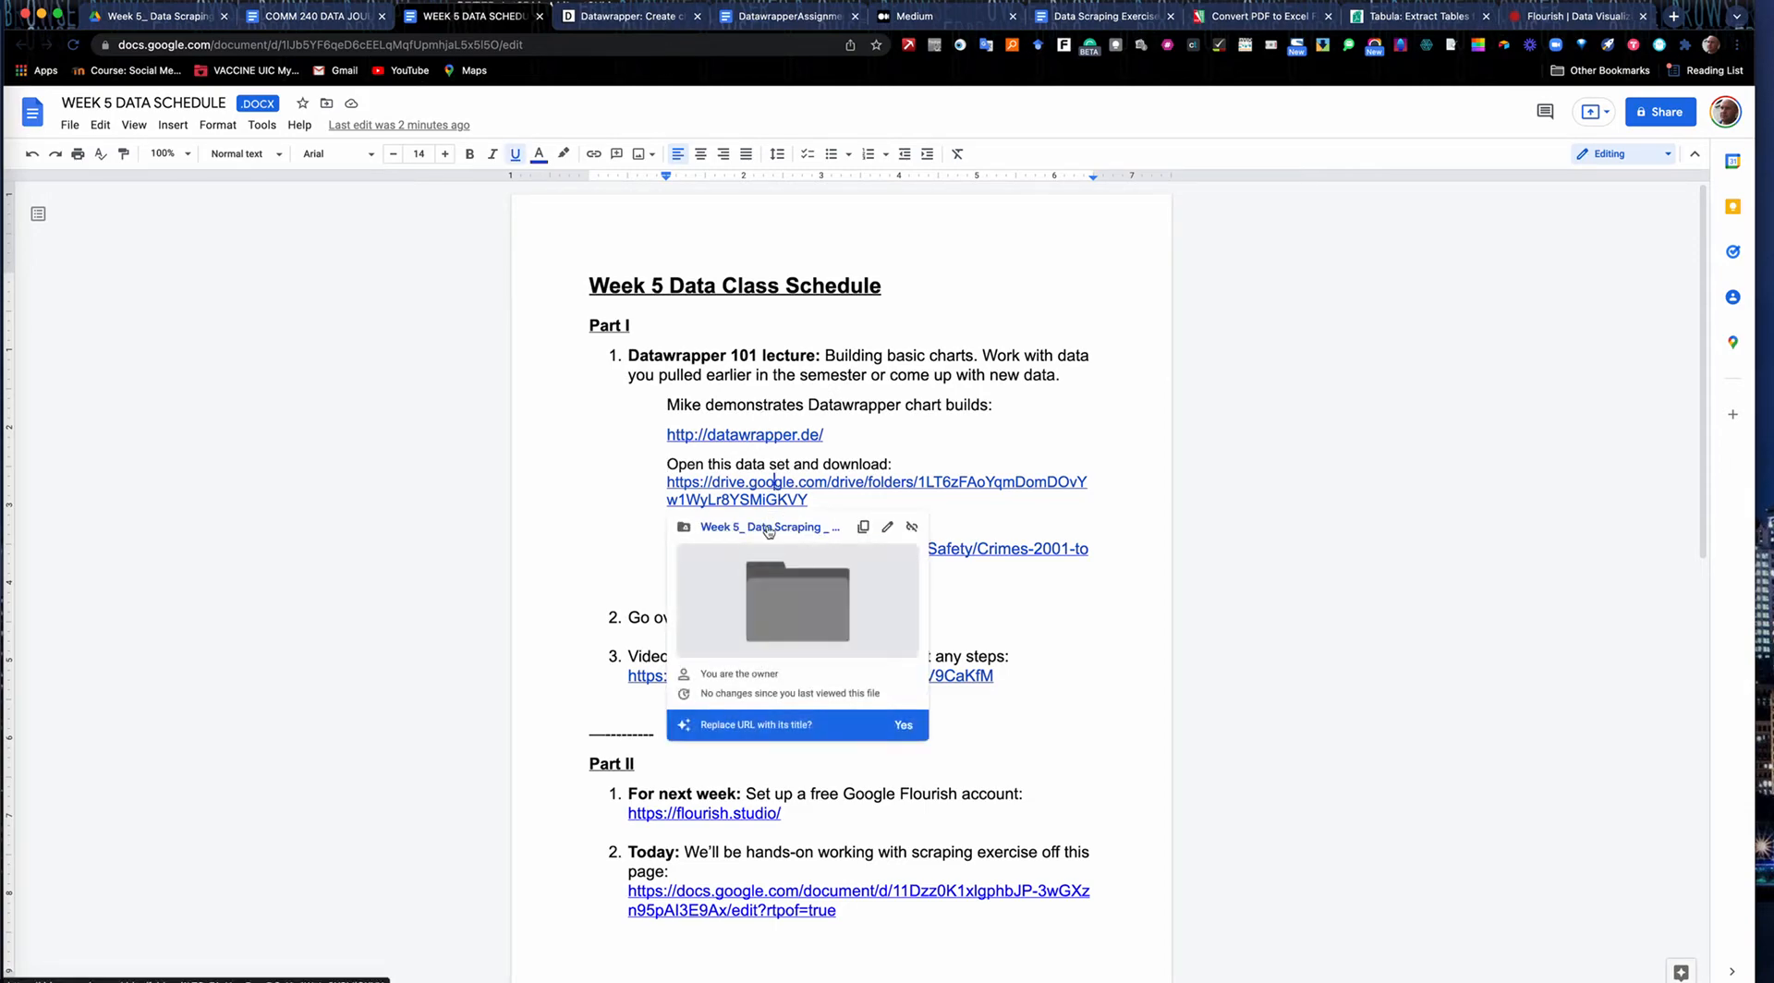
left_click(768, 528)
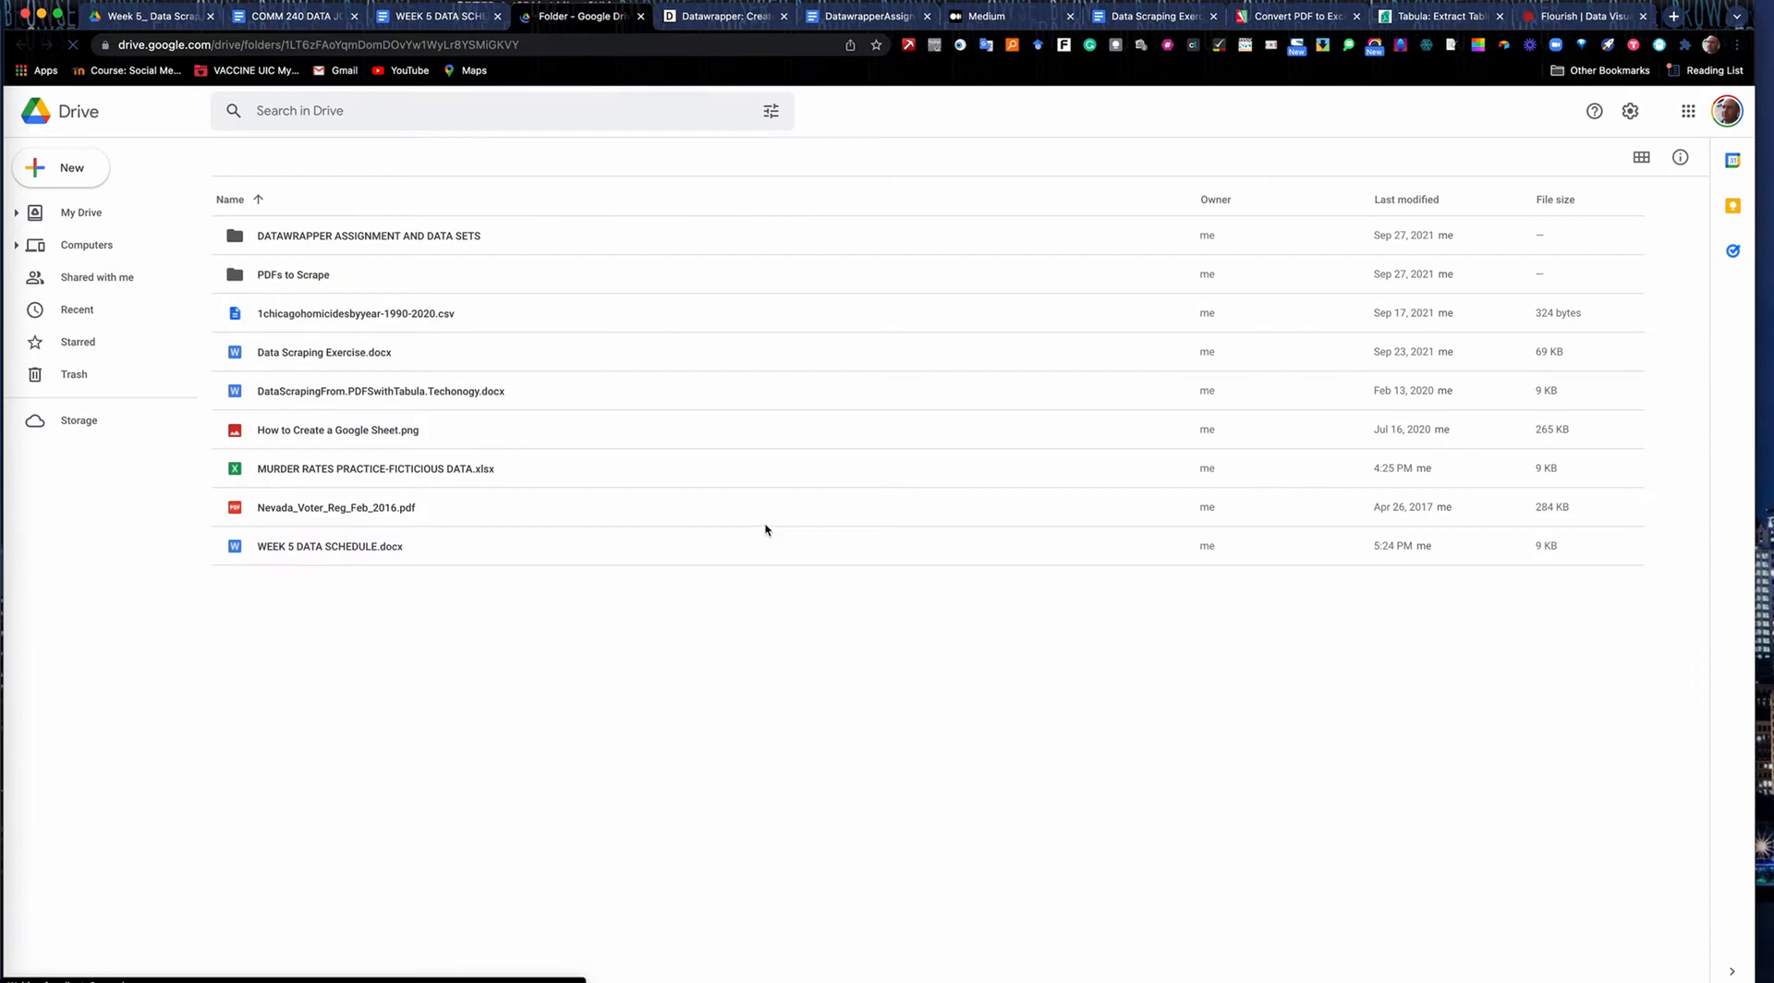
Preview 1chicagohomicidesbyyear-1990-2020.csv from the Drive folder and return to the file list.
left_click(338, 318)
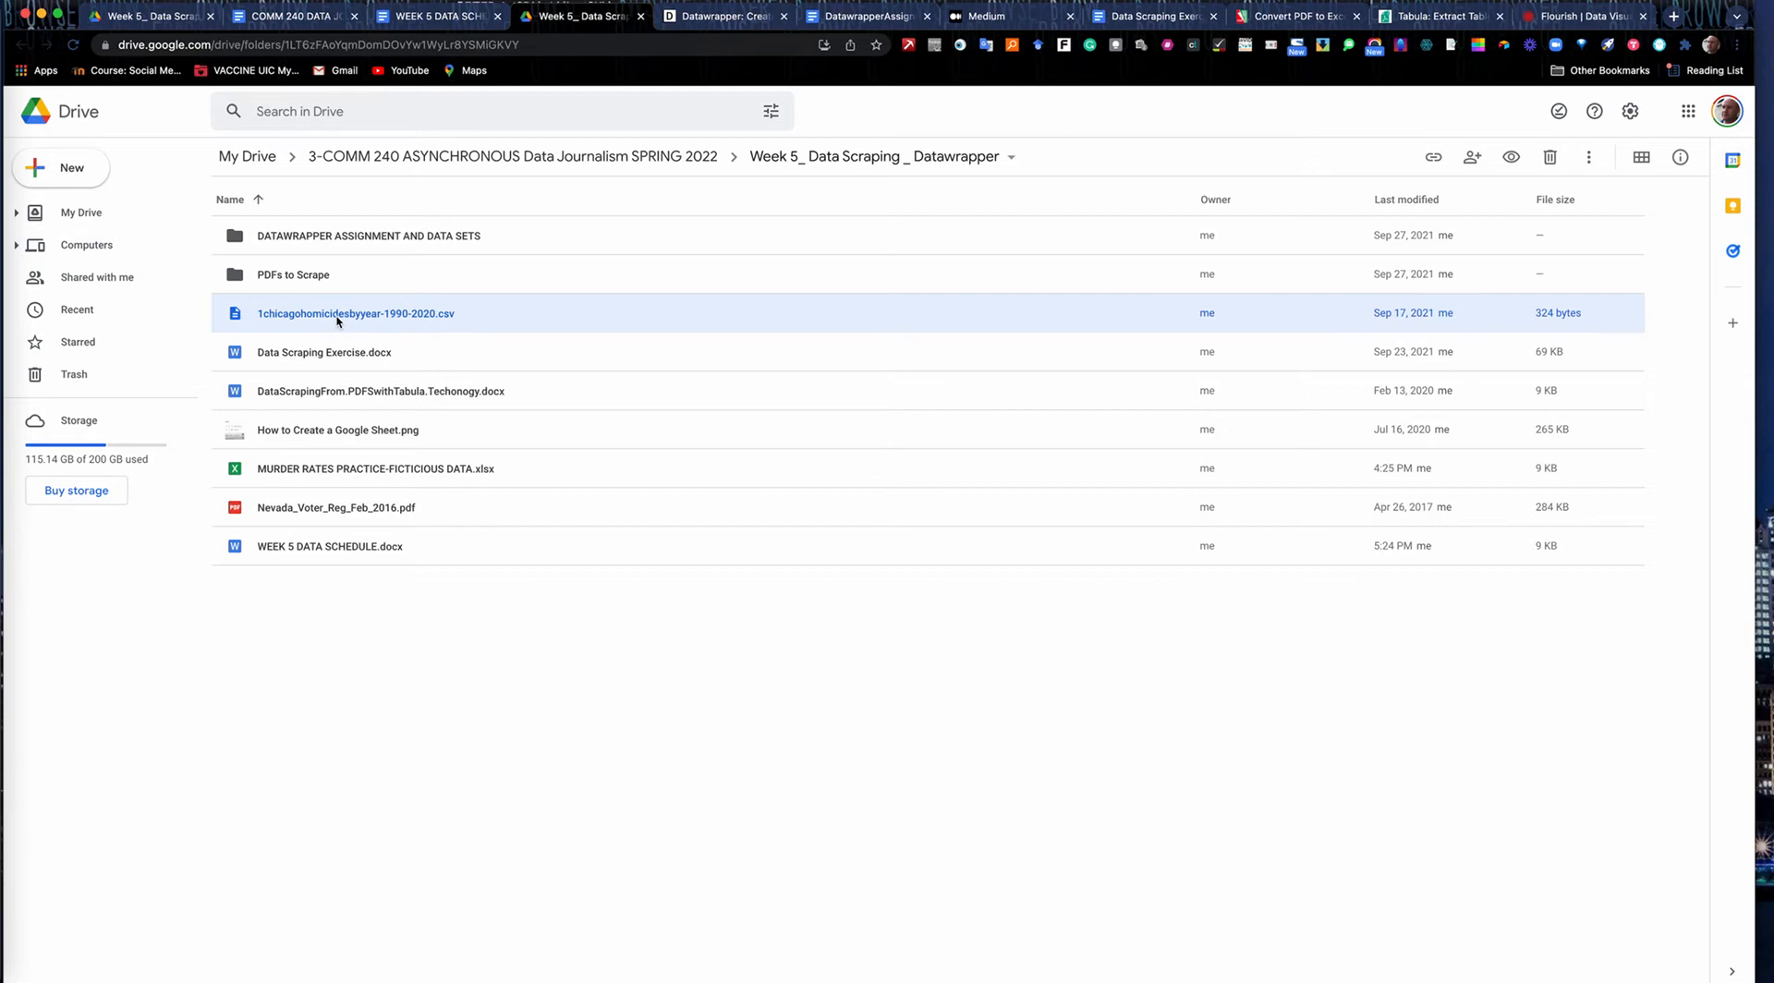
double_click(337, 318)
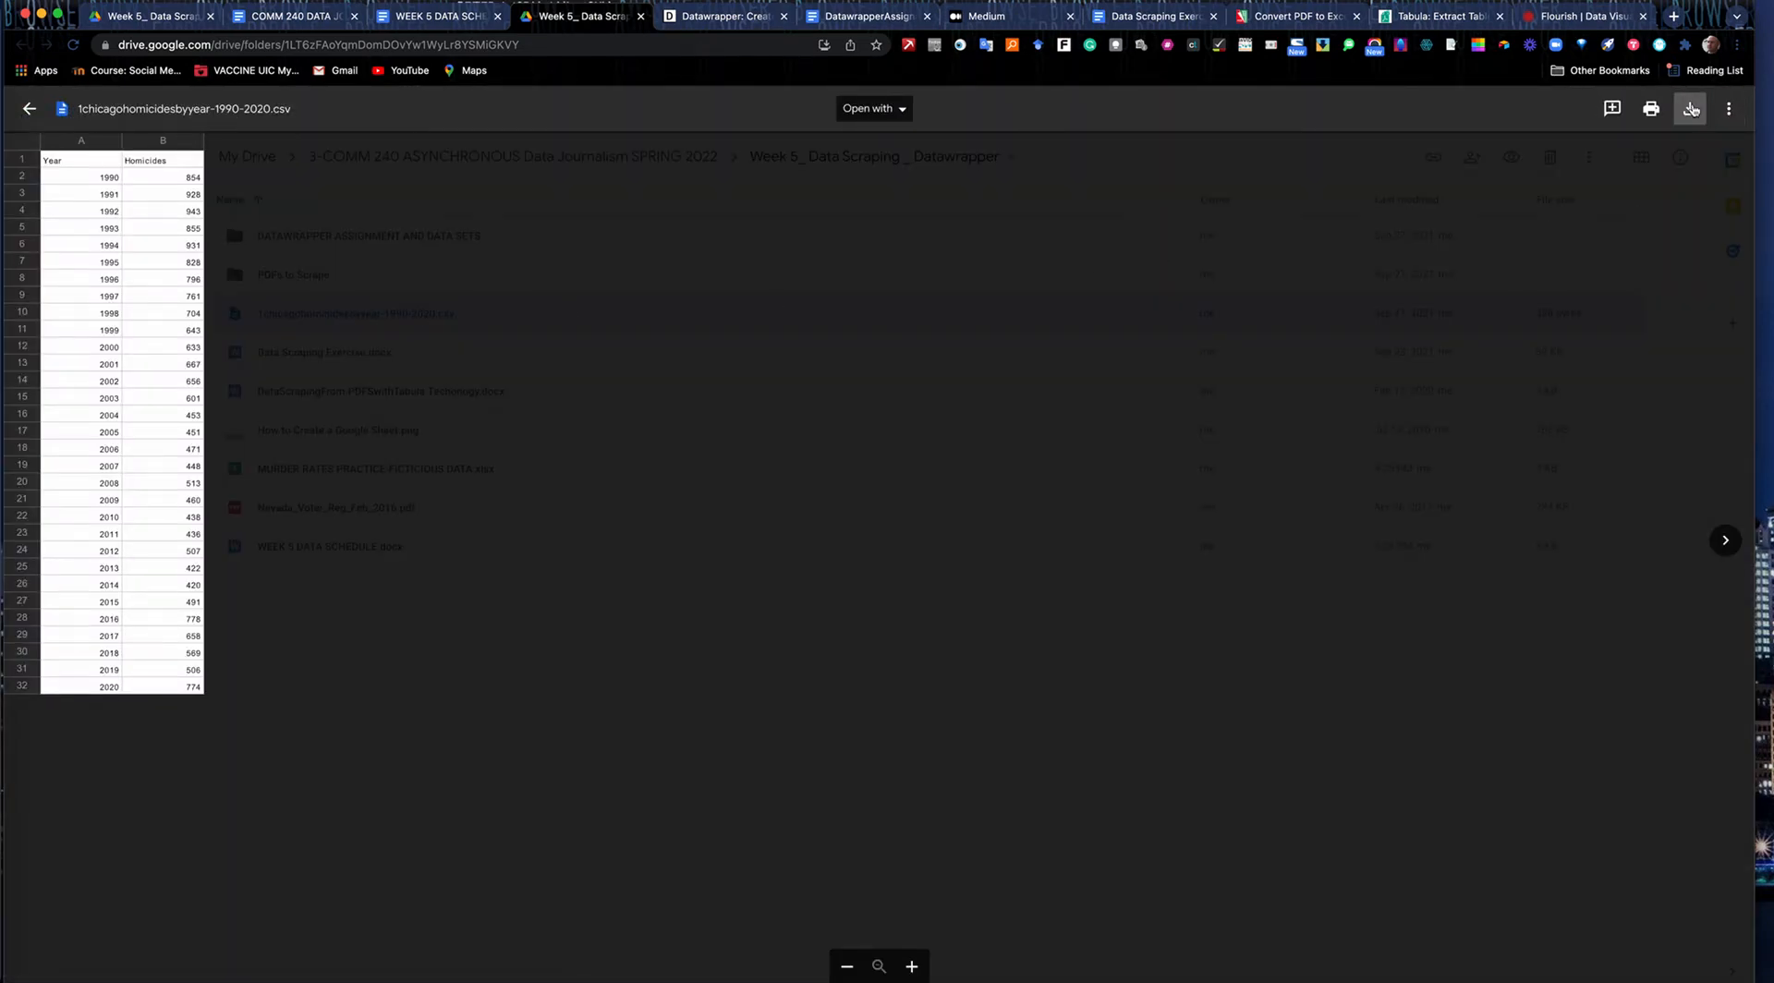
left_click(28, 108)
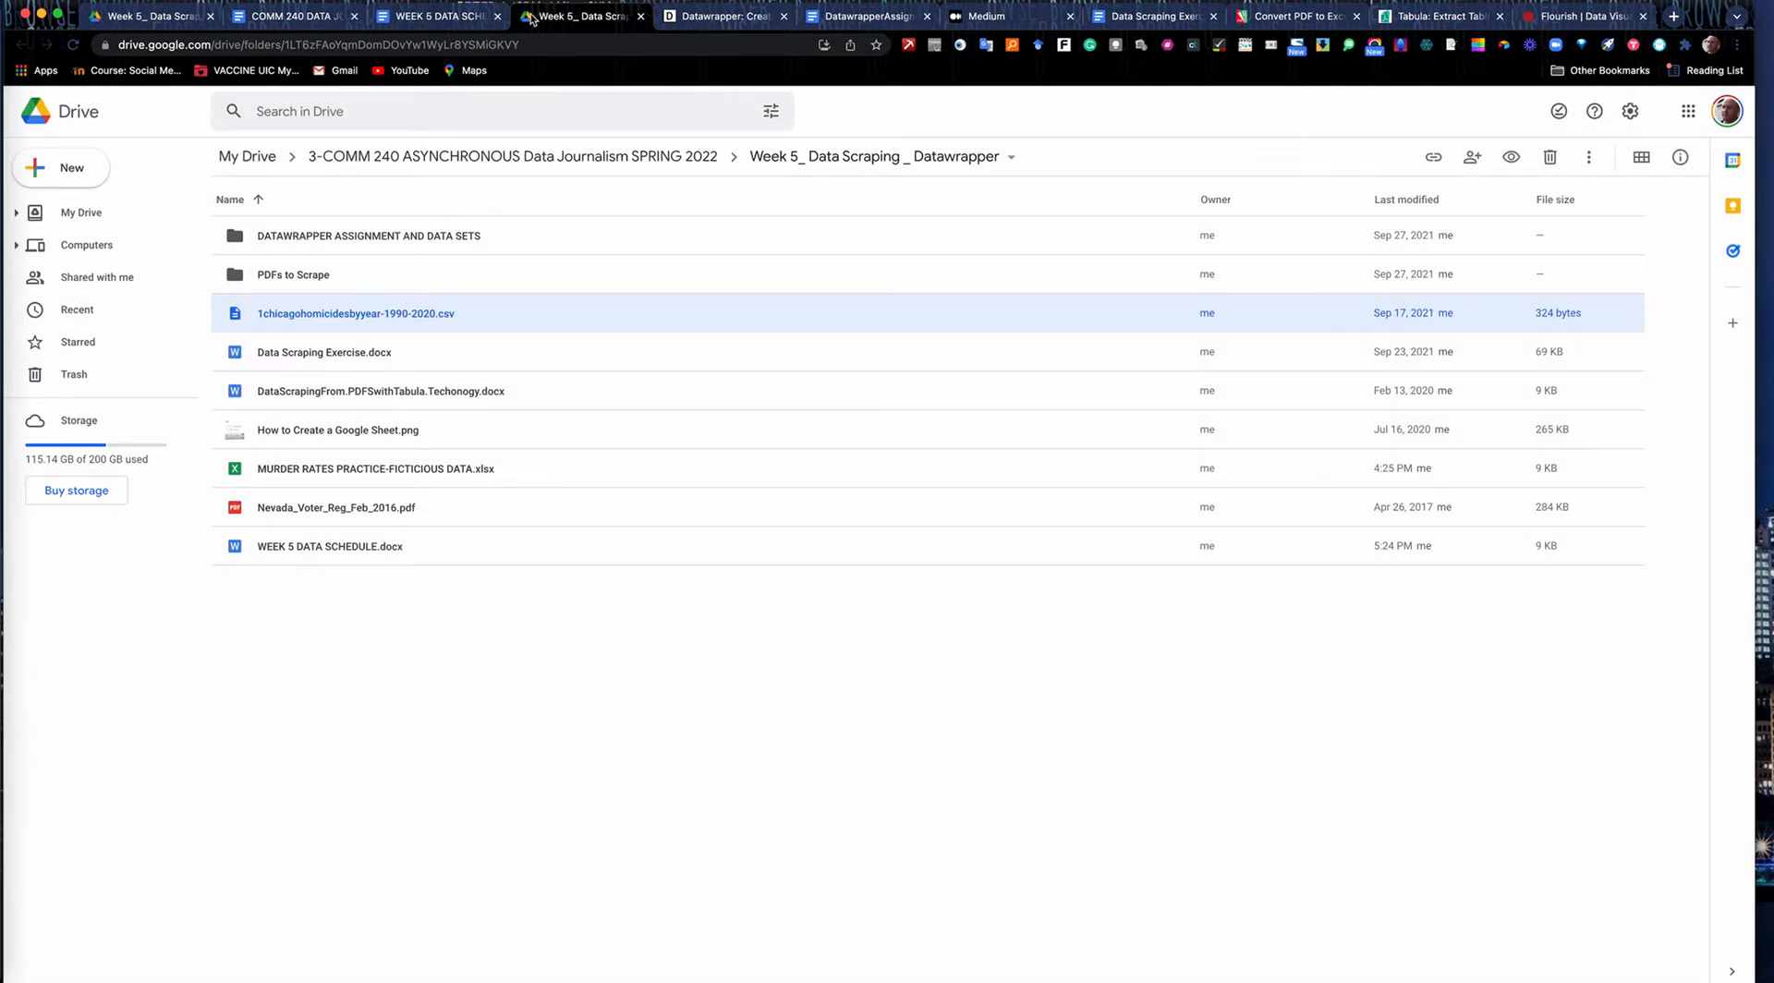
Go back to the Week 5 schedule and highlight the City of Chicago data source link.
left_click(459, 17)
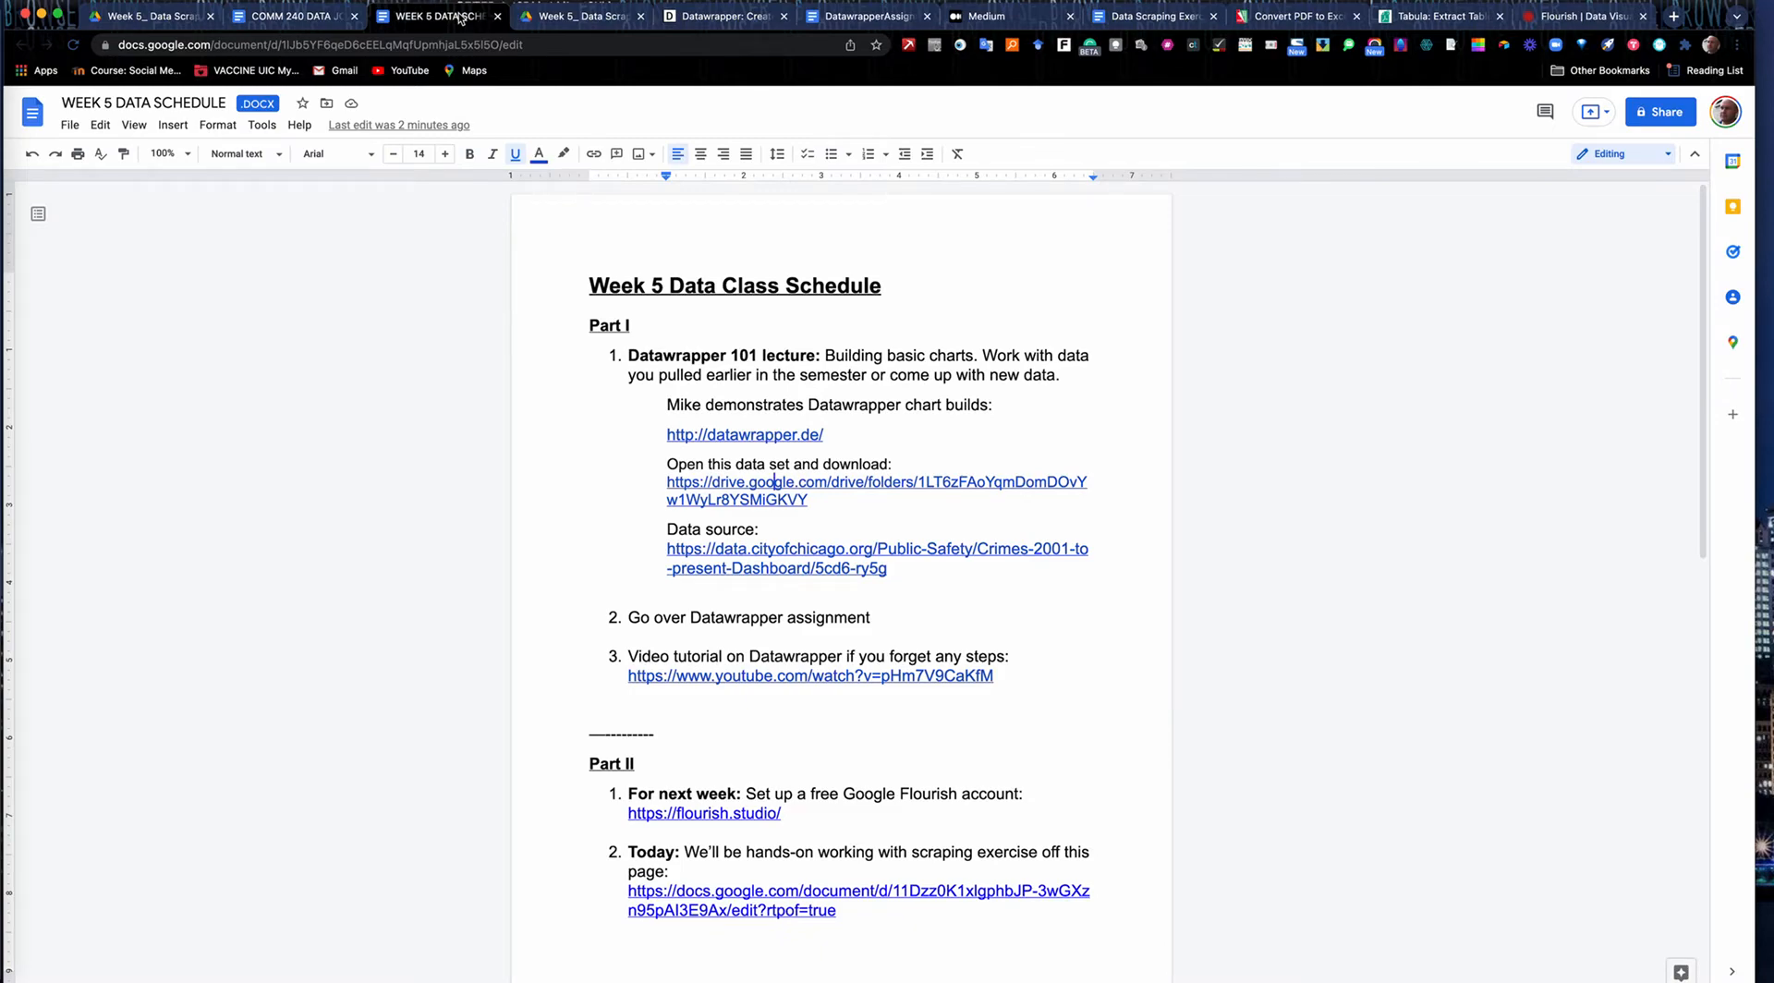
left_click_drag(895, 565, 666, 549)
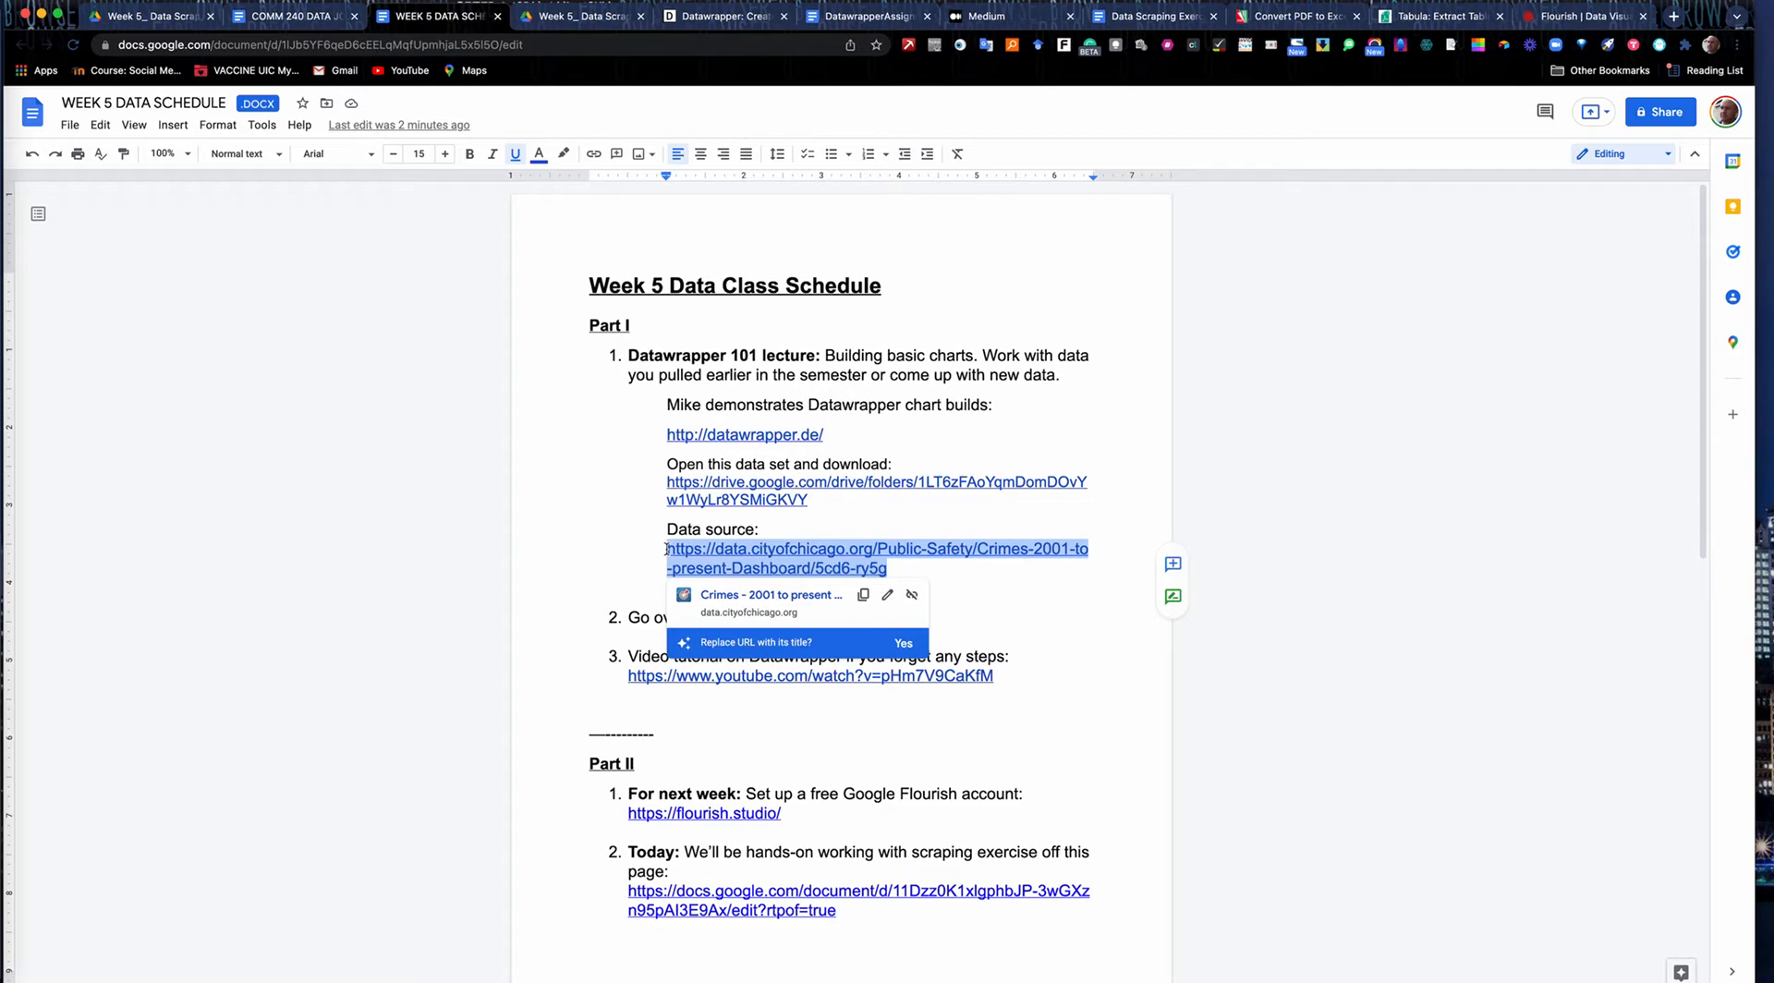
left_click(708, 529)
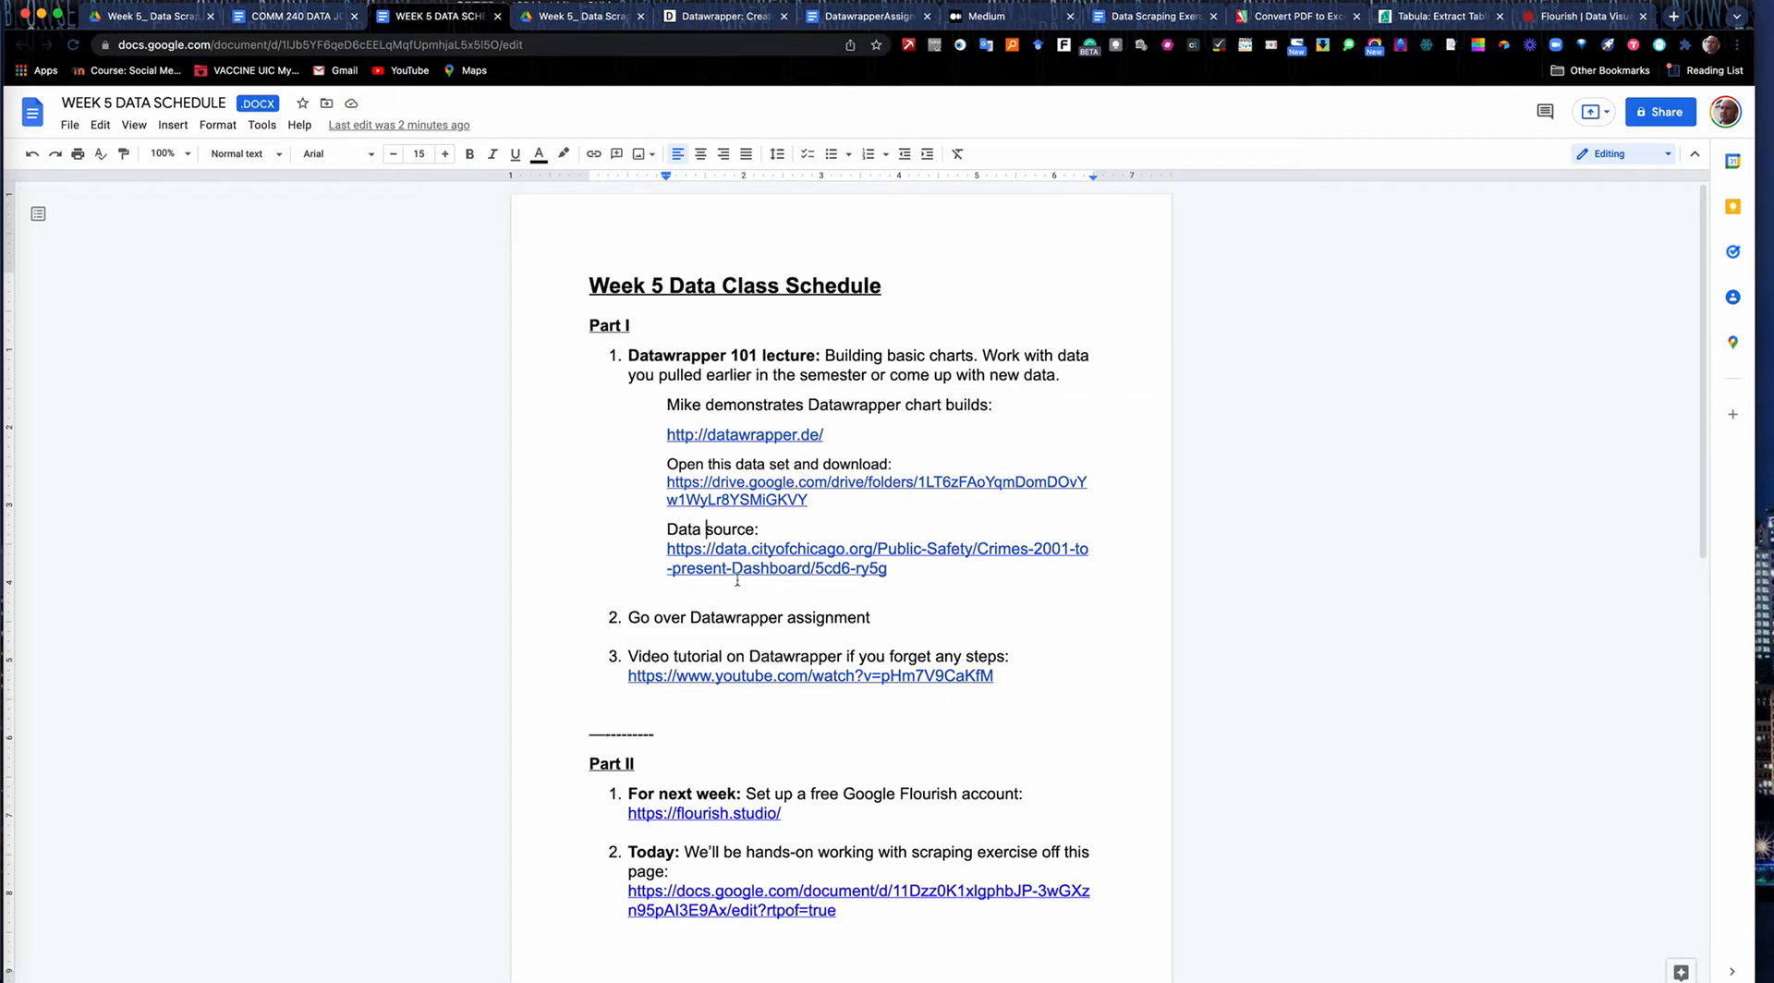
Reopen the Chicago homicides CSV in the Week 5 Drive folder, enlarge it to examine the yearly figures, and close the preview.
left_click(593, 20)
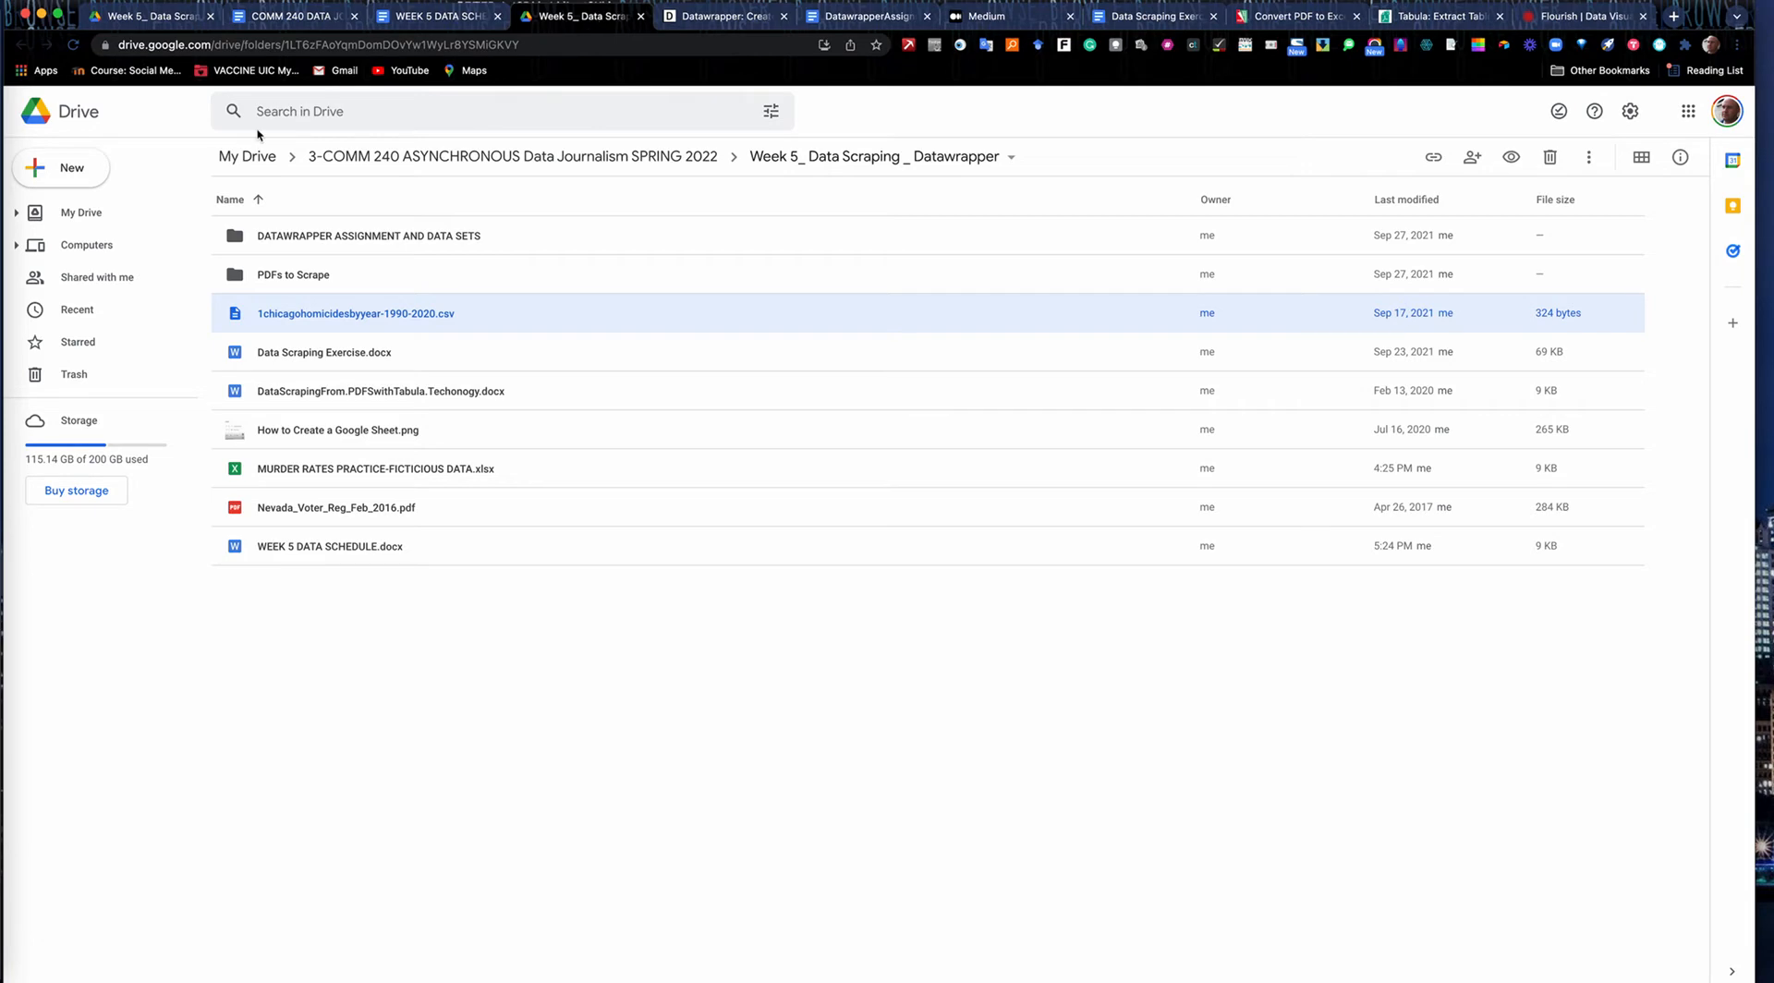
double_click(313, 315)
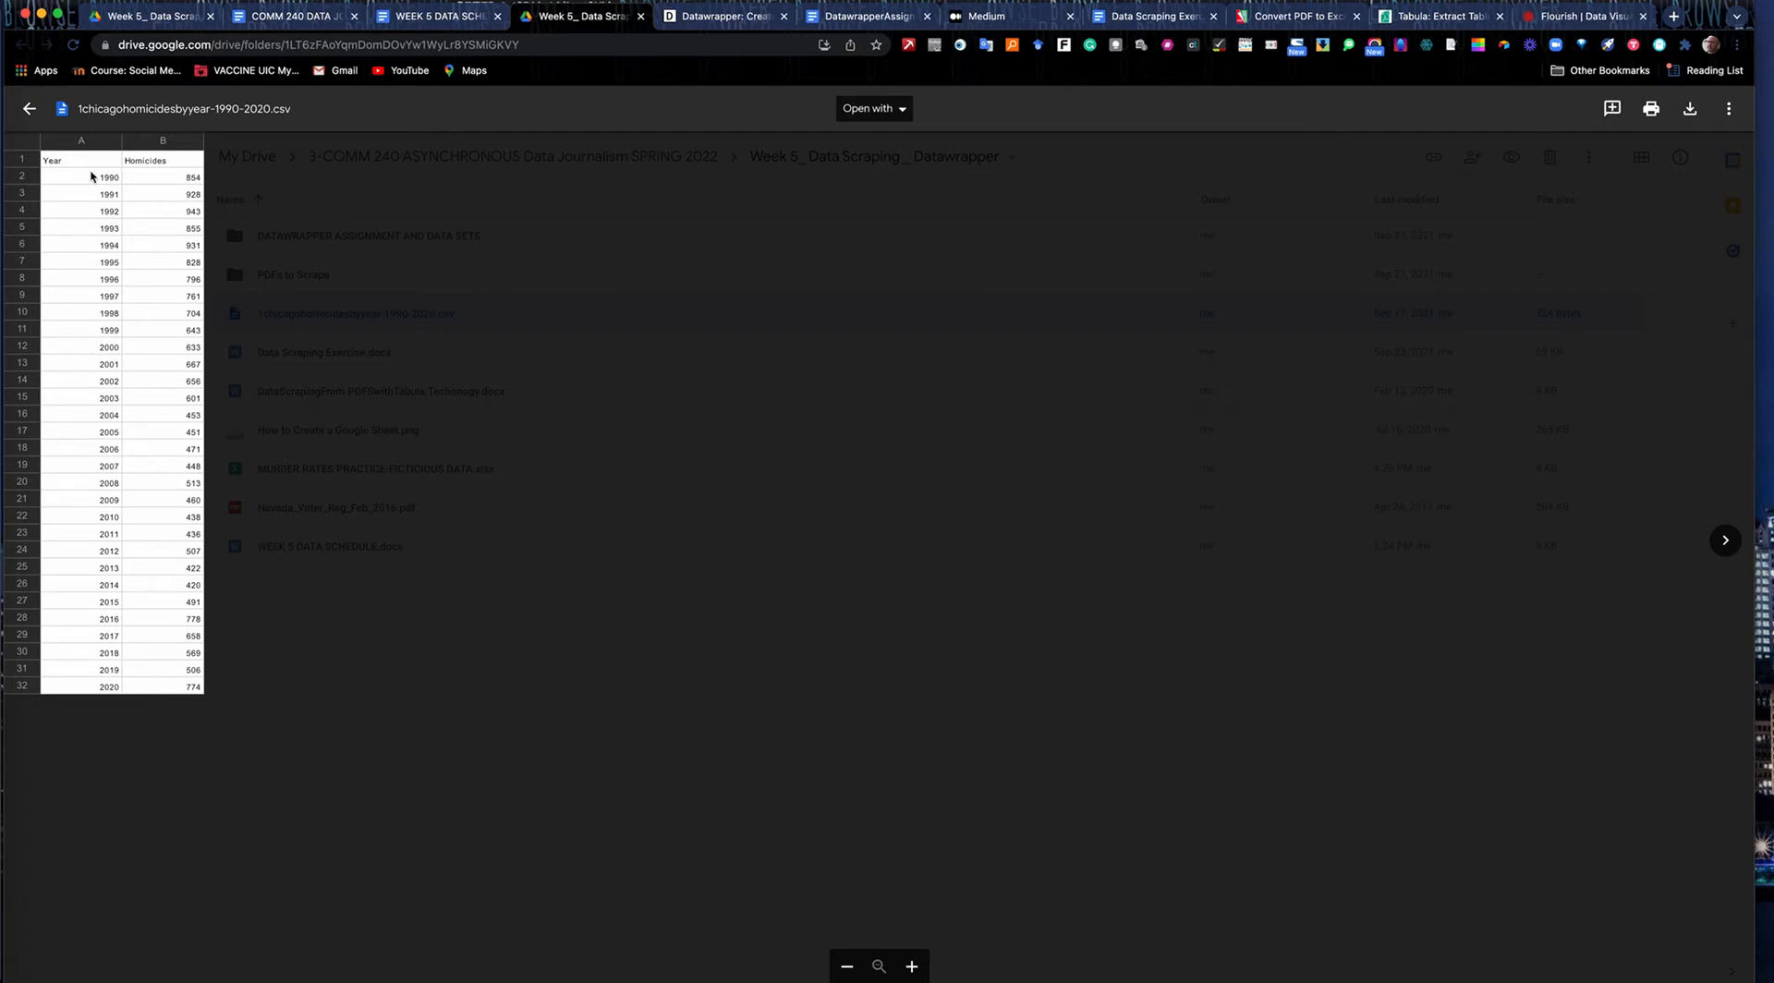
left_click(912, 966)
left_click(911, 966)
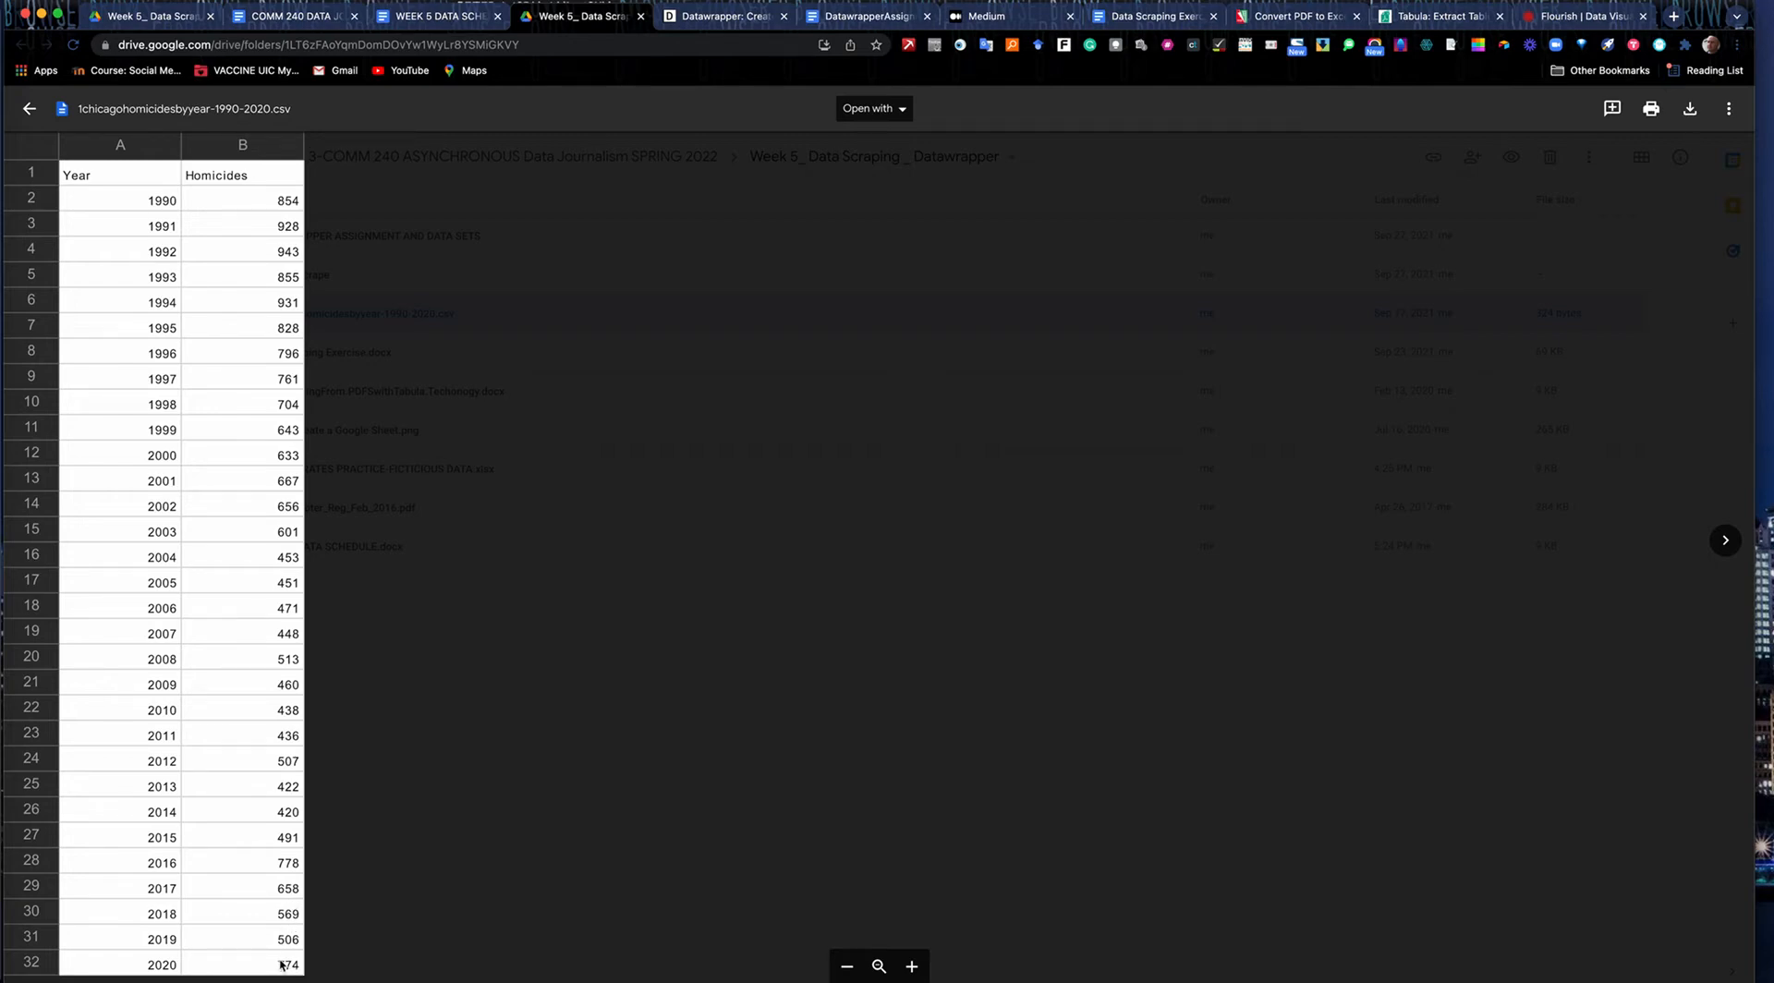
left_click(31, 110)
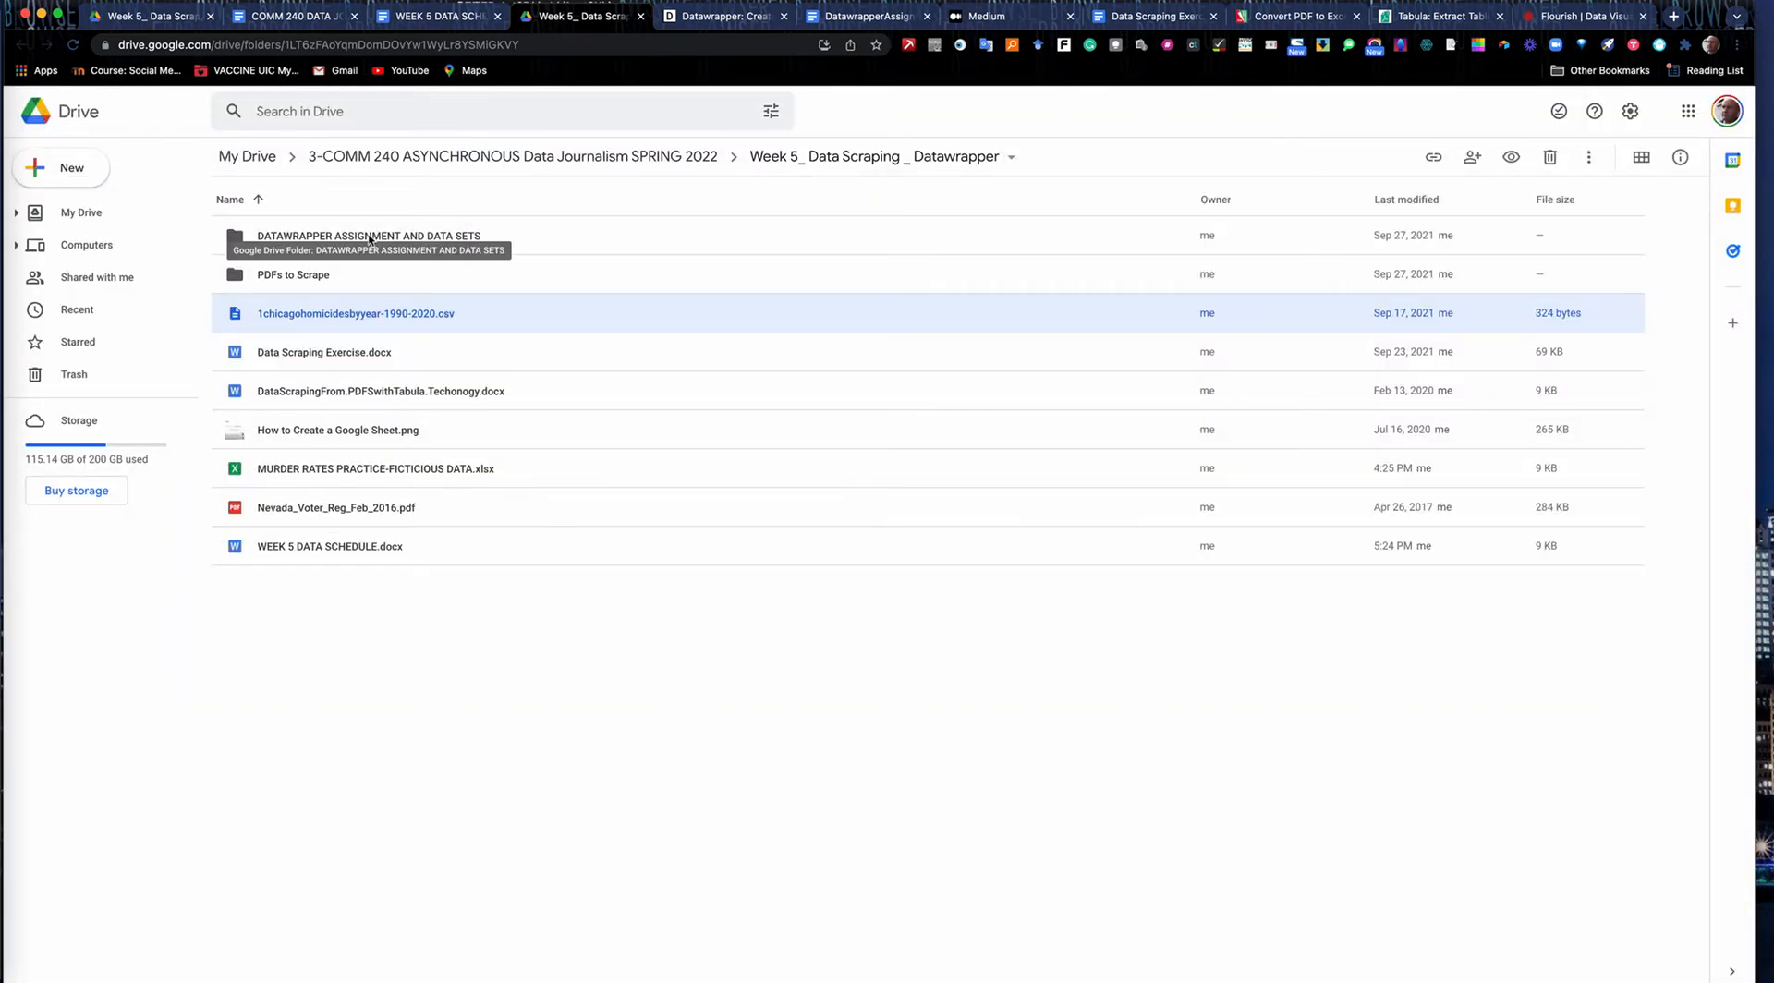
Switch to Datawrapper and log in by email using the saved account e-mail and password.
left_click(721, 15)
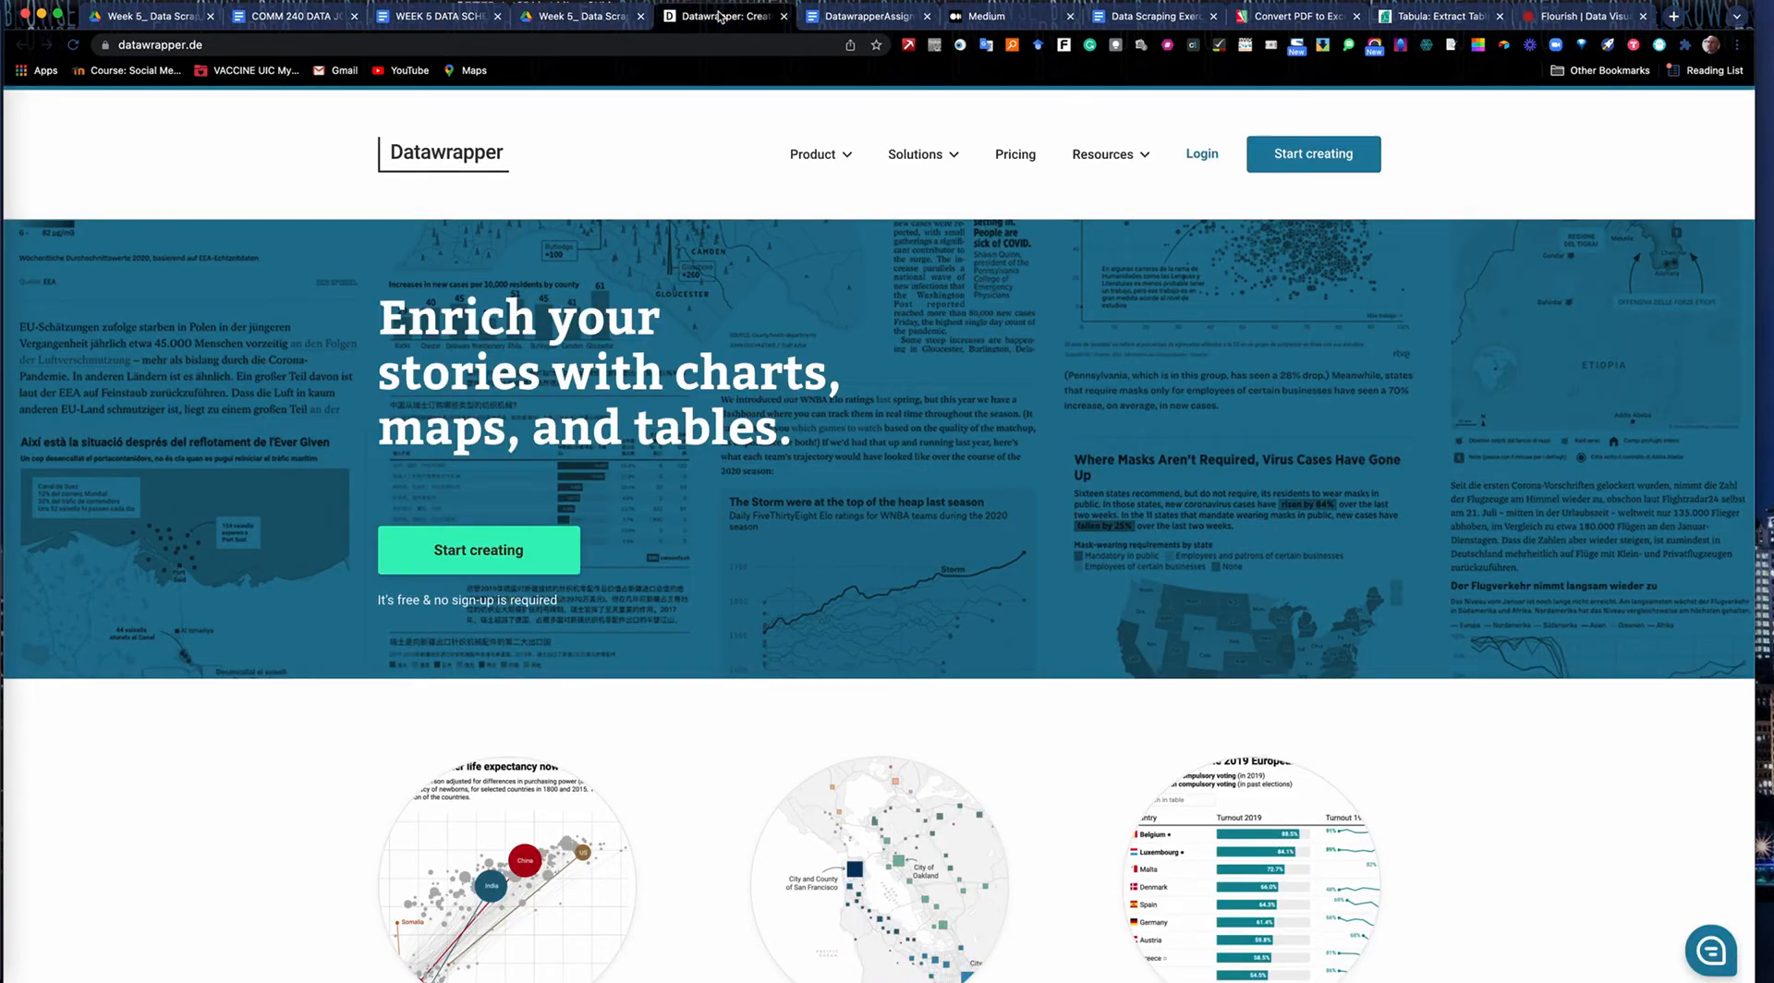
left_click(1213, 159)
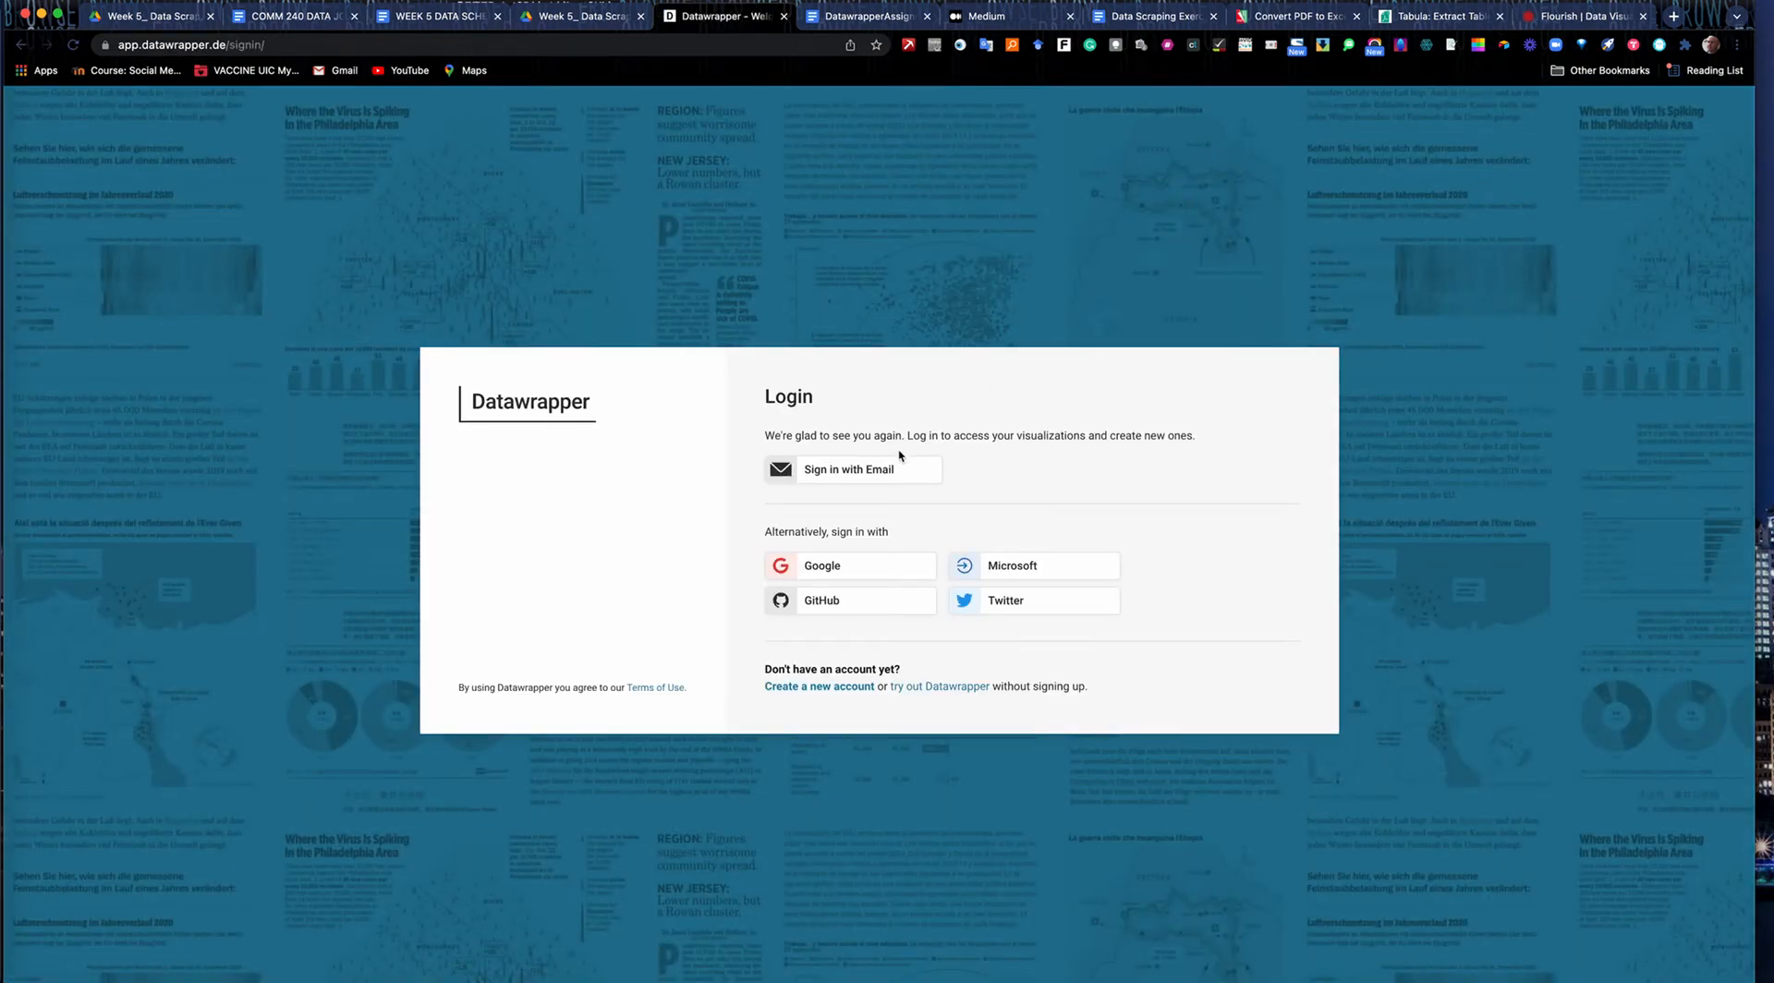
left_click(880, 472)
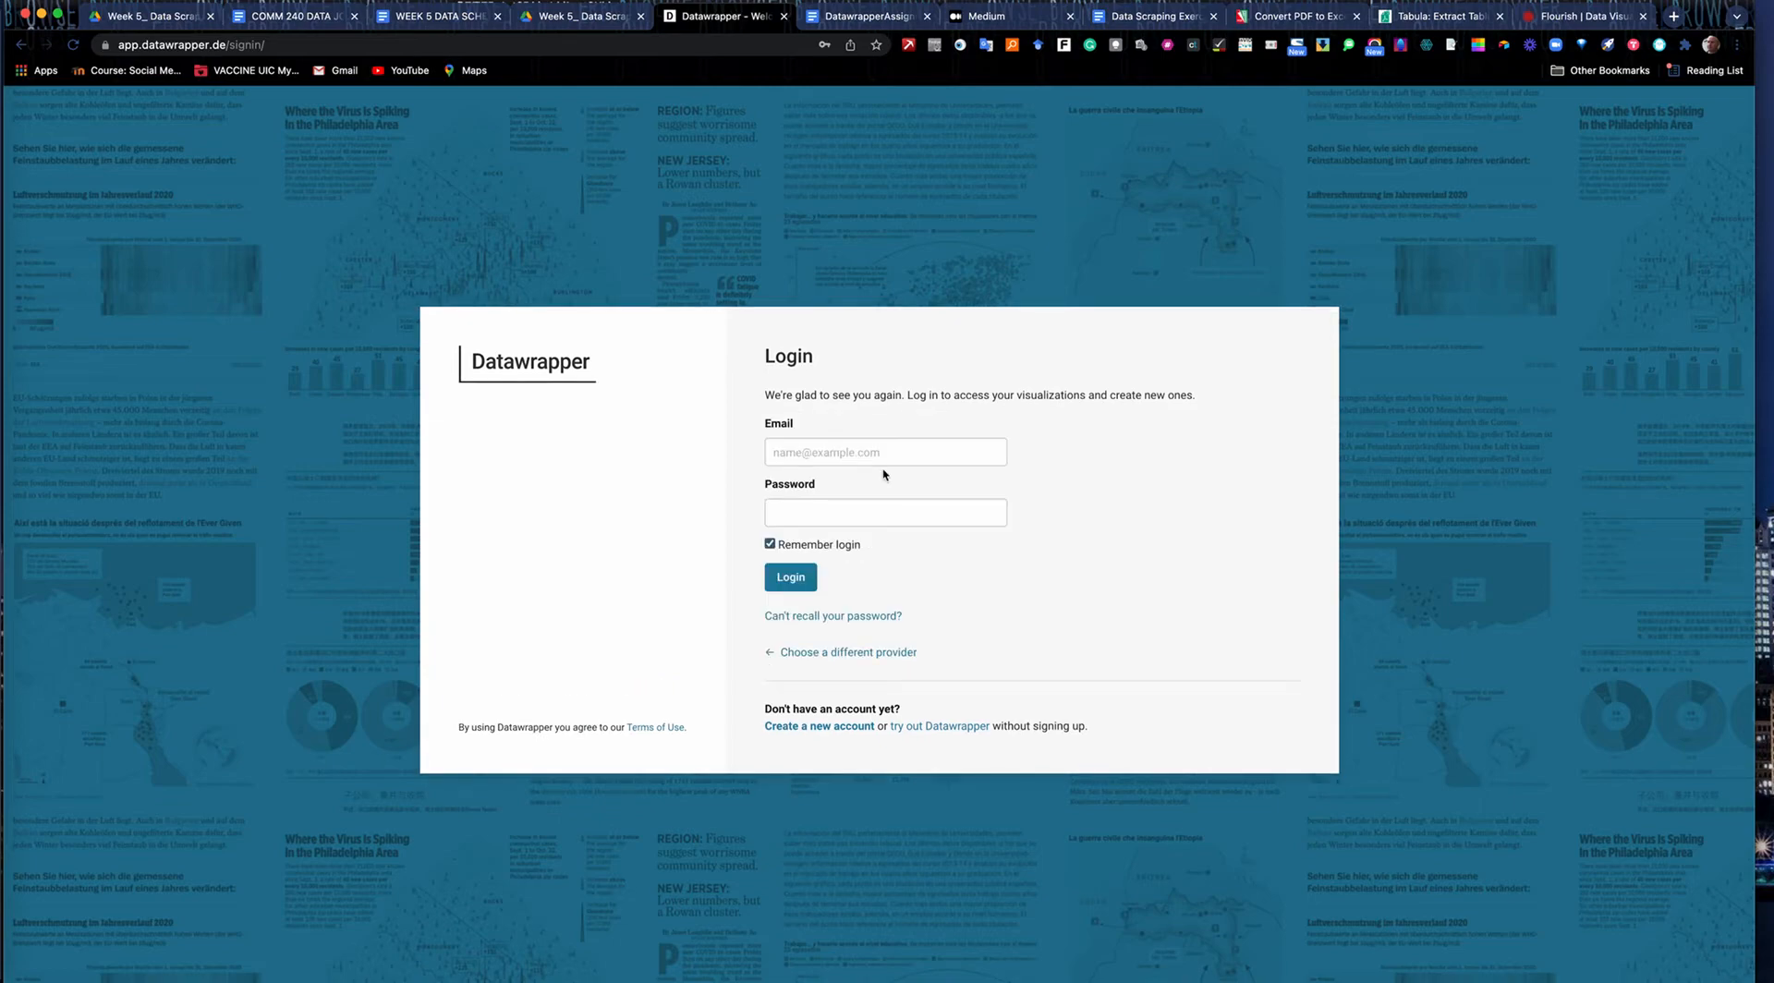
left_click(849, 458)
left_click(829, 476)
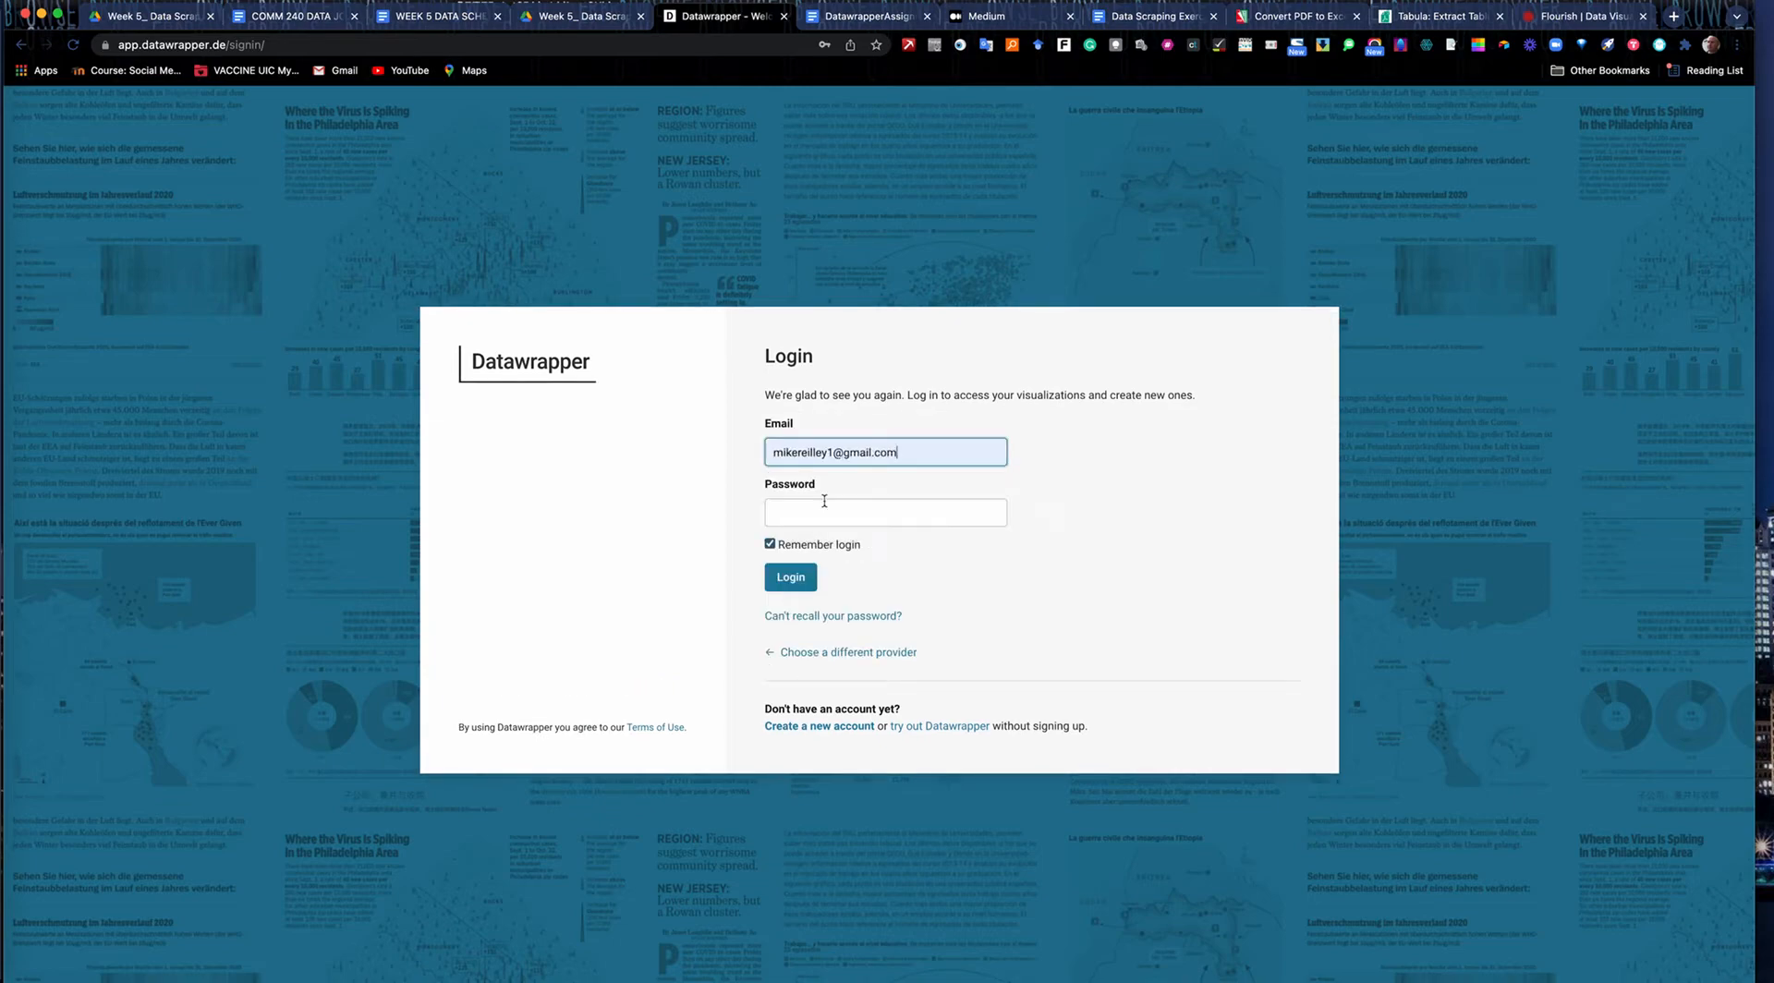
left_click(811, 520)
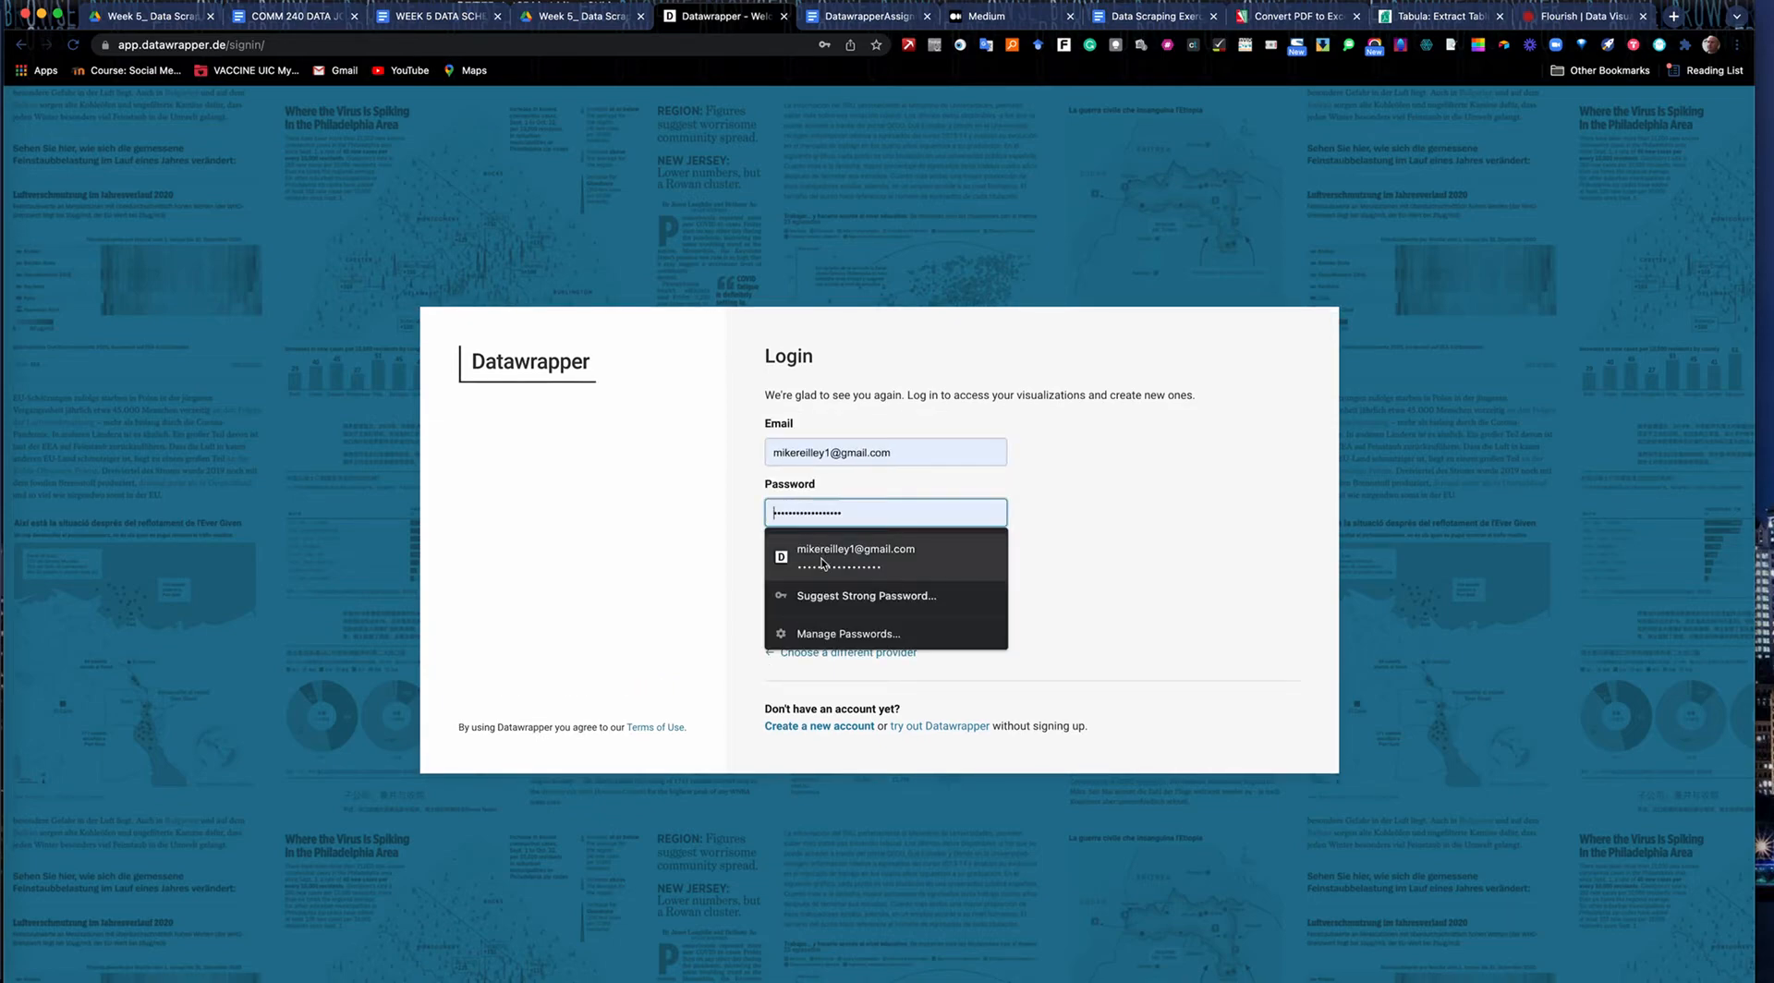
left_click(822, 559)
left_click(786, 578)
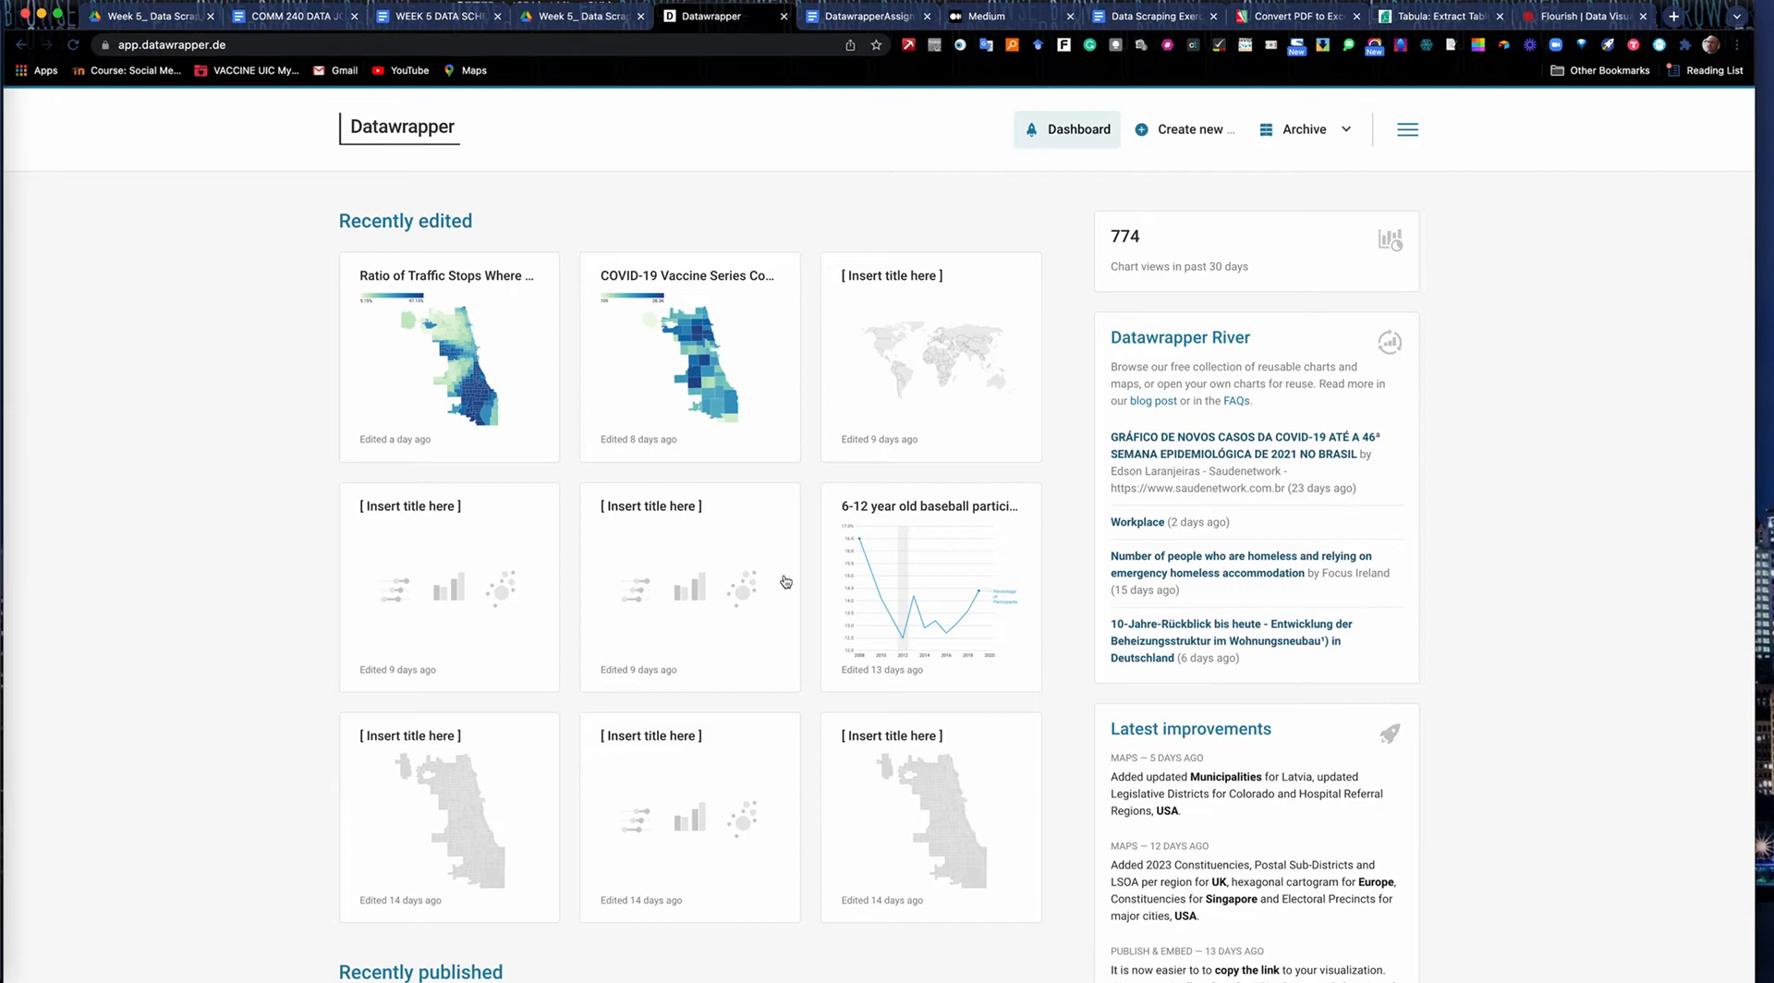
Locate UIC Data Class Account Log-Ins.docx in the COMM 240 asynchronous course folder on Drive.
left_click(160, 13)
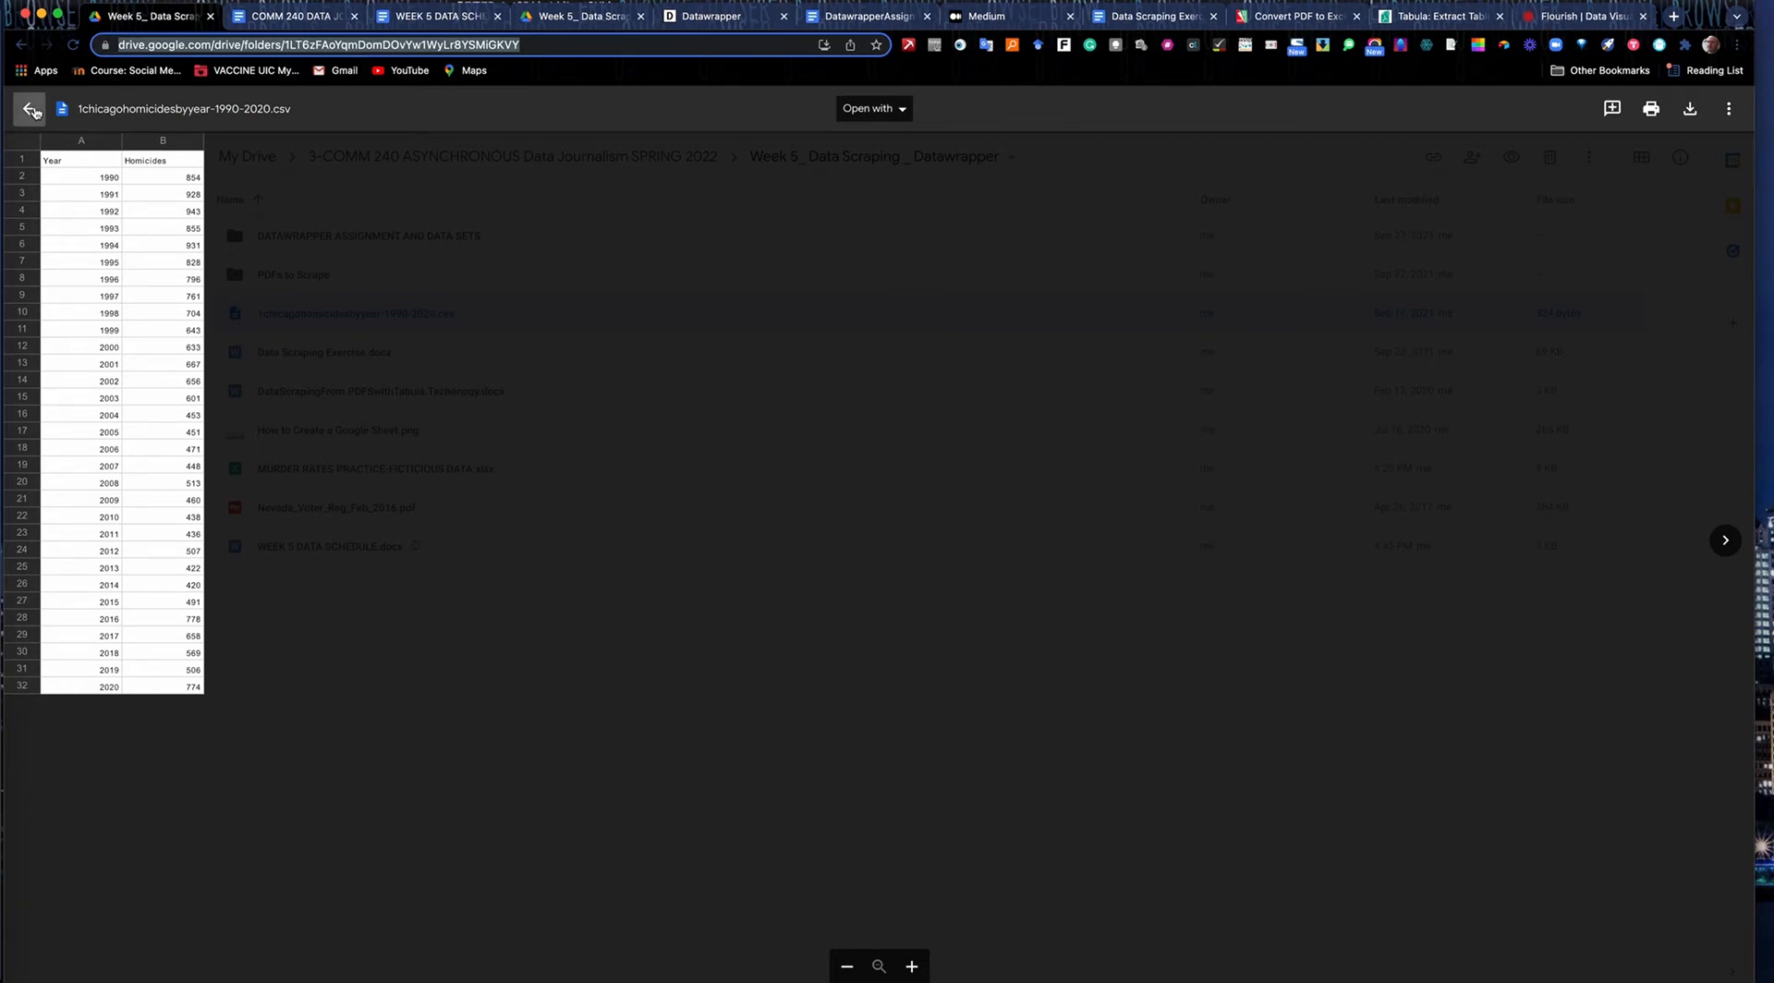
left_click(29, 109)
left_click(351, 159)
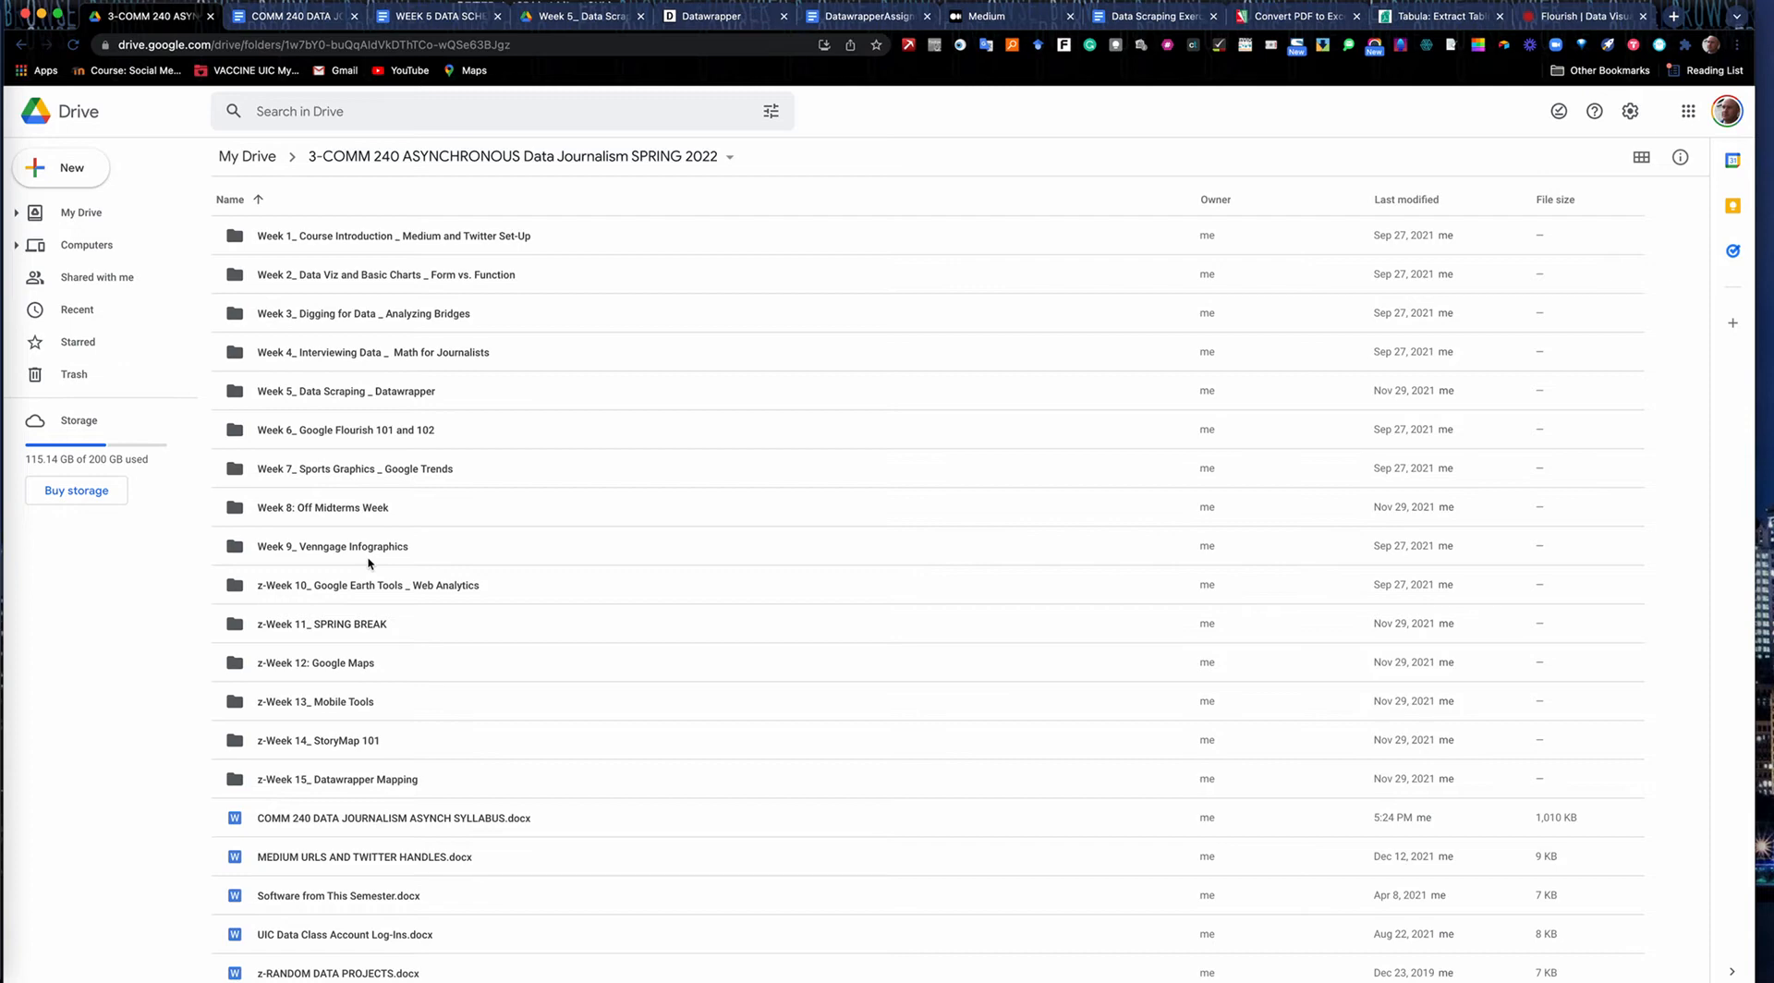
left_click(333, 934)
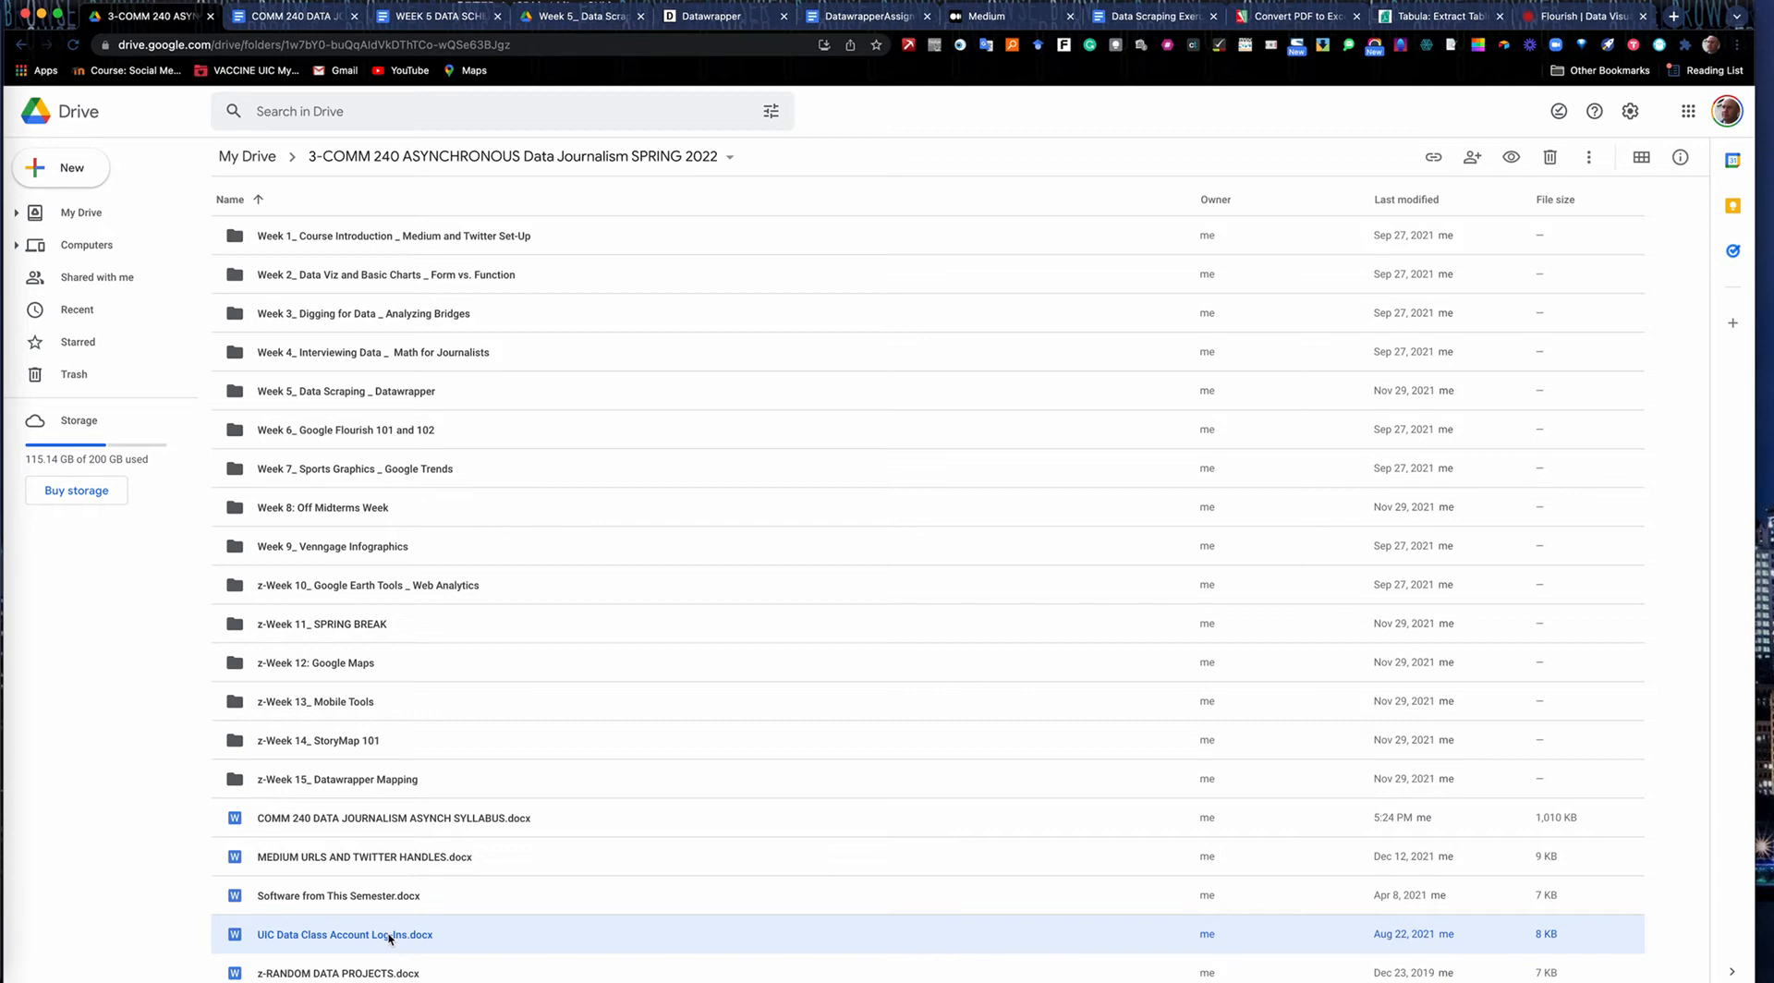
Return to Datawrapper, look through the archive of recent visualizations, and create a new chart.
left_click(724, 22)
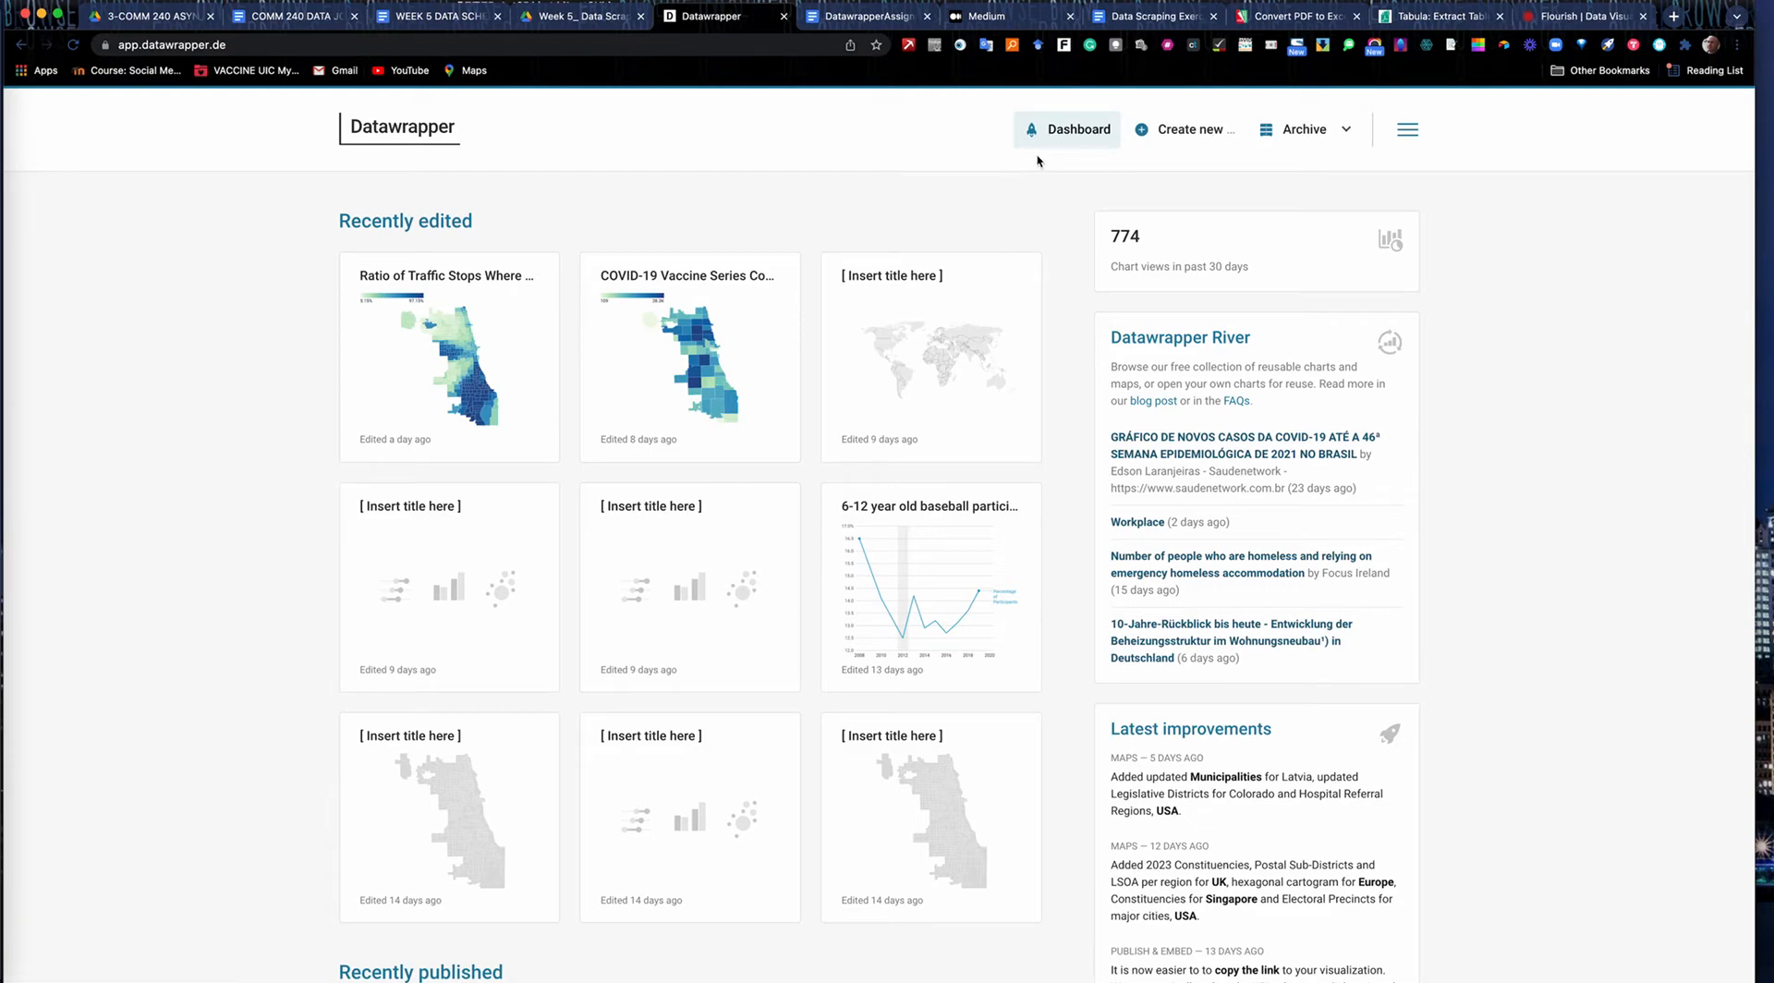
left_click(1347, 134)
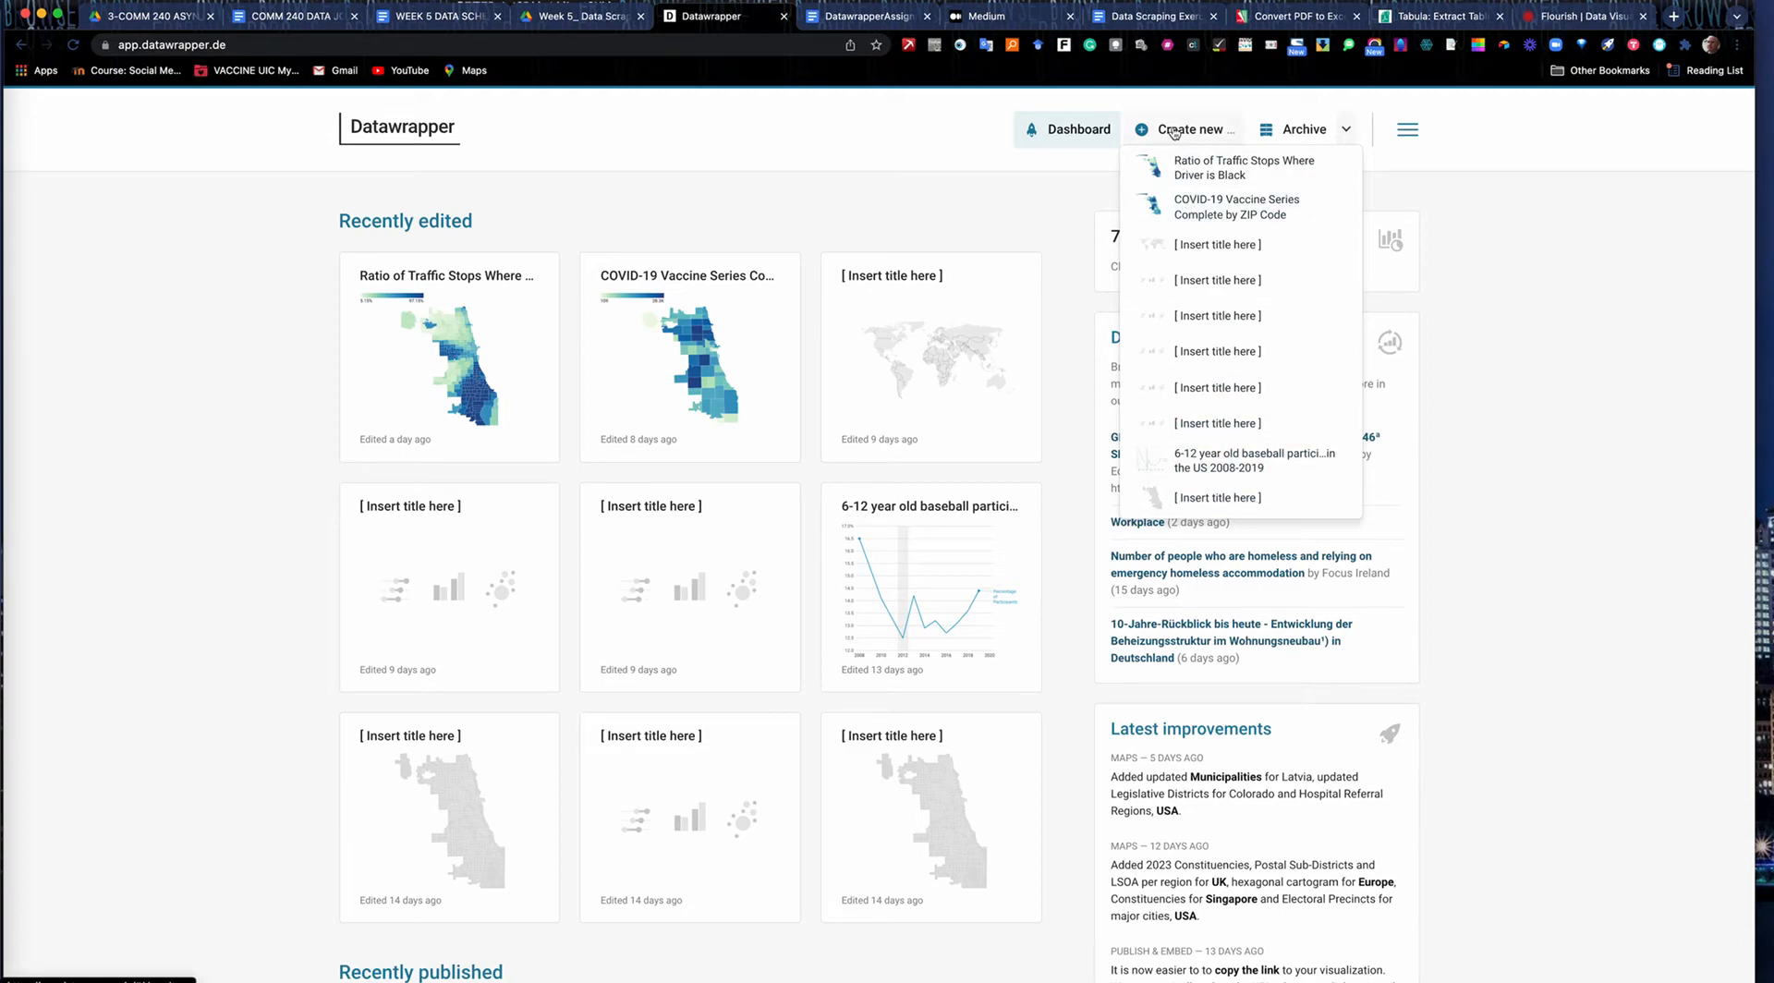
left_click(975, 127)
left_click(1136, 133)
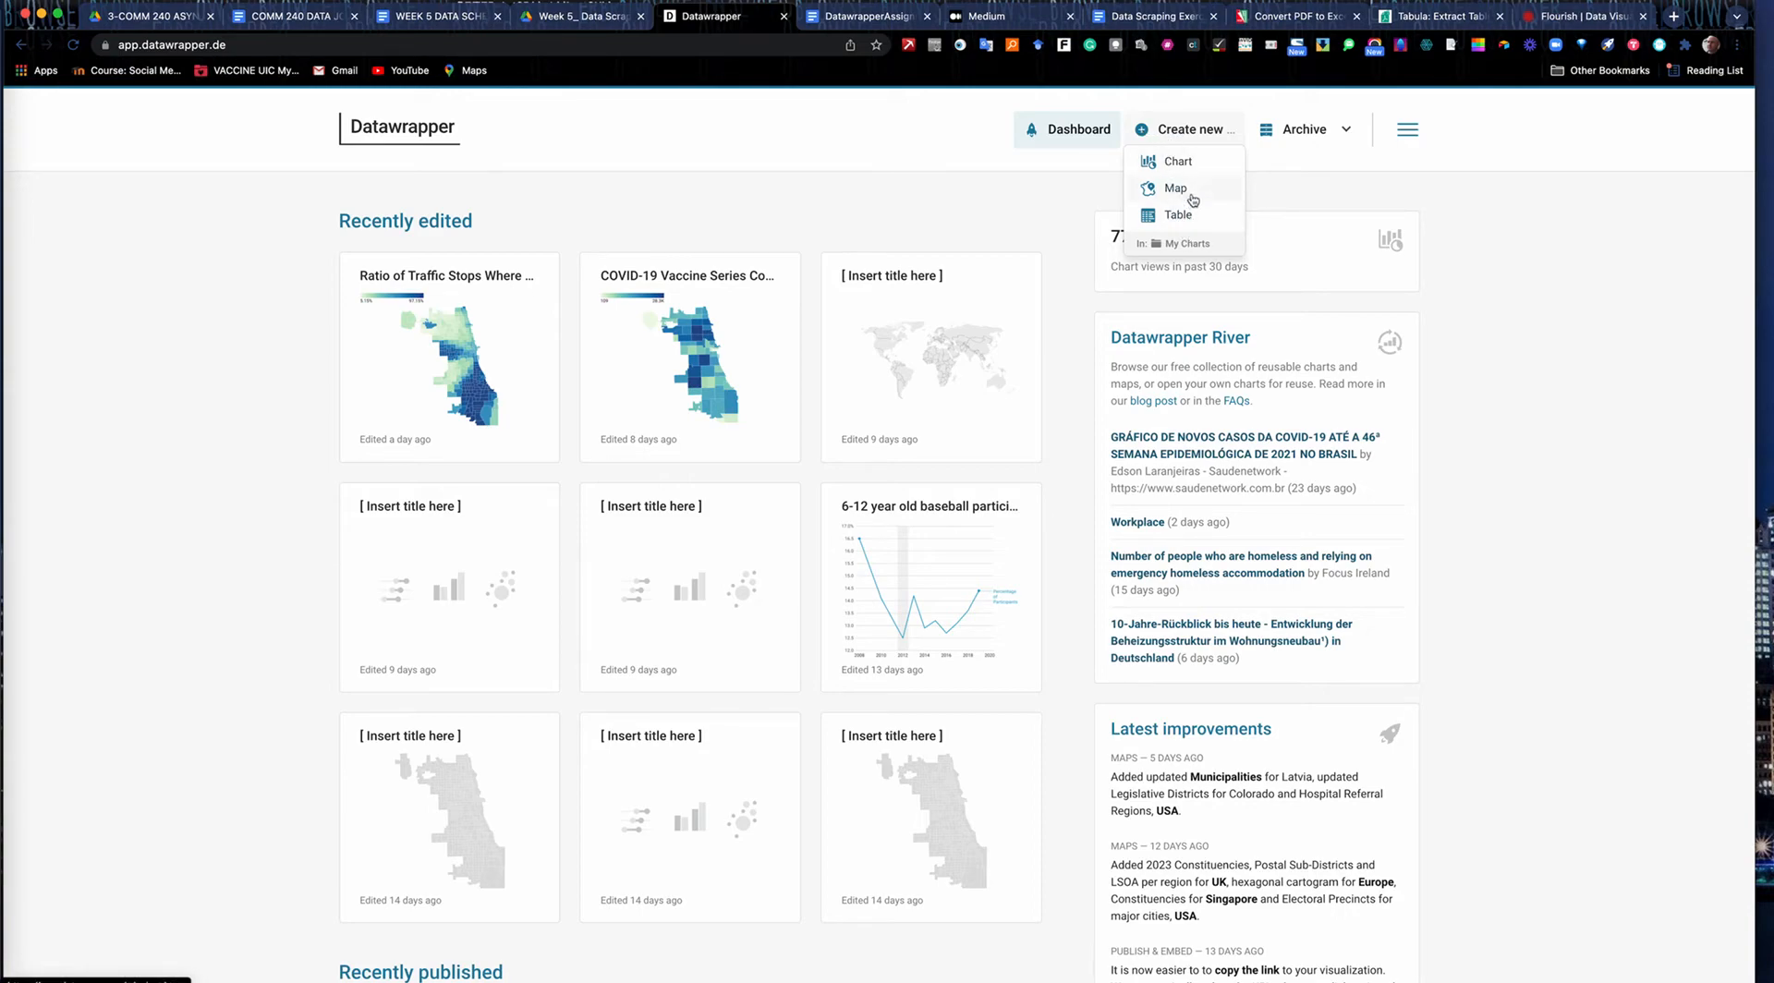
mouse_move(1168, 136)
left_click(1176, 166)
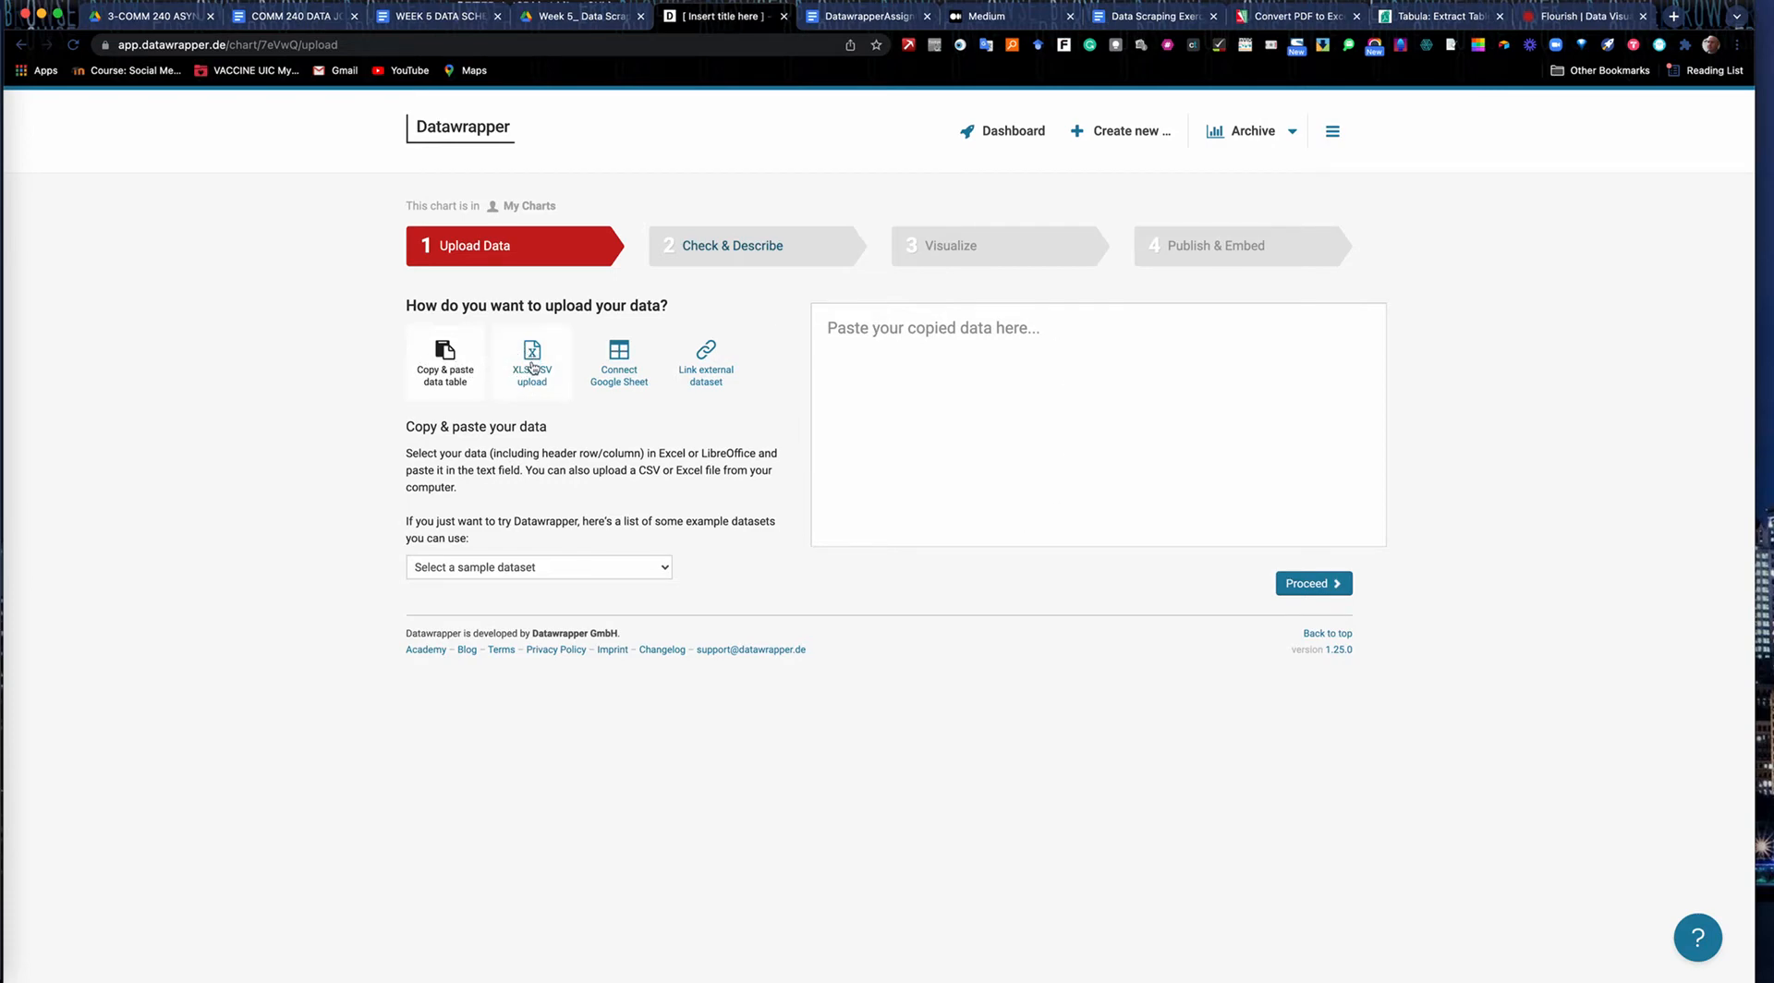
Check the sample dataset choices, then upload 1chicagohomicidesbyyear-1990-2020.csv from Downloads as the chart's data.
left_click(664, 573)
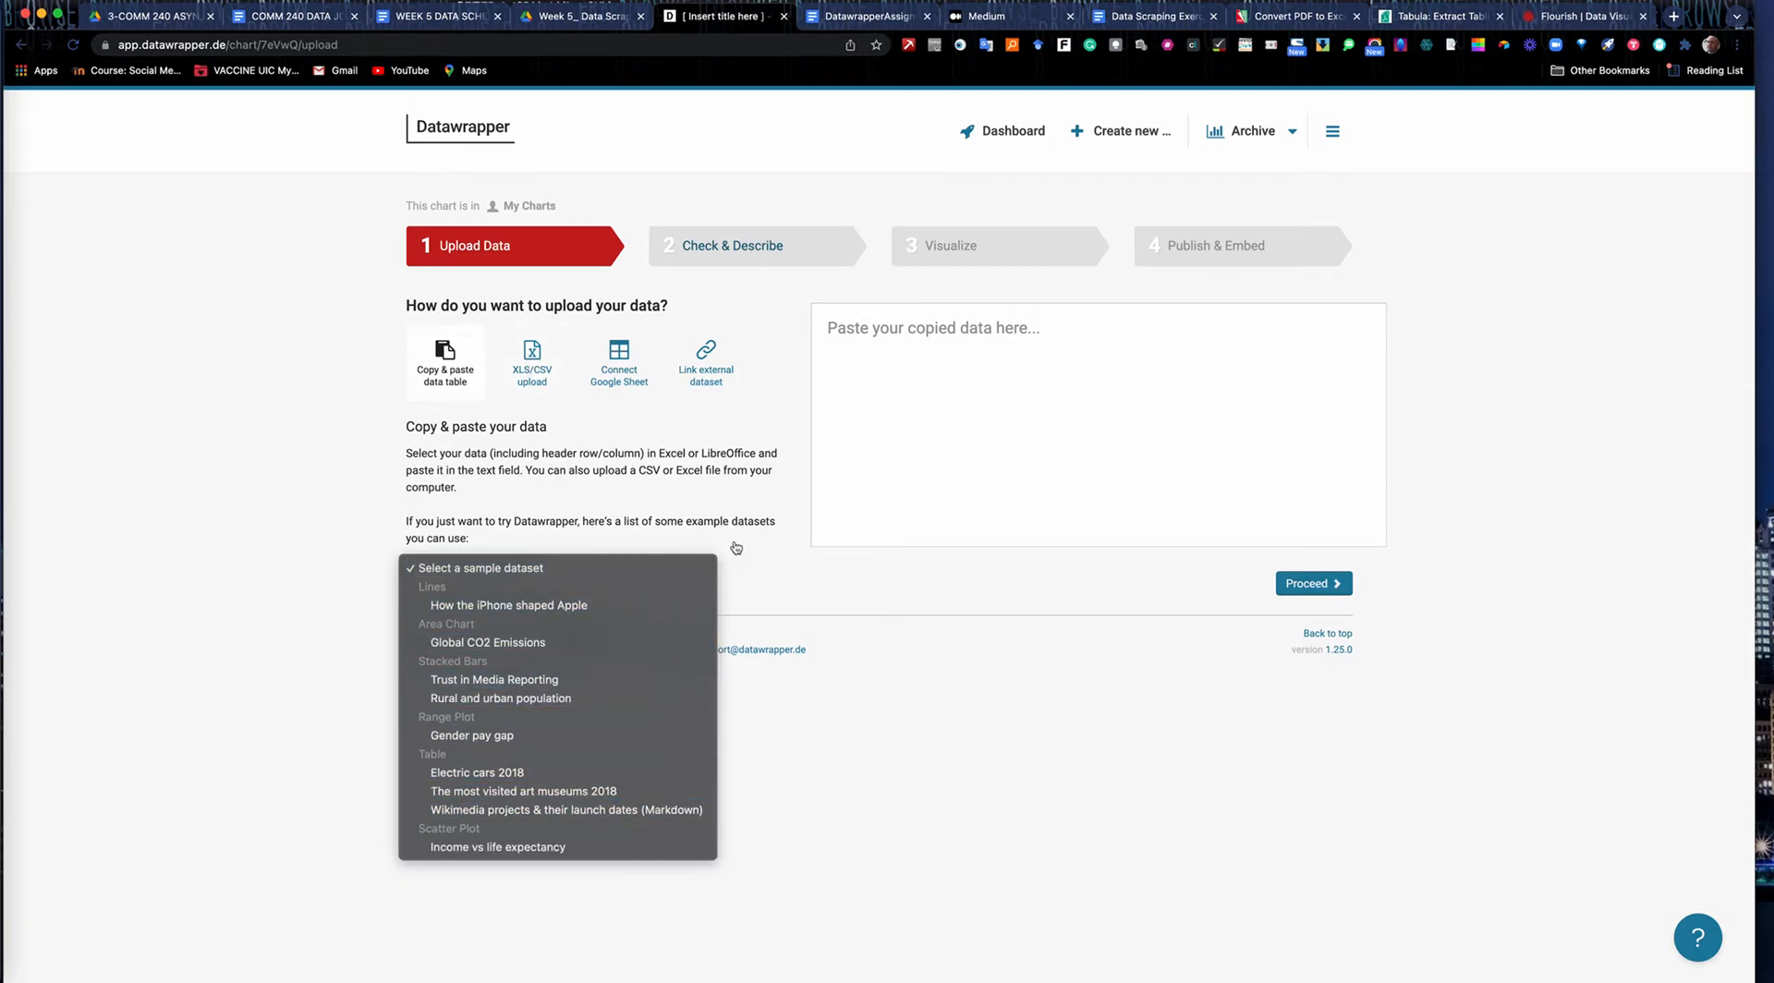
left_click(728, 467)
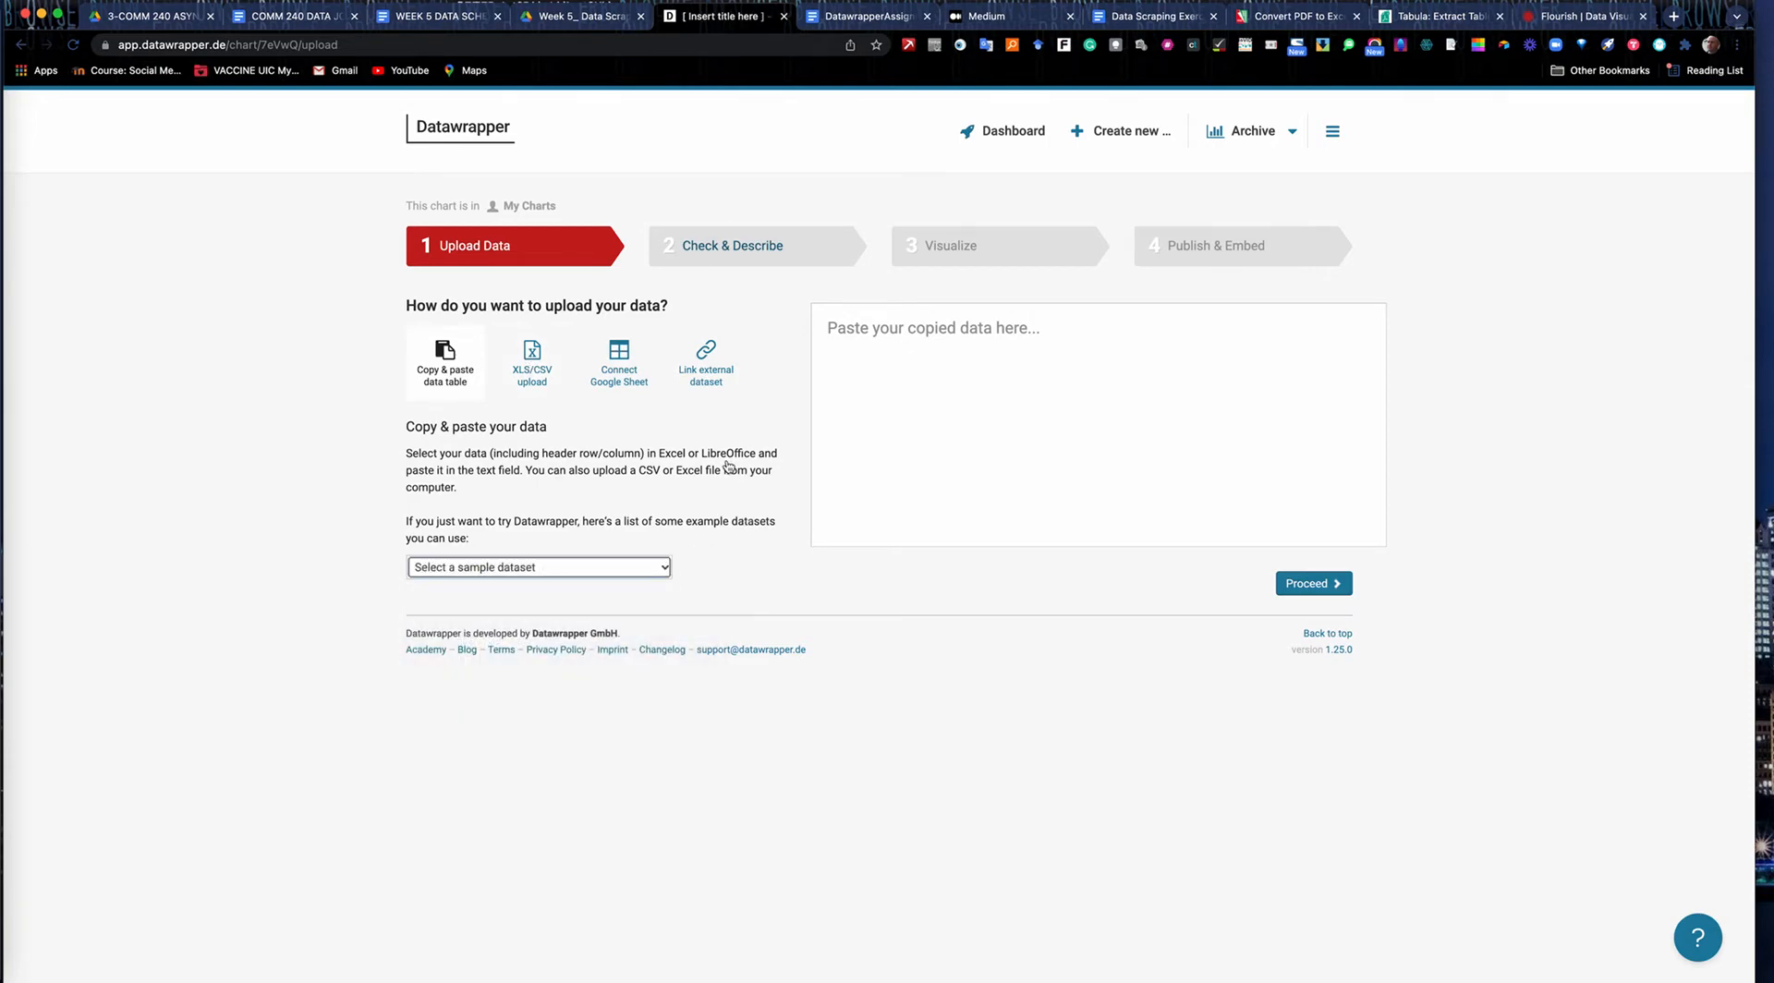
left_click(533, 360)
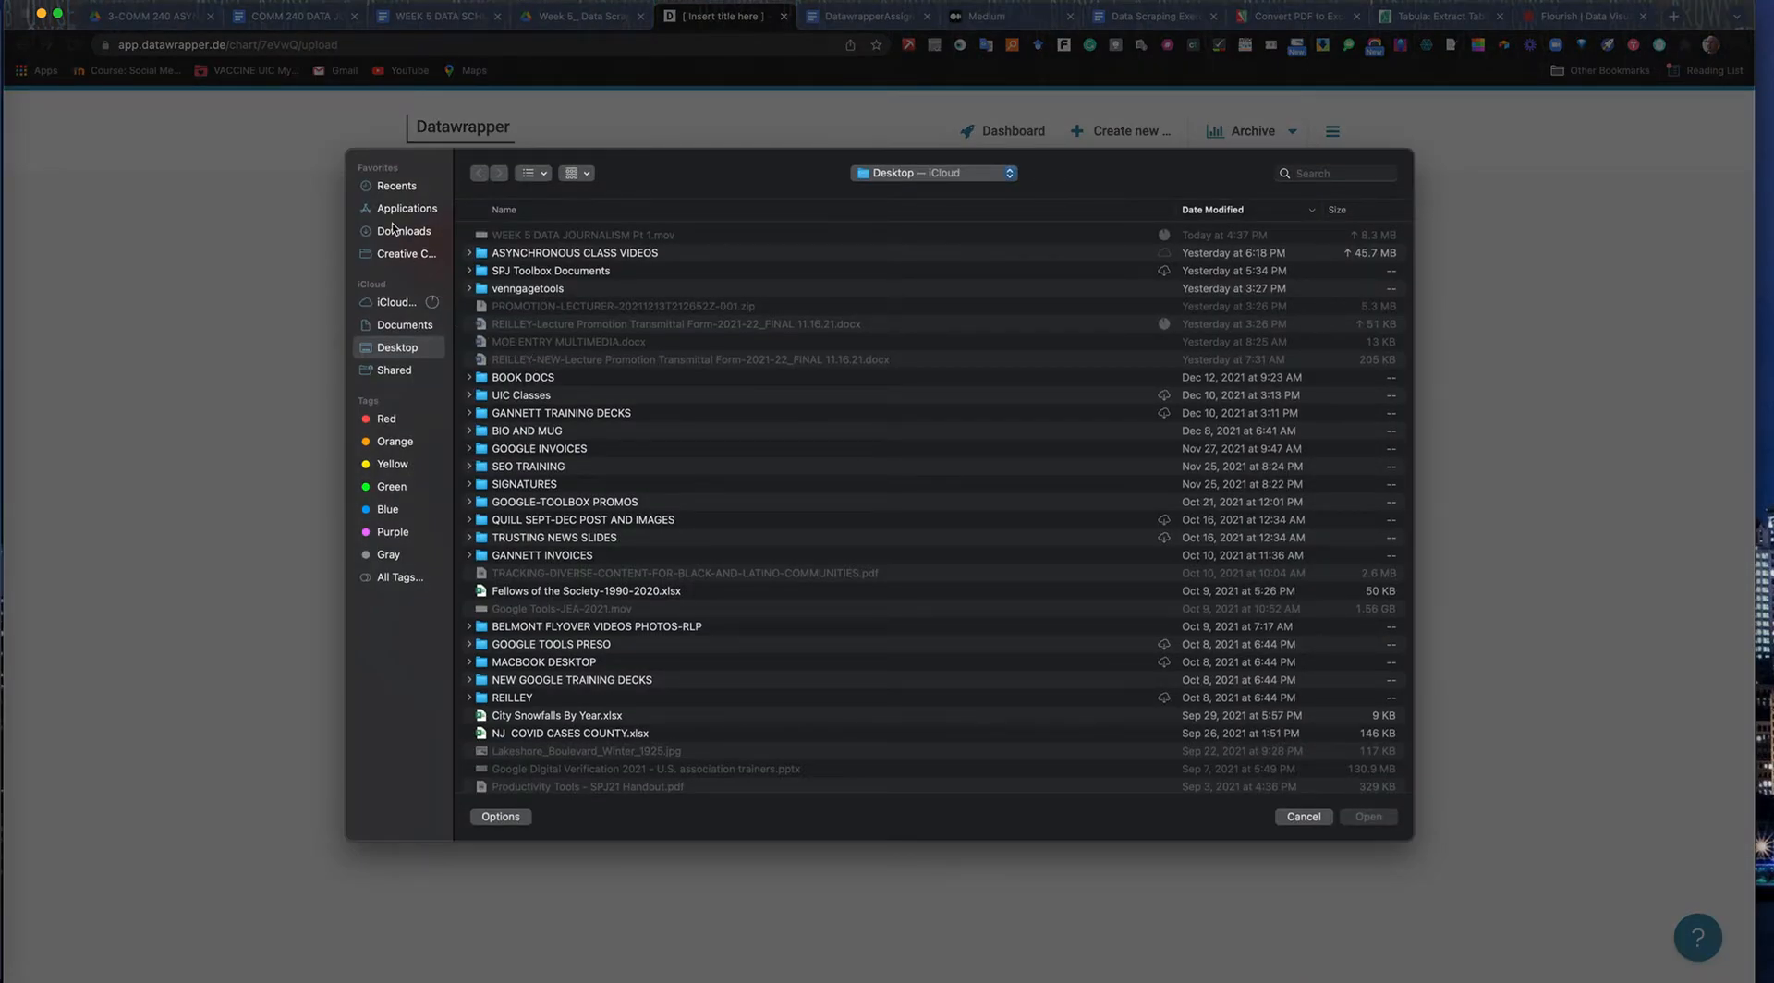
left_click(399, 233)
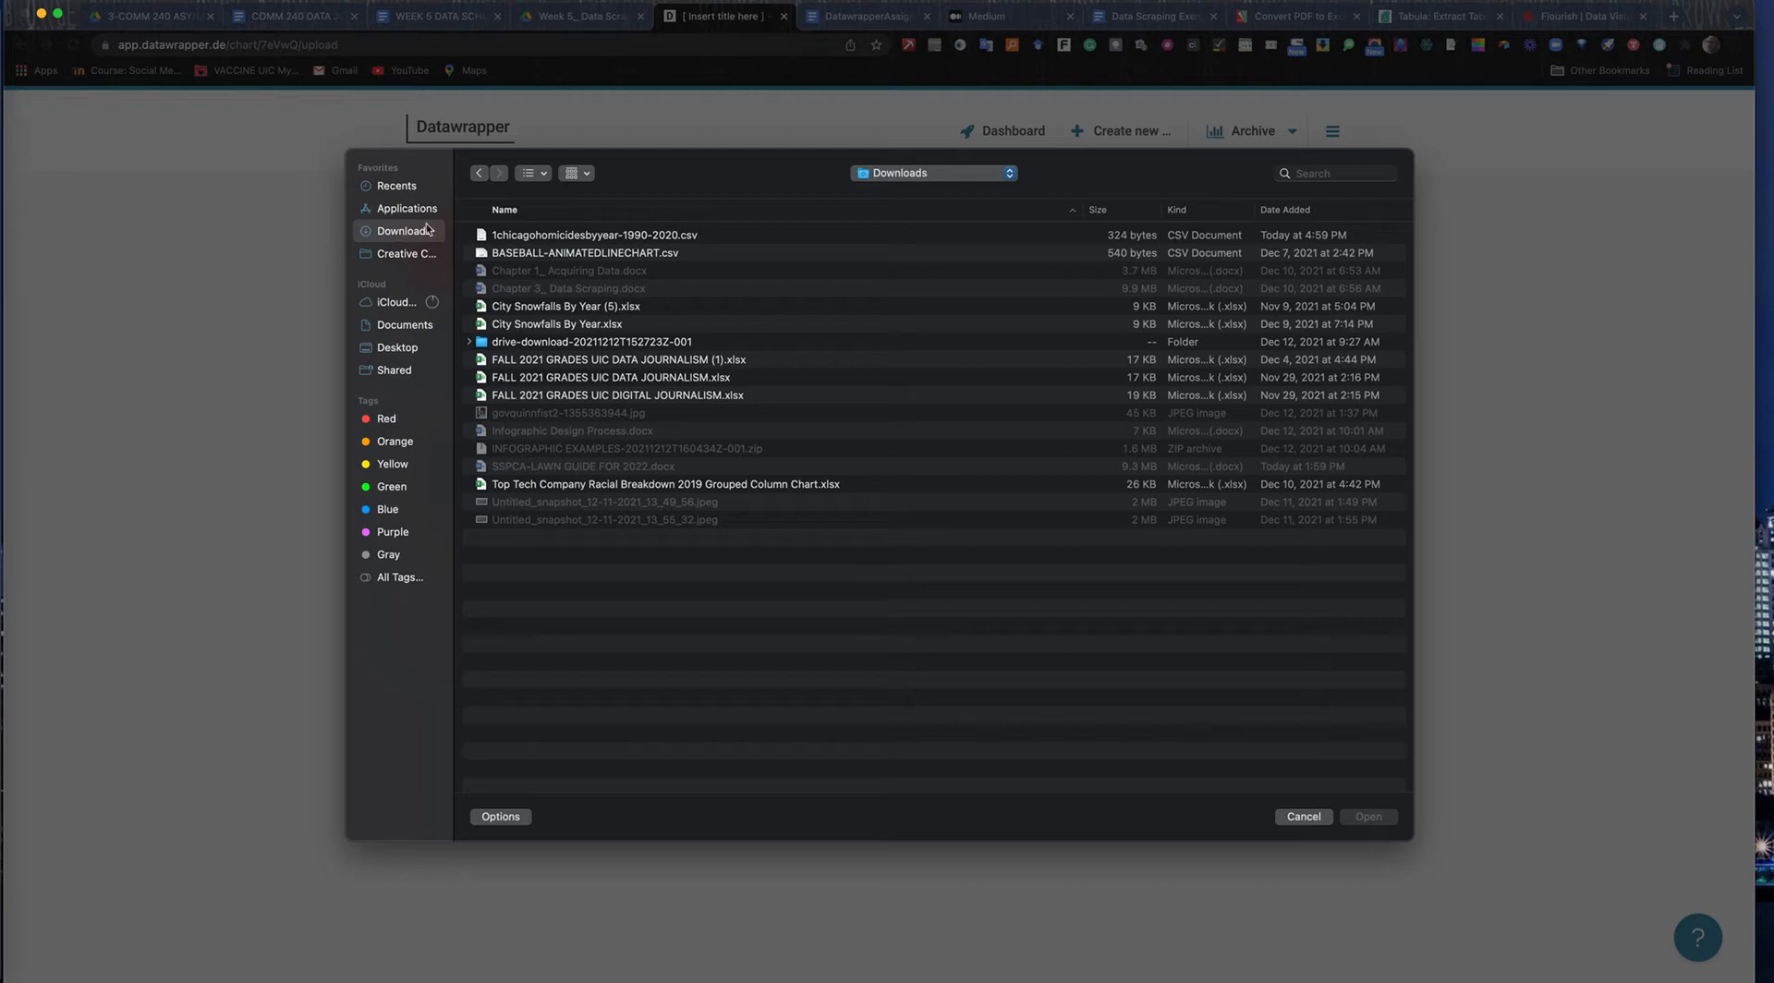
left_click(628, 240)
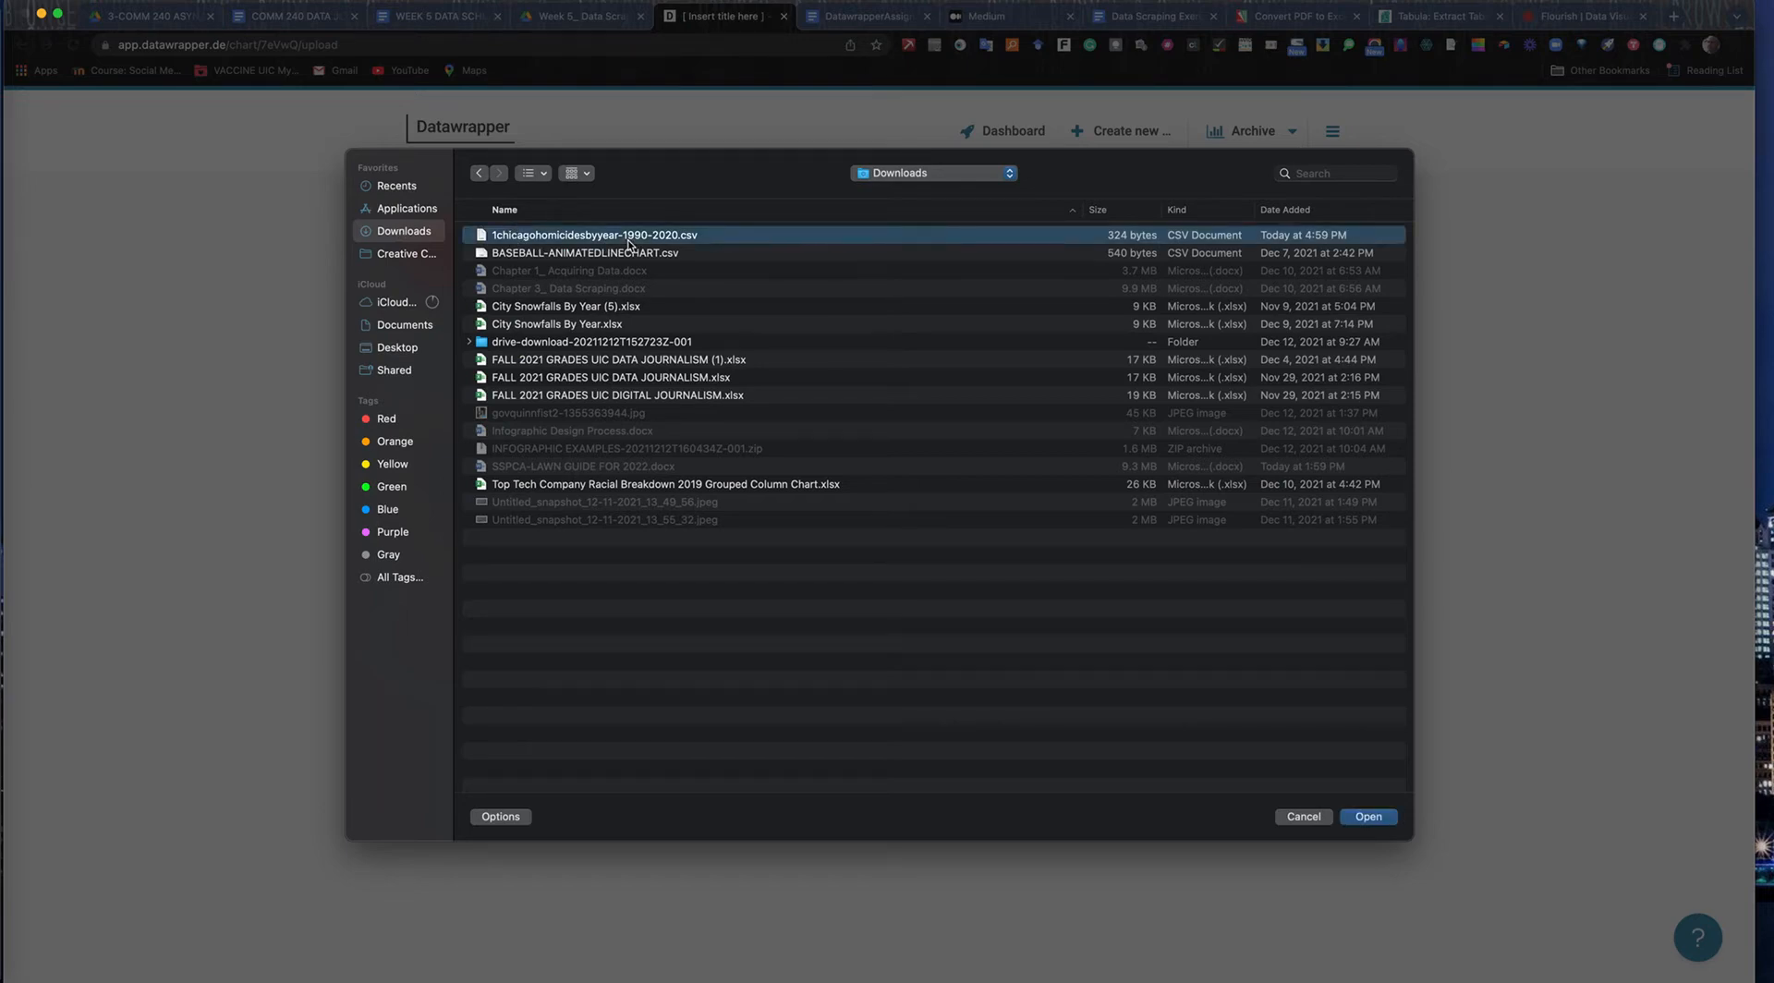
left_click(1368, 816)
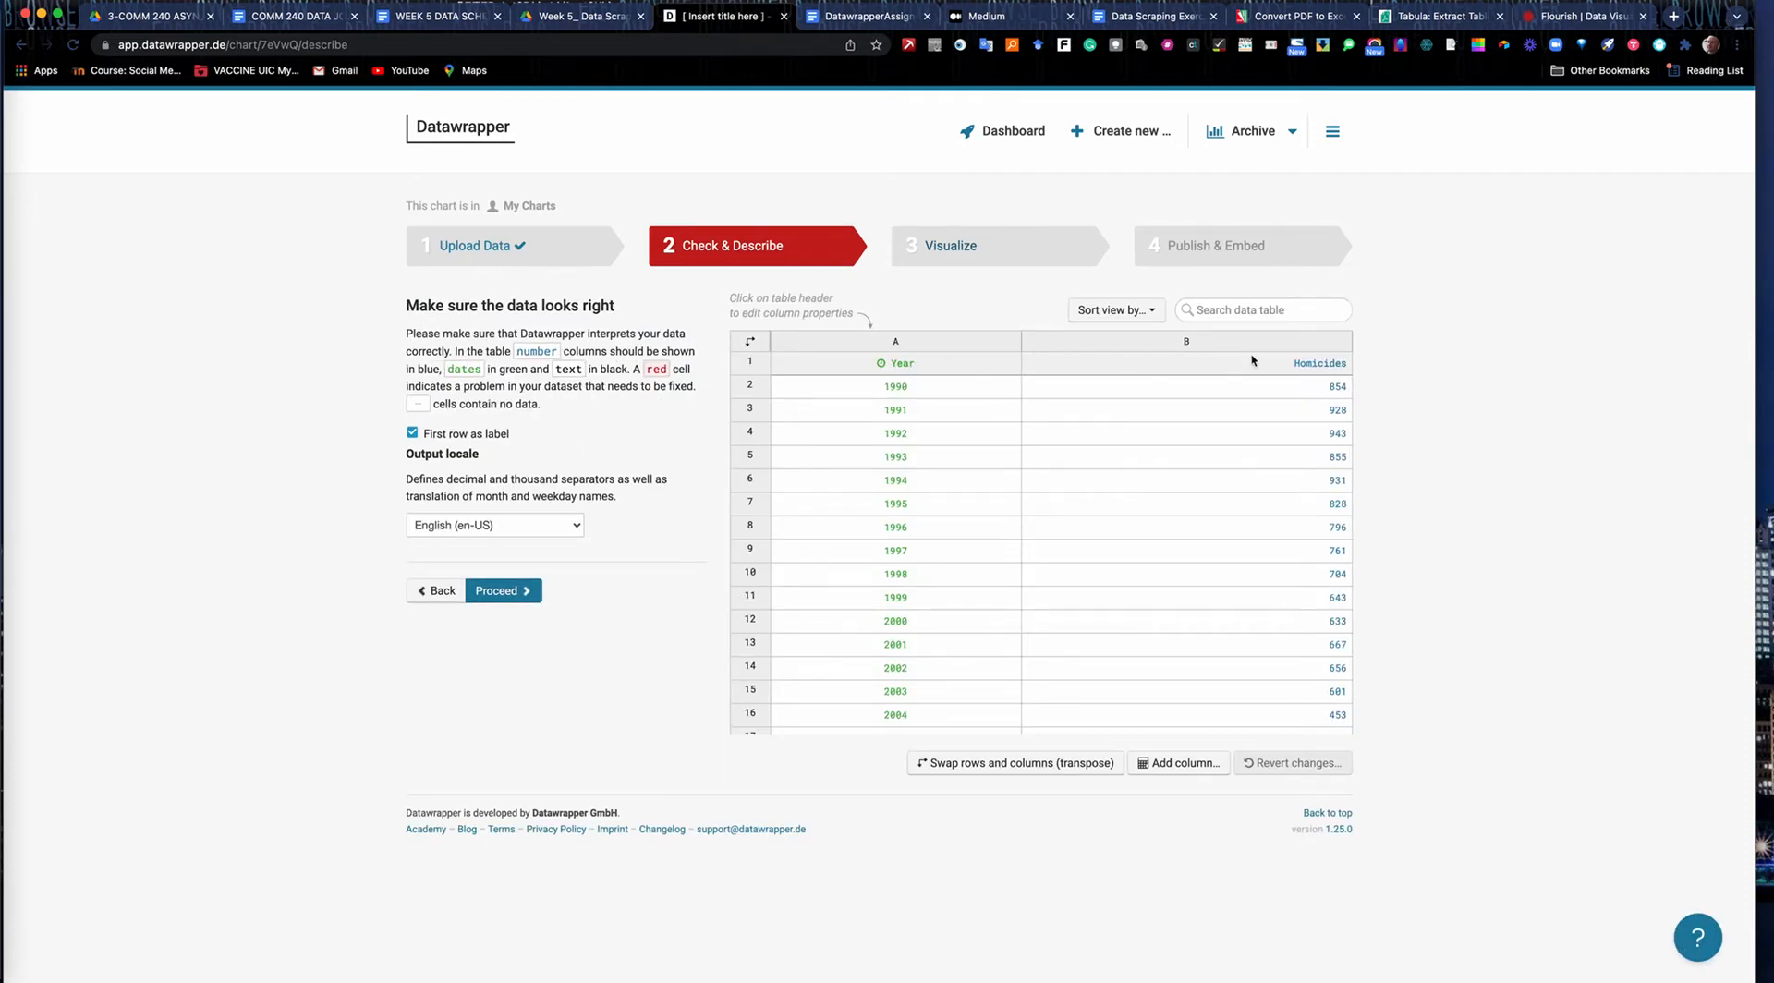
Check the Year and Homicides rows, keep English (en-US) as the output locale, and proceed to the Visualize stage.
scroll(1161, 628, "down", 8)
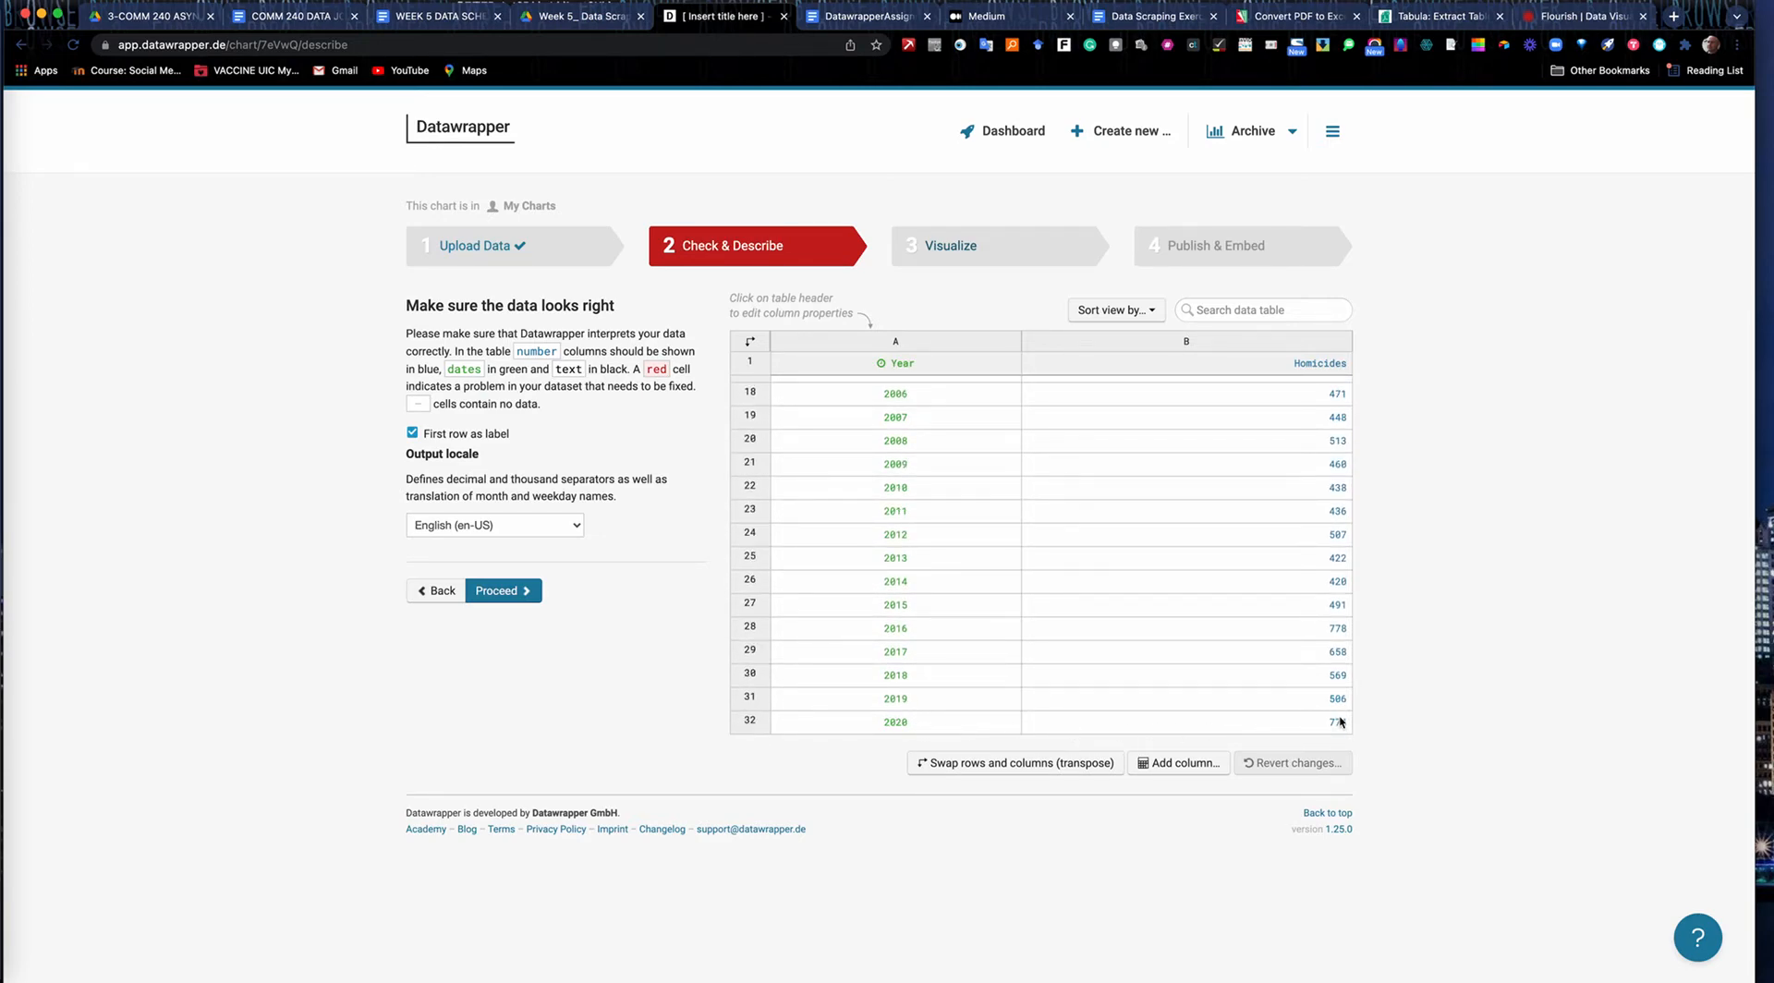
scroll(922, 435, "up", 8)
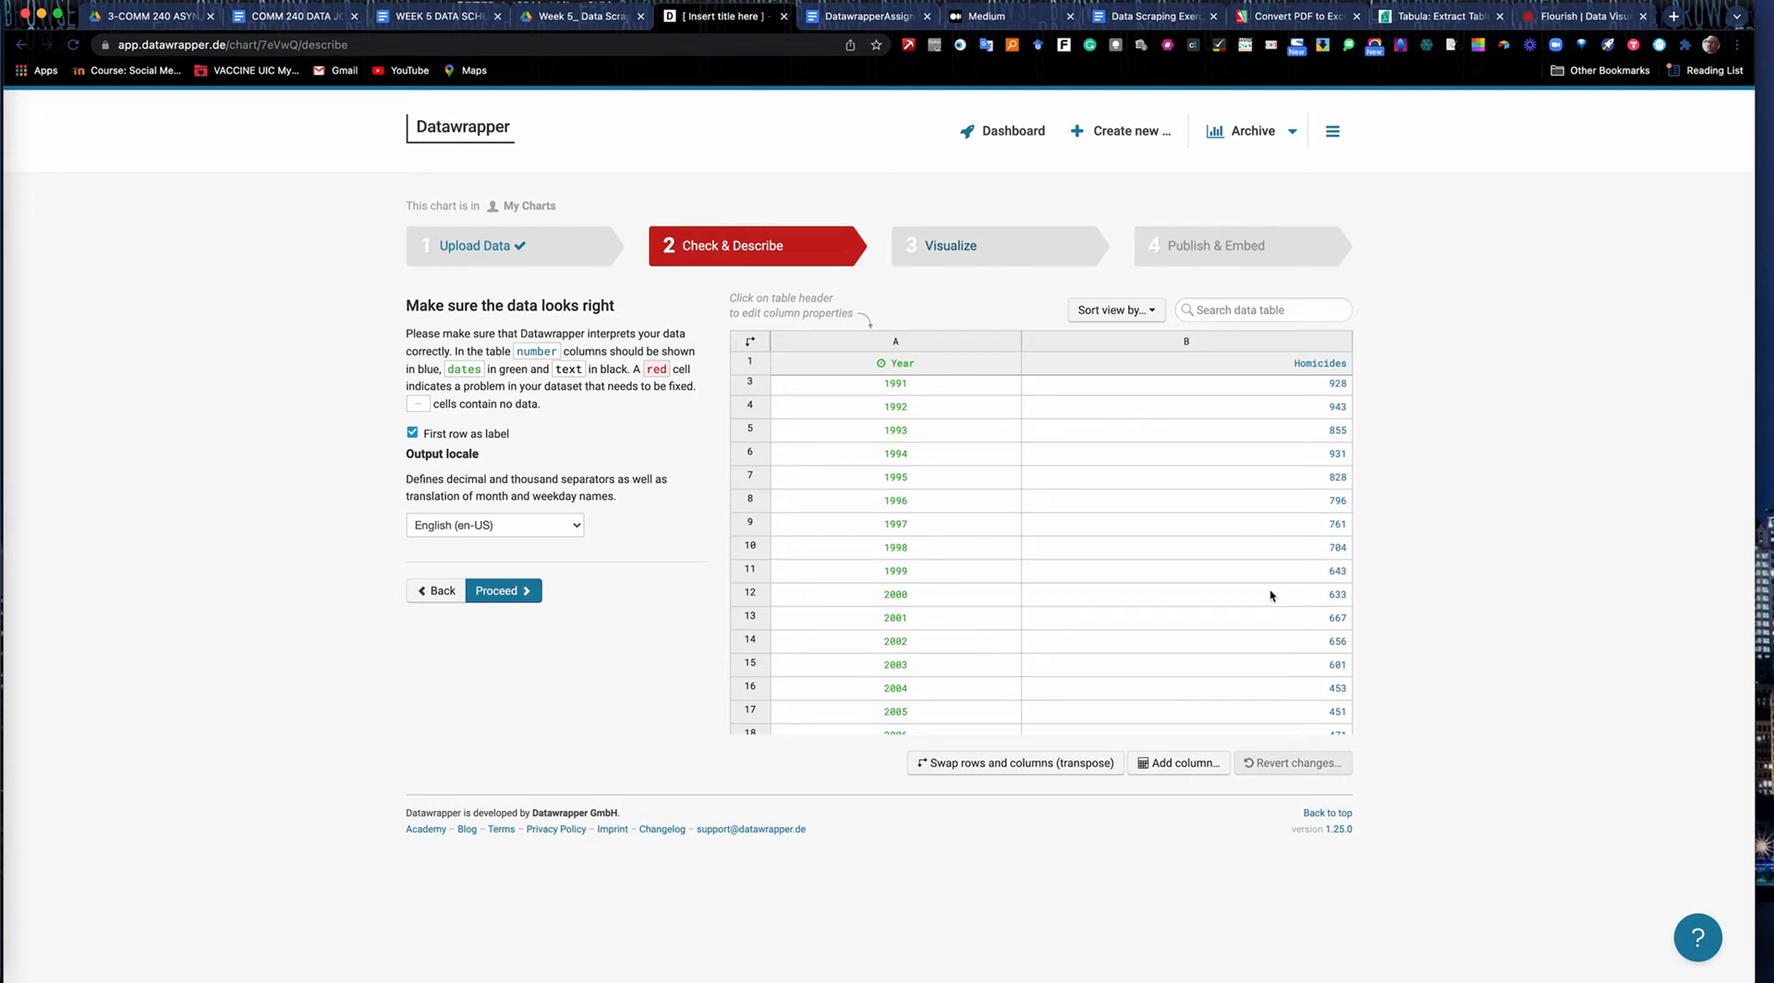
left_click(577, 527)
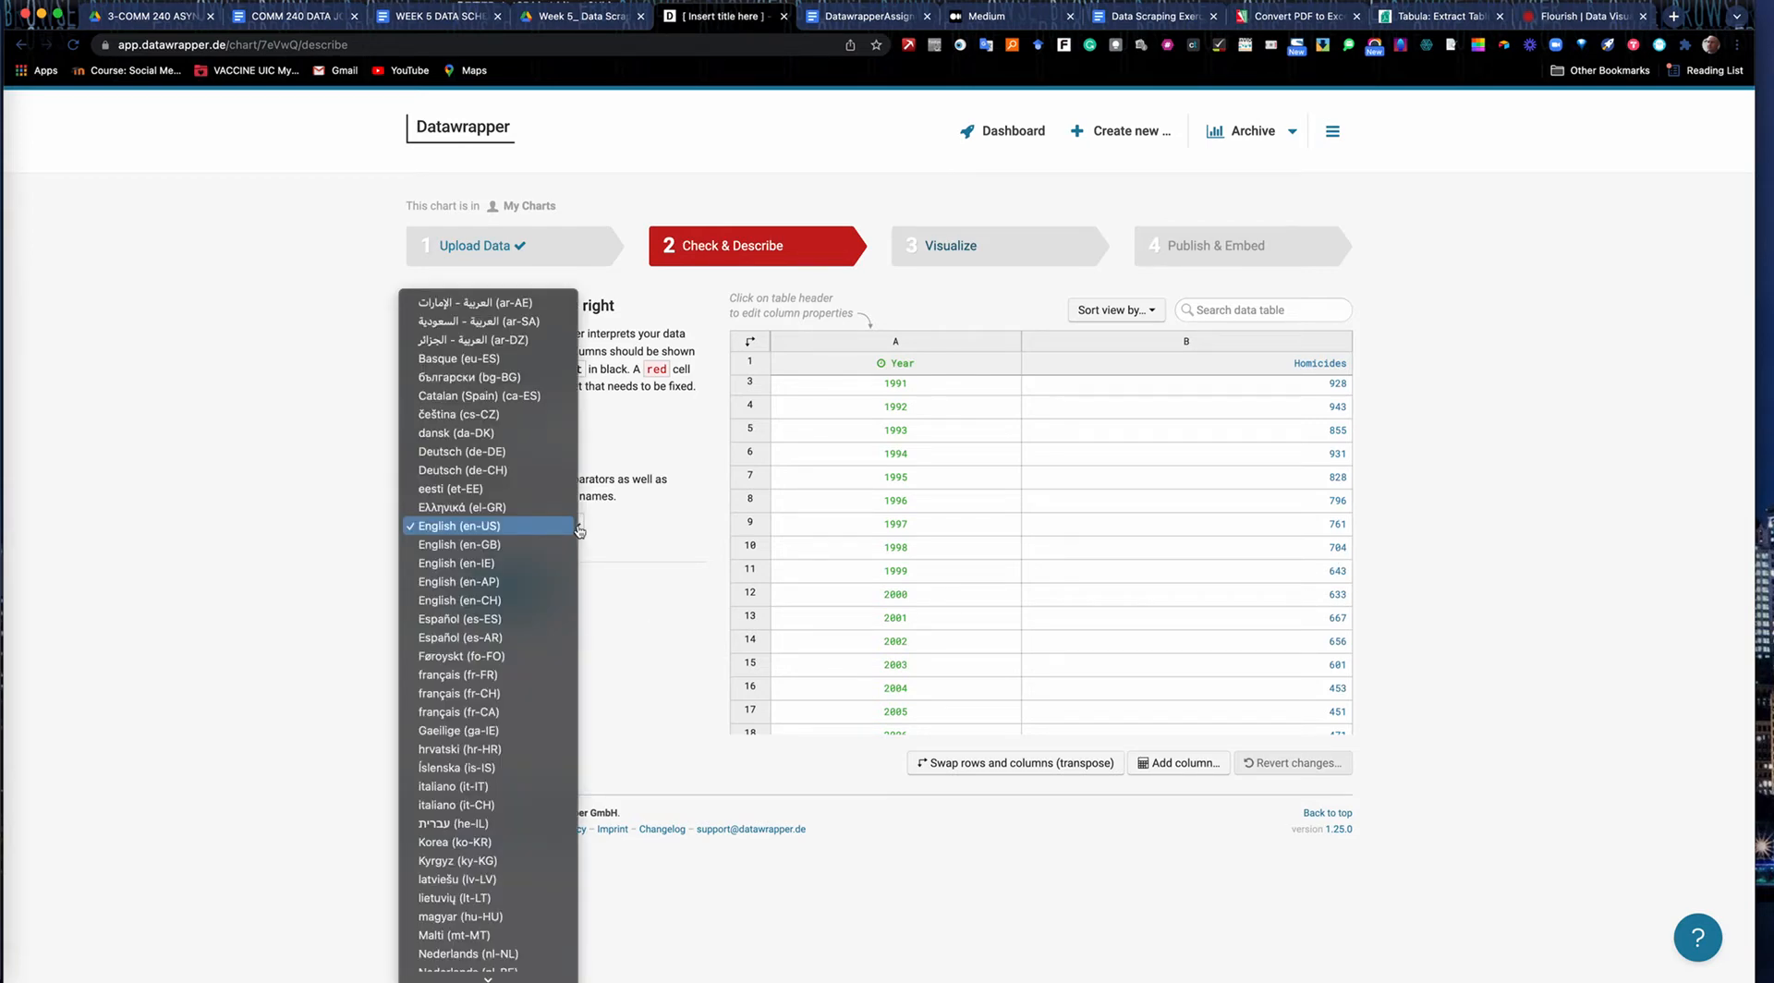
left_click(488, 527)
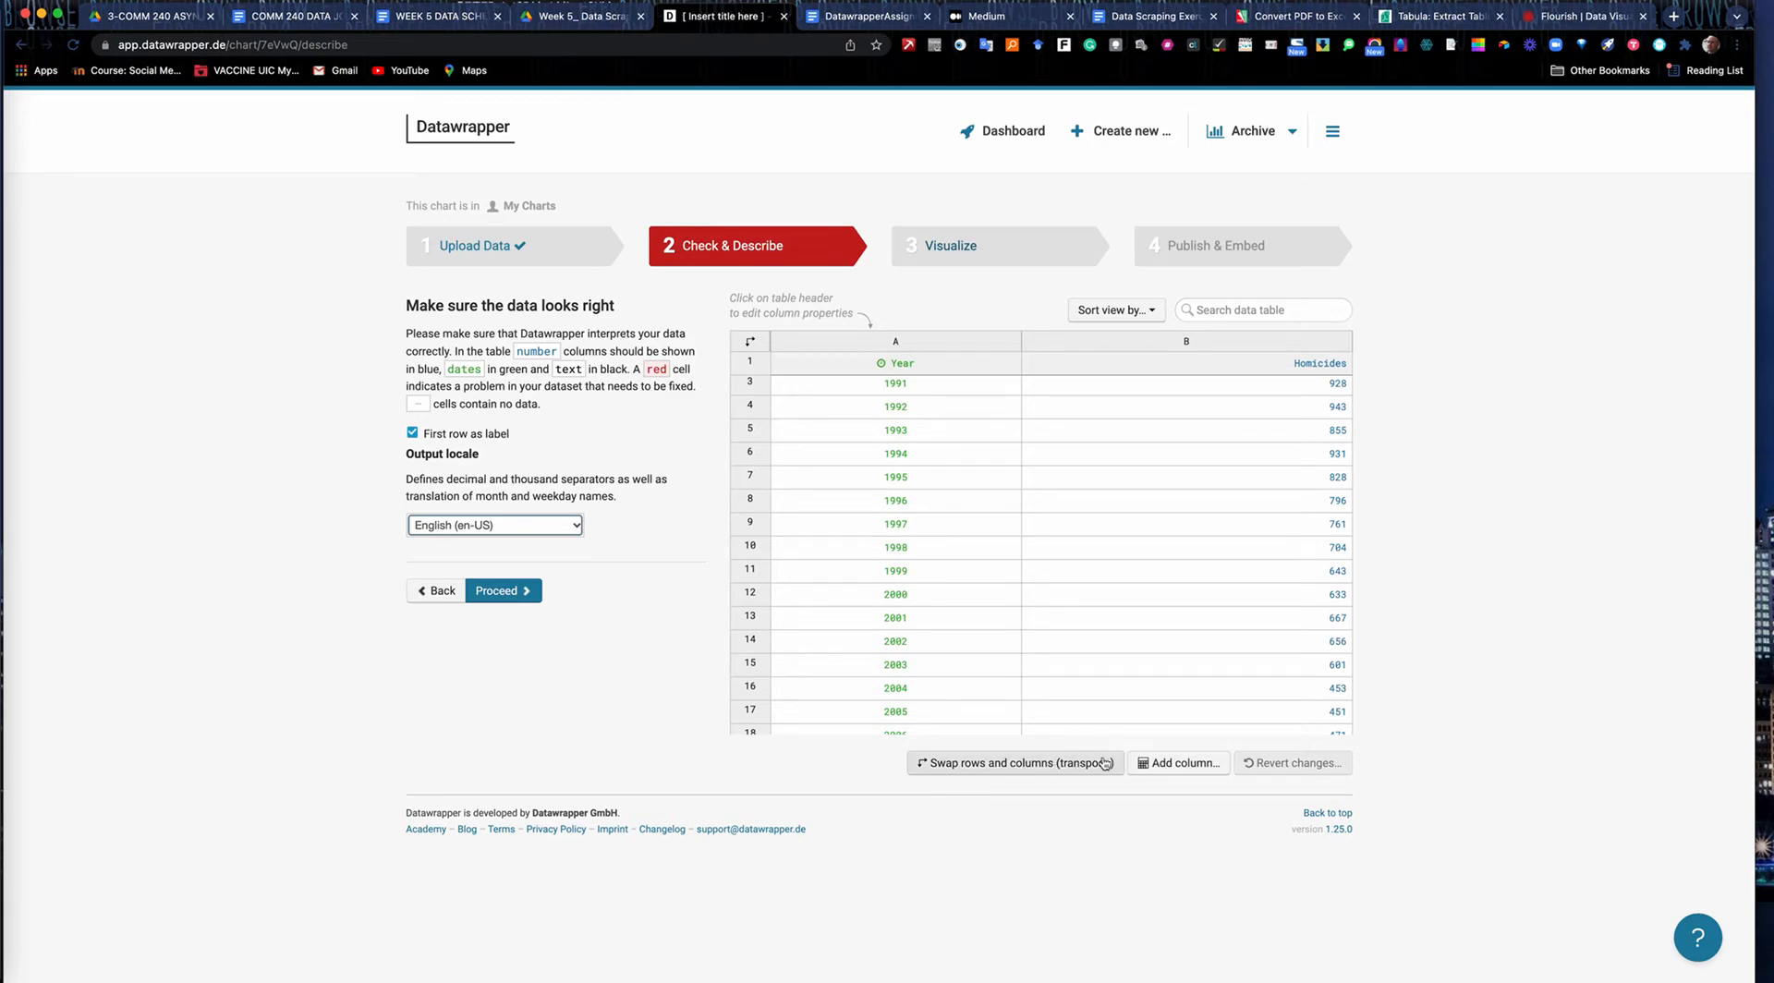
left_click(503, 593)
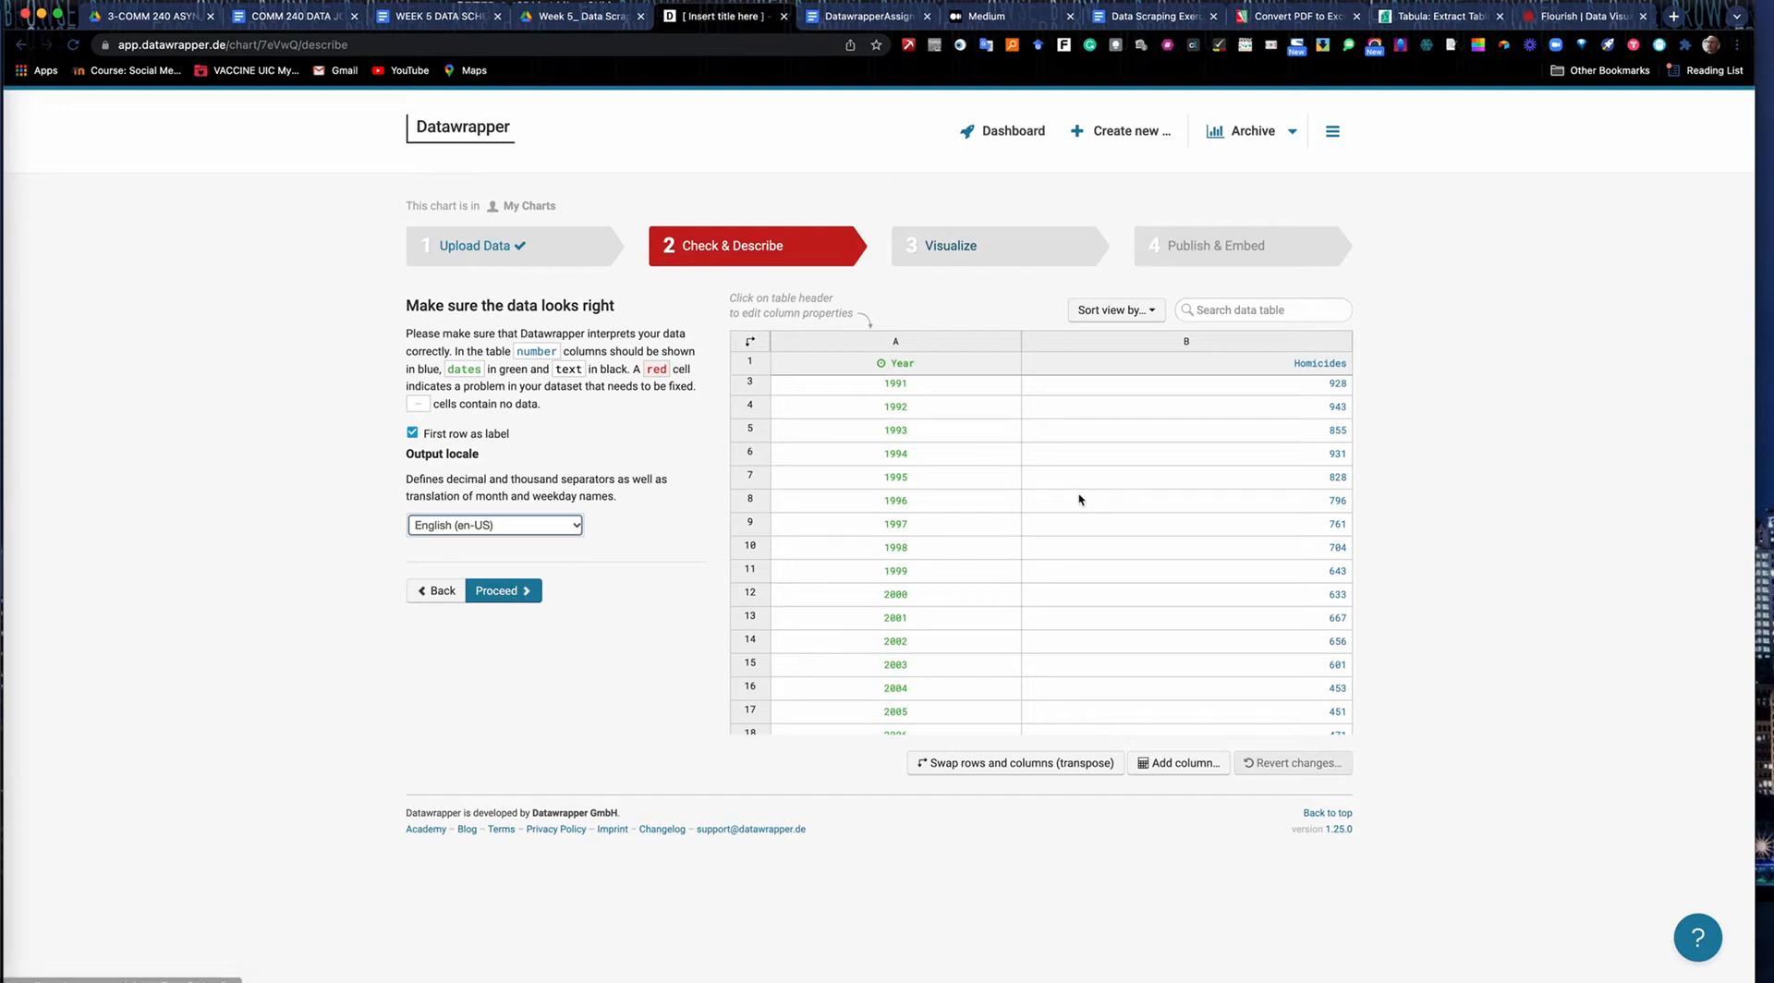
left_click(497, 593)
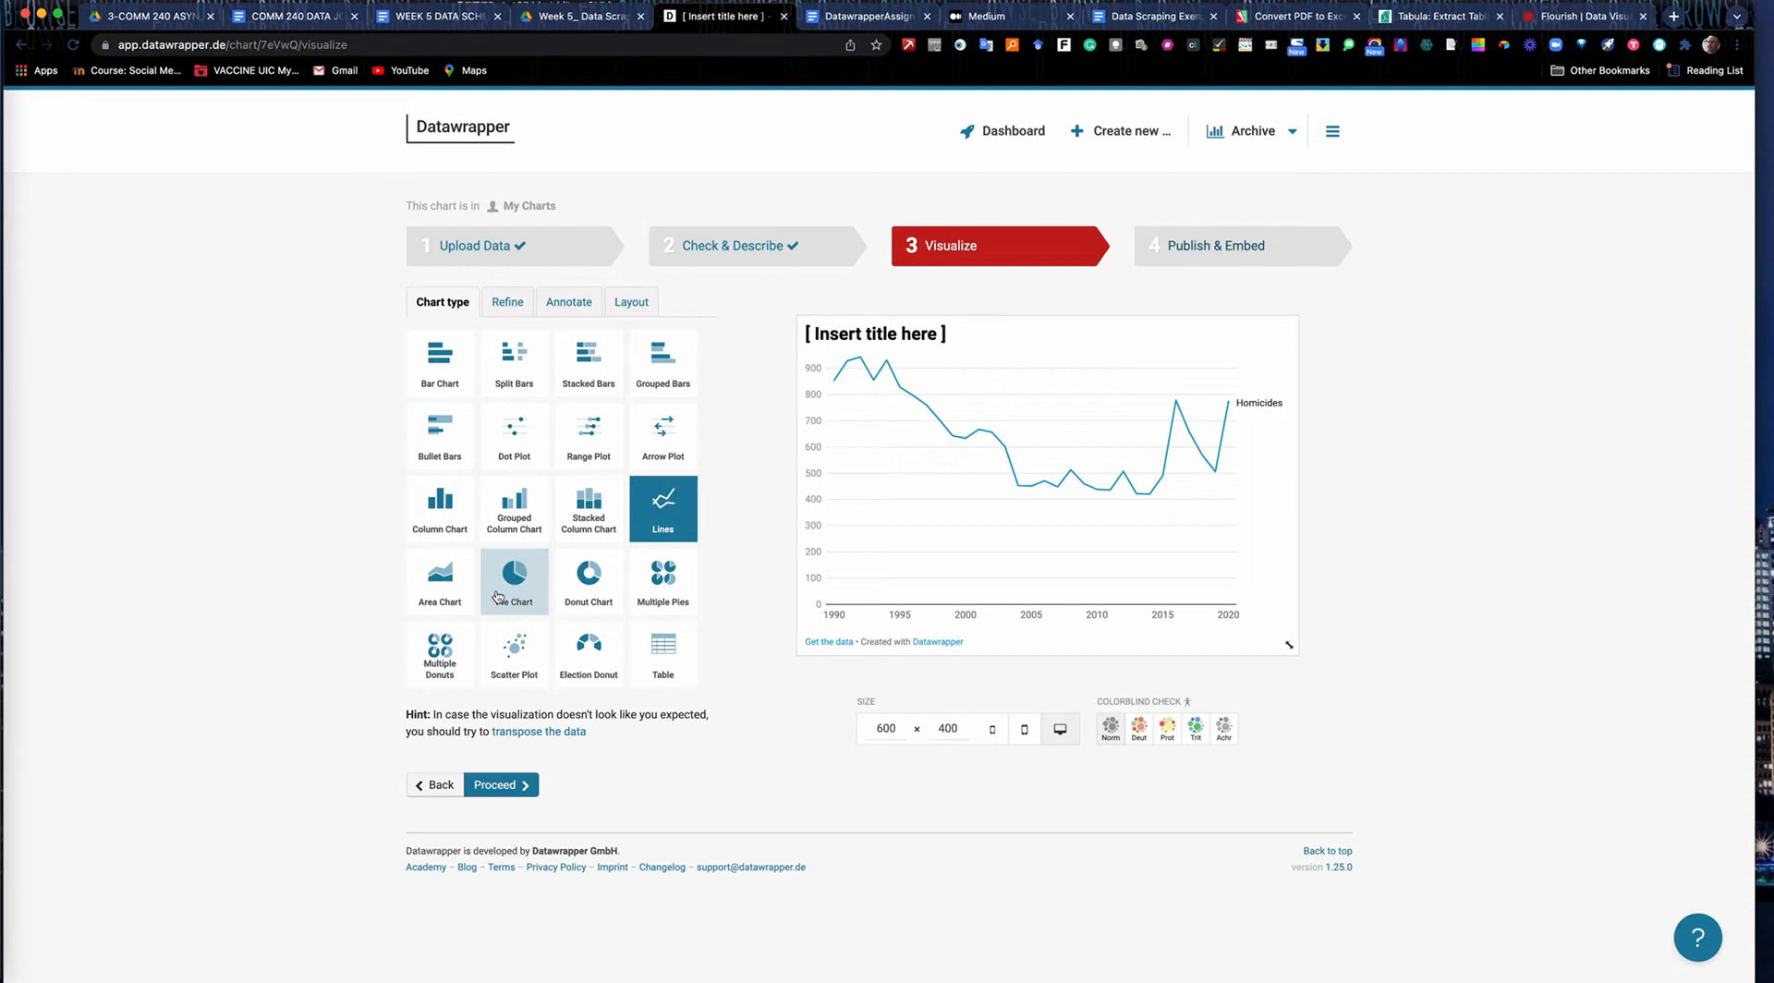
Change the chart type from lines to Column Chart.
mouse_move(835, 372)
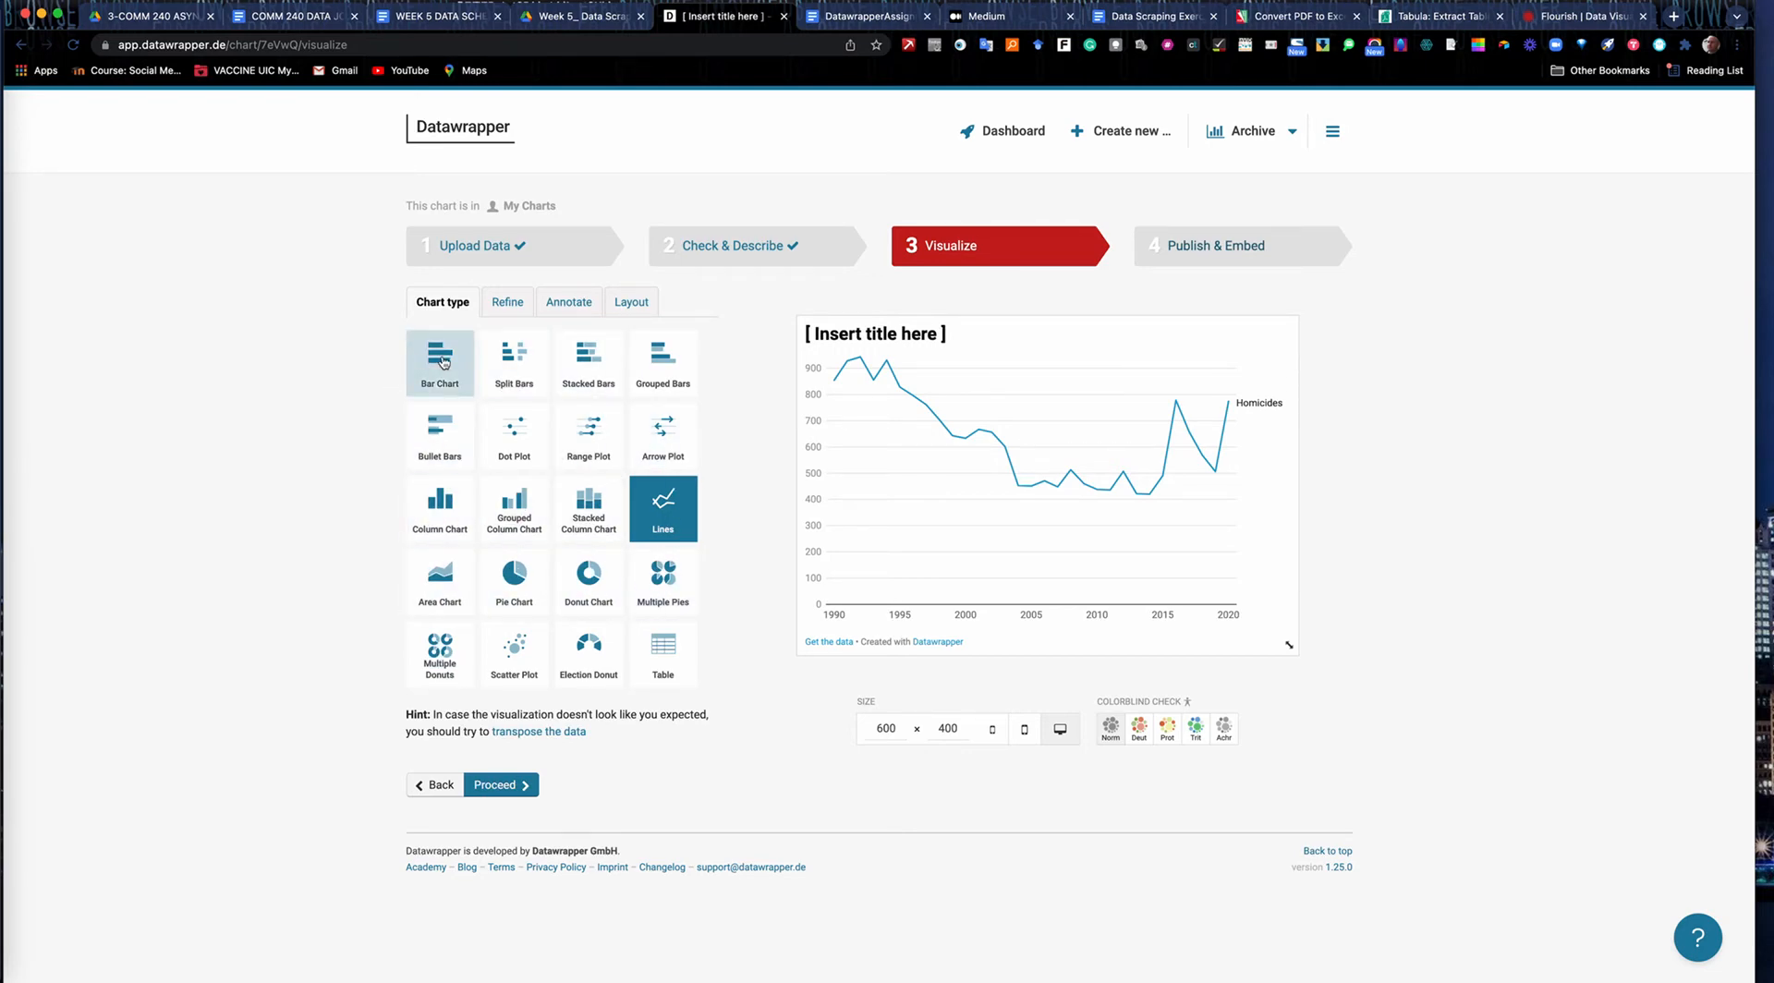
left_click(450, 499)
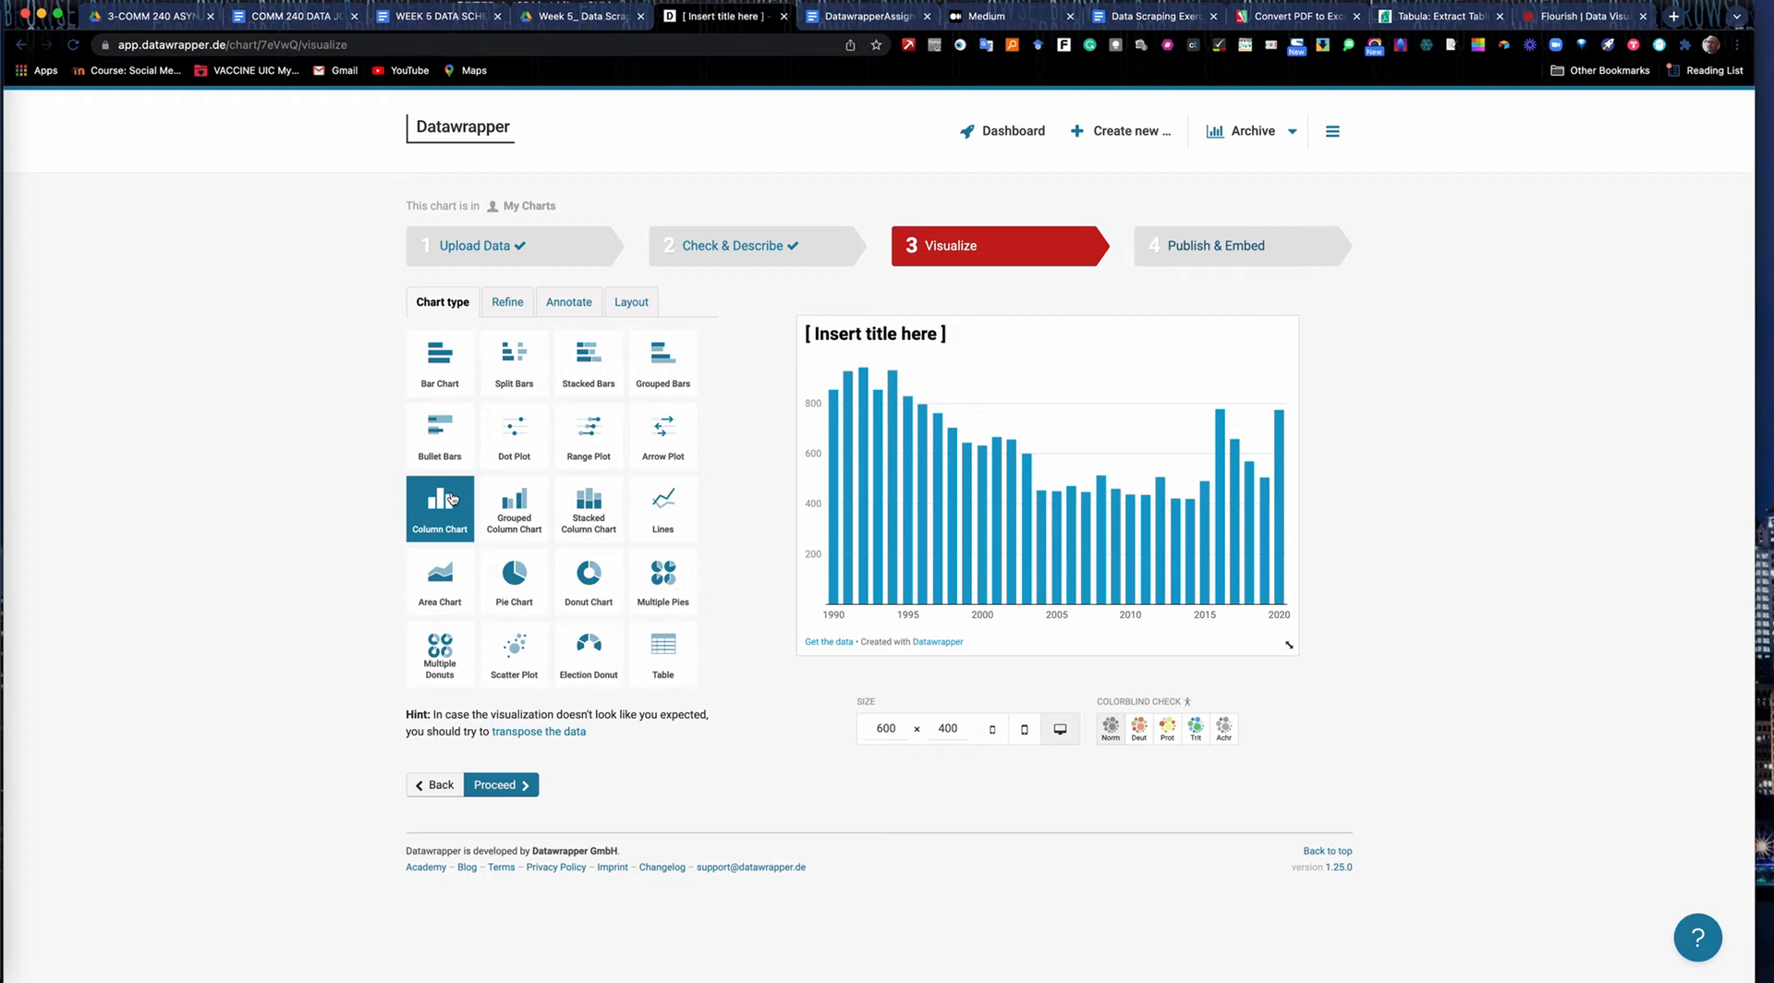
mouse_move(848, 540)
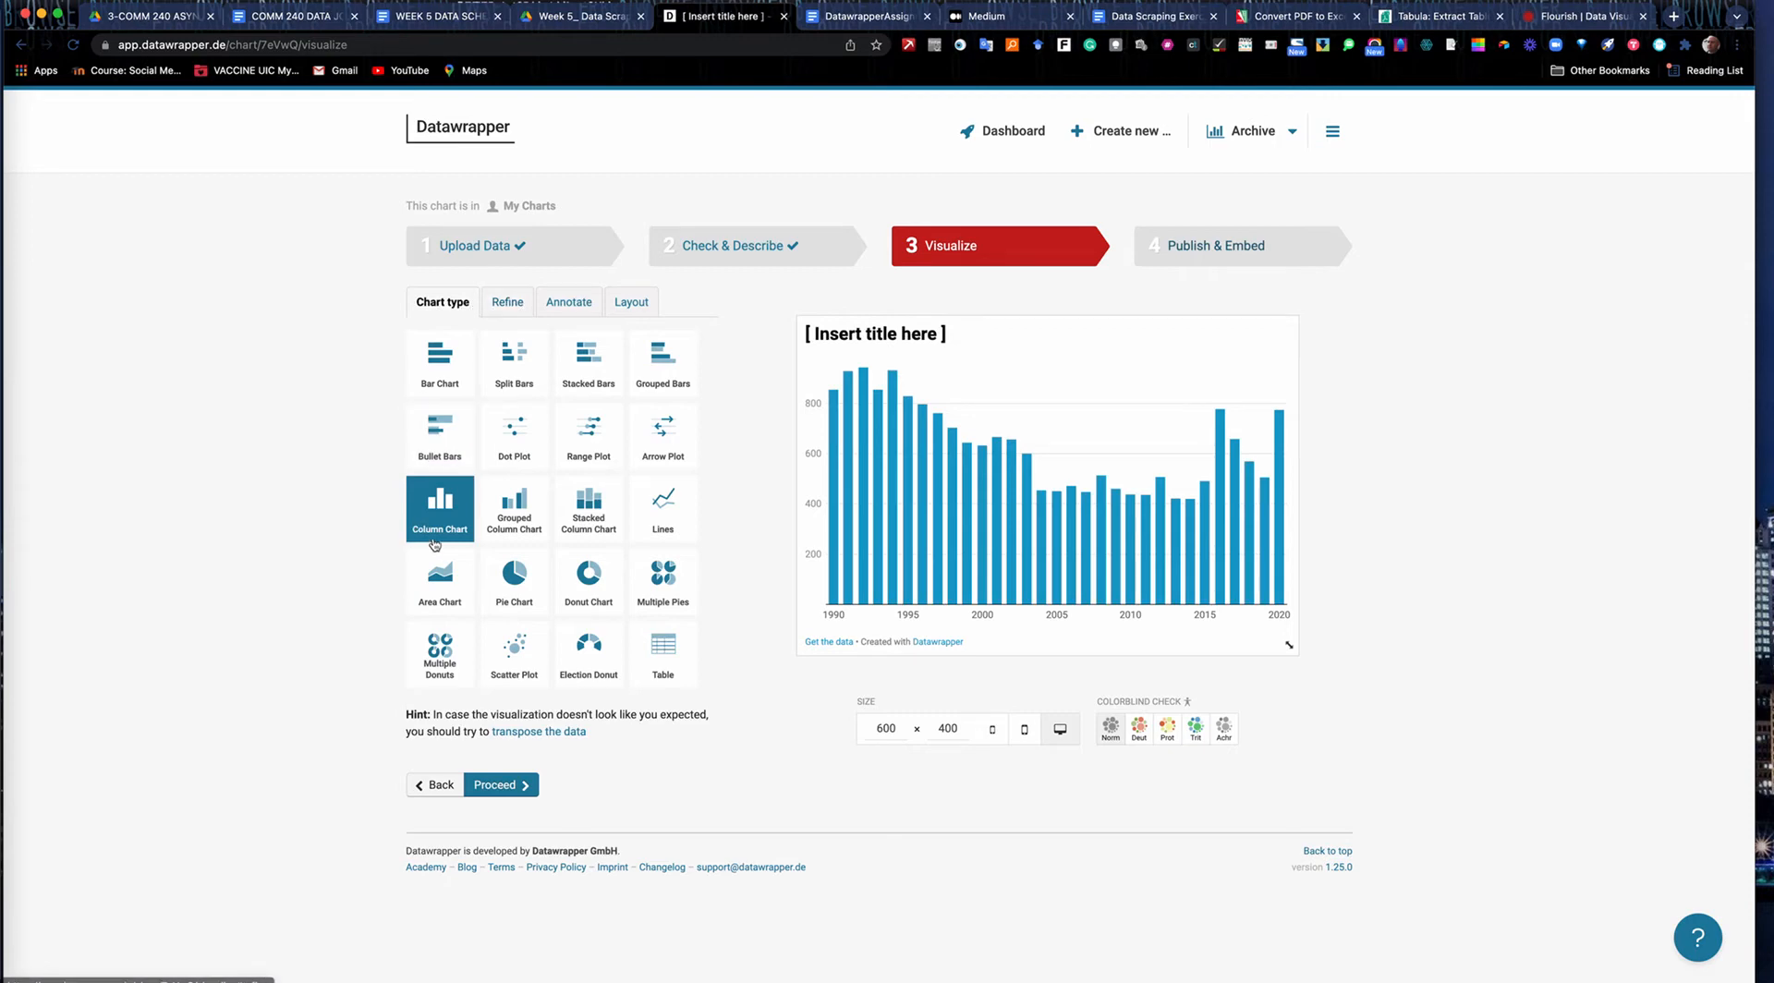
Try hiding the vertical axis grid lines and axis labels in the refine settings, and restore both.
left_click(506, 302)
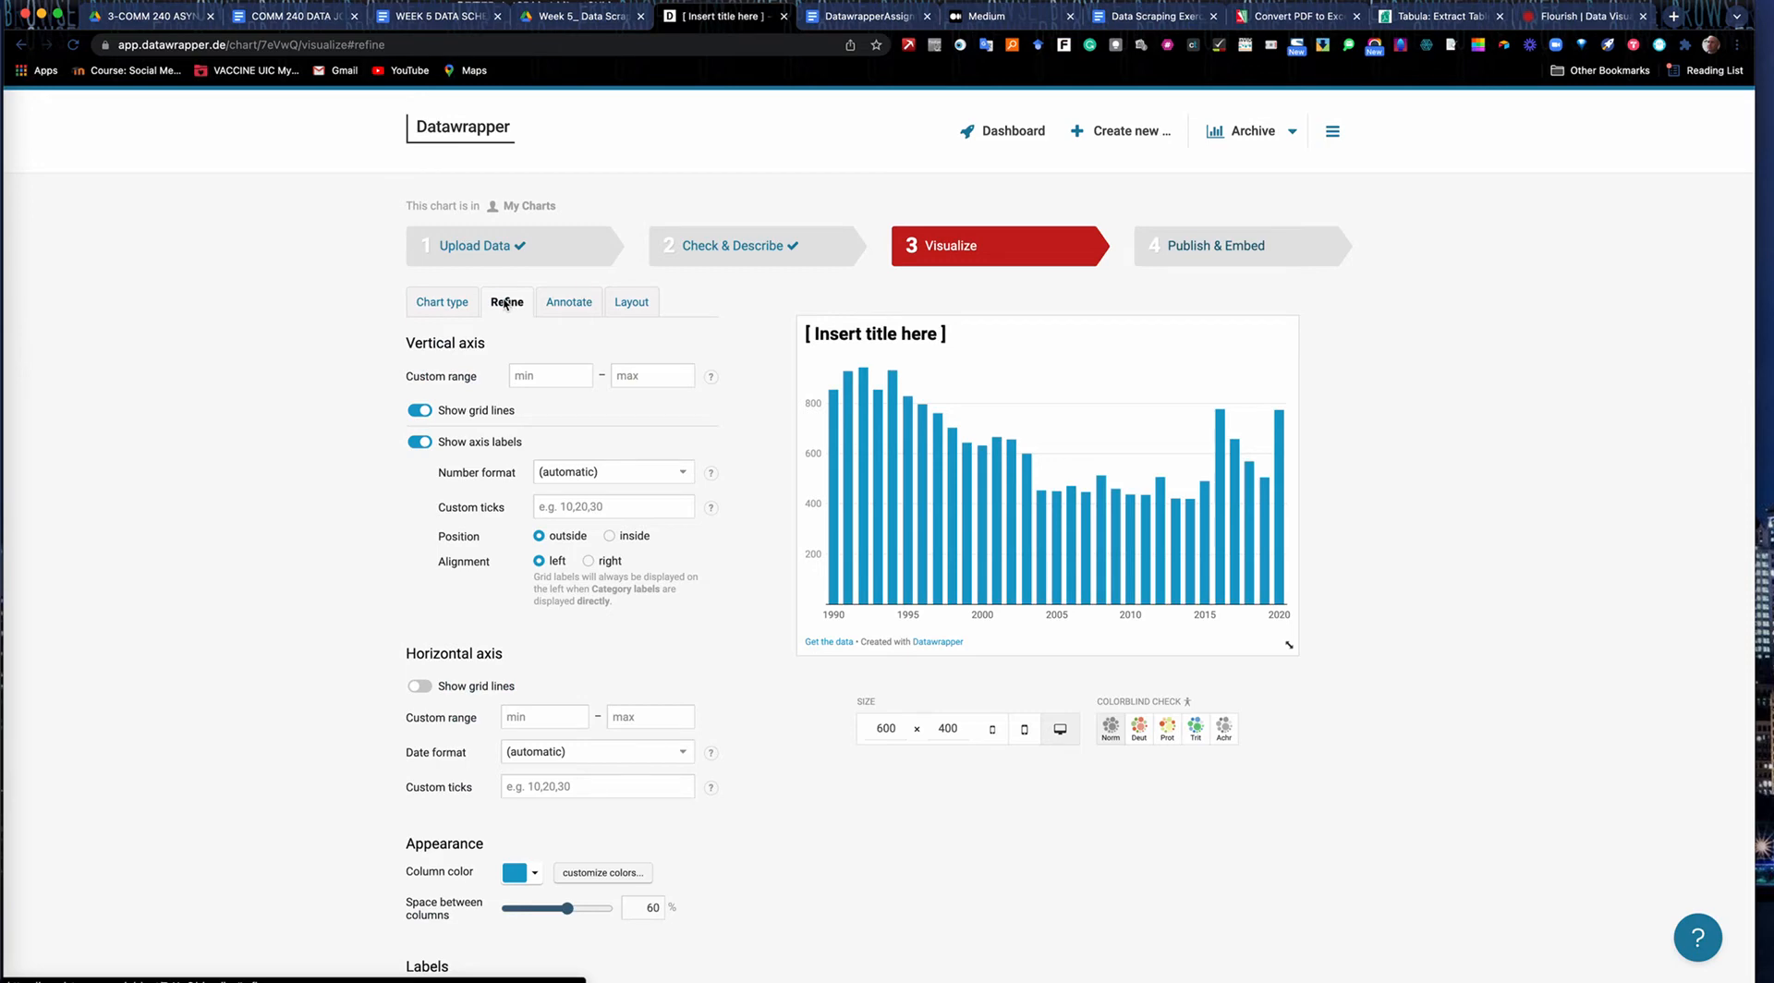
left_click(417, 413)
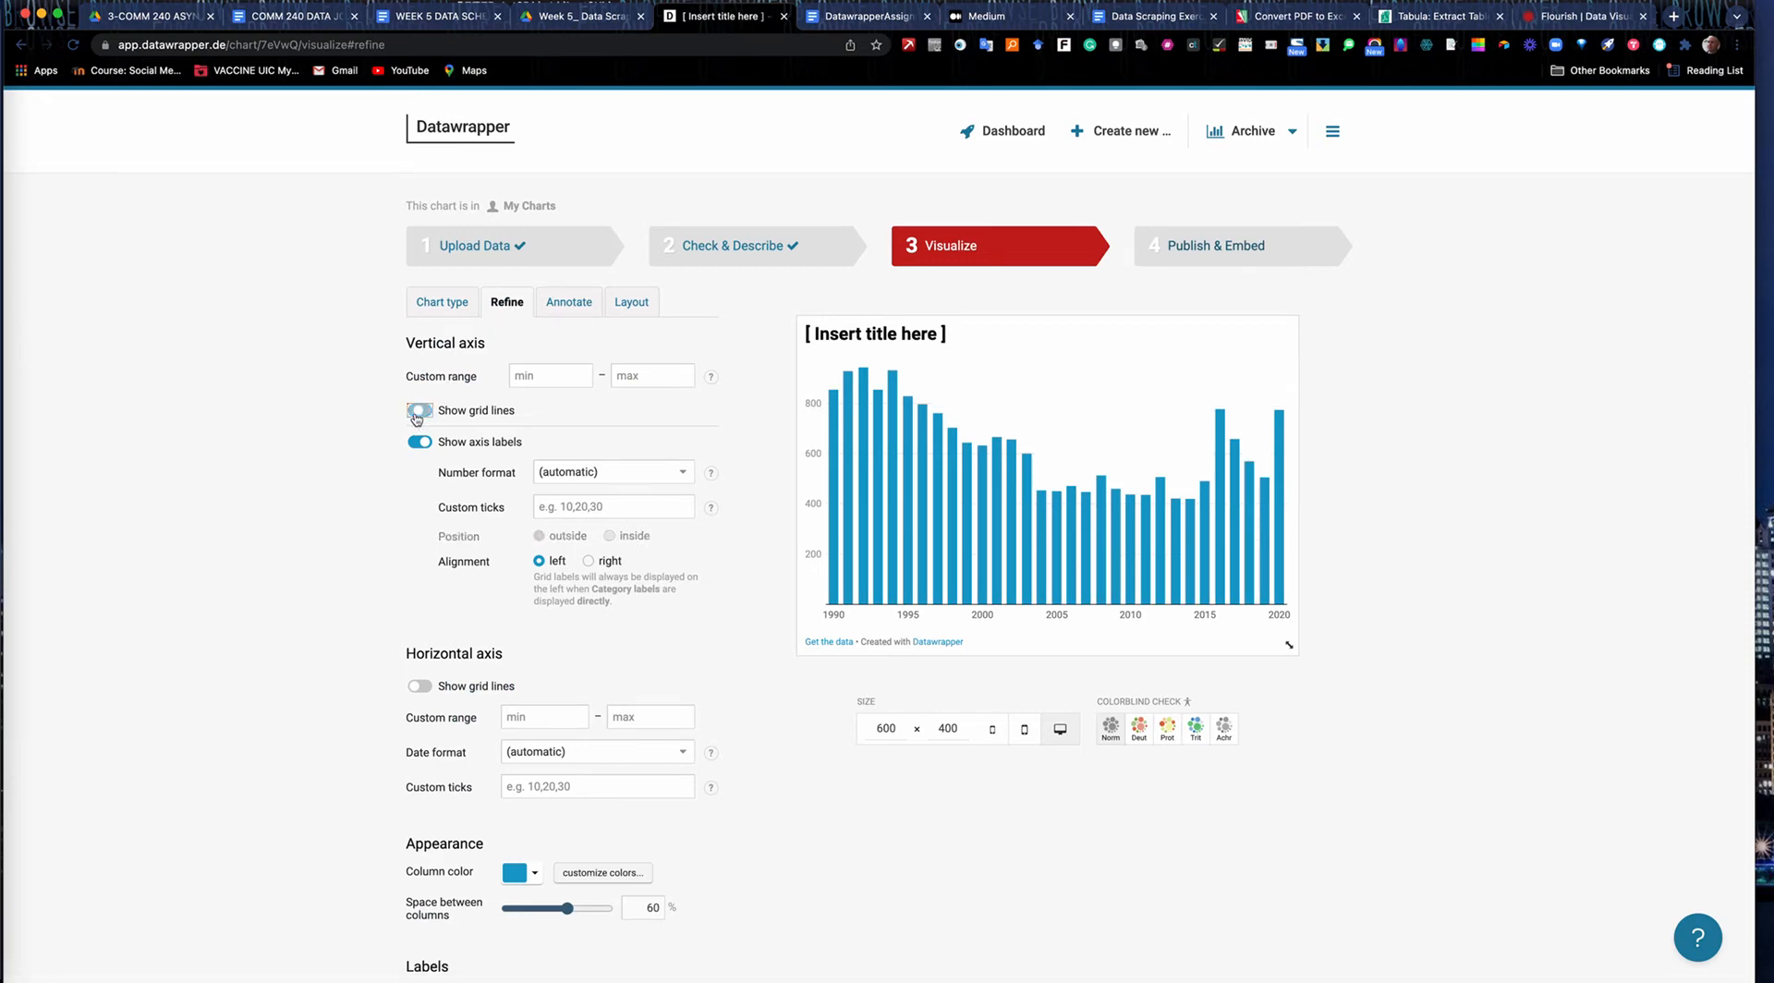
left_click(417, 444)
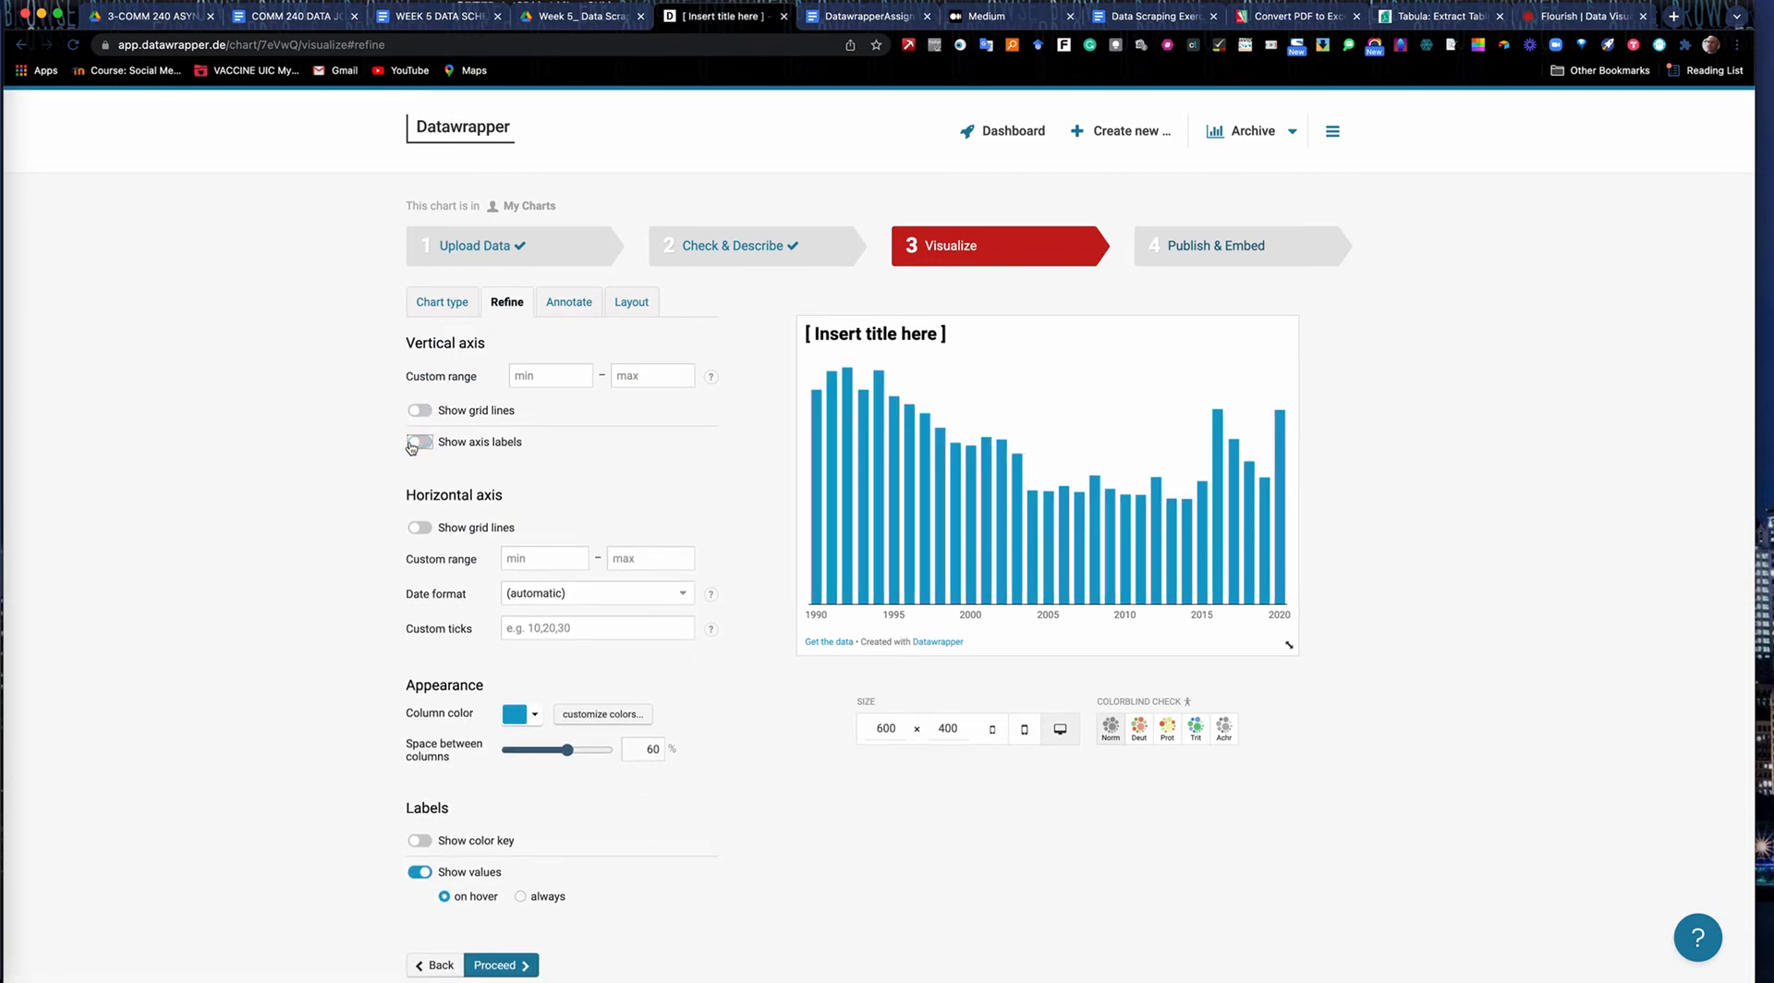
left_click(420, 413)
left_click(423, 443)
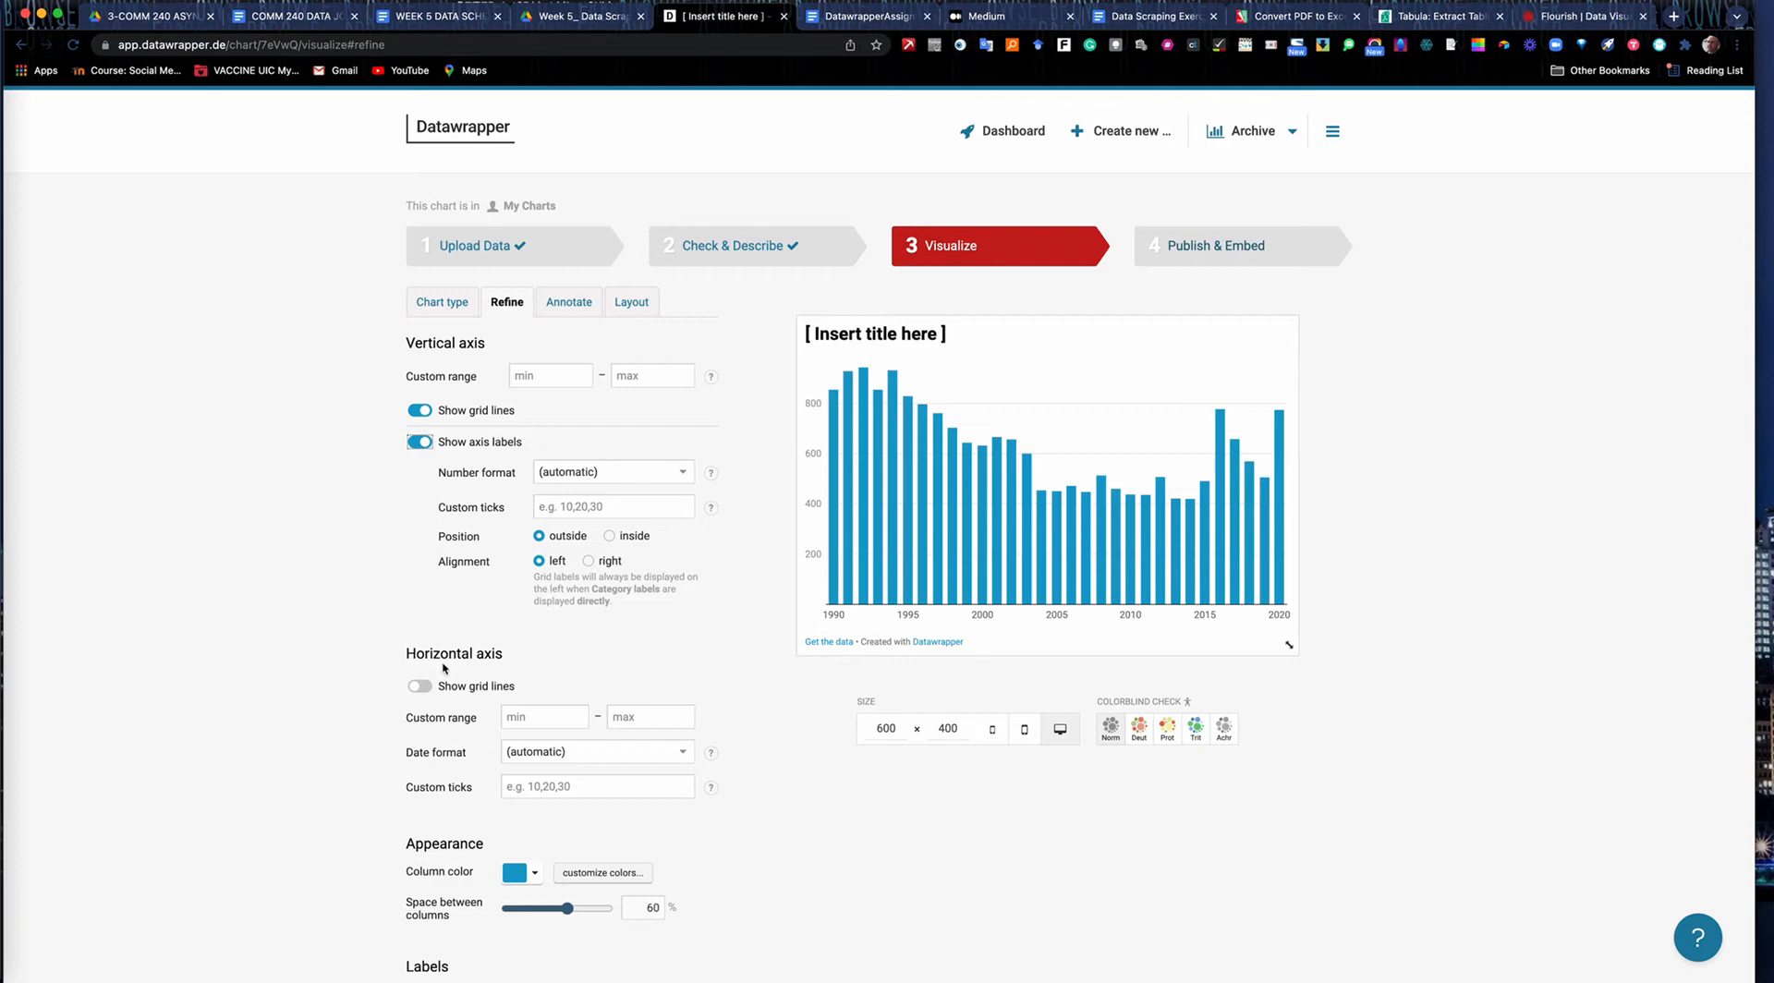
Show grid lines on the horizontal axis, try the lines type, and set the line type to ticks.
left_click(425, 686)
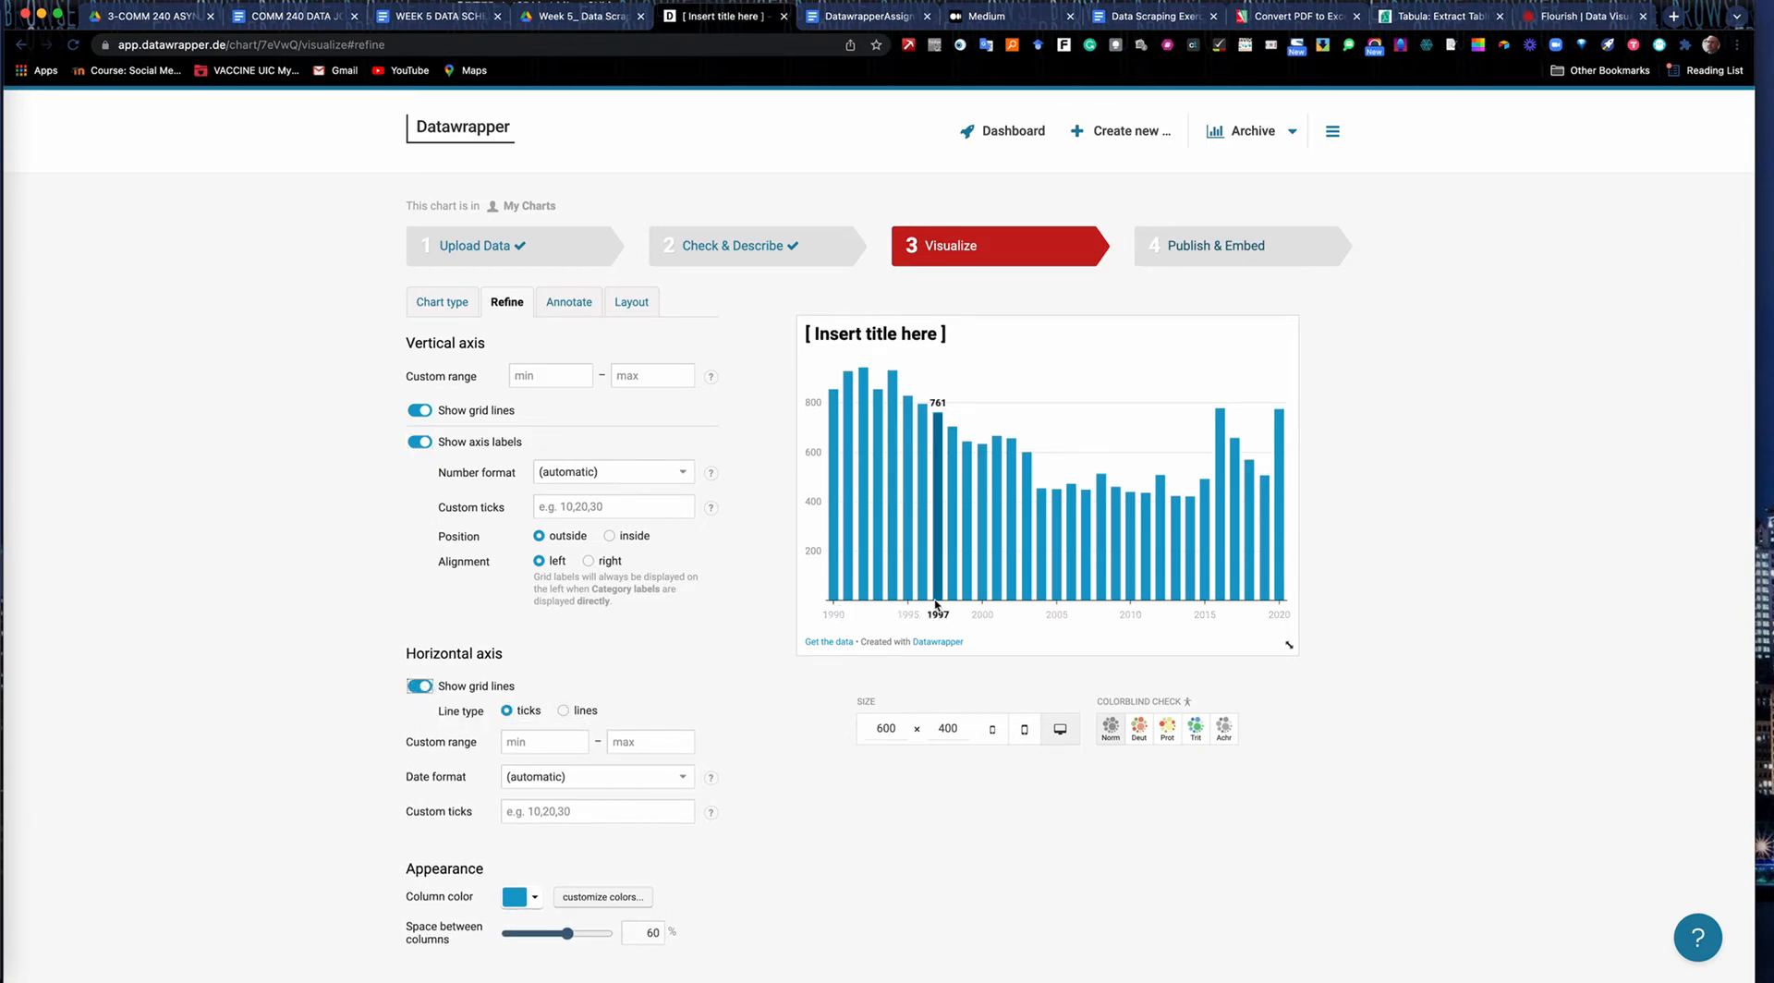
mouse_move(1085, 605)
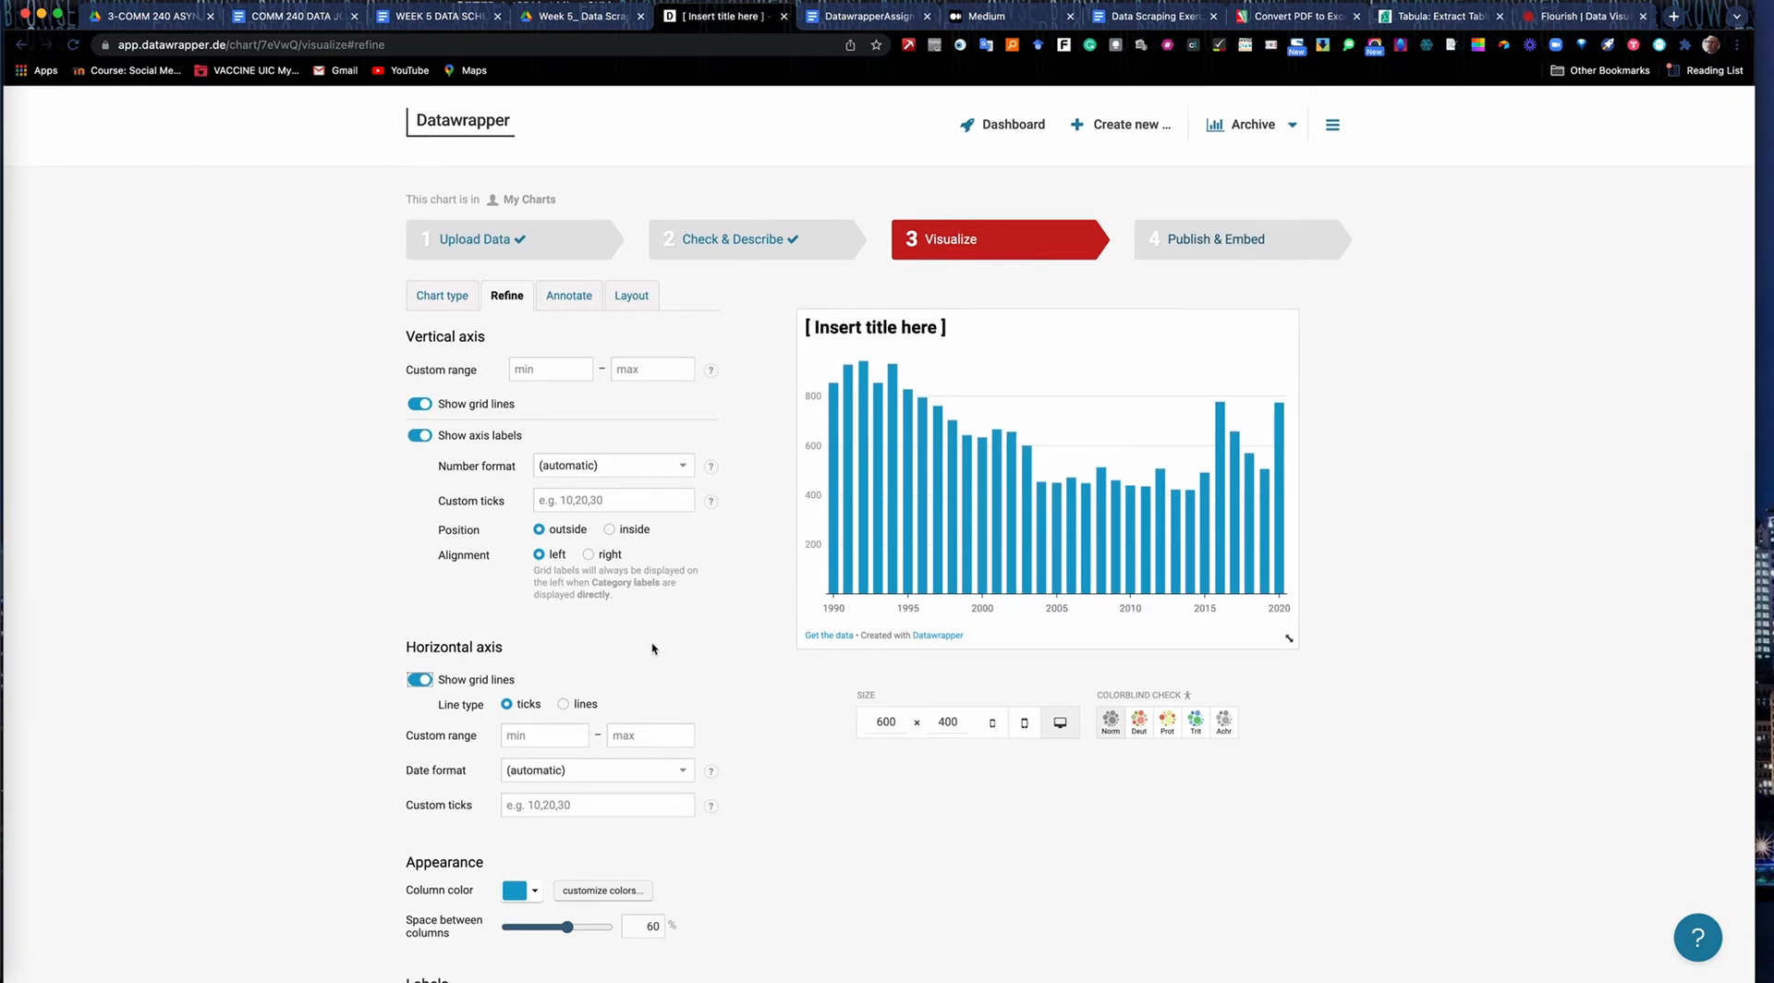
scroll(653, 644, "down", 3)
left_click(564, 569)
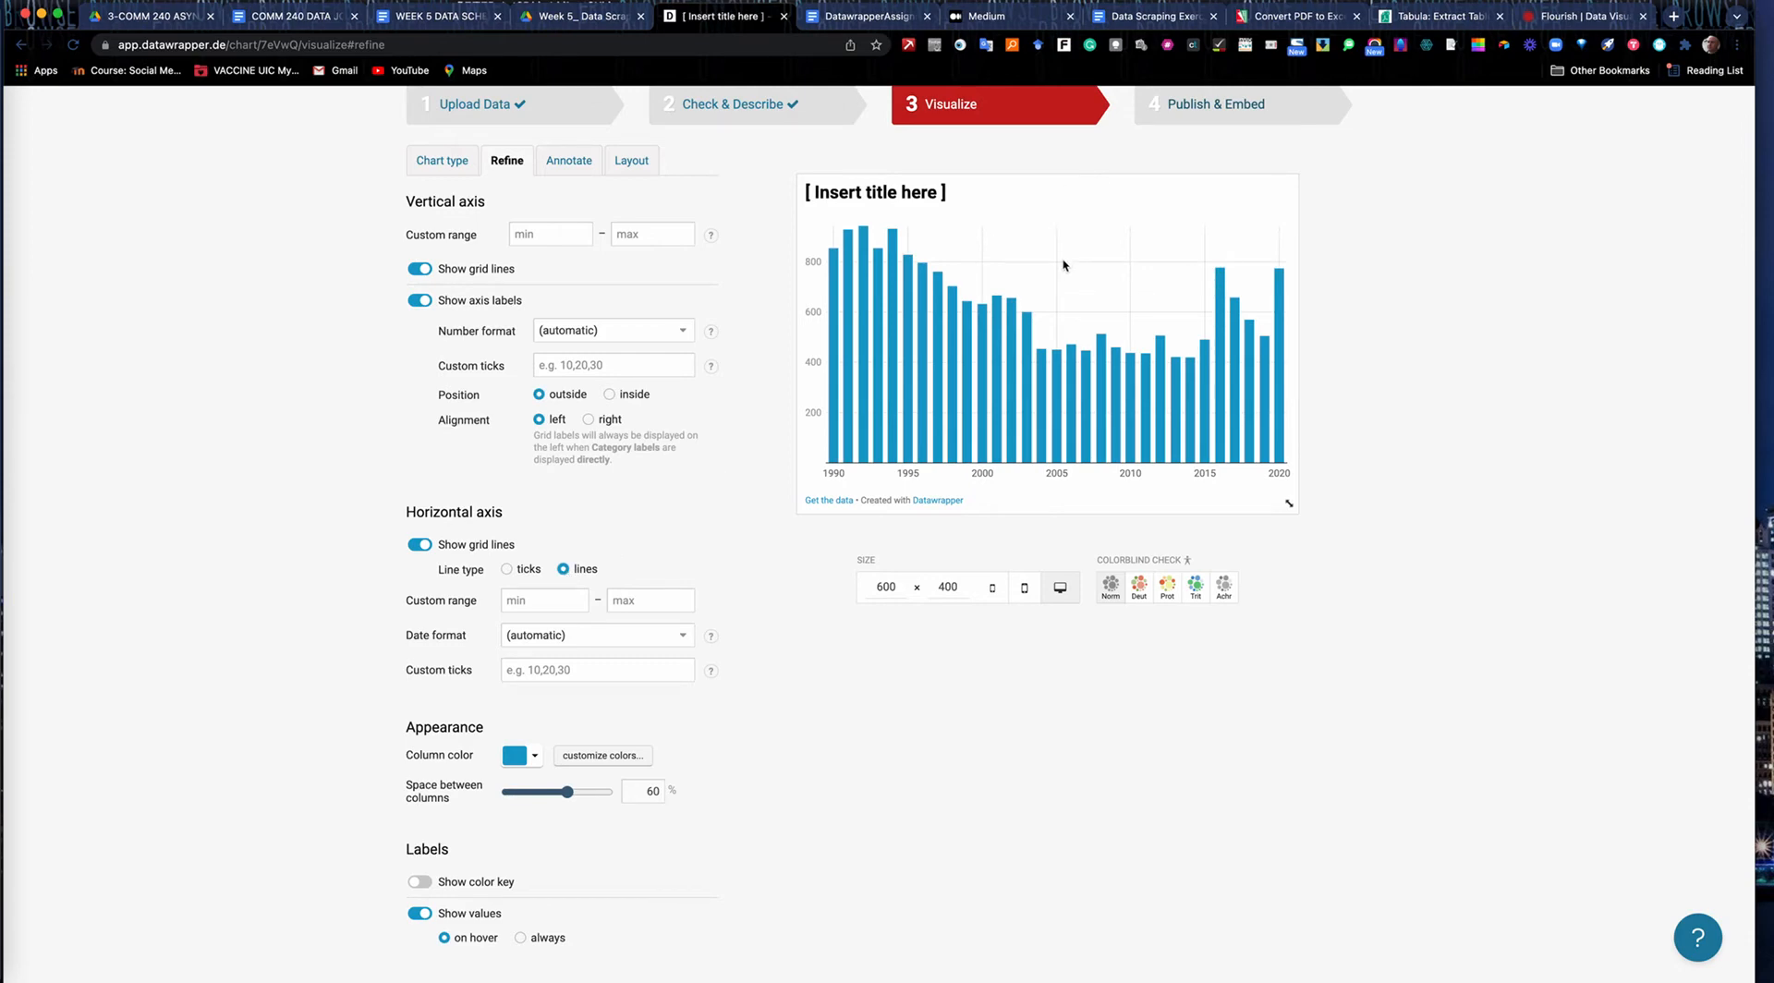
left_click(507, 569)
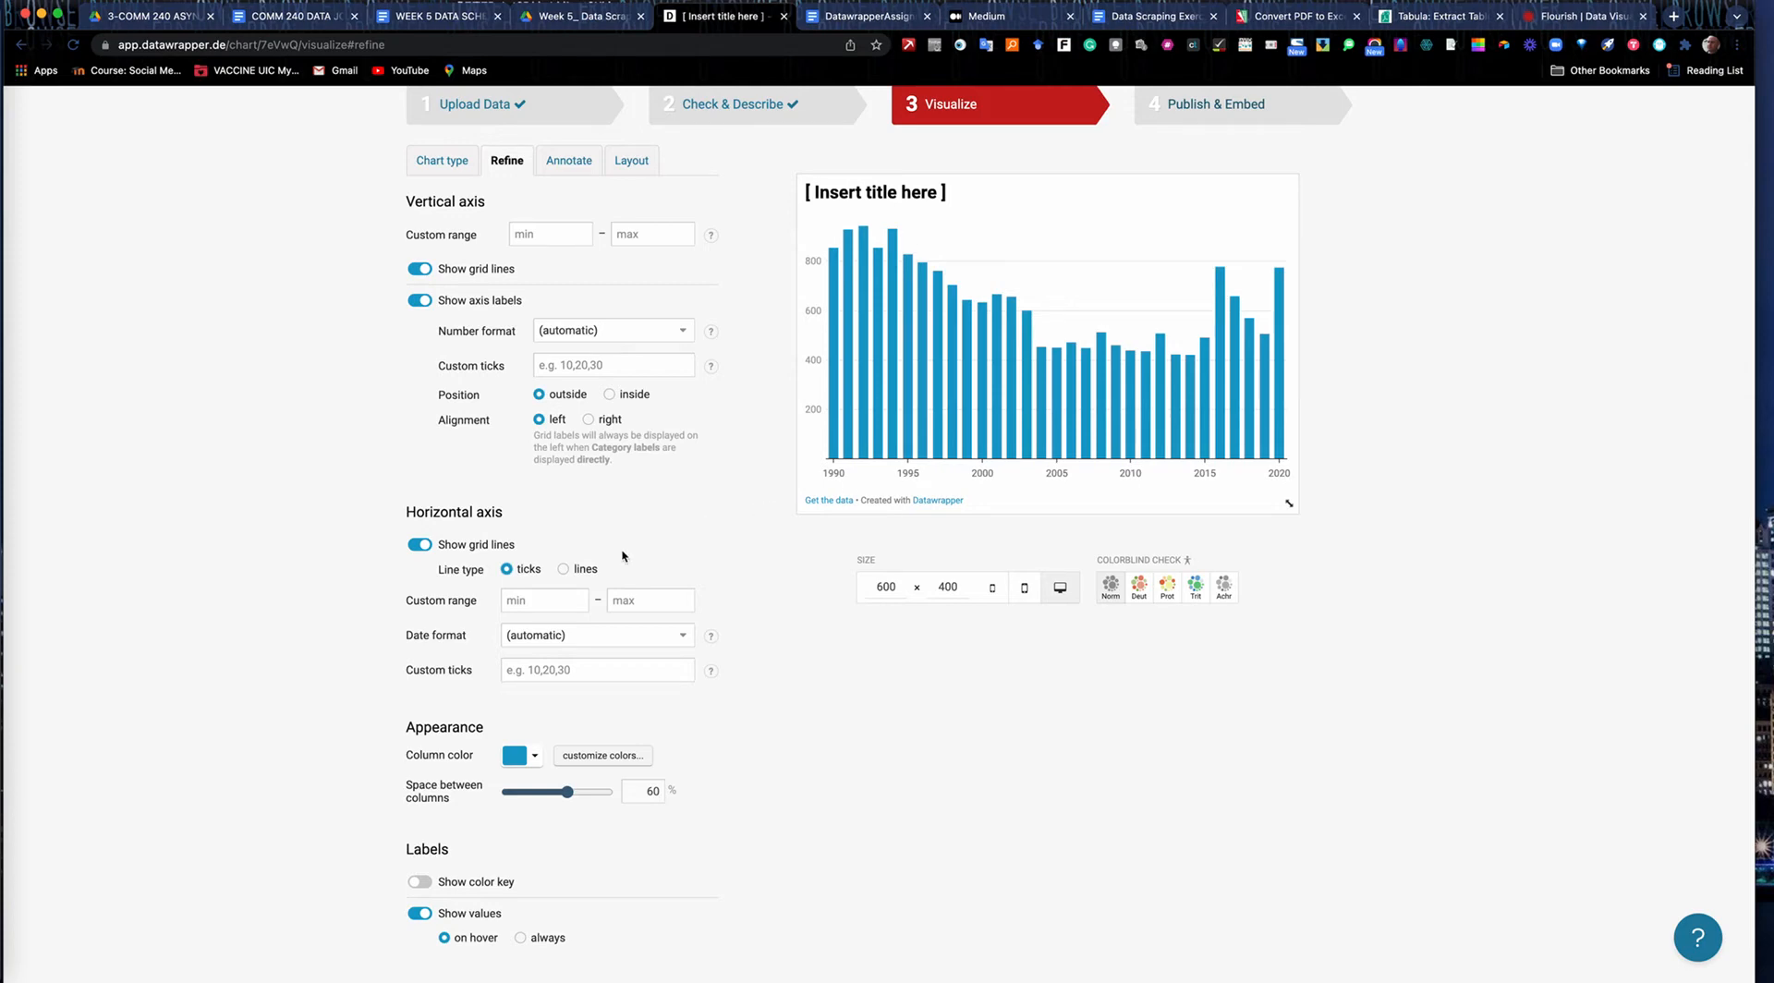
Set the column color to dark blue #006788 after trying red #c71e1d and blue #1d81a2.
scroll(426, 598, "down", 2)
scroll(426, 598, "down", 1)
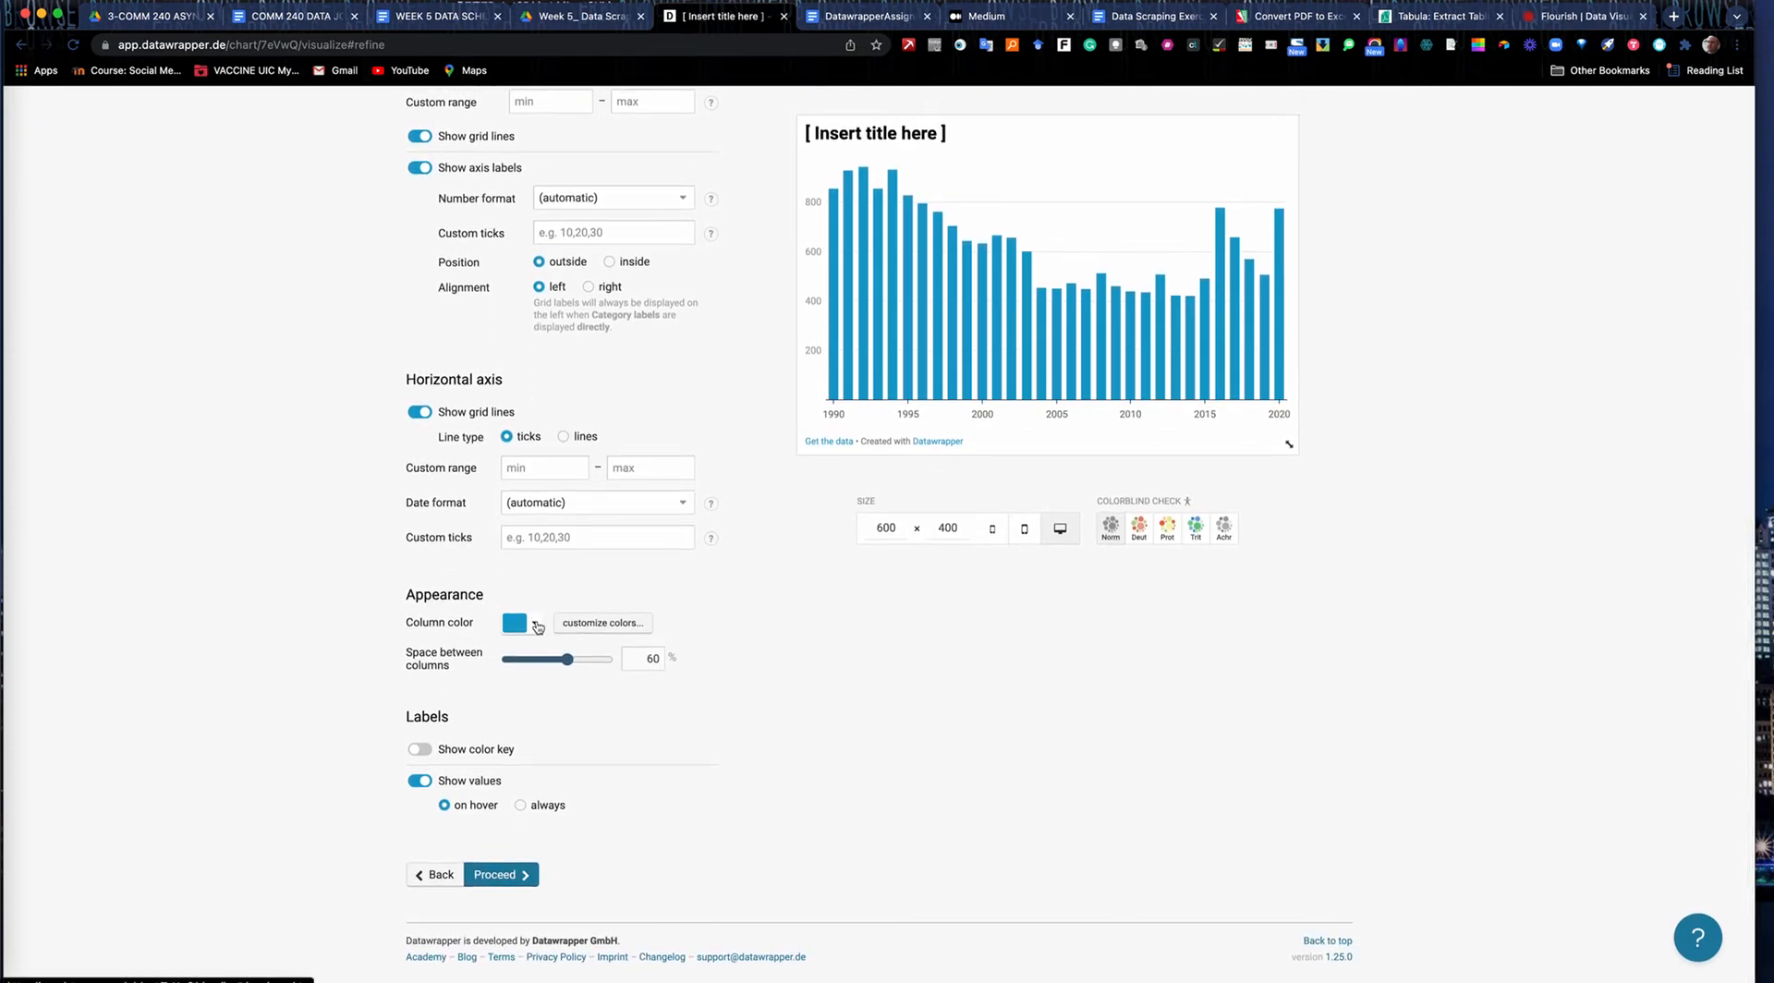
left_click(537, 627)
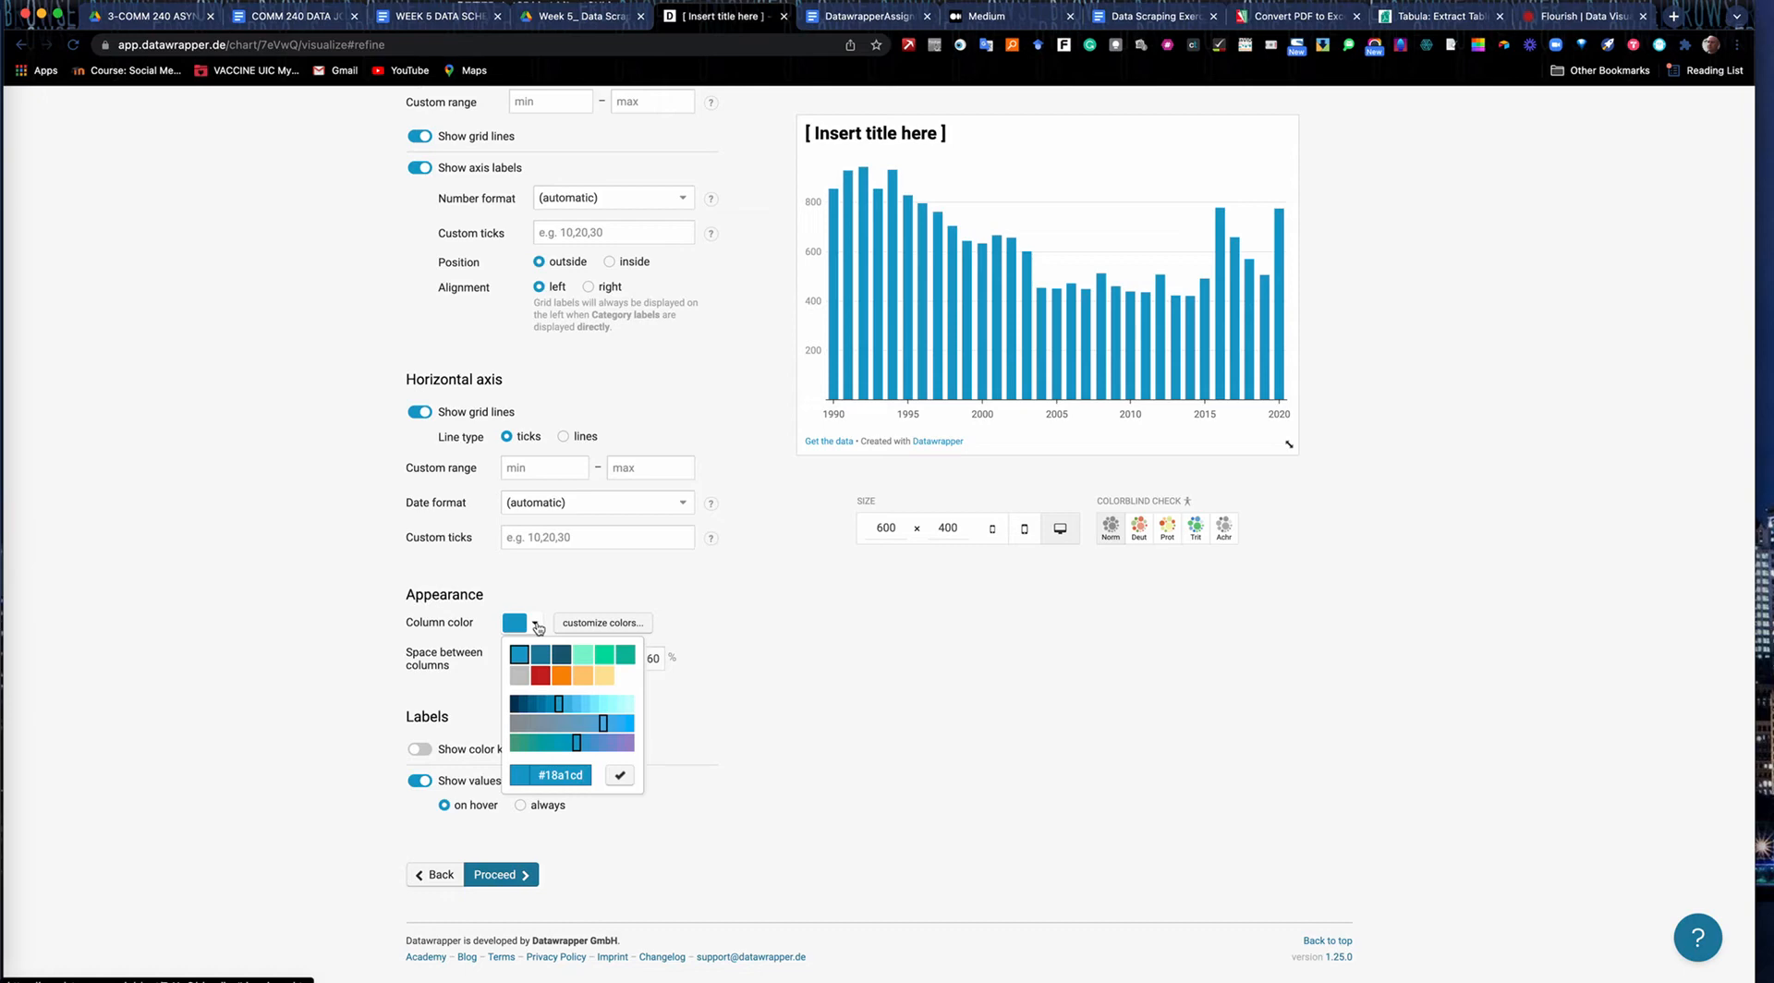
left_click(540, 677)
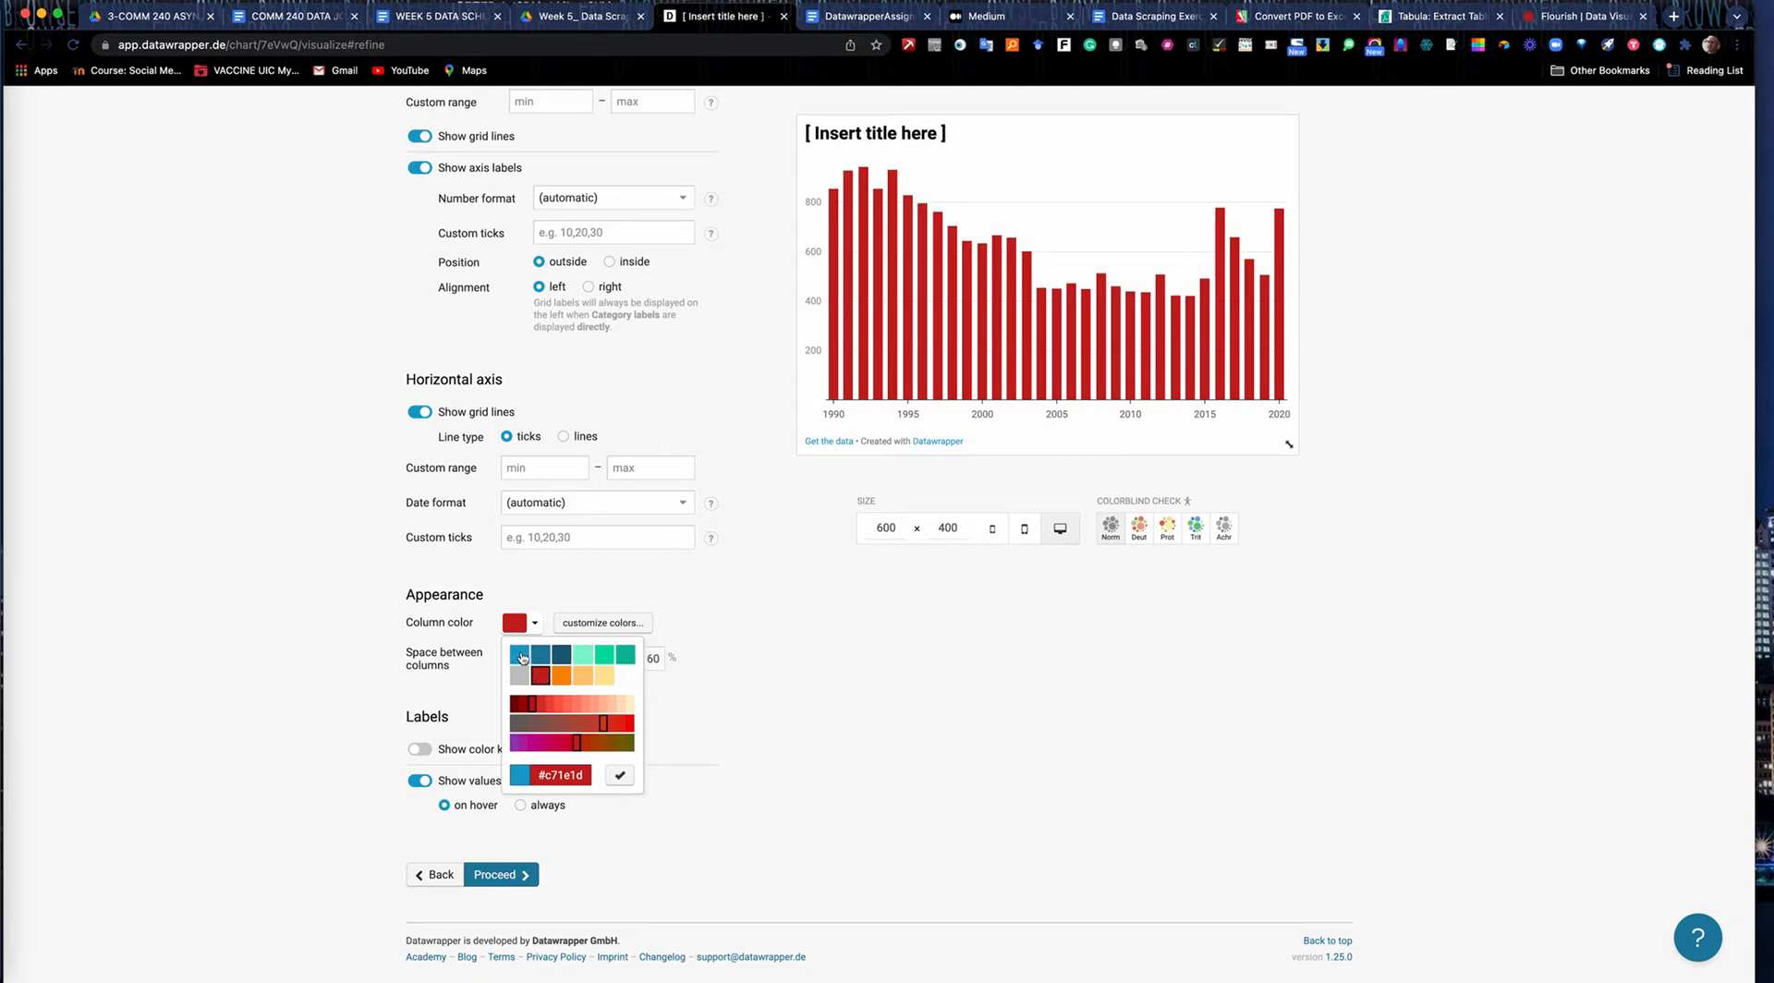
left_click(524, 657)
left_click(539, 656)
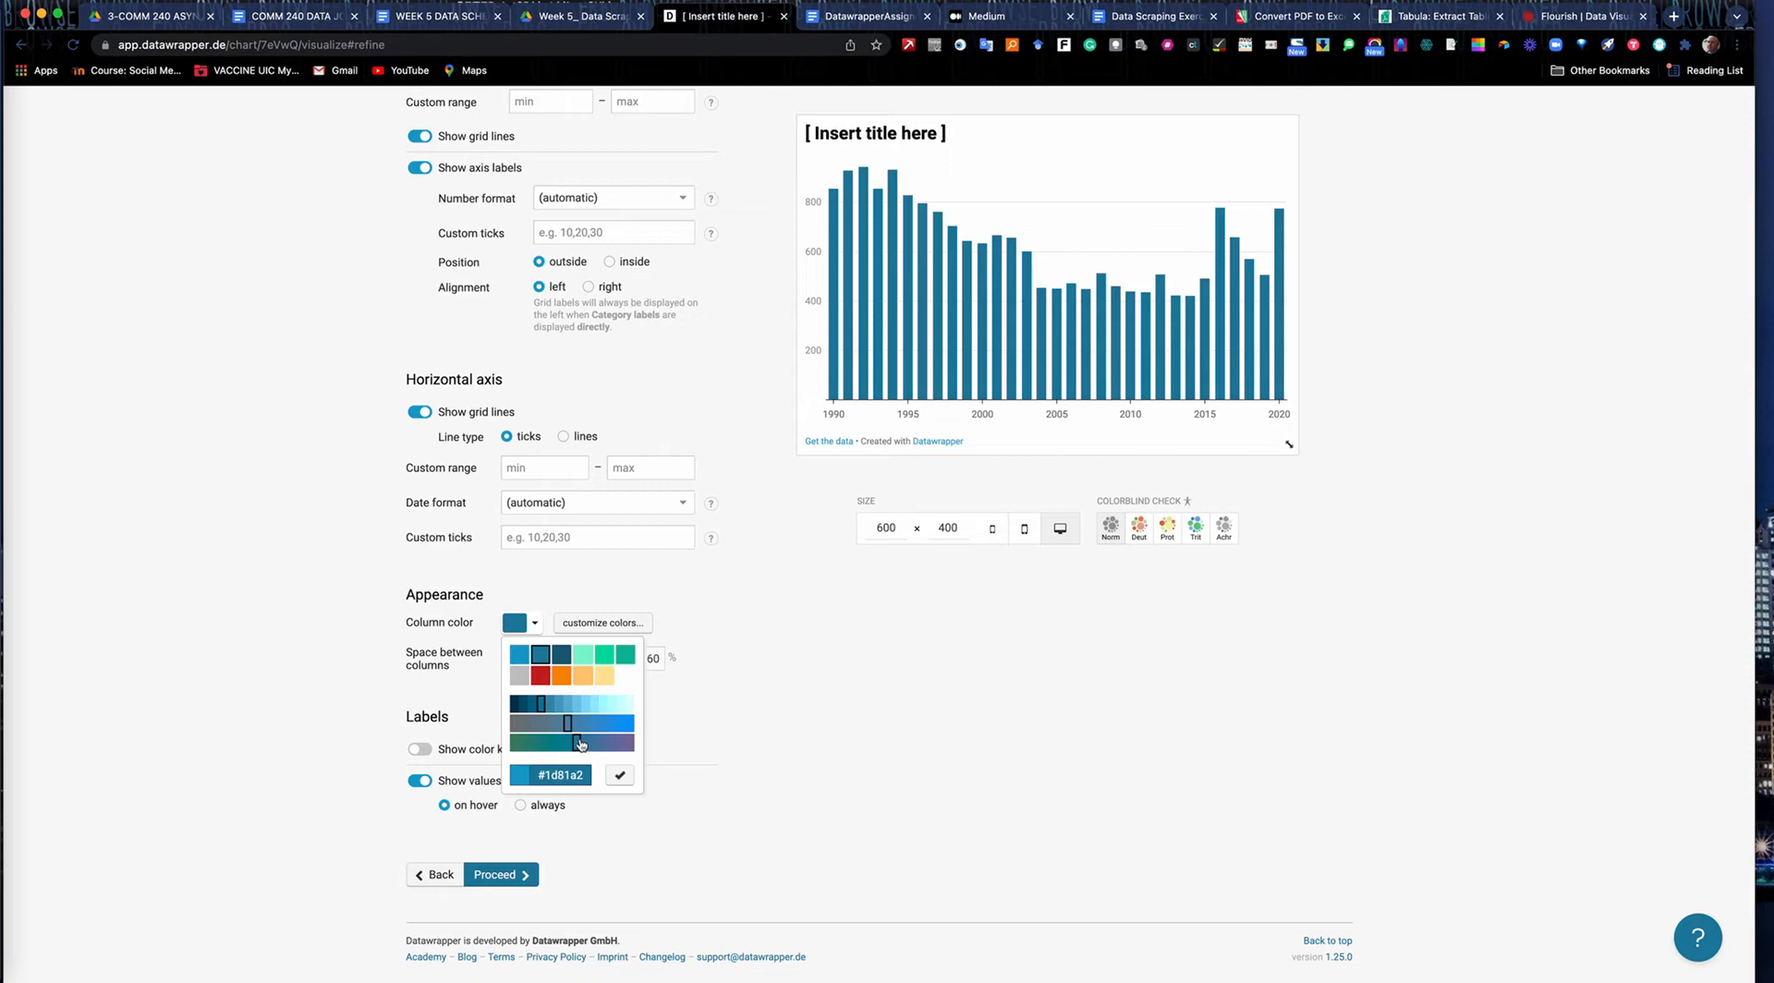
left_click(533, 706)
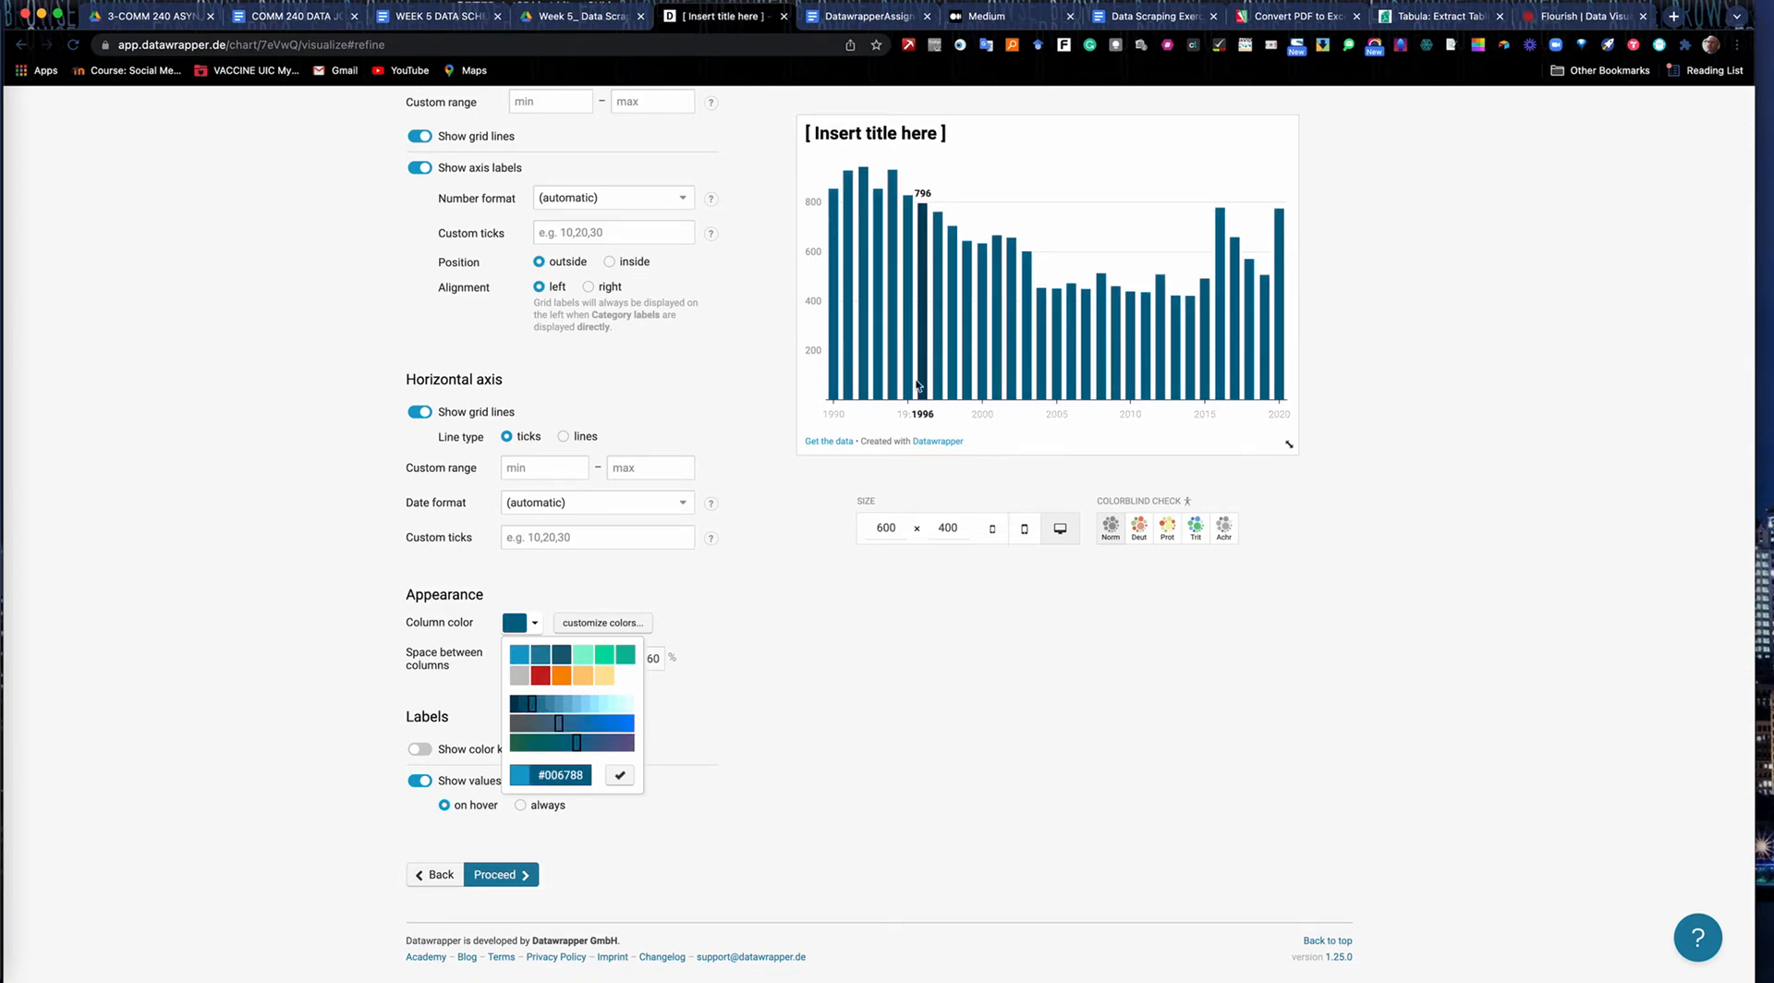
left_click(768, 706)
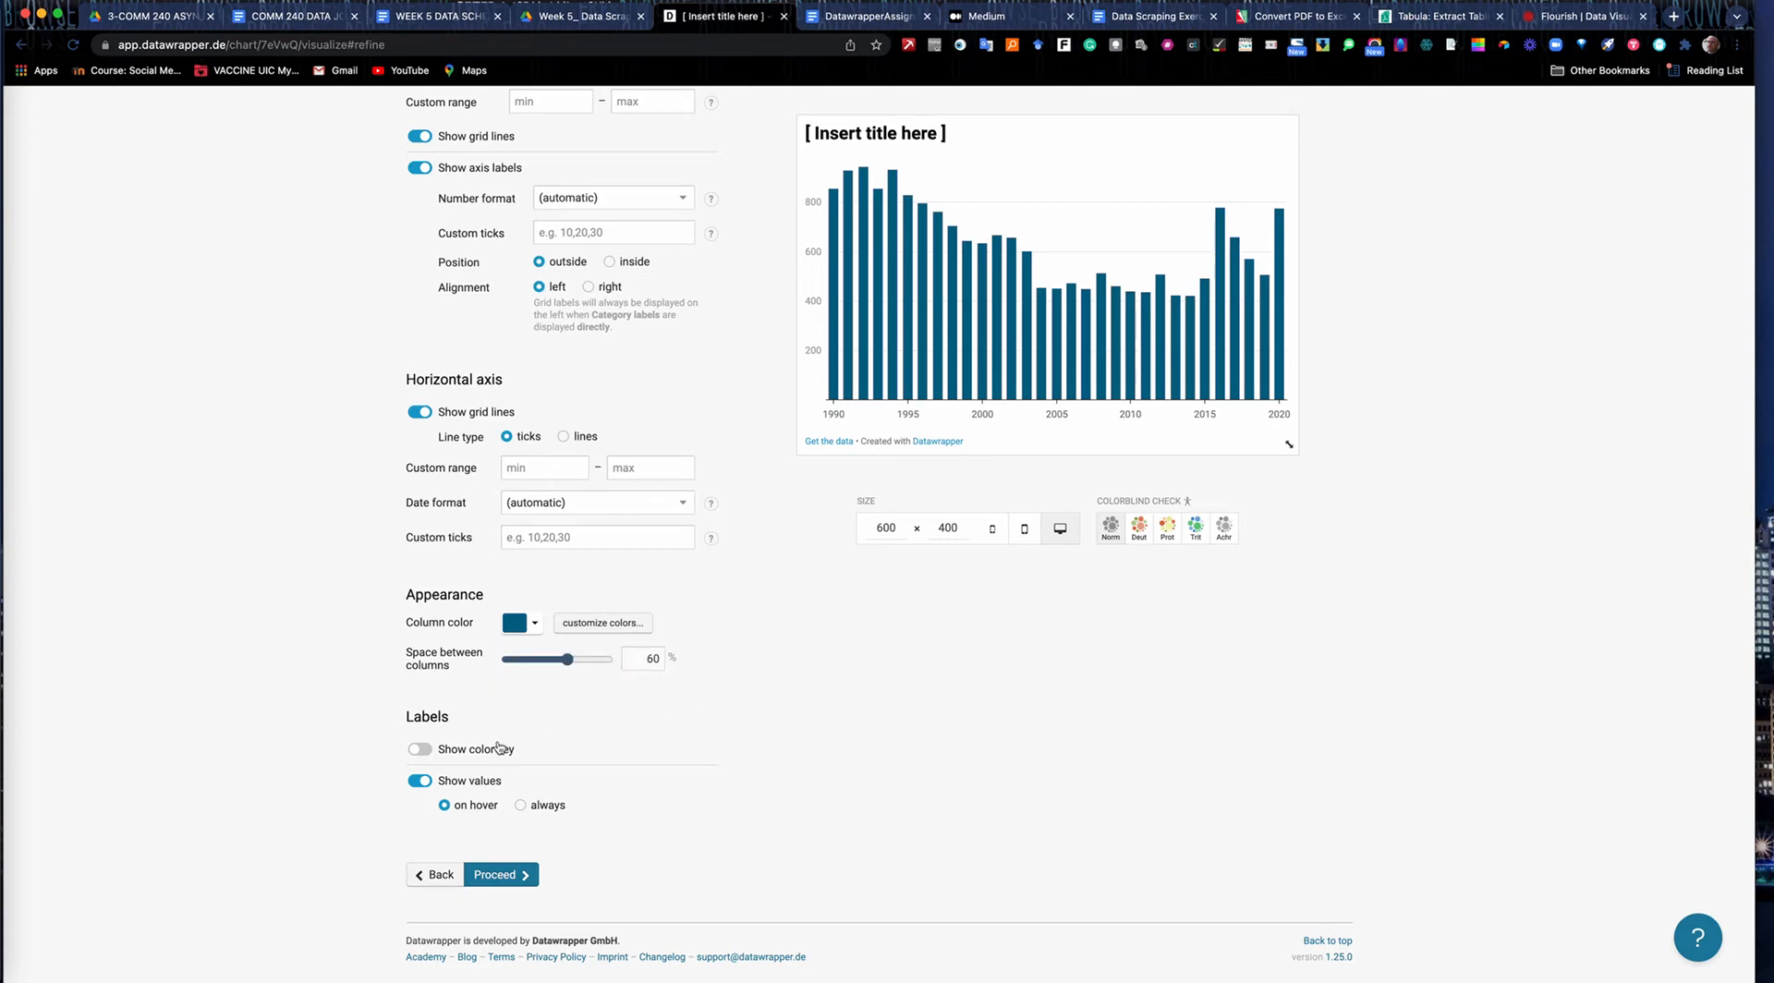
Try showing the color key and always-visible column values, and return to no key and values on hover.
left_click(421, 749)
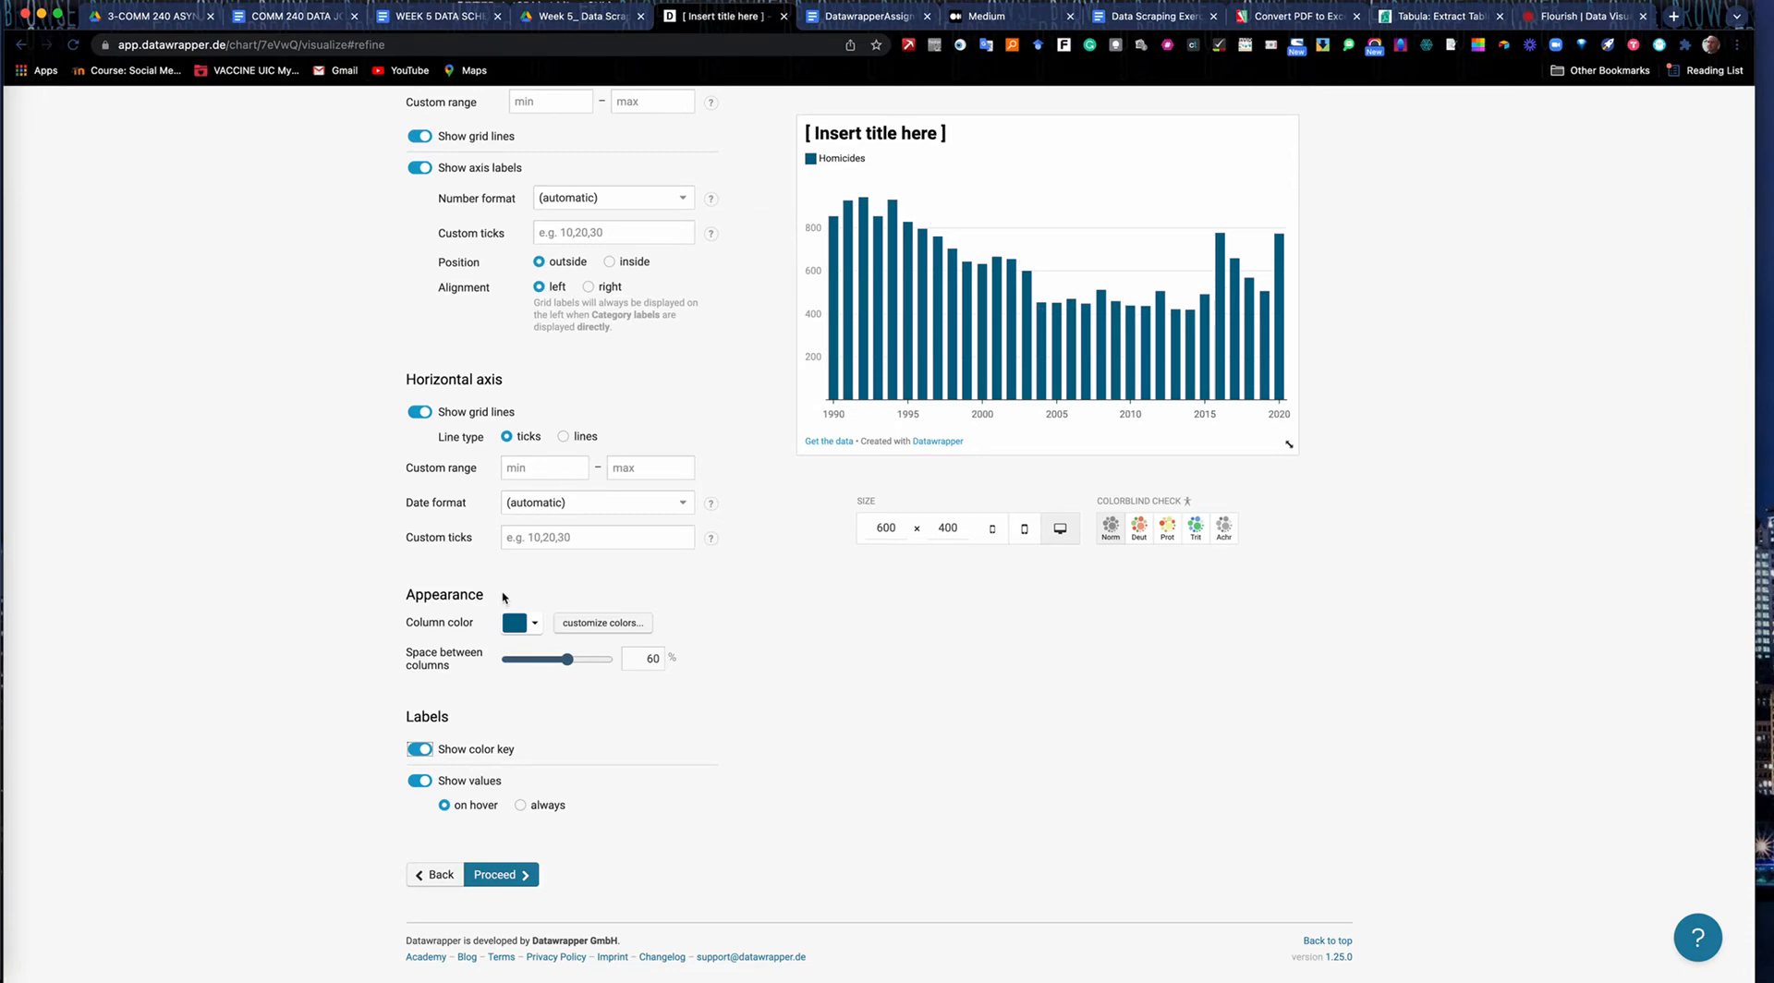
left_click(418, 749)
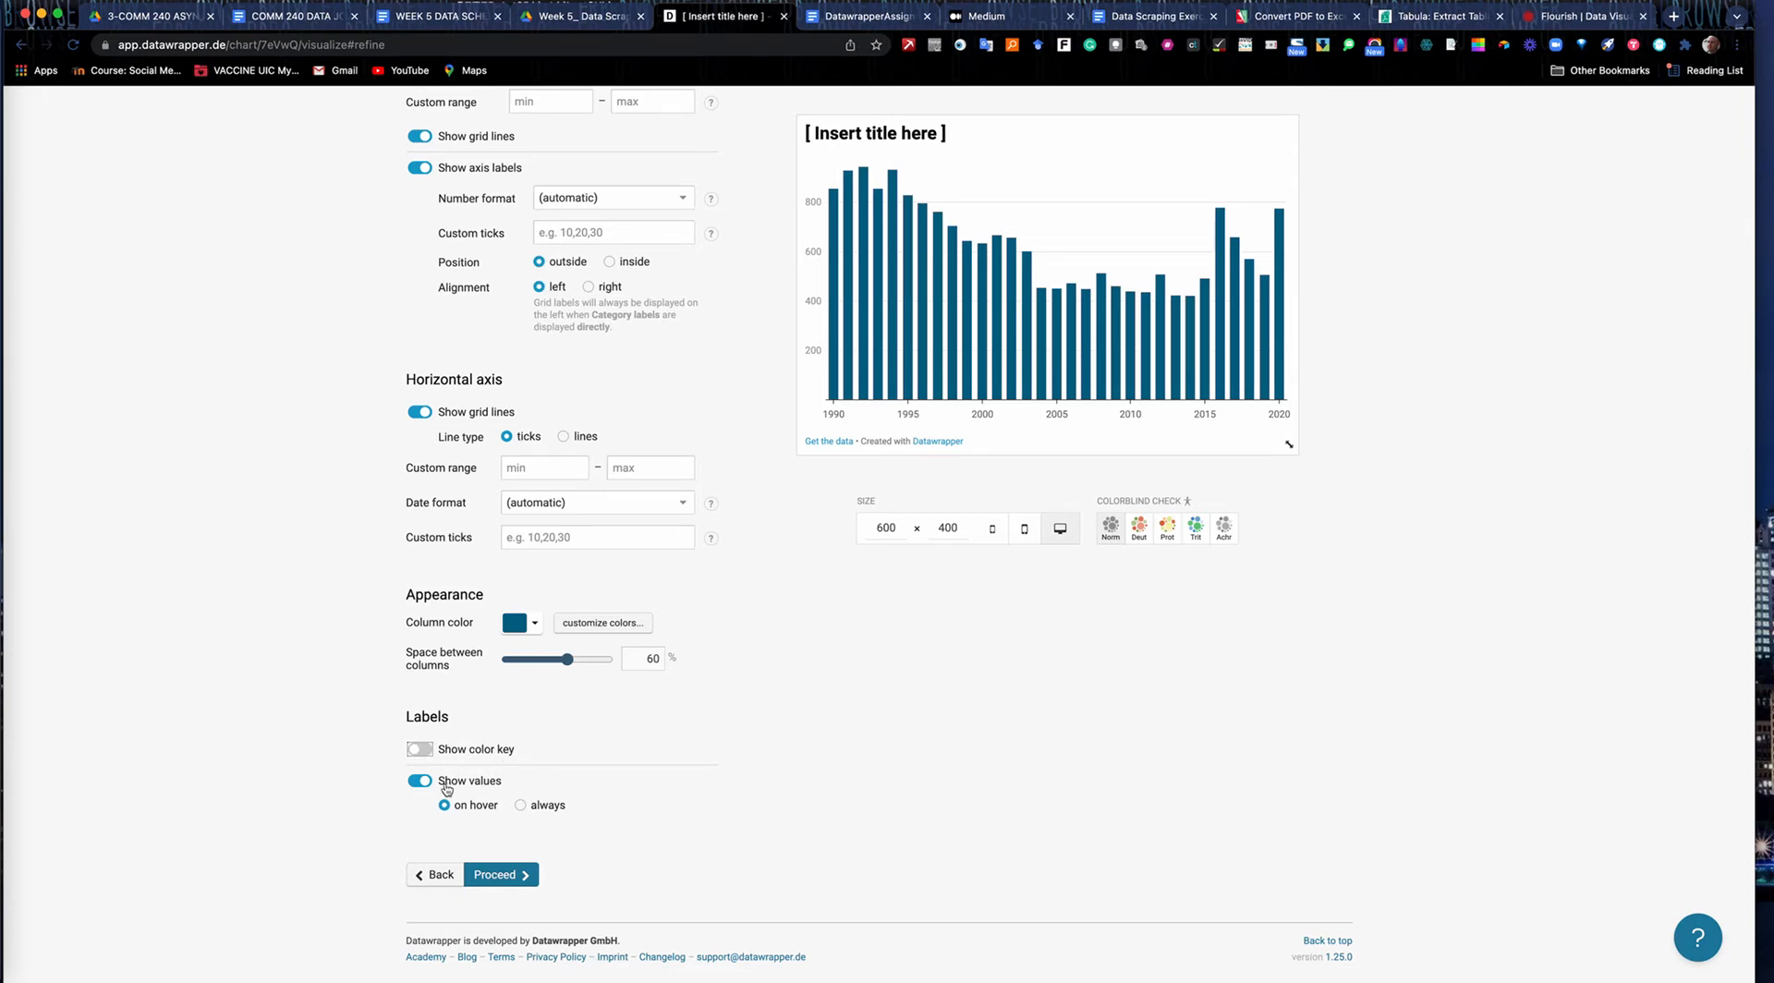
left_click(521, 805)
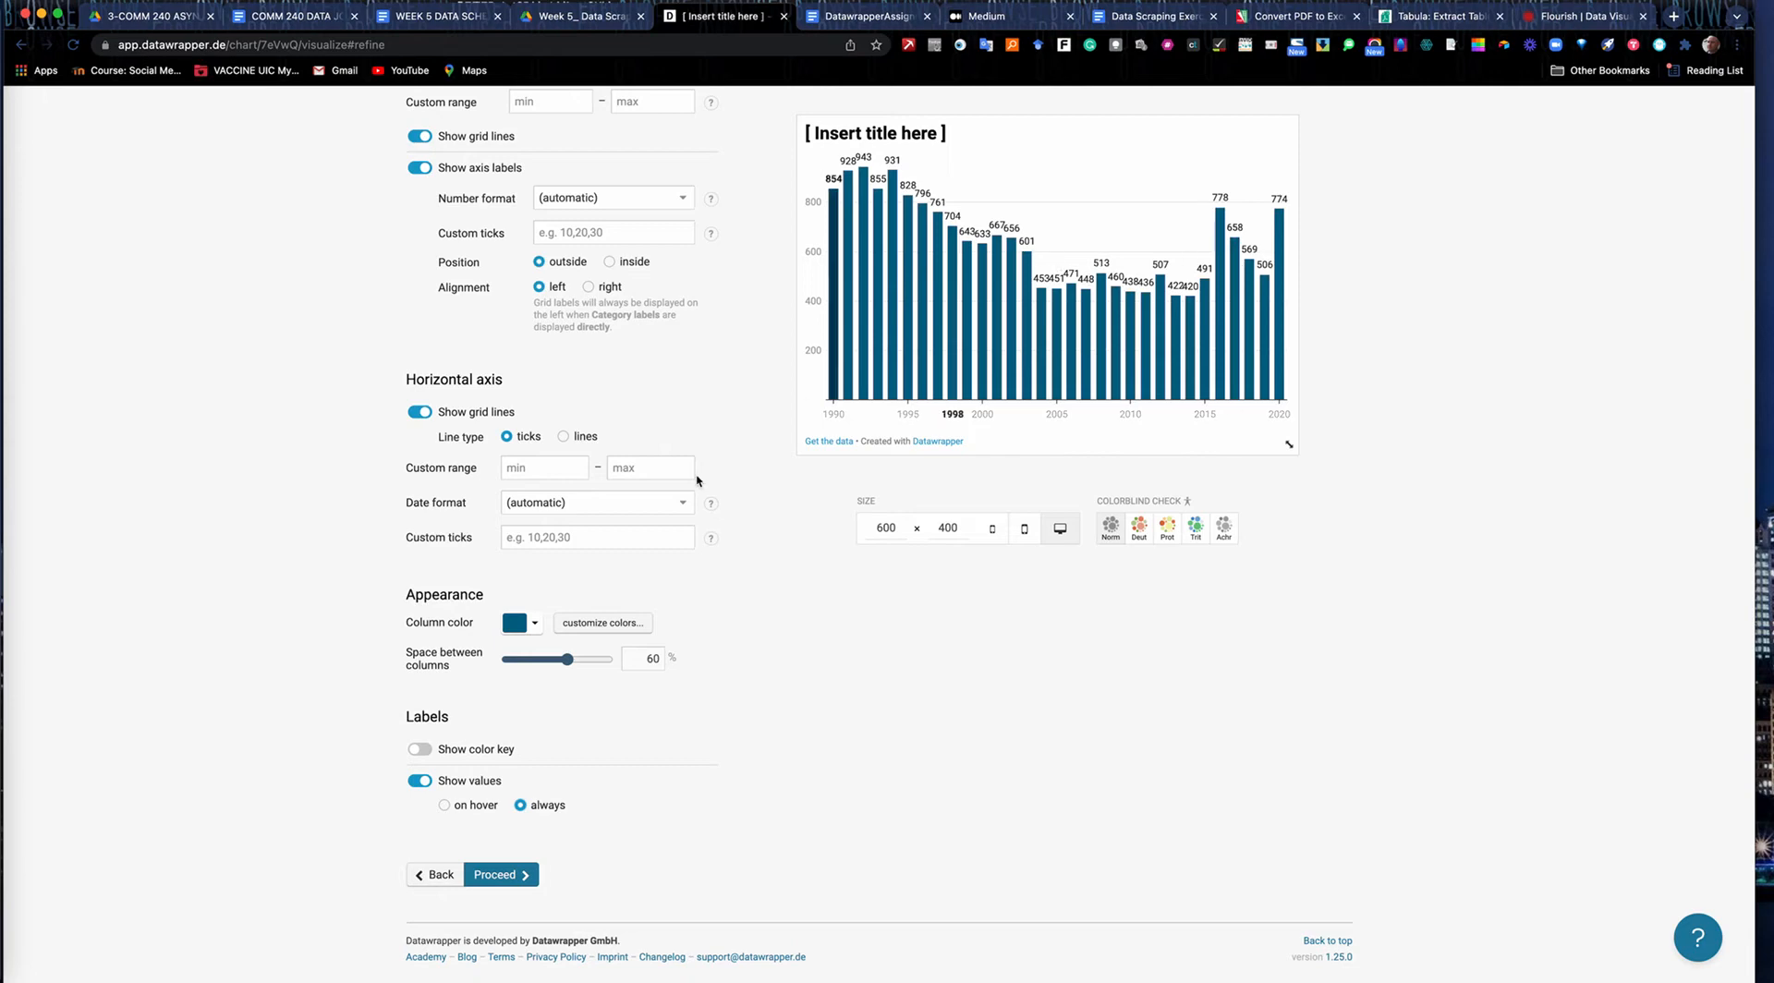
left_click(444, 804)
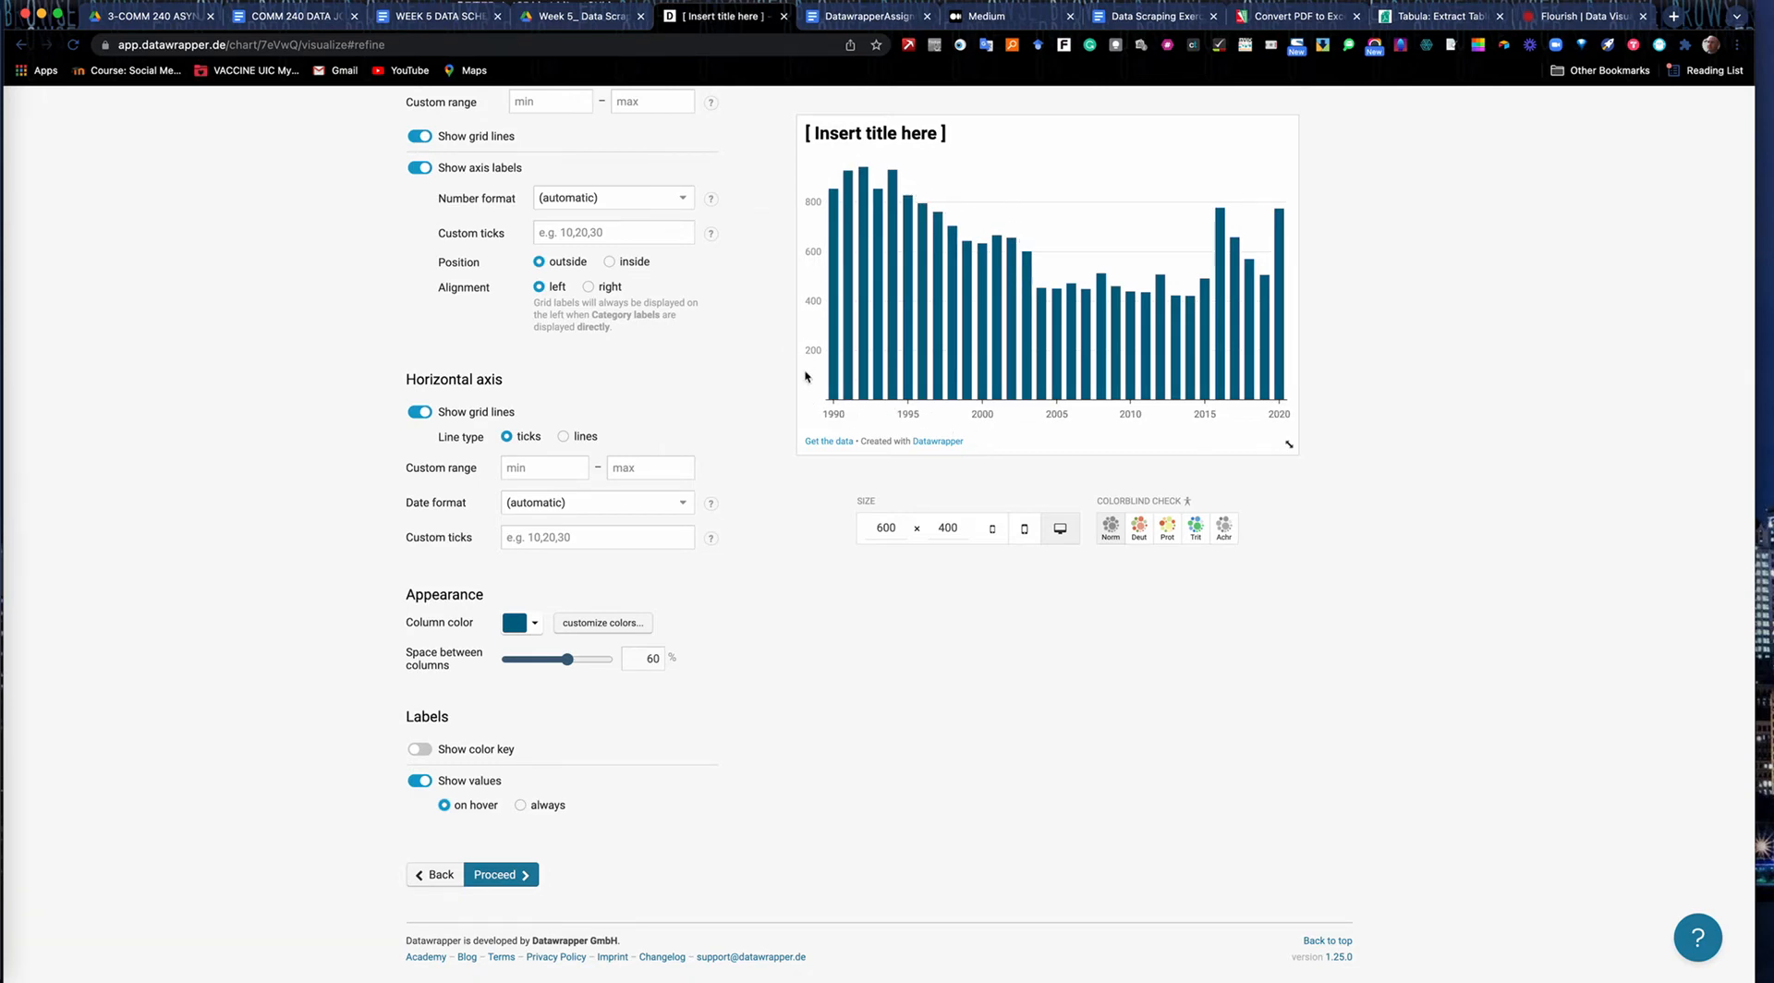
Replace the placeholder chart title with "Chicago Homicides by Year" in the annotation settings.
scroll(717, 334, "up", 5)
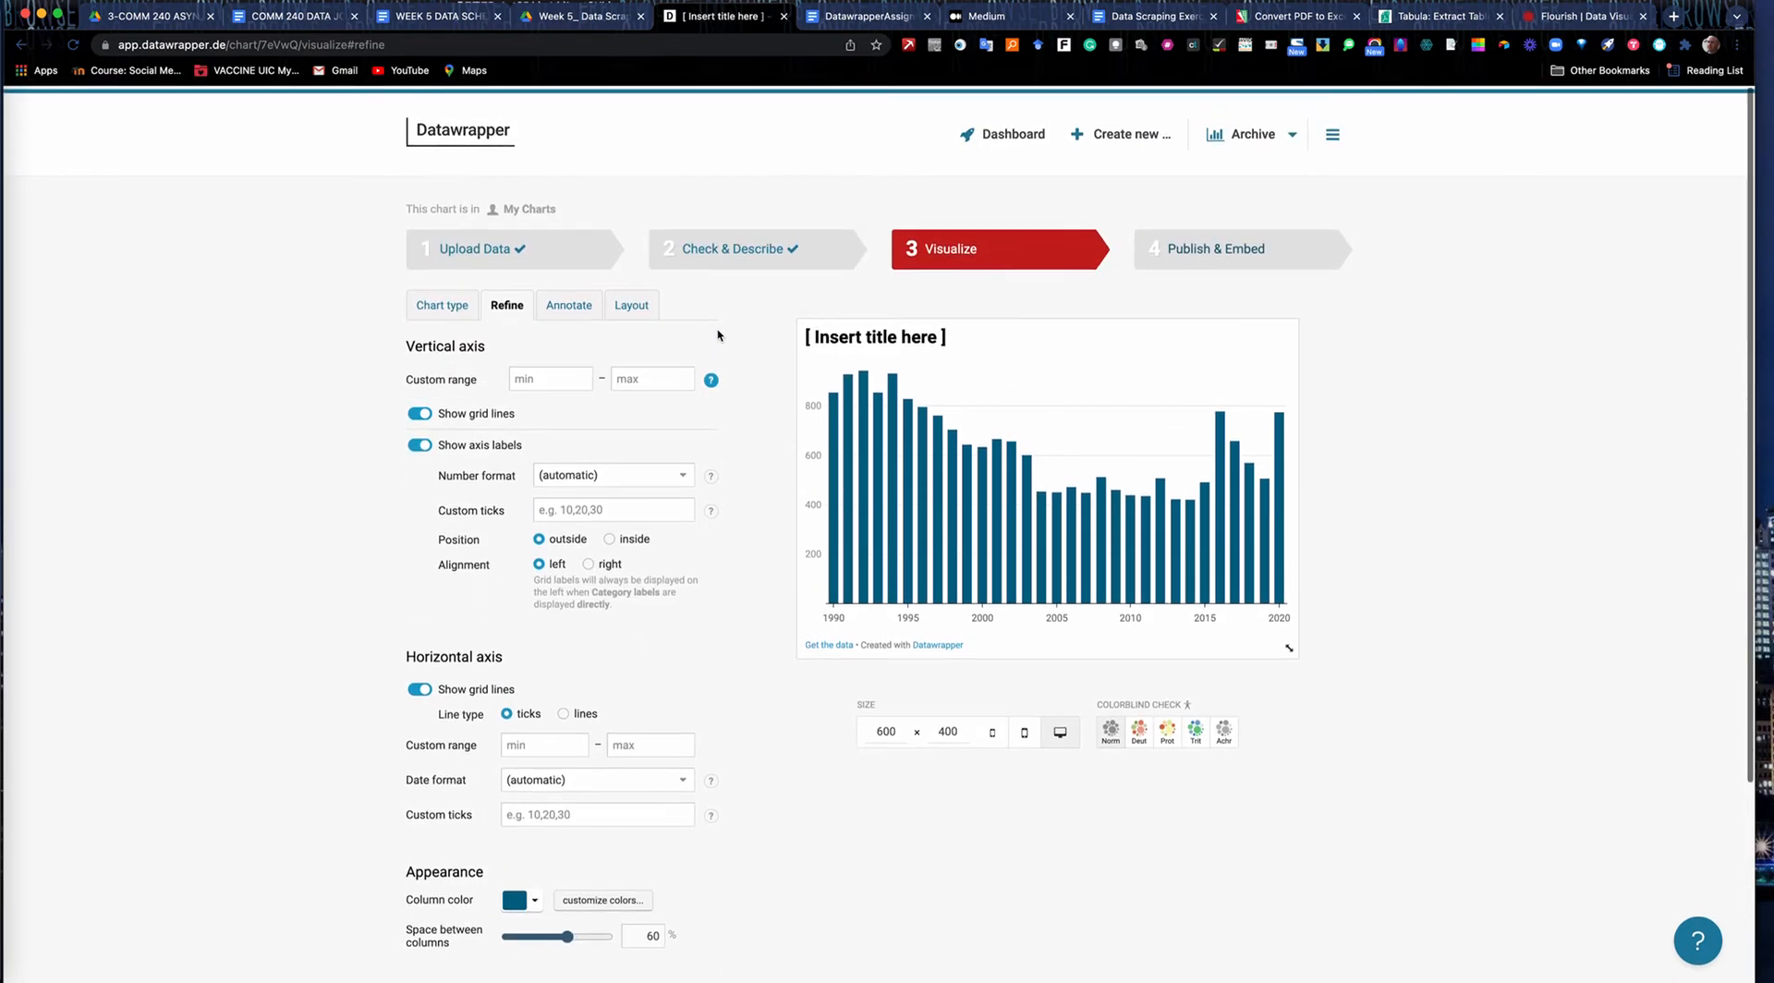
left_click(565, 302)
left_click_drag(523, 366, 395, 372)
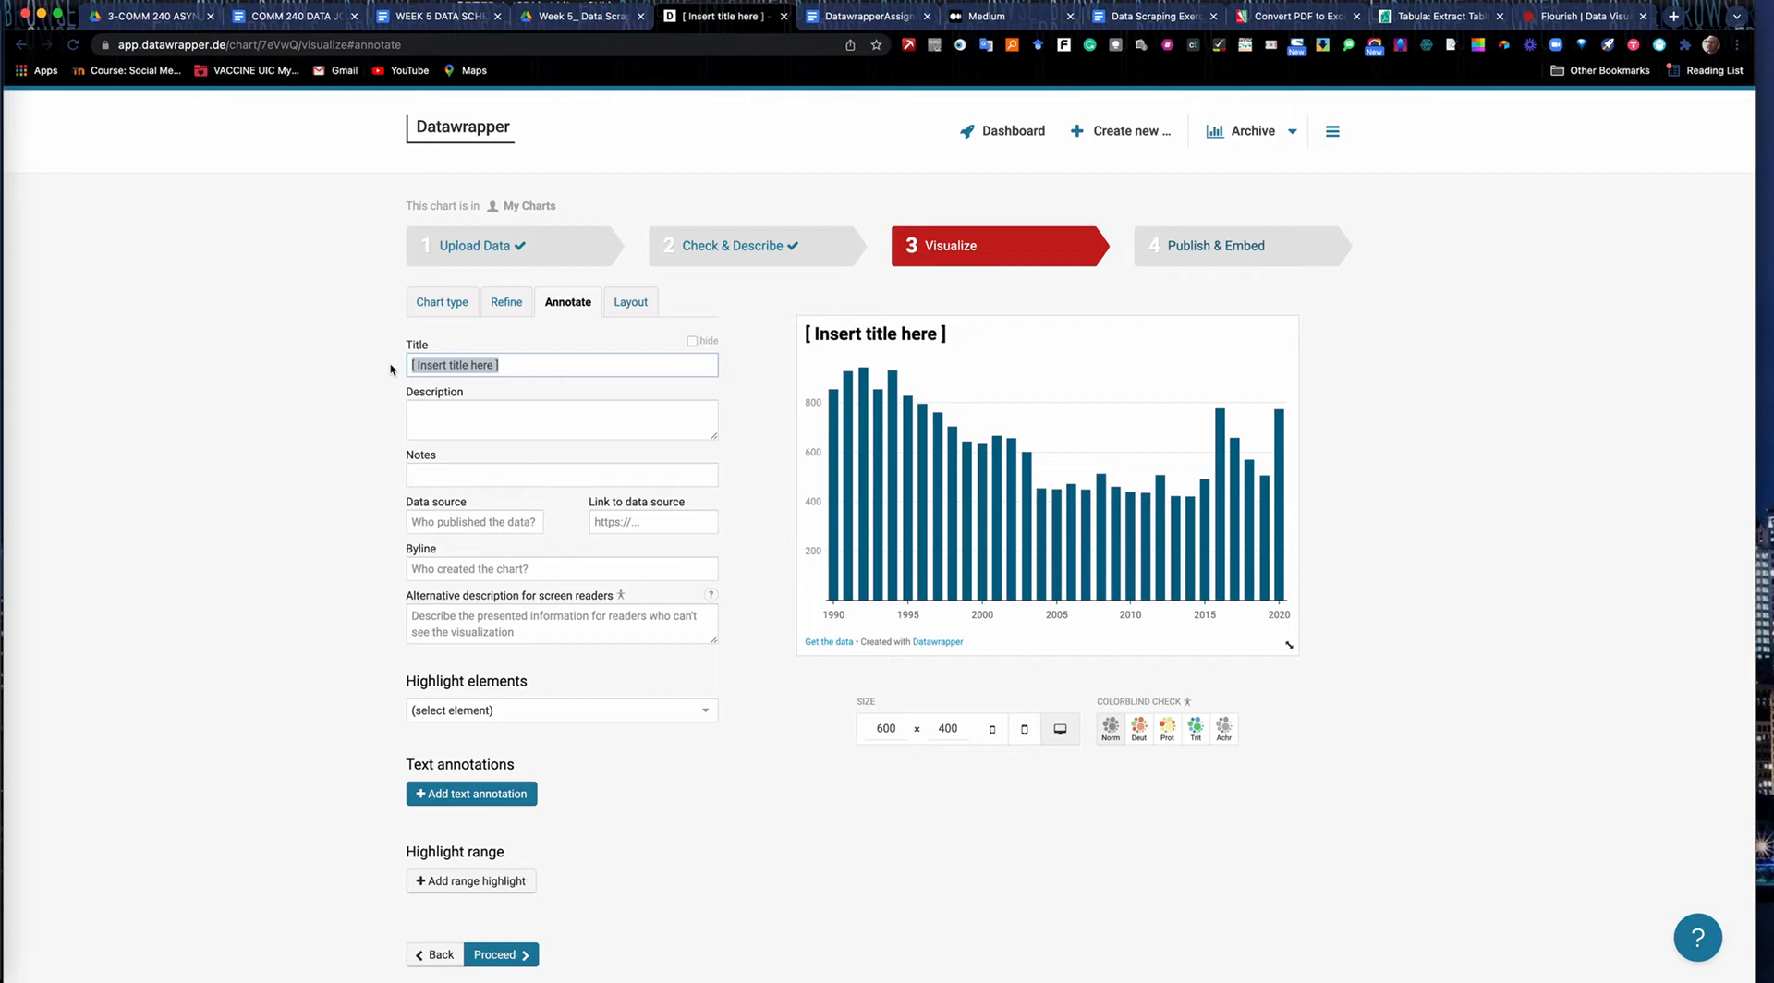
type("Chicago Homicides by Year")
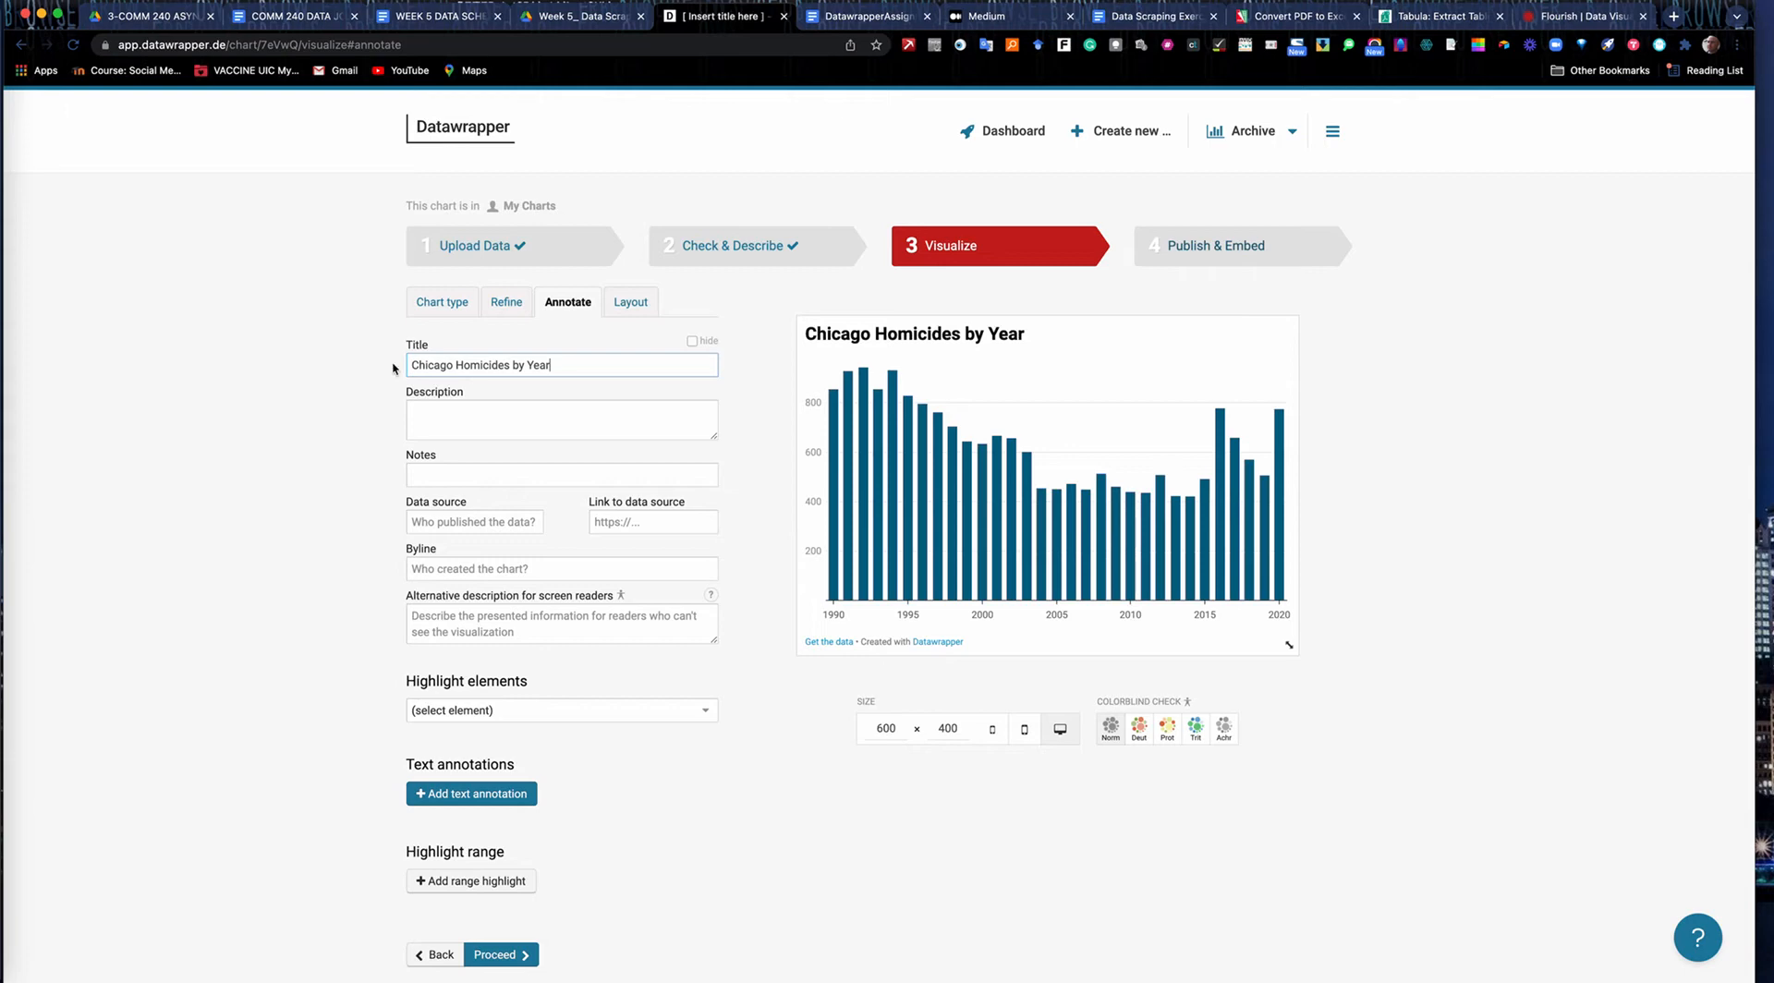
Enter "Chicago Police Dept." as the chart's data source.
left_click(438, 521)
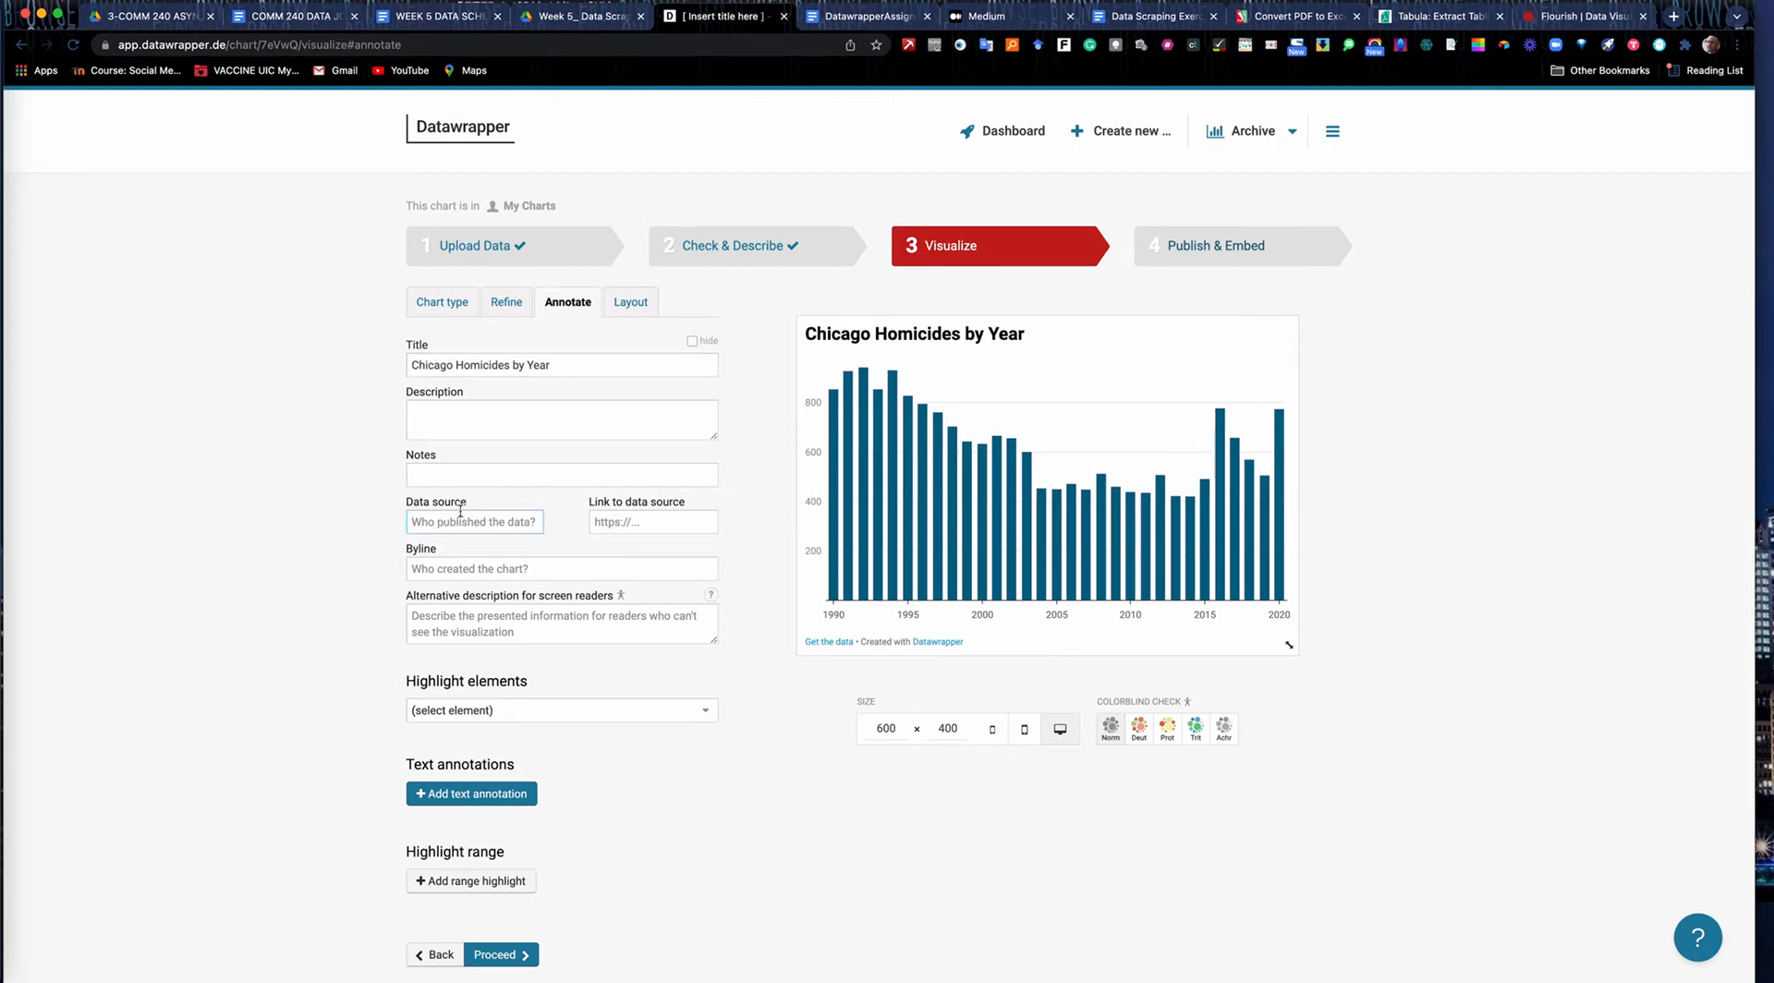
type("Chicag")
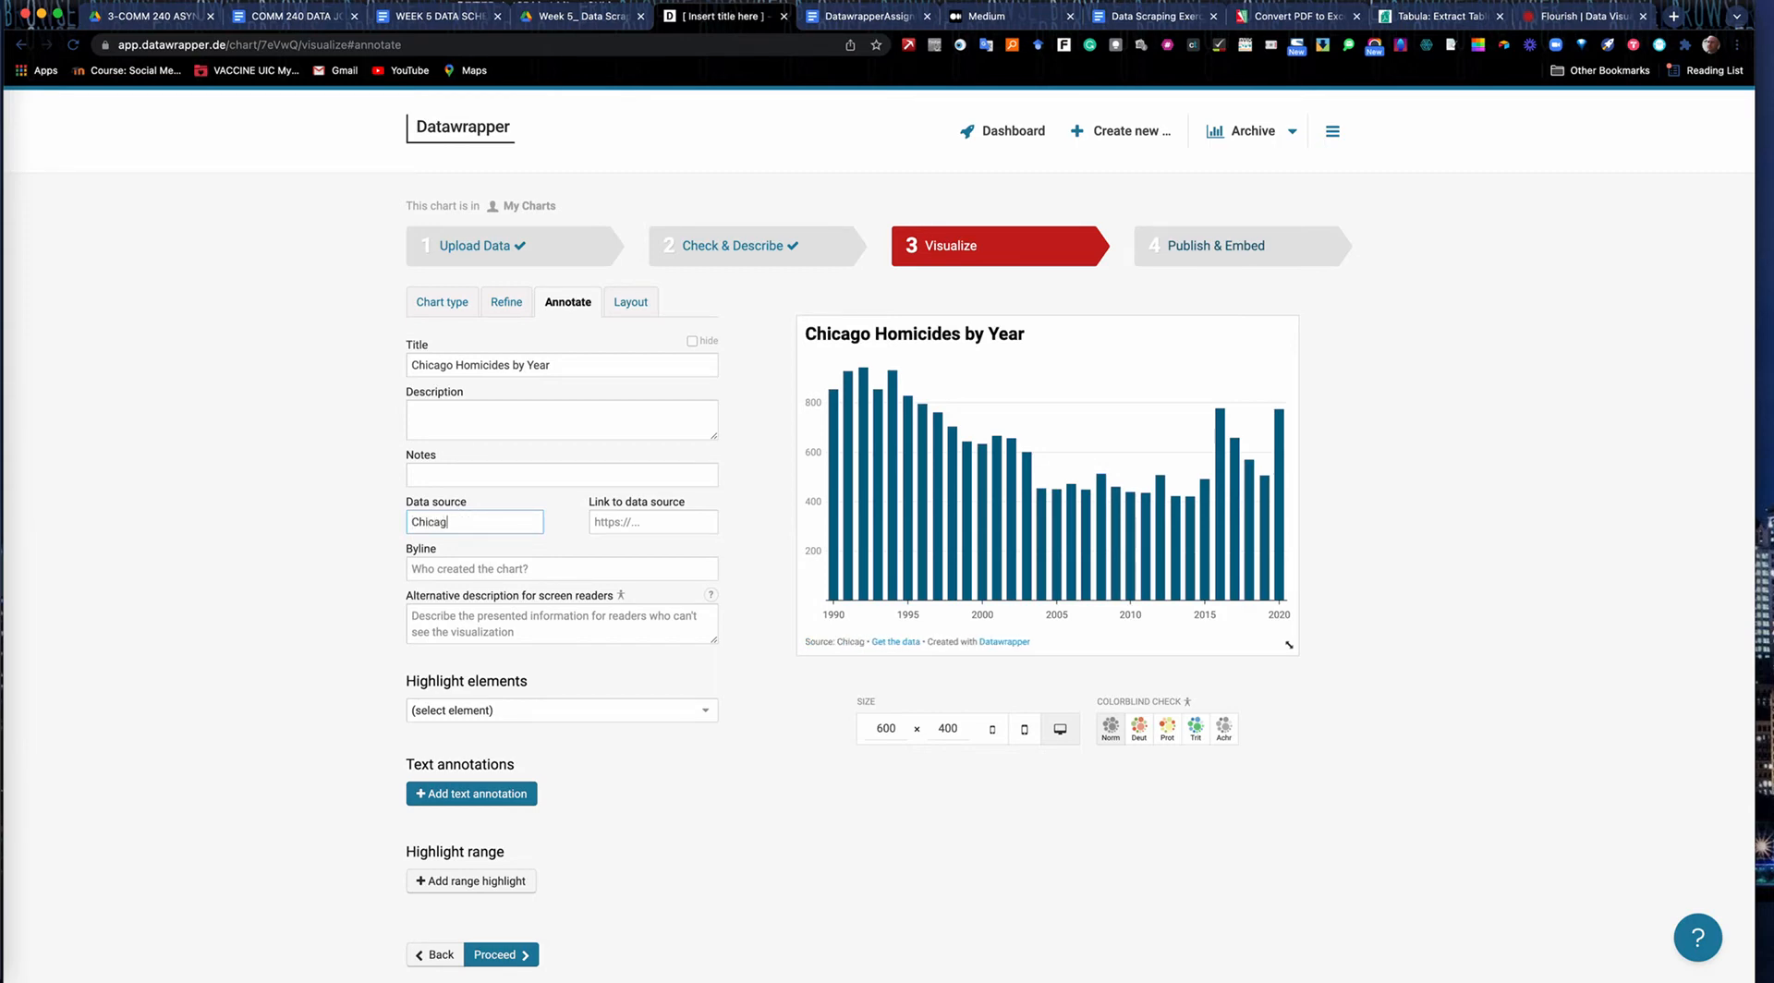
type("o Police Dept.")
Copy the data.cityofchicago.org Crimes 2001-to-present Dashboard URL from the WEEK 5 DATA SCHEDULE document into the chart's data source link.
left_click(426, 17)
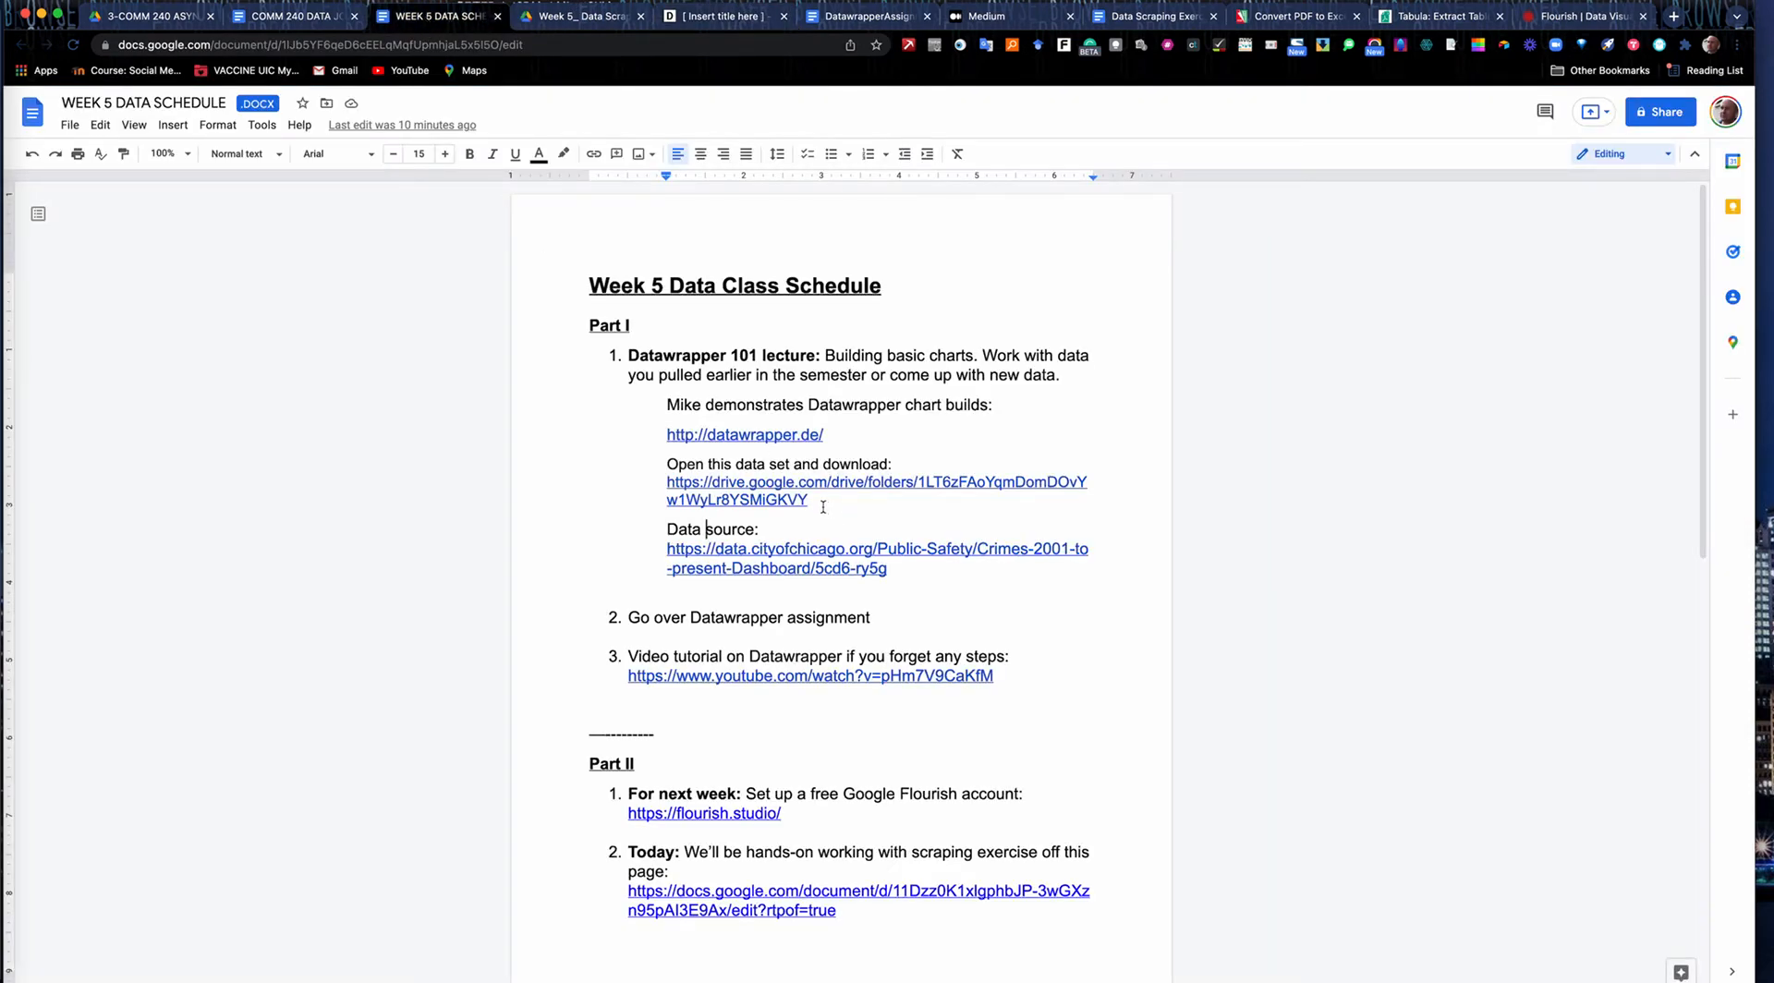
left_click_drag(907, 580, 646, 556)
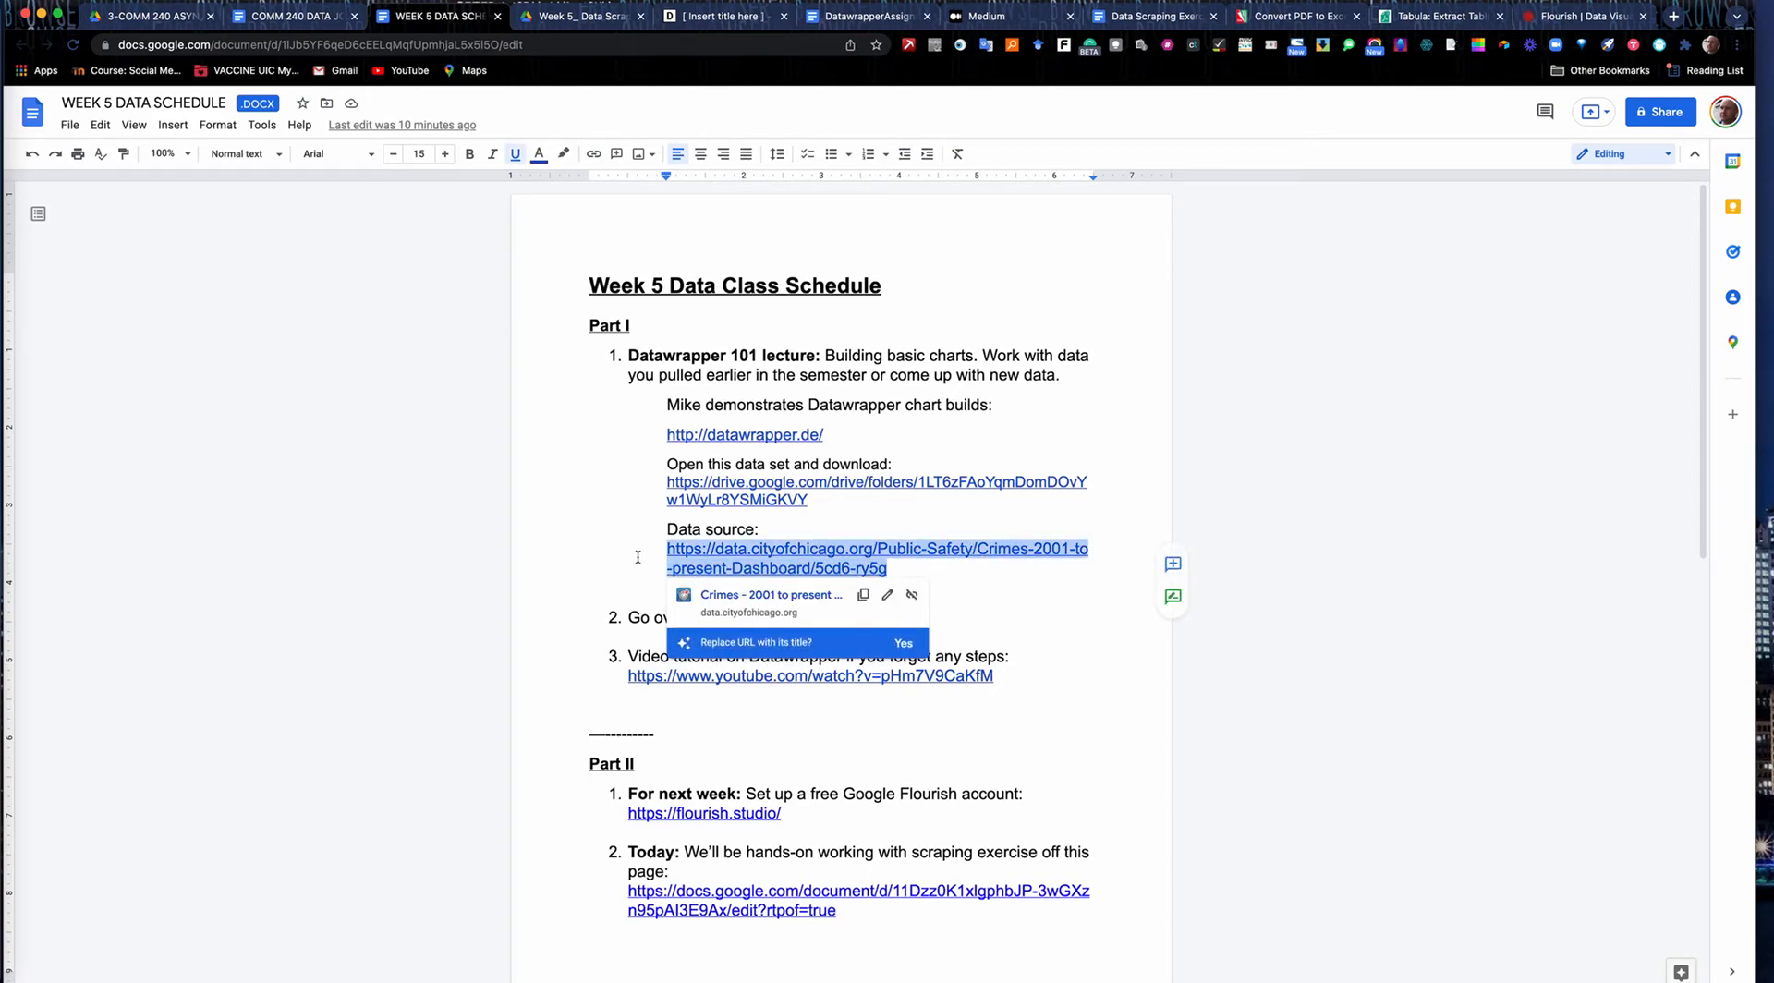
left_click(700, 16)
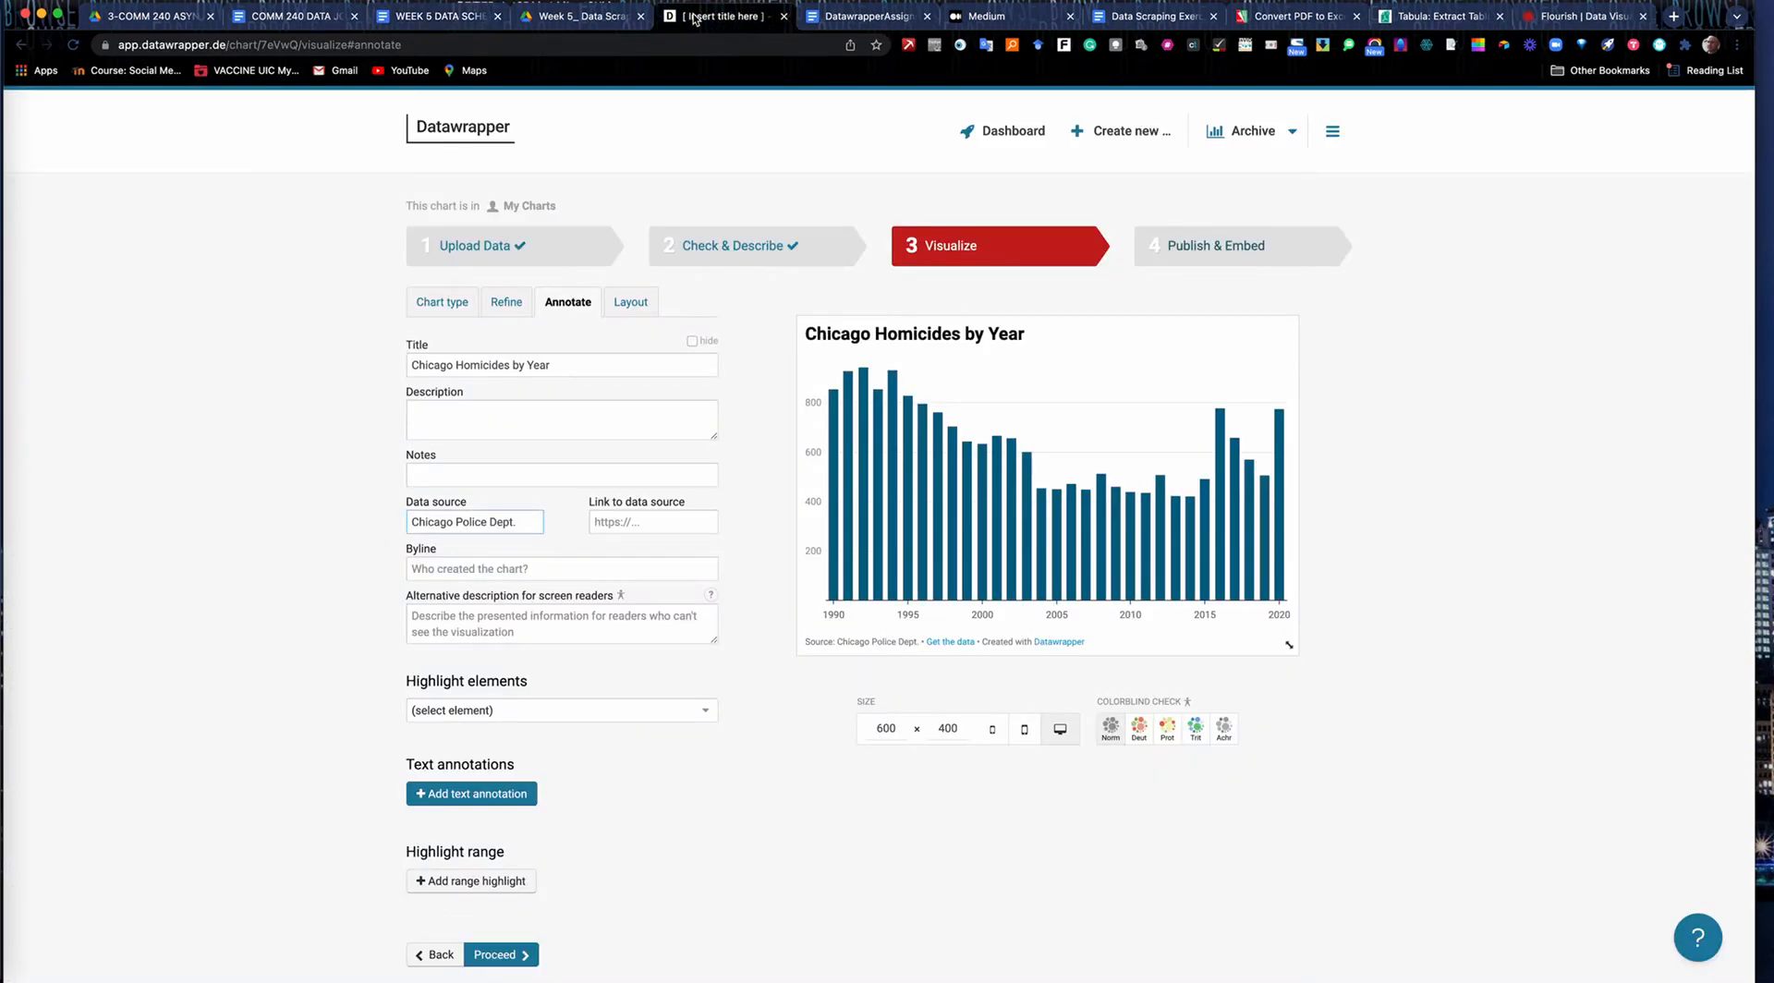
left_click(641, 516)
key("super+v")
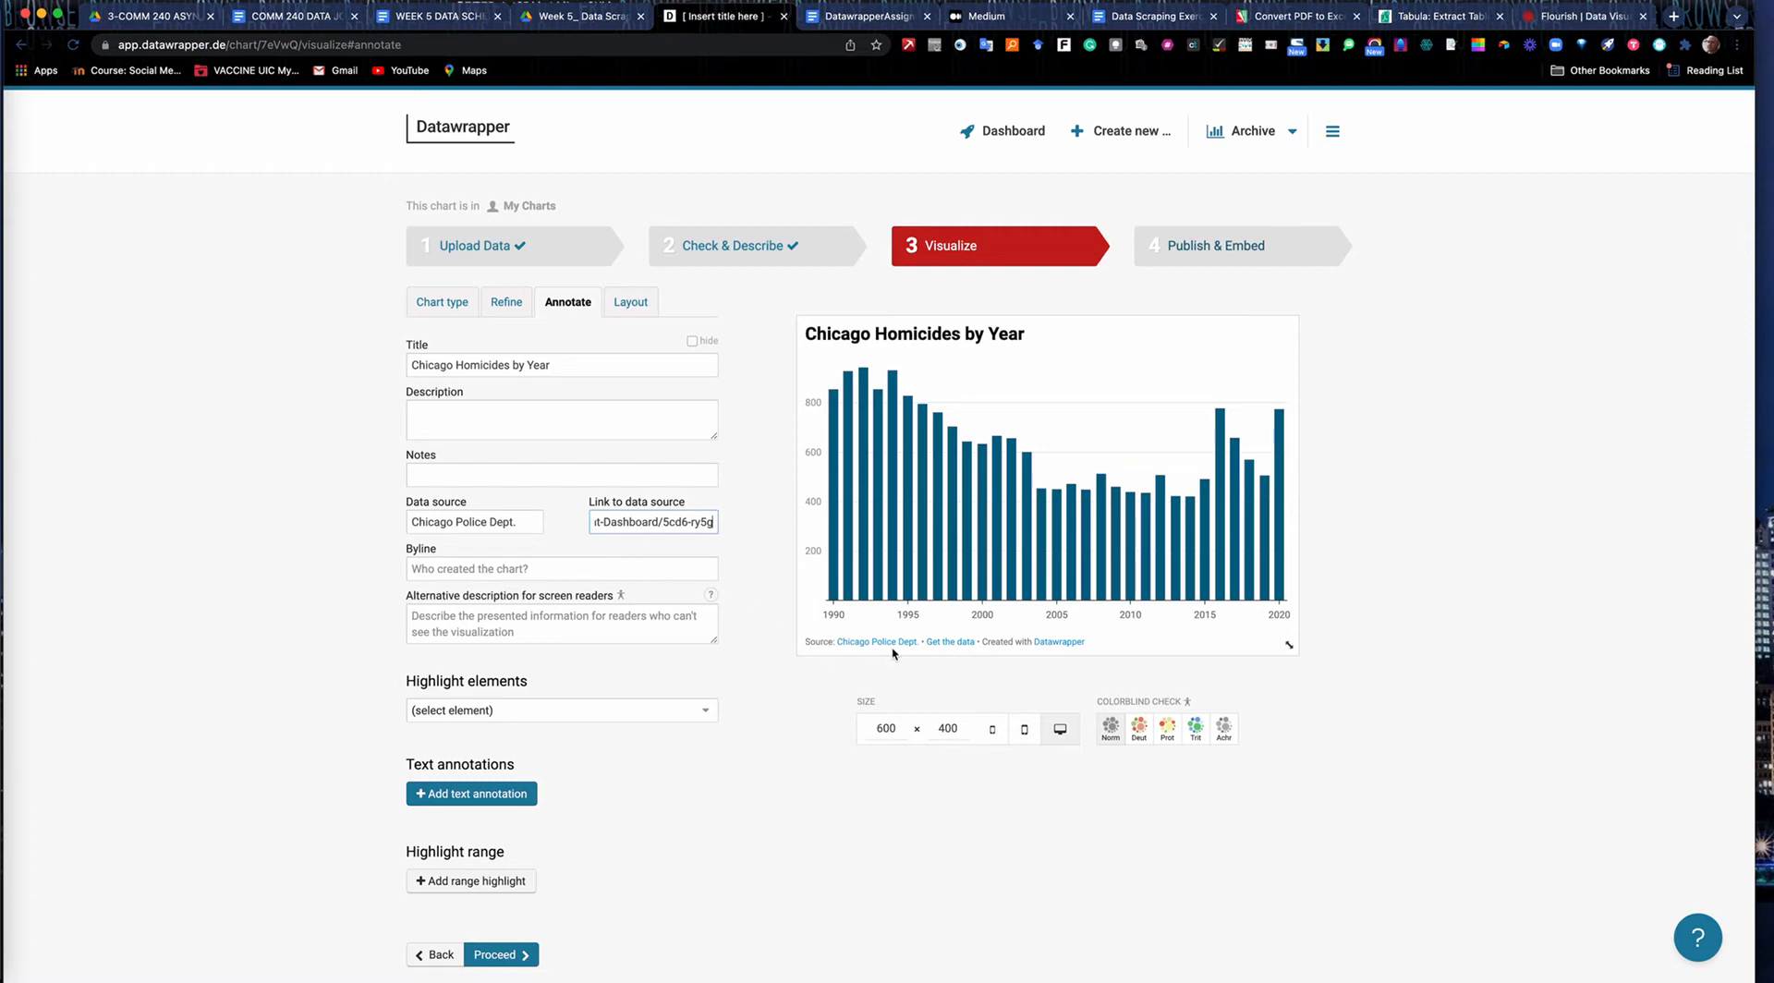
Enter the chart creator's full name as the byline.
left_click(419, 566)
type("Mike REi")
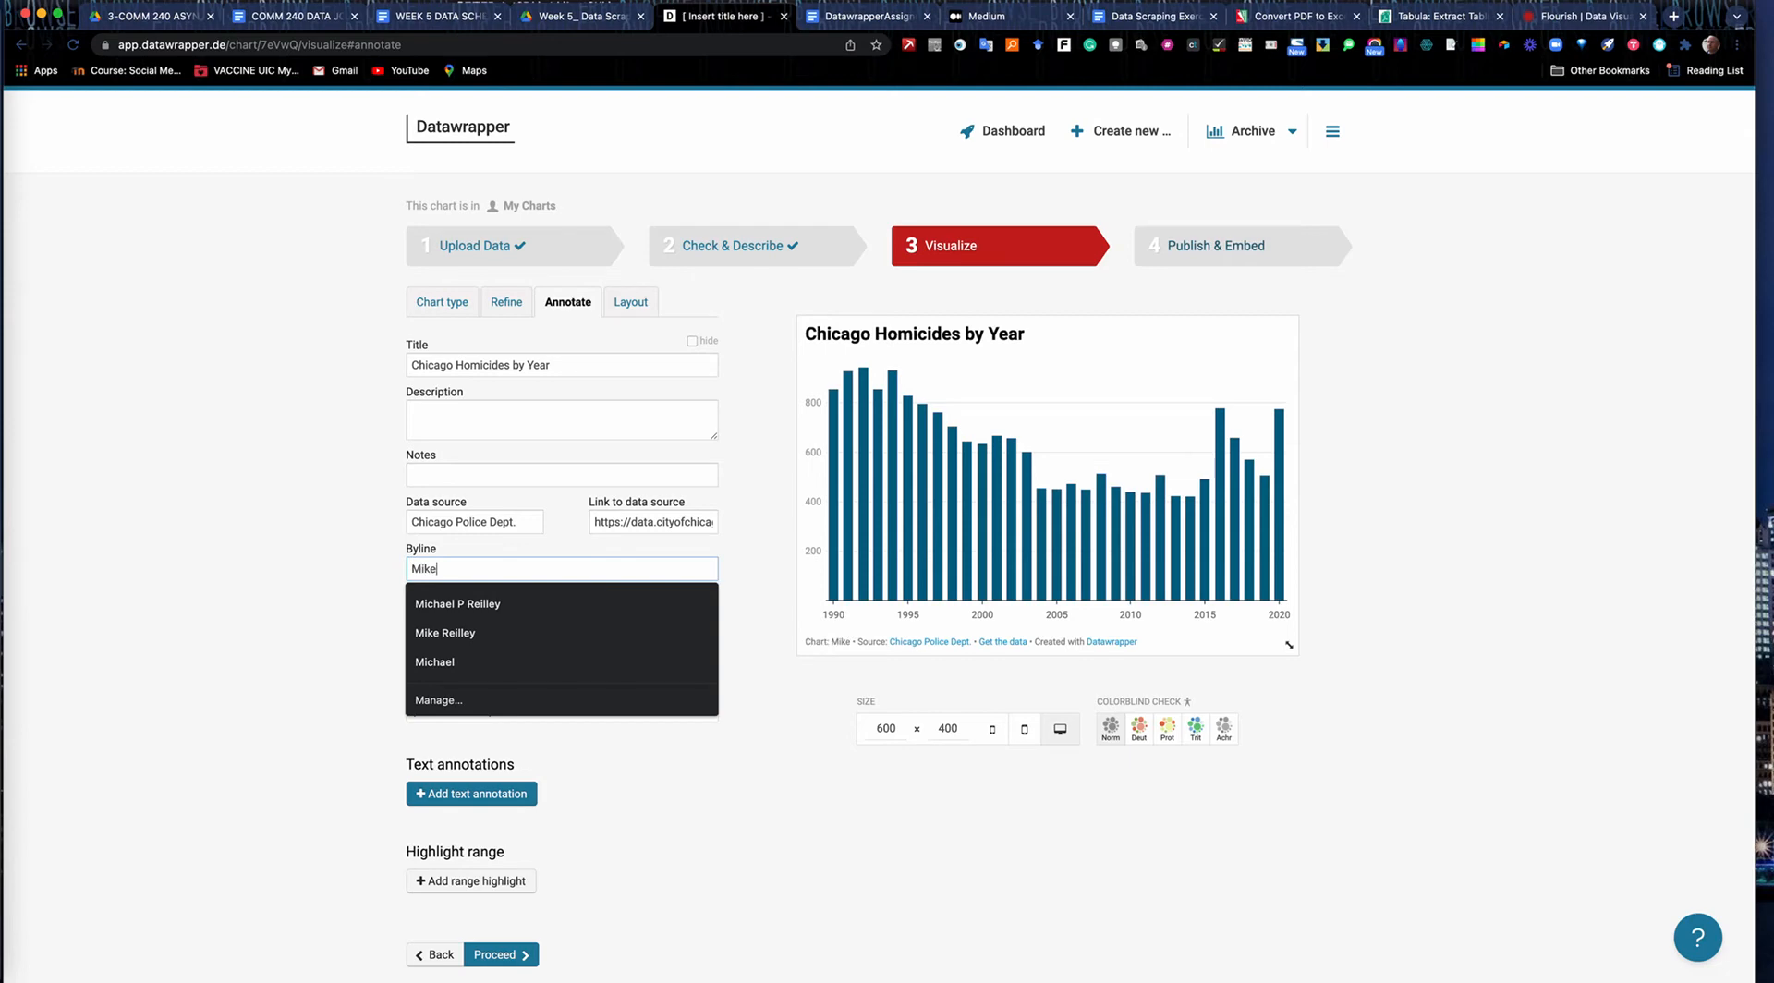
key("BackSpace")
key("BackSpace")
type("eilley")
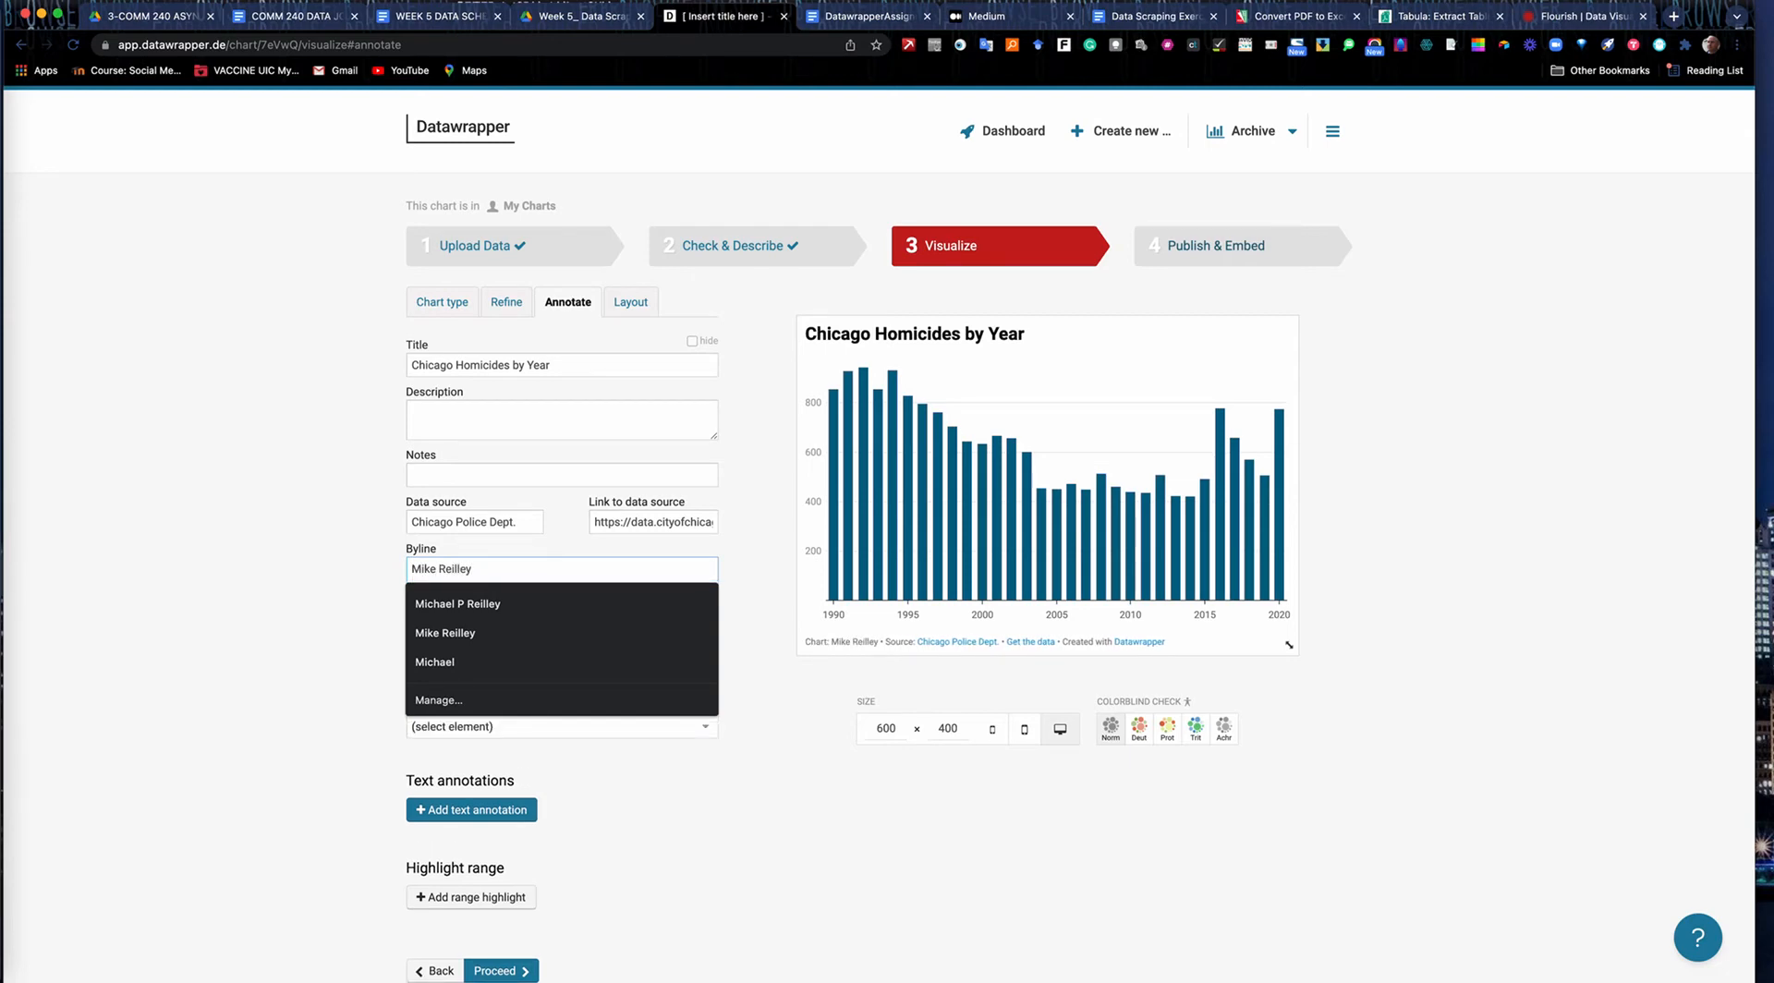
left_click(214, 585)
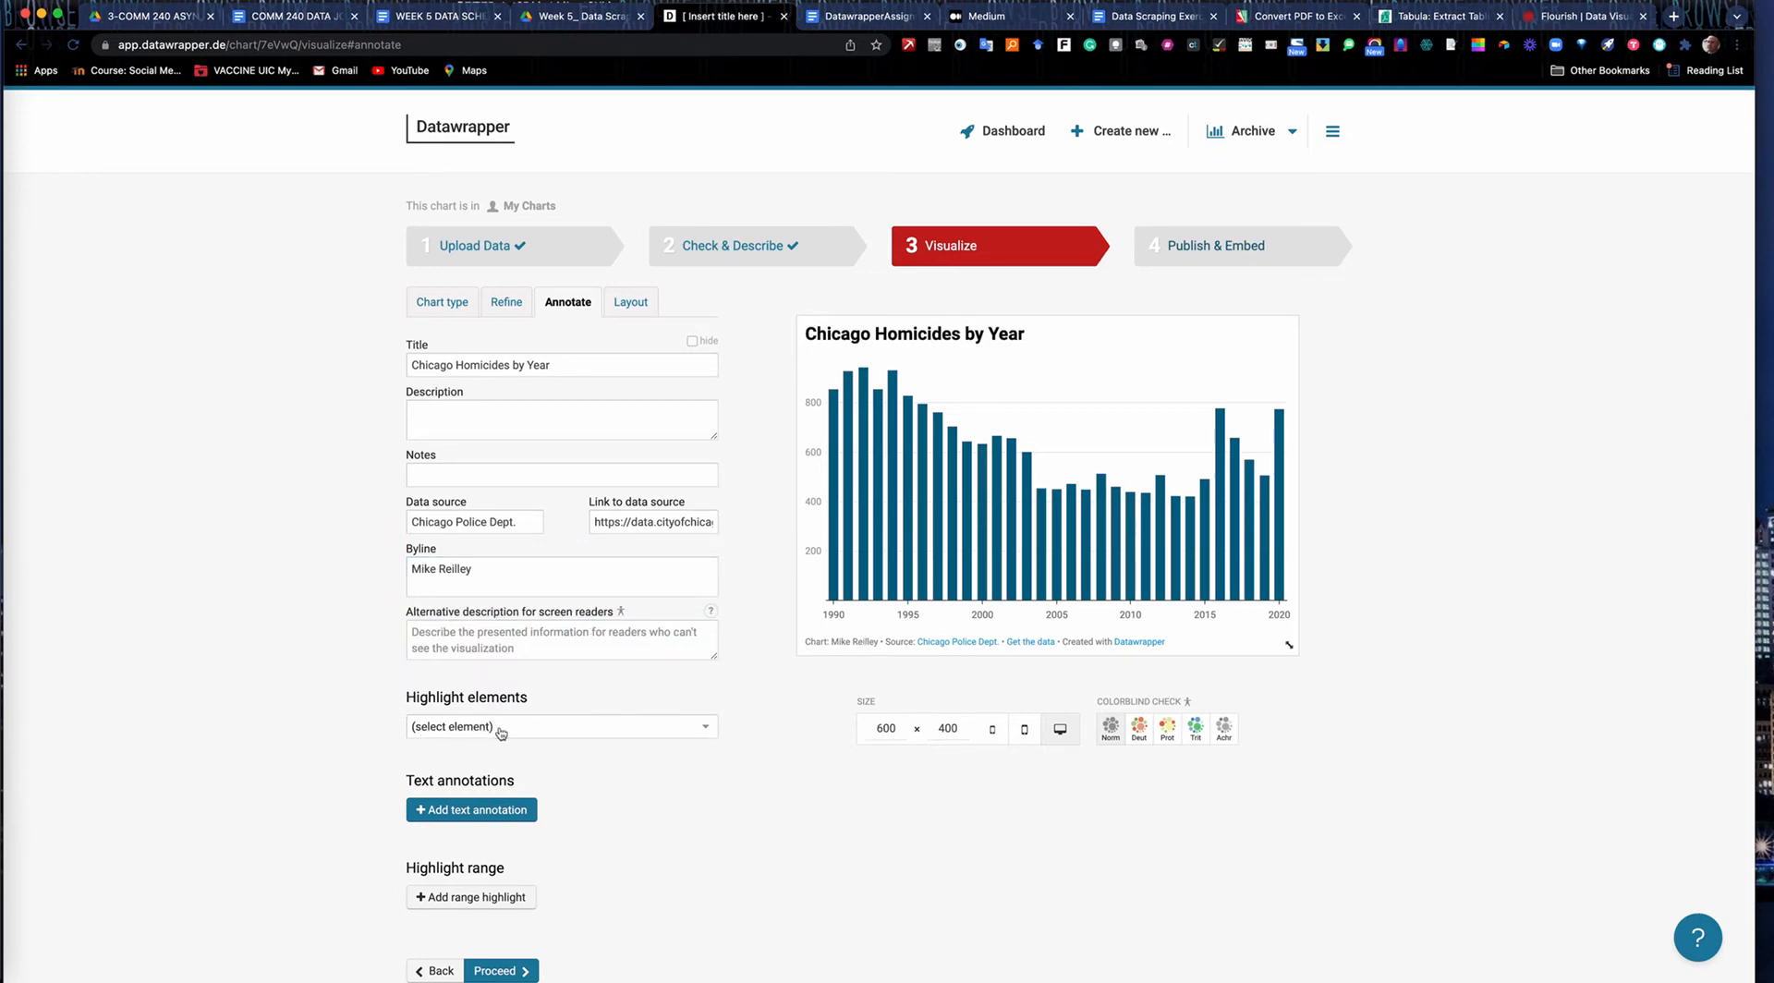
Highlight the 2016 column in the chart.
left_click(708, 734)
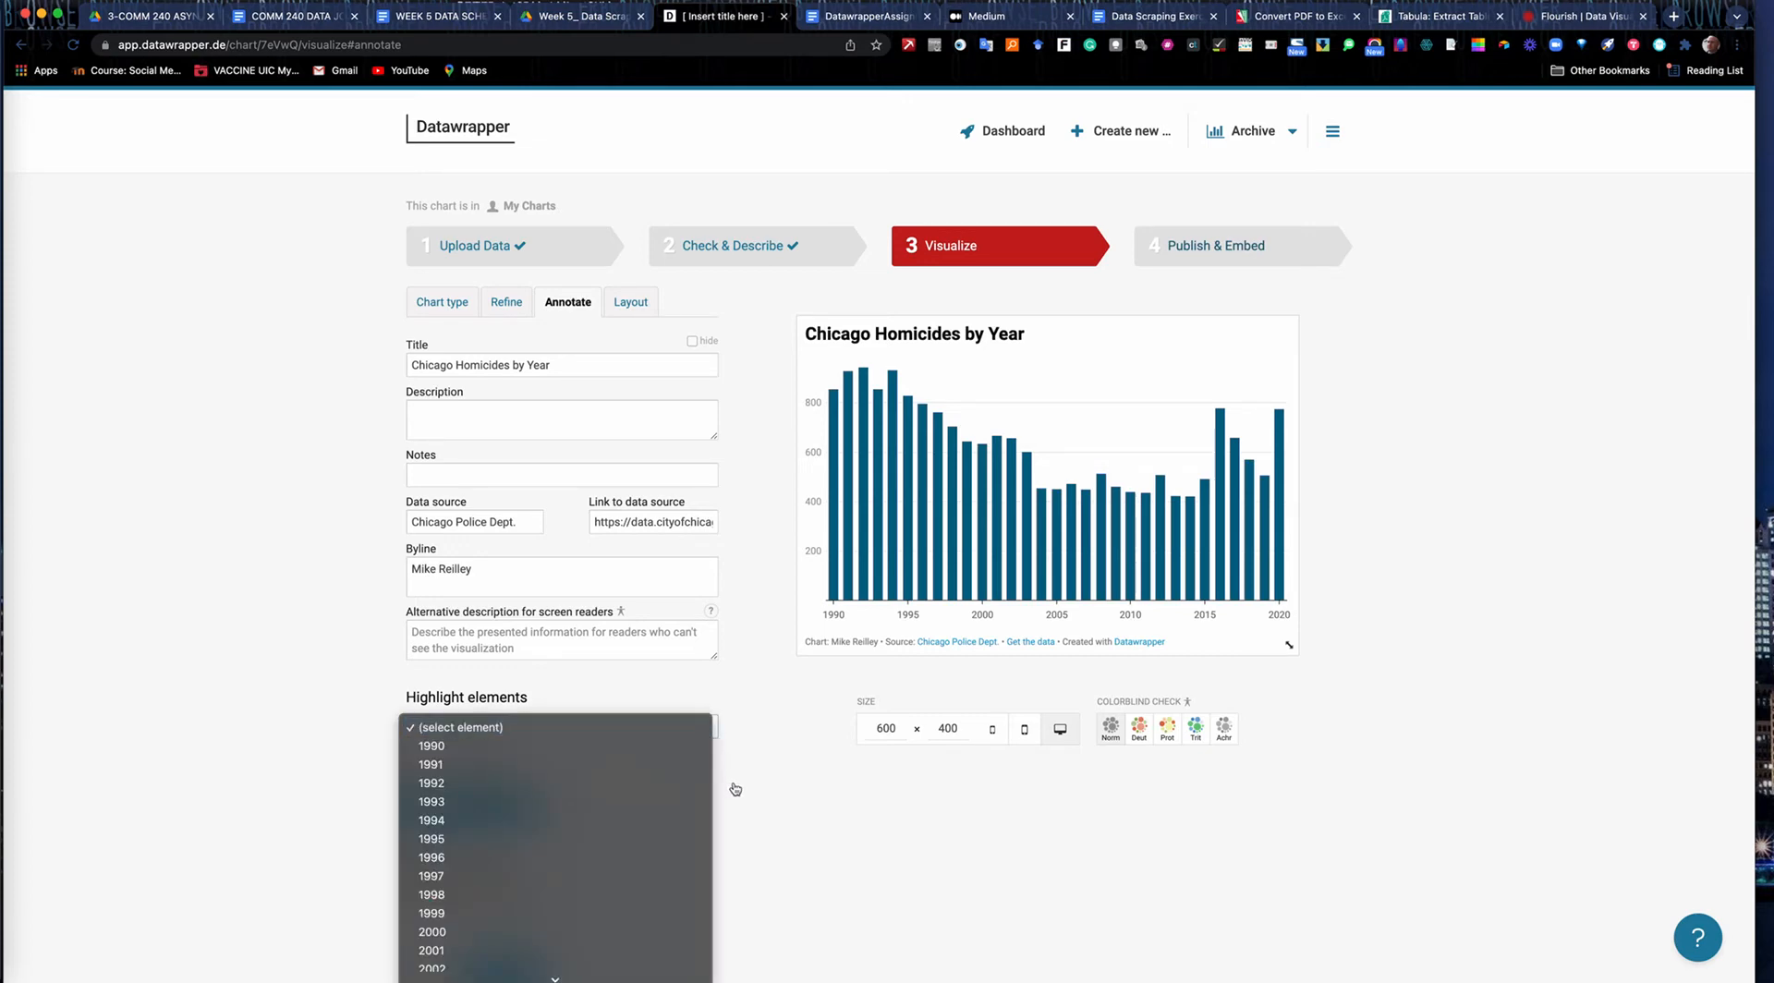
scroll(614, 839, "down", 5)
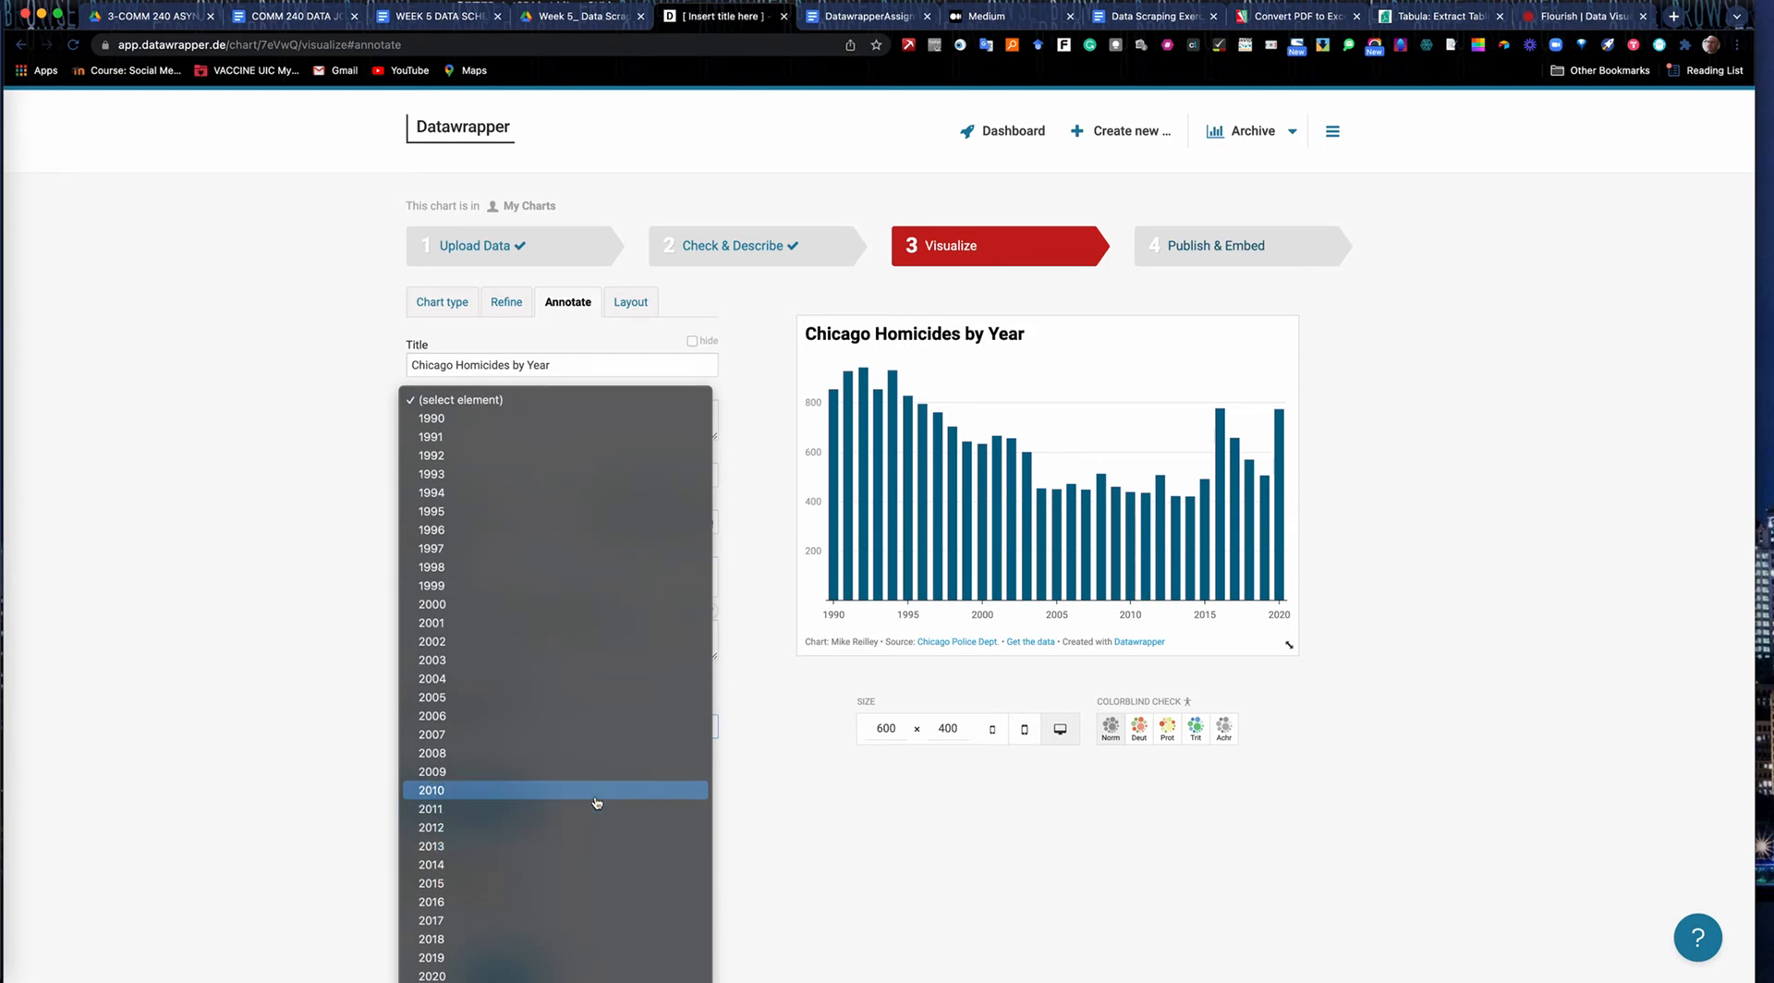
left_click(583, 902)
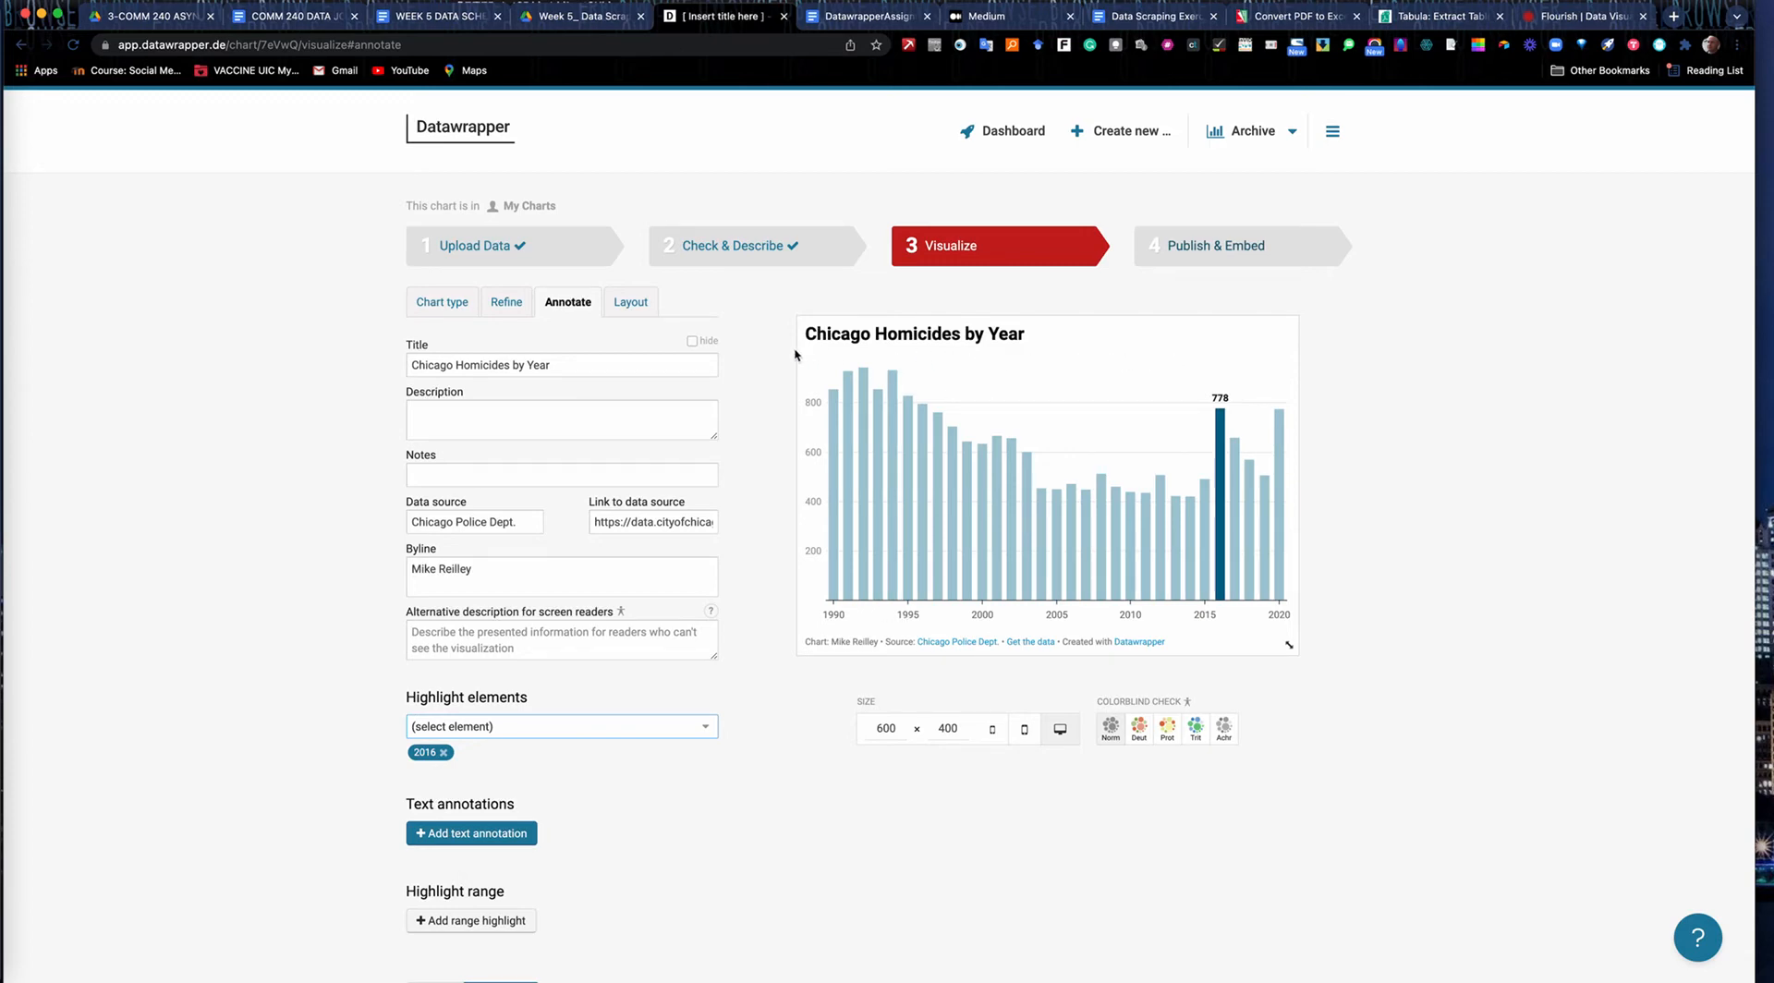
Begin the chart description with "Chicago's homicides decreased steadily from 1994 to 2014".
left_click(456, 408)
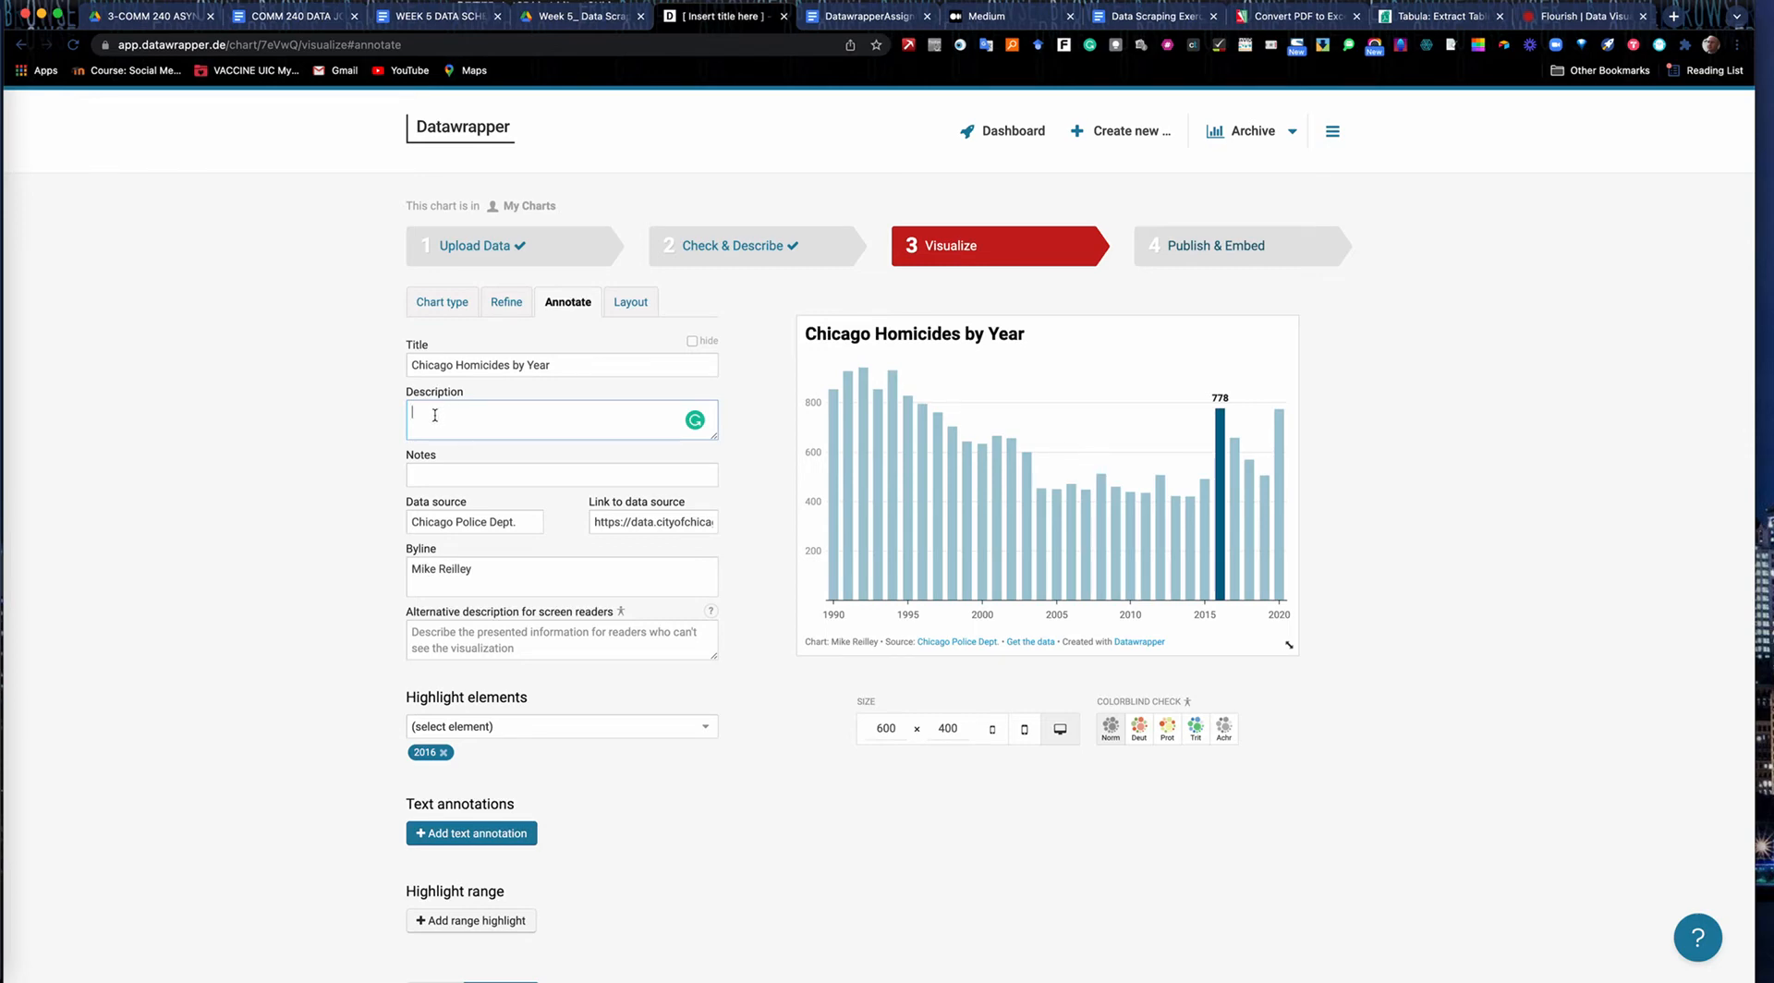
type("Chicago")
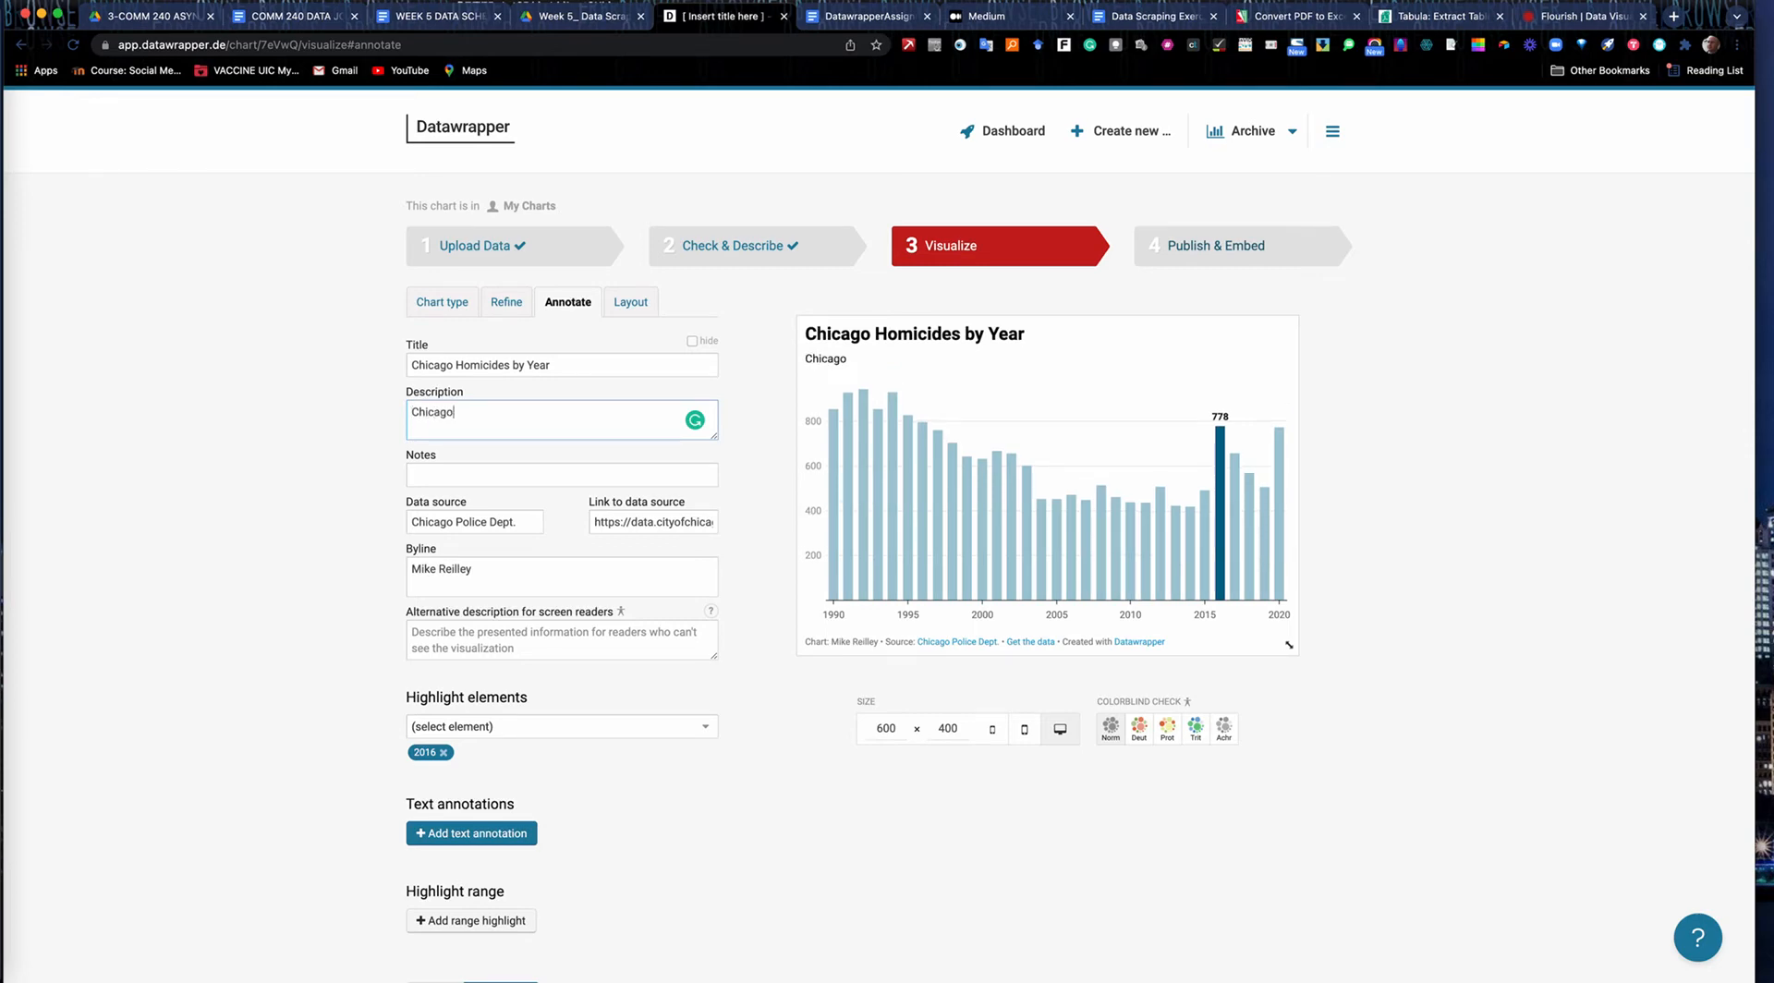
type("'s homicides decreased stea")
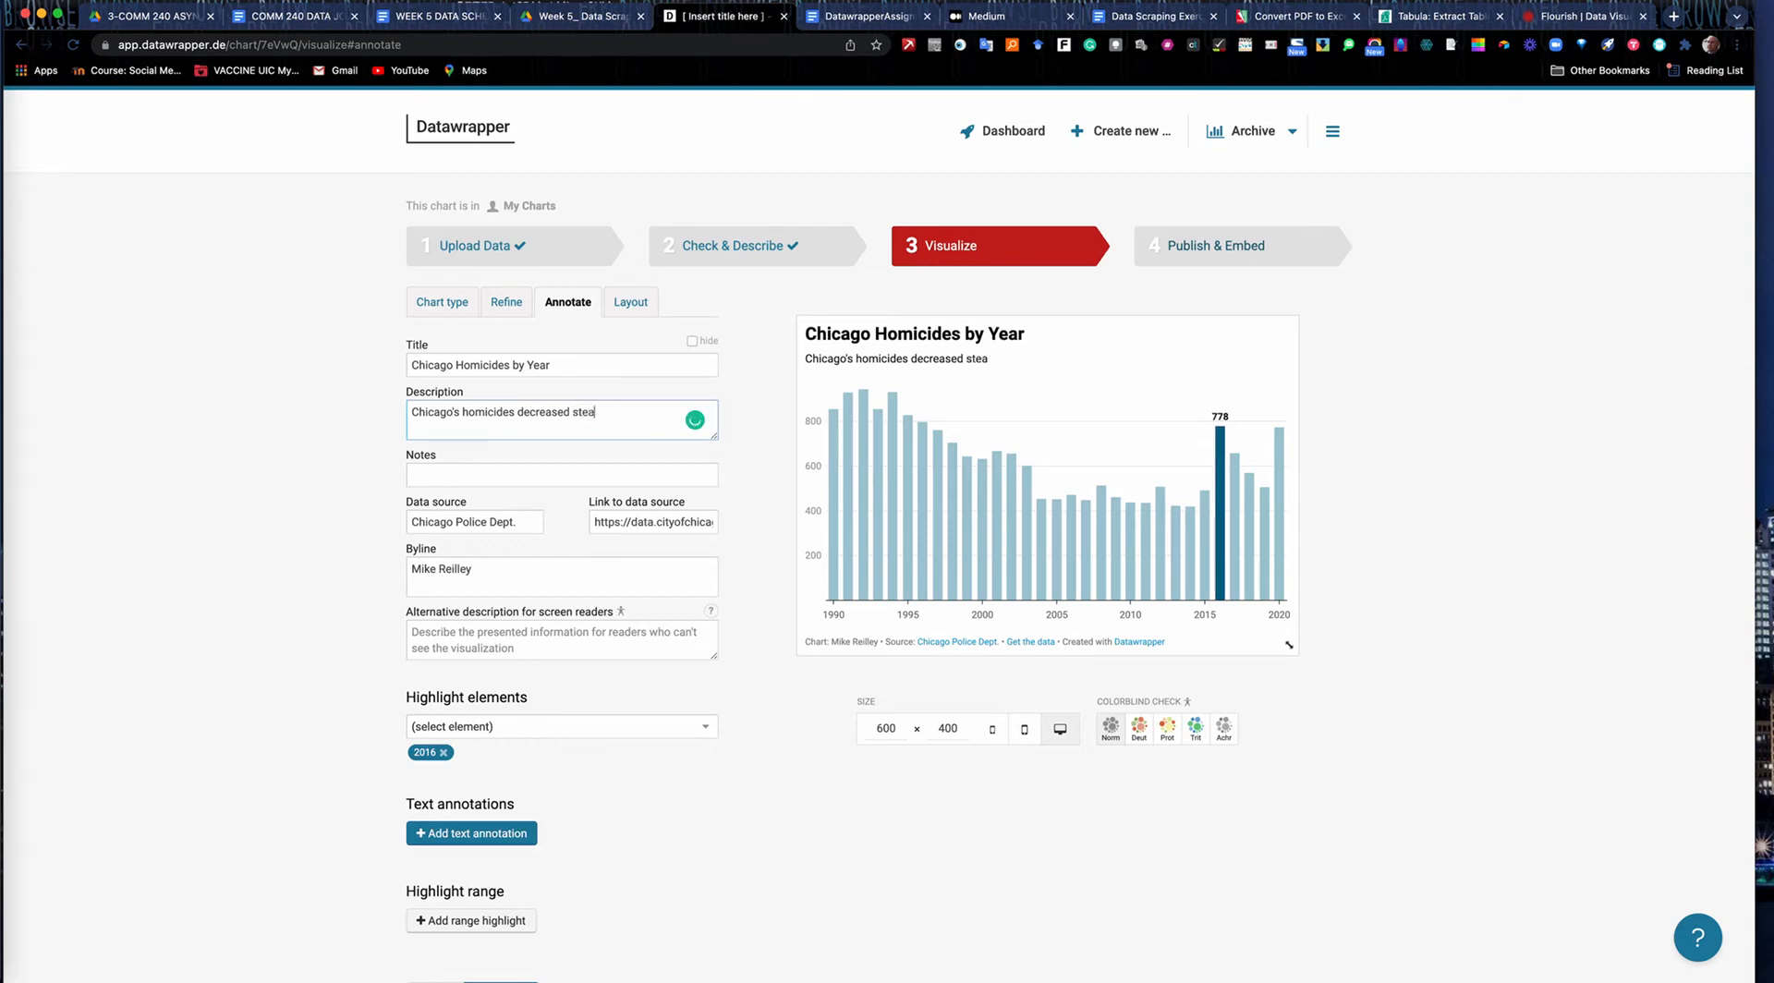
type("dily from")
mouse_move(898, 537)
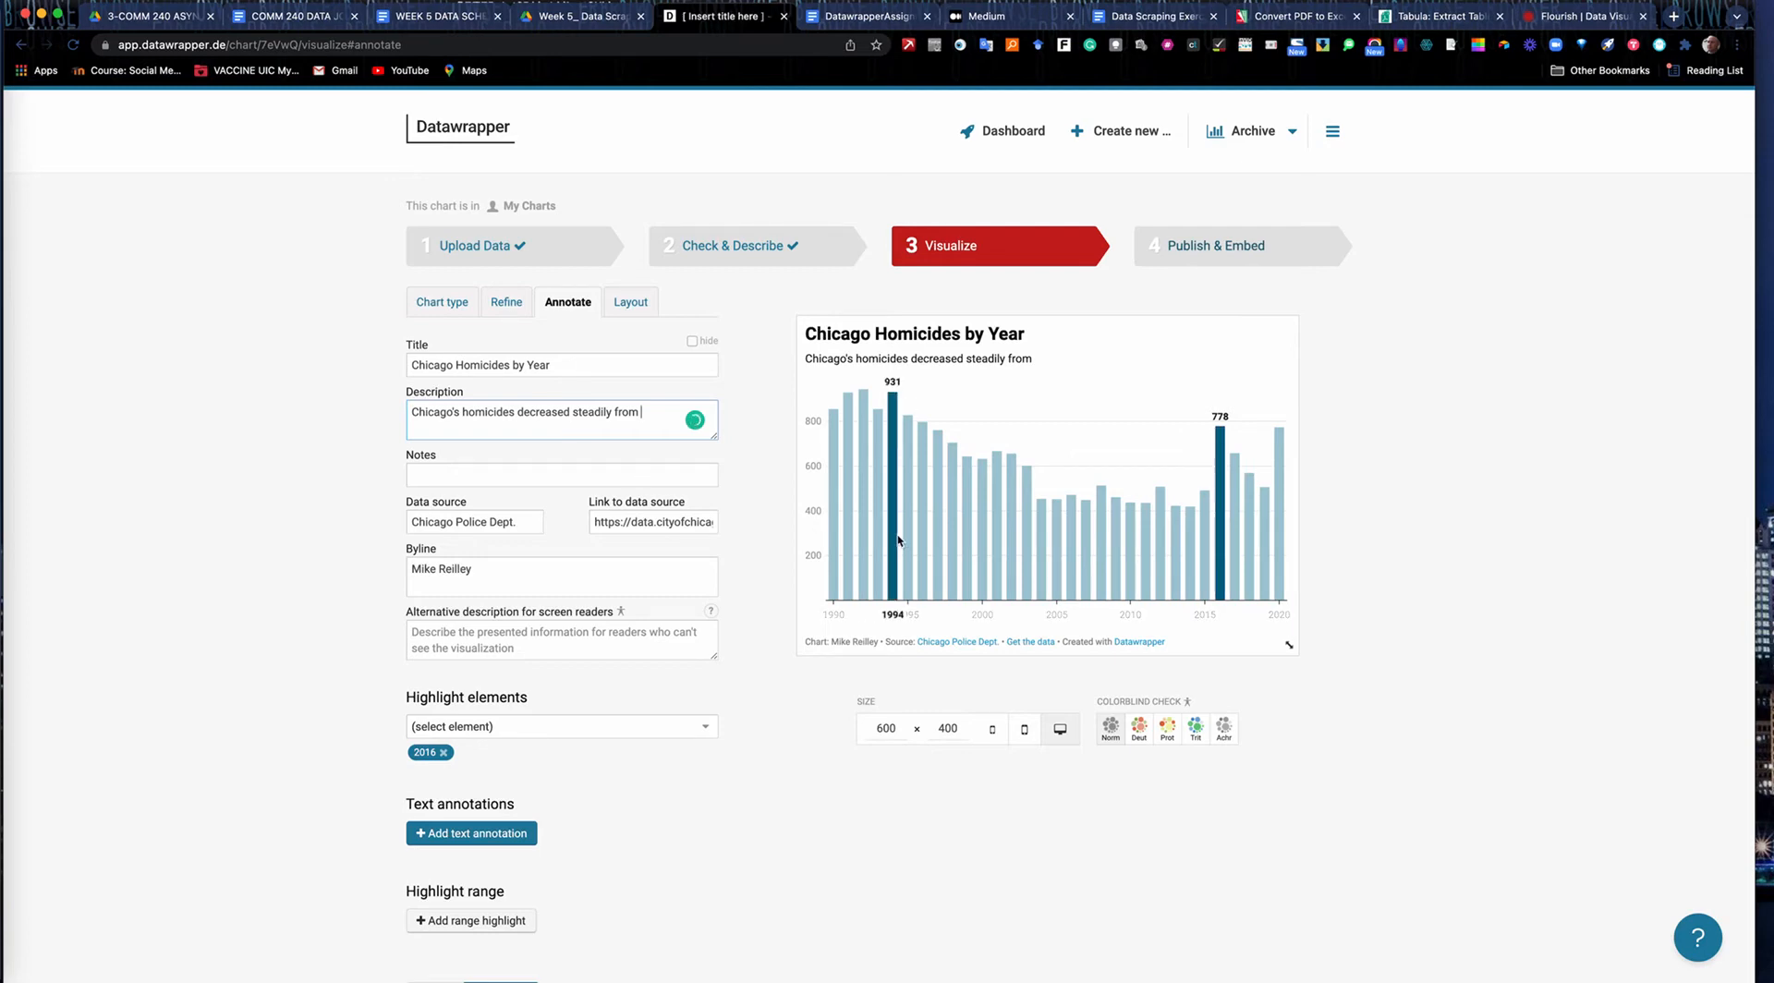
type("1994 to 10")
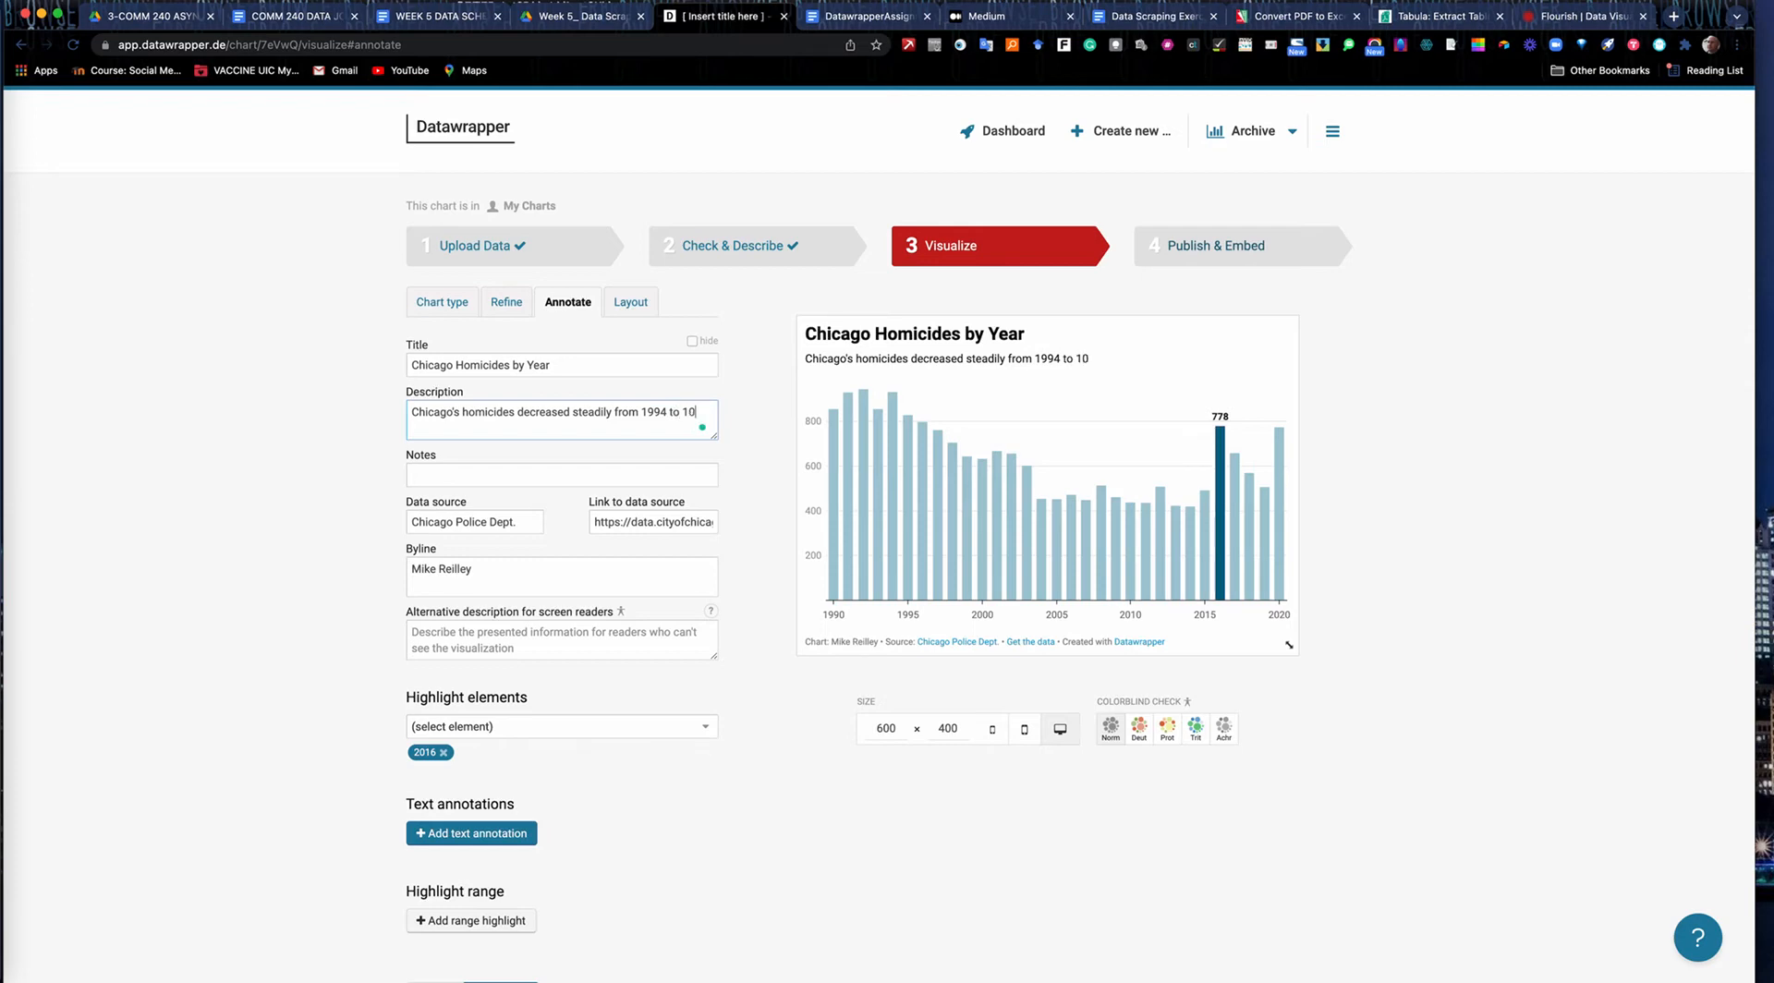
key("BackSpace")
key("BackSpace")
key("BackSpace")
scroll(850, 462, "down", 1)
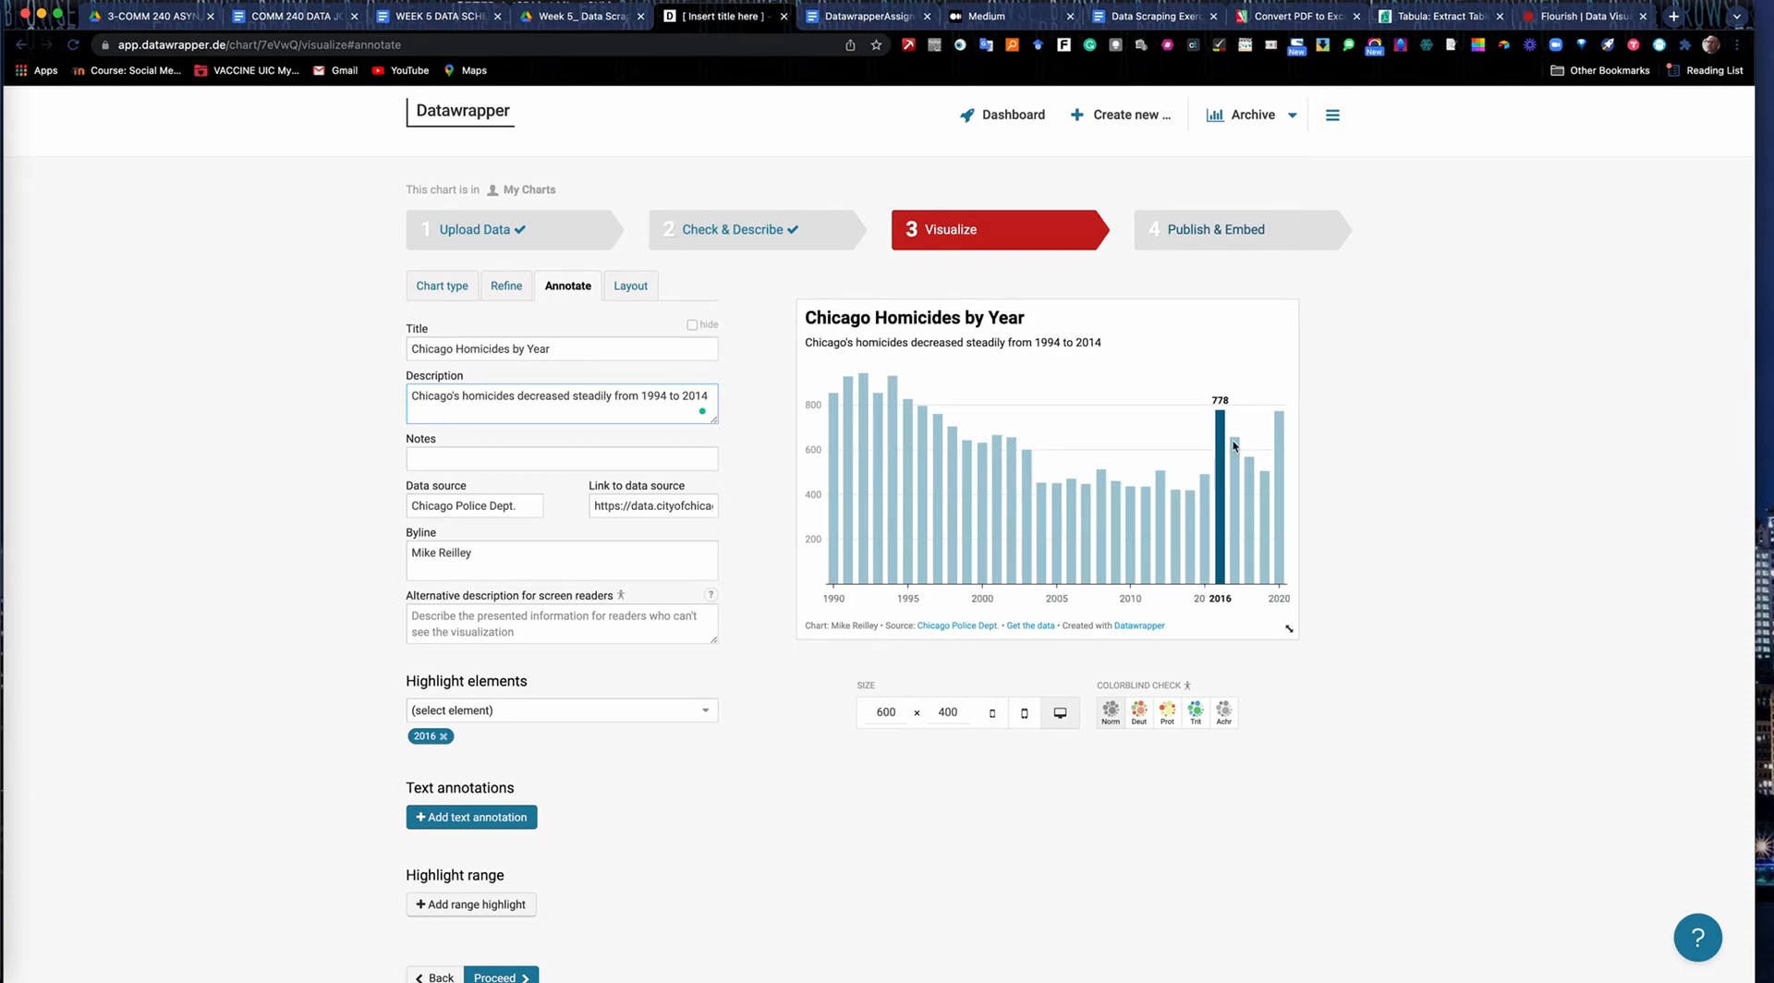
Complete the description sentence with "before a rash of homicides occurred in 2016.".
type("before a rash of homicide")
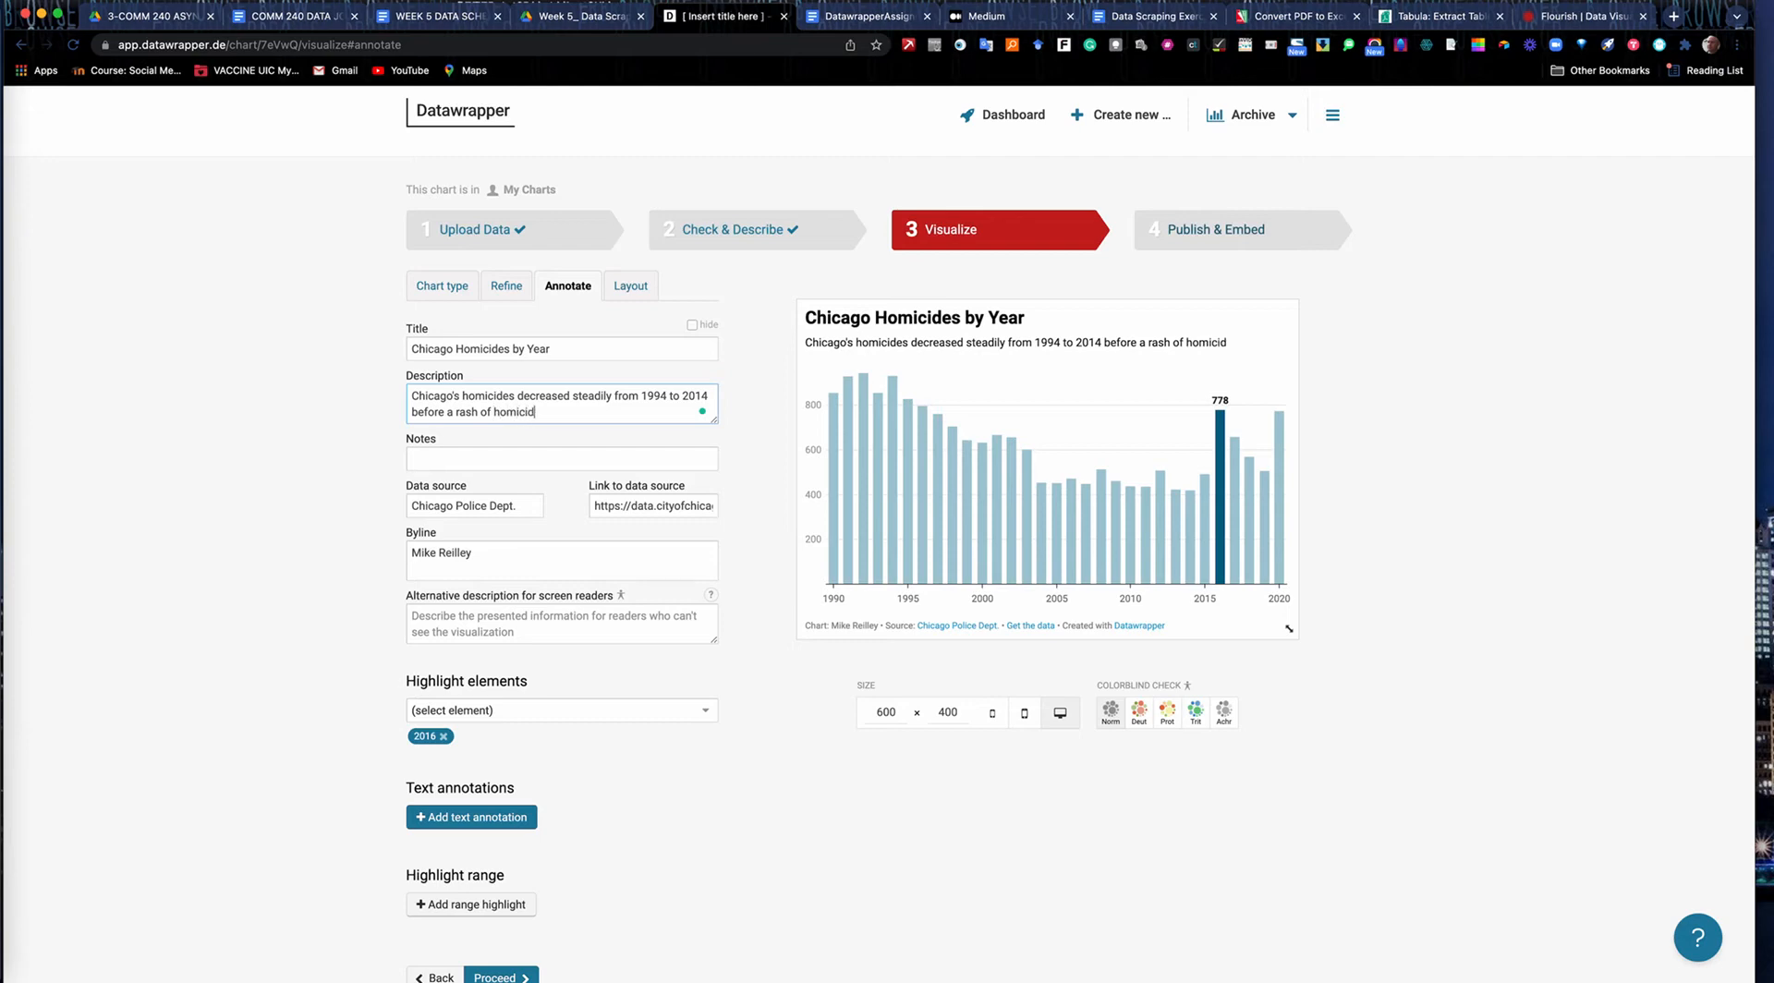
type("s occurred in 2016.")
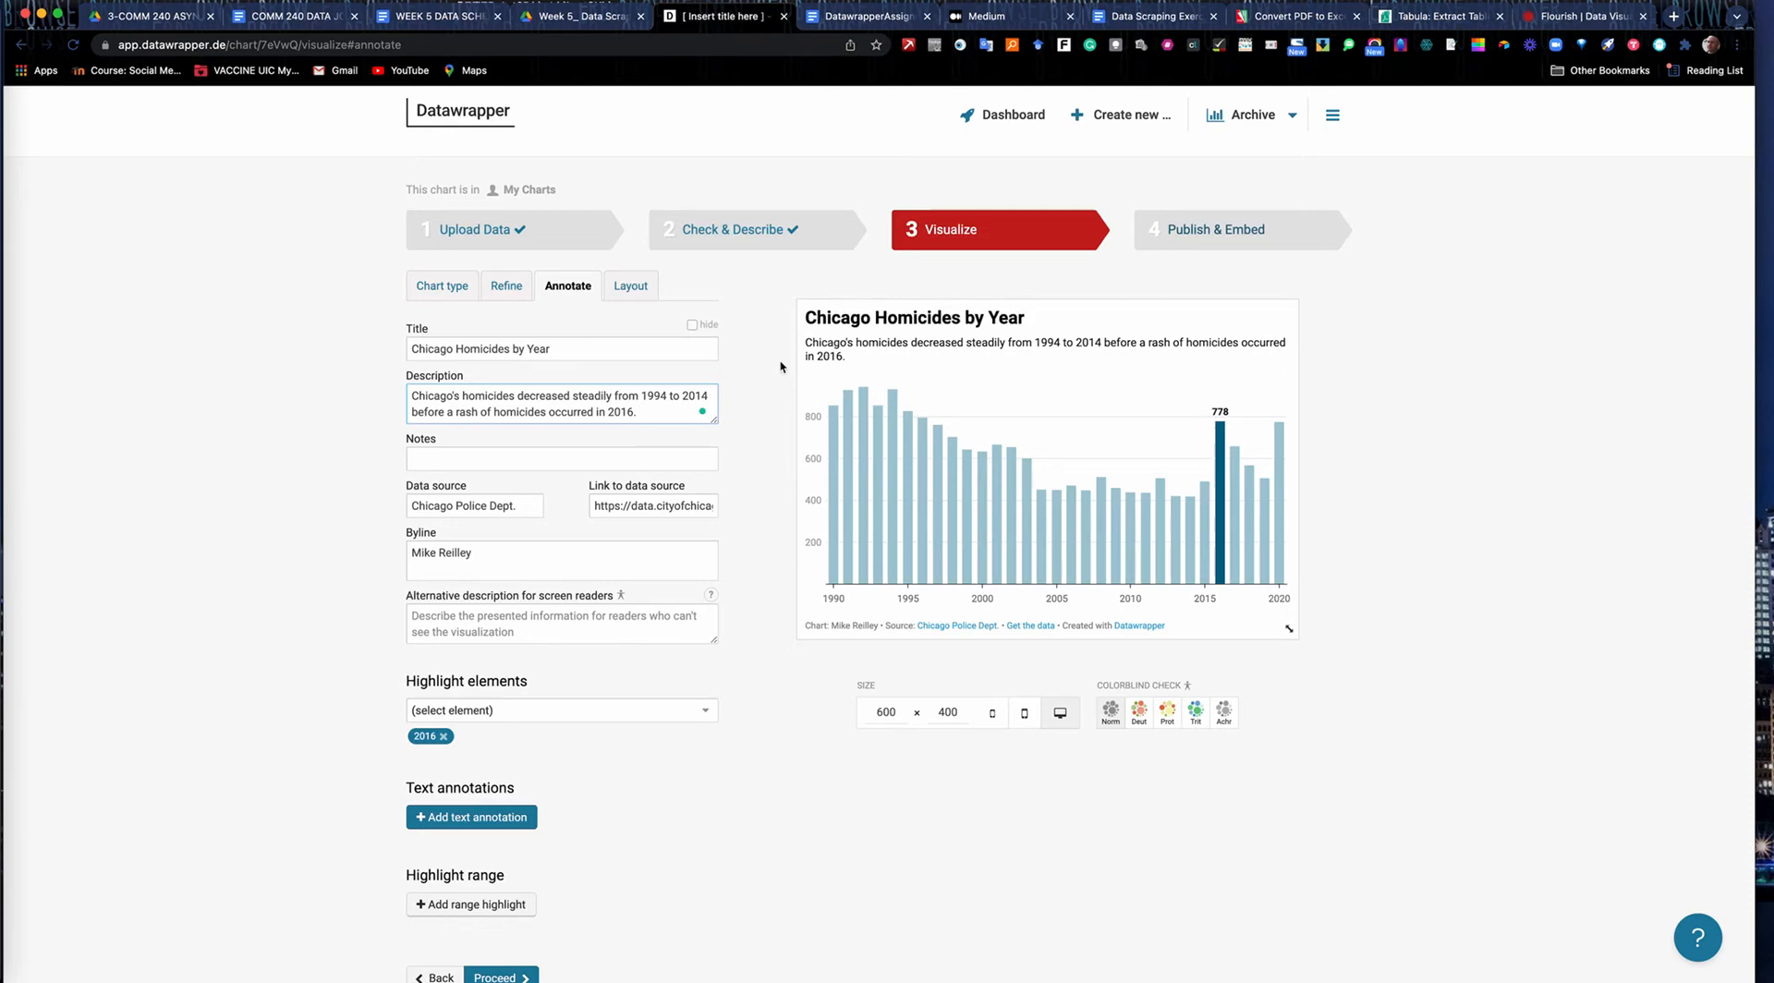
Append the year range "(1990-2020)" to the chart title.
left_click(559, 352)
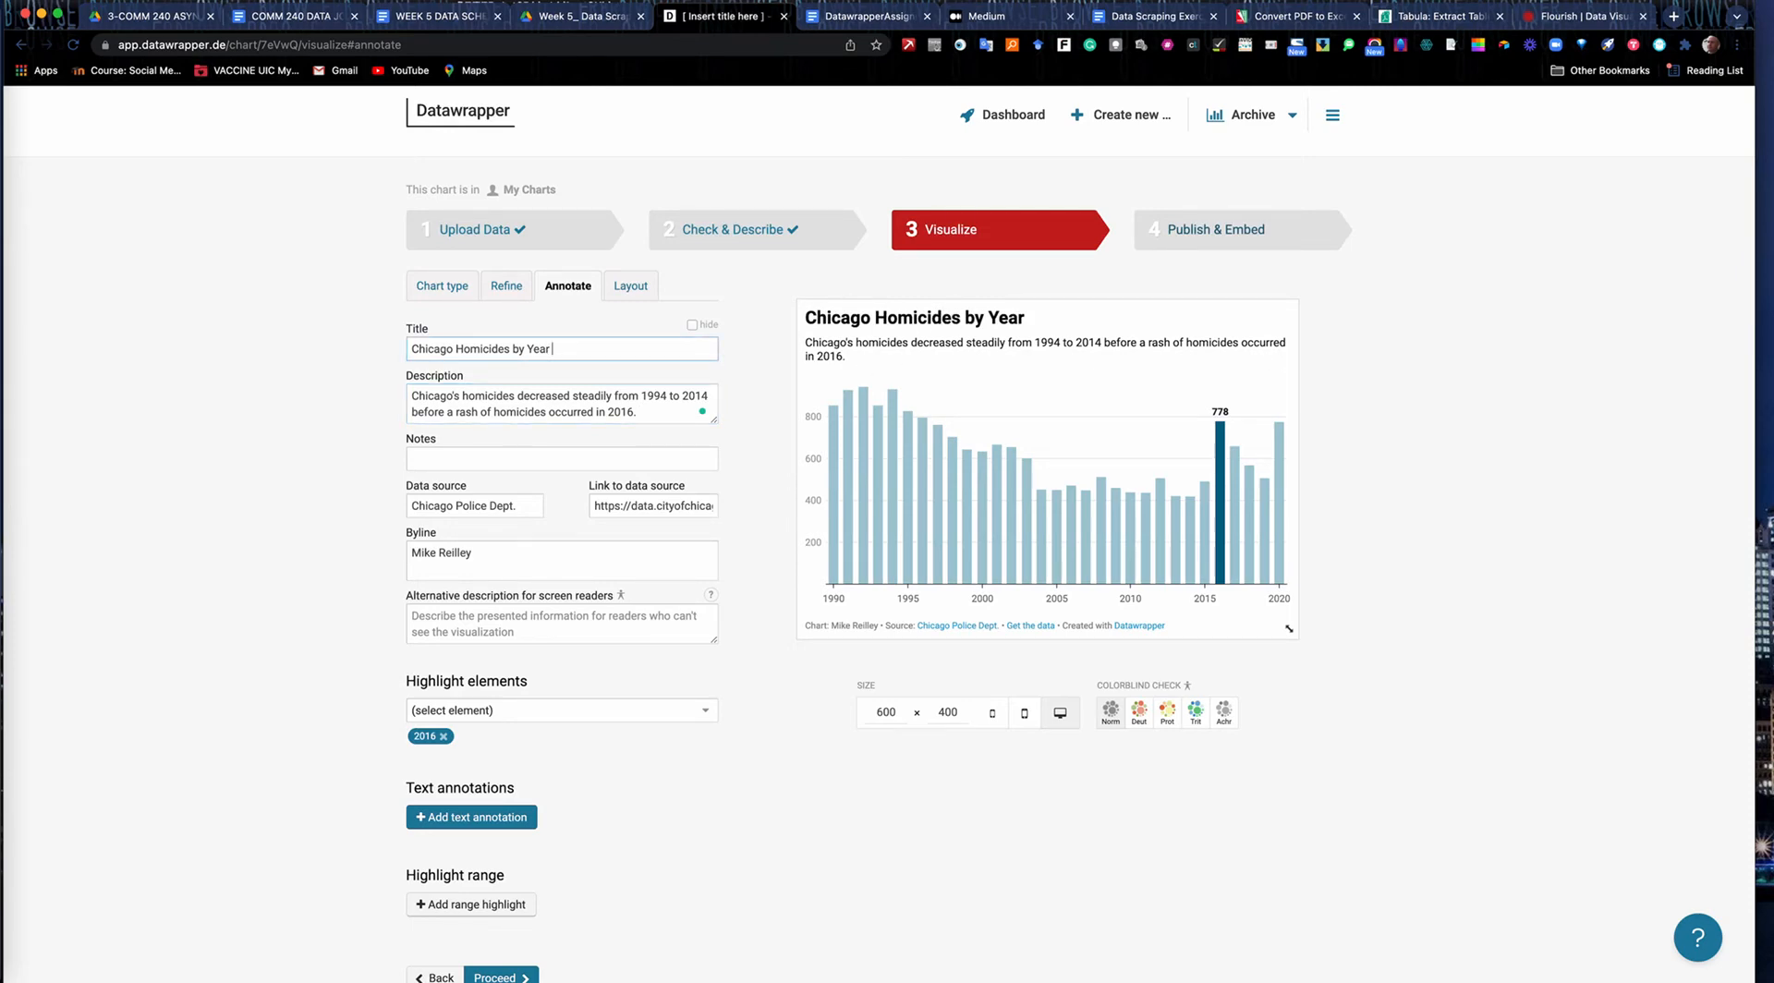
type("(1990-2020")
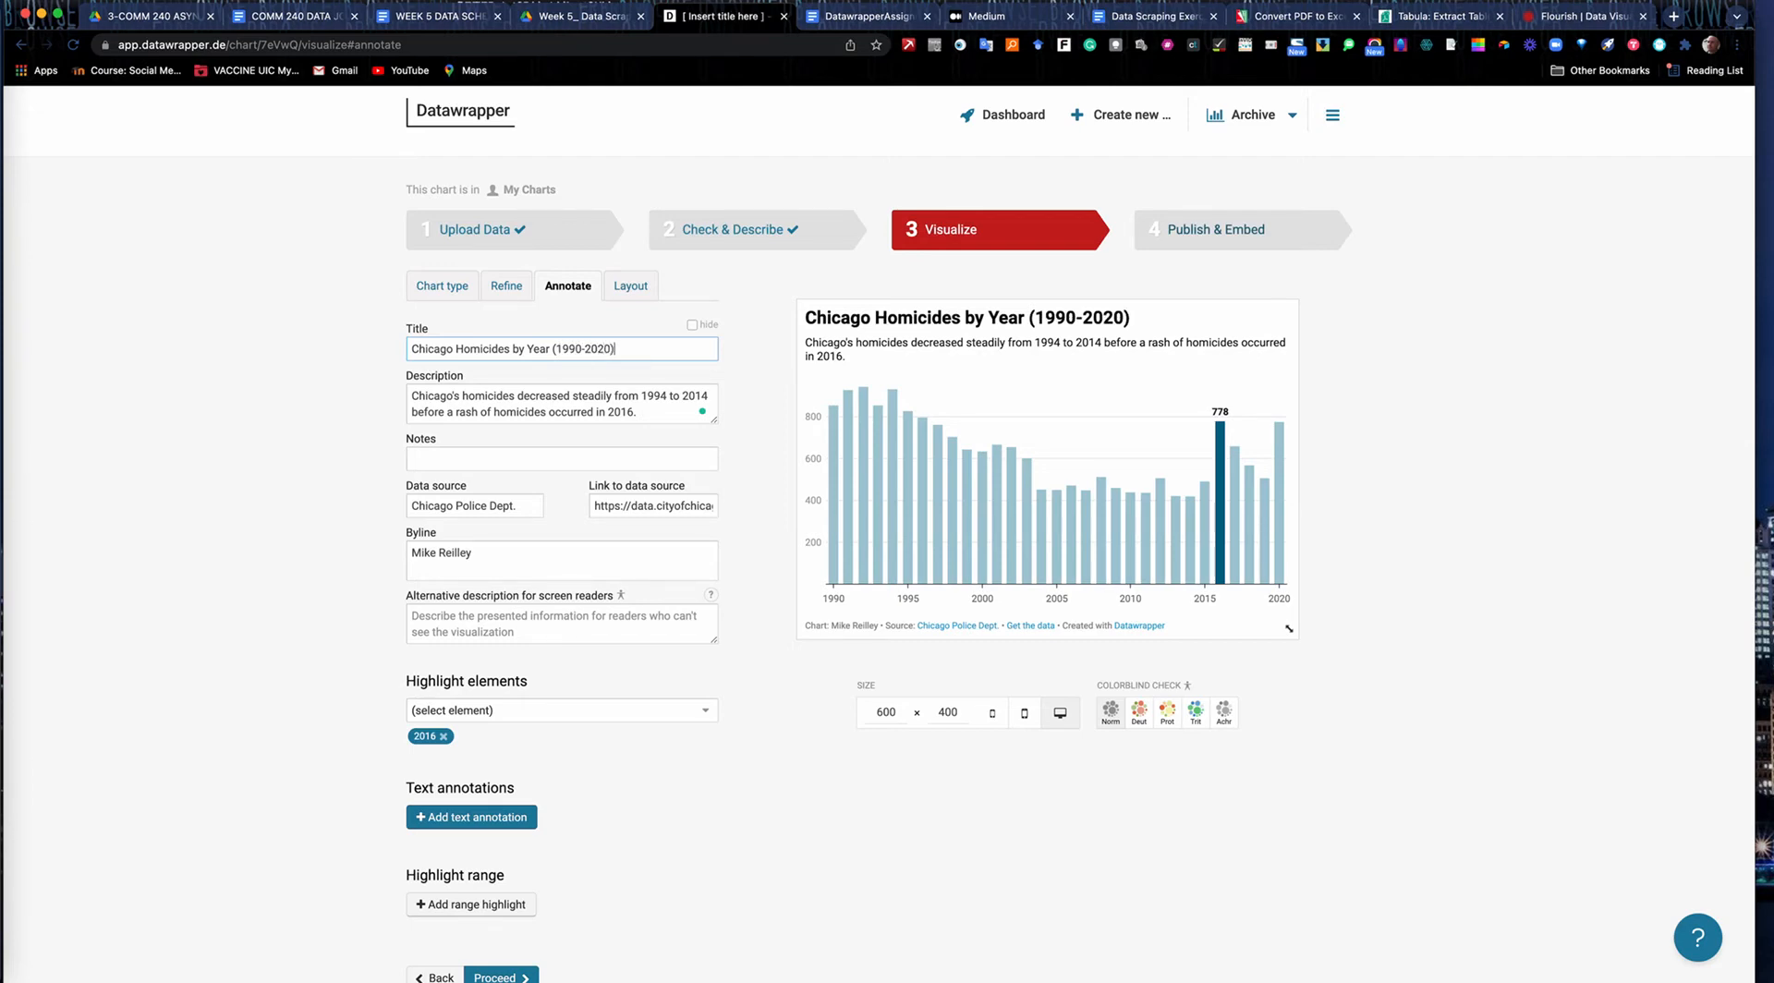
type(")")
key("Return")
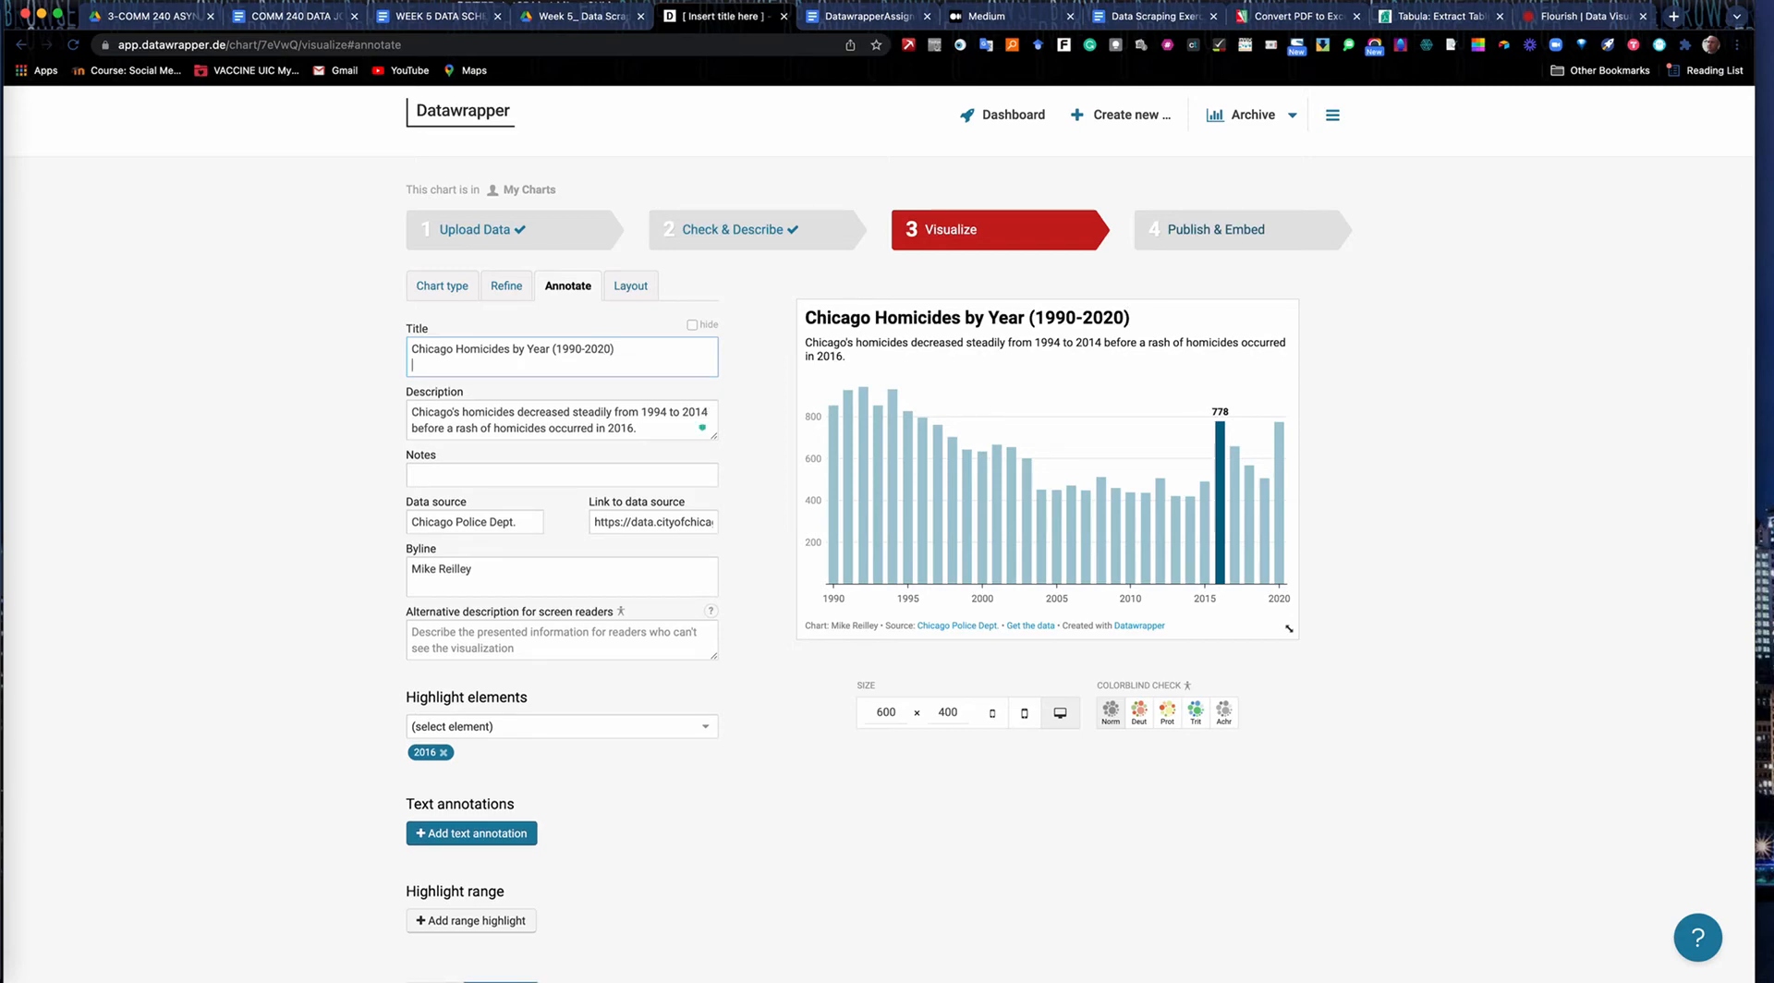
left_click(422, 476)
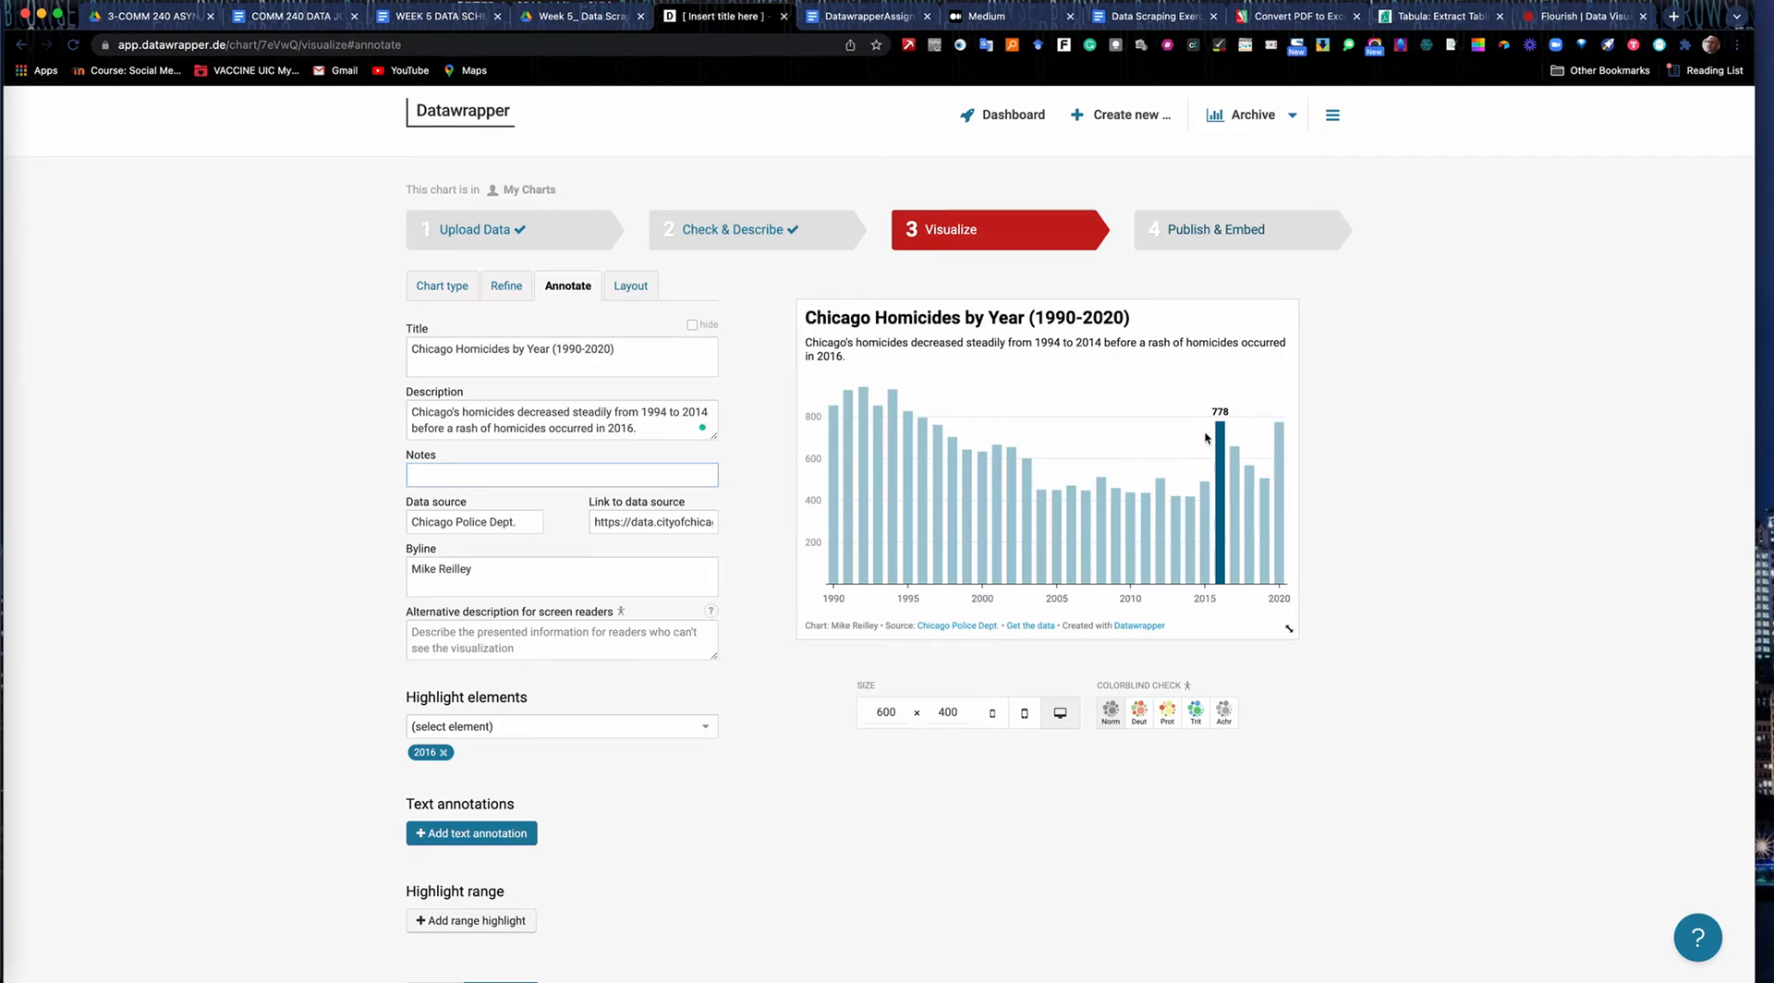
left_click(651, 430)
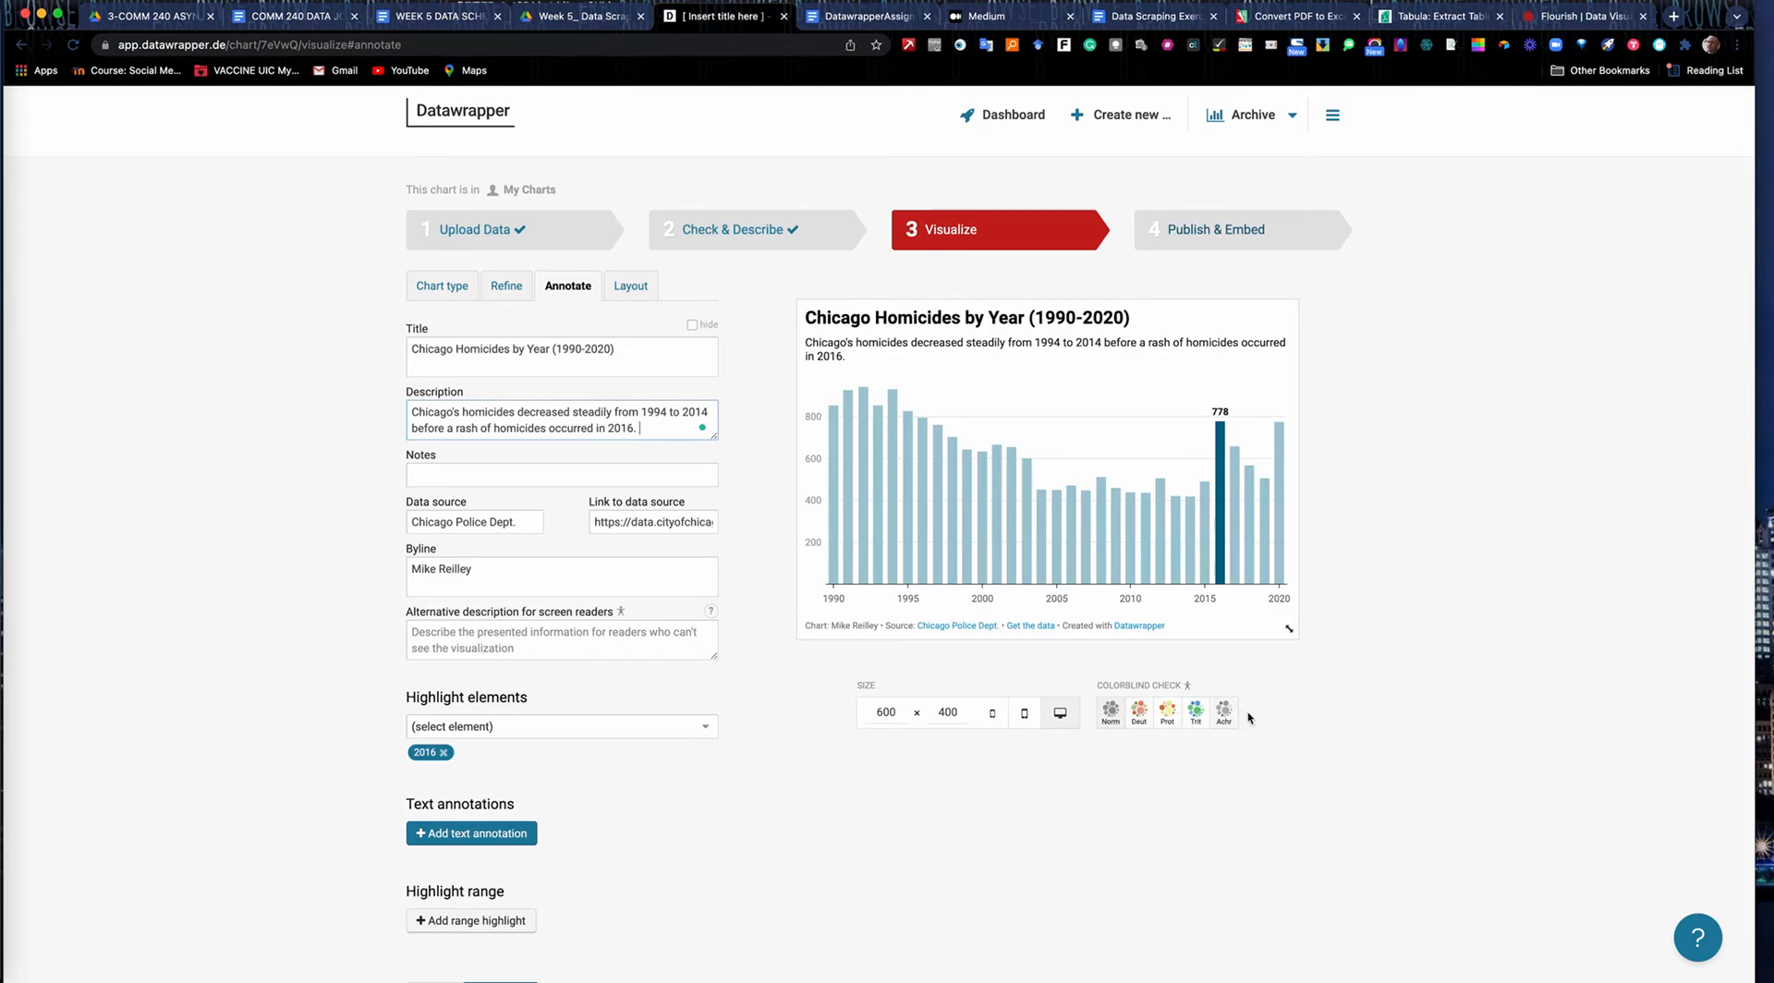
Preview the chart at the 400 and 320 pixel mobile widths, and return to the 600 pixel desktop width.
left_click(1025, 716)
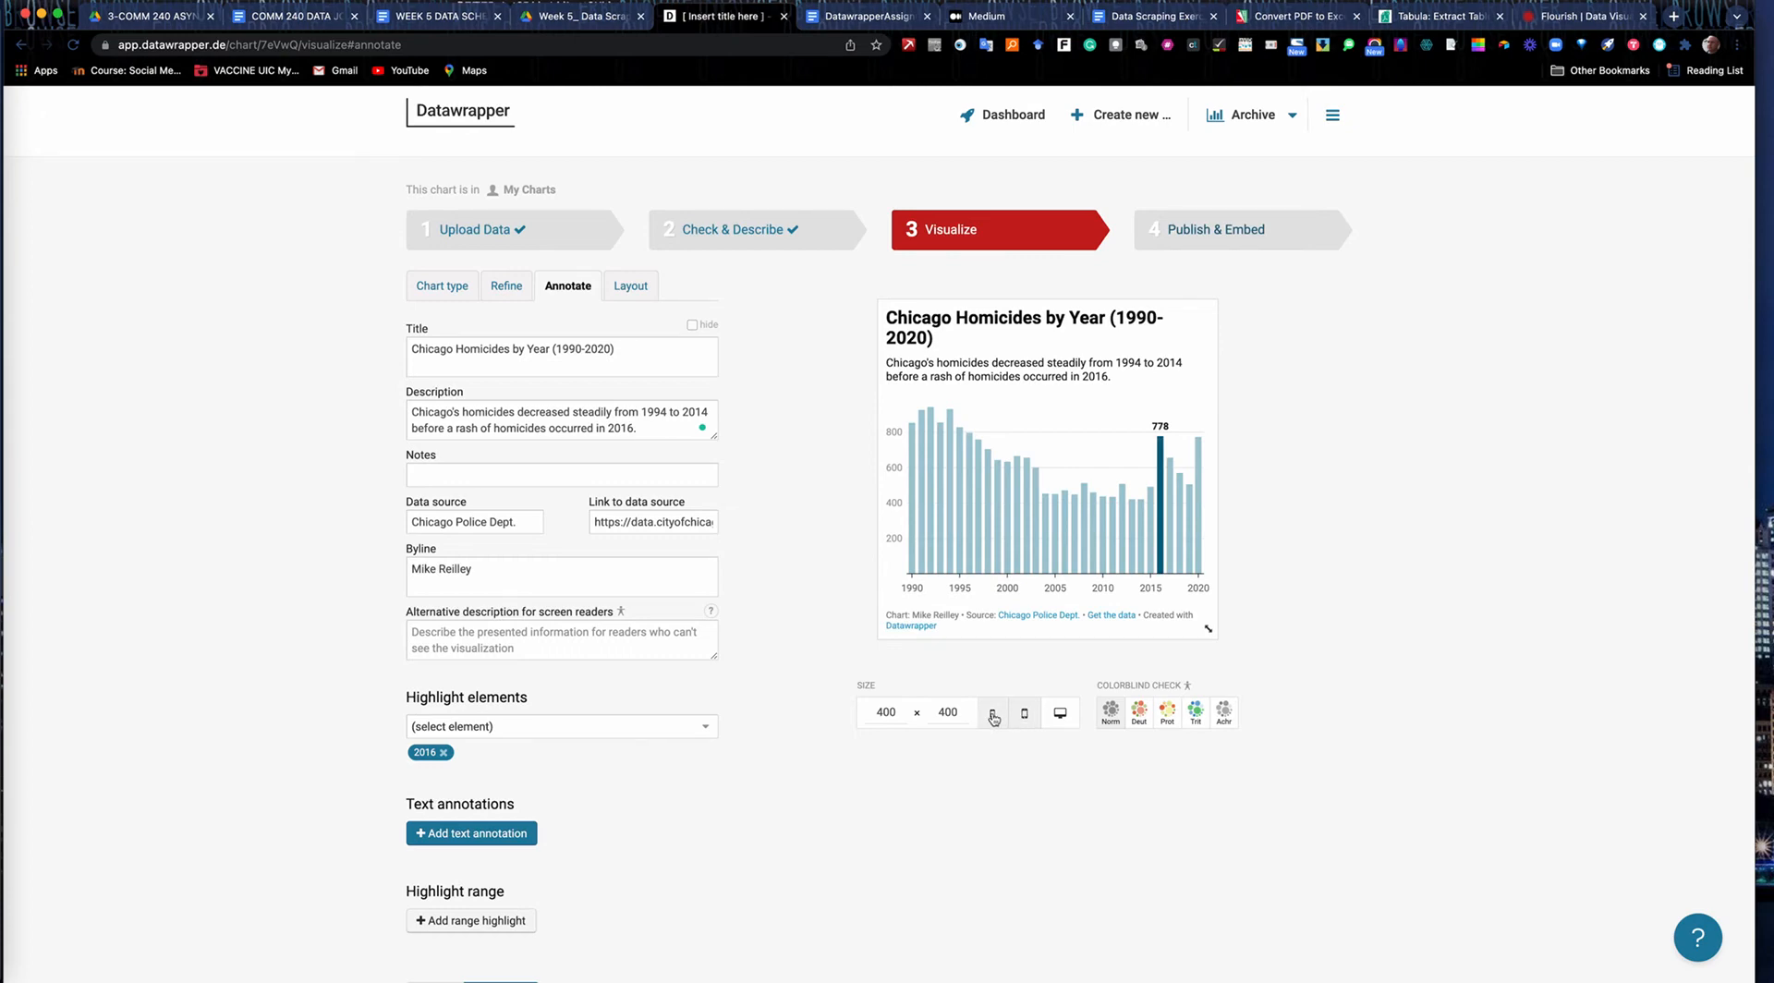
left_click(993, 715)
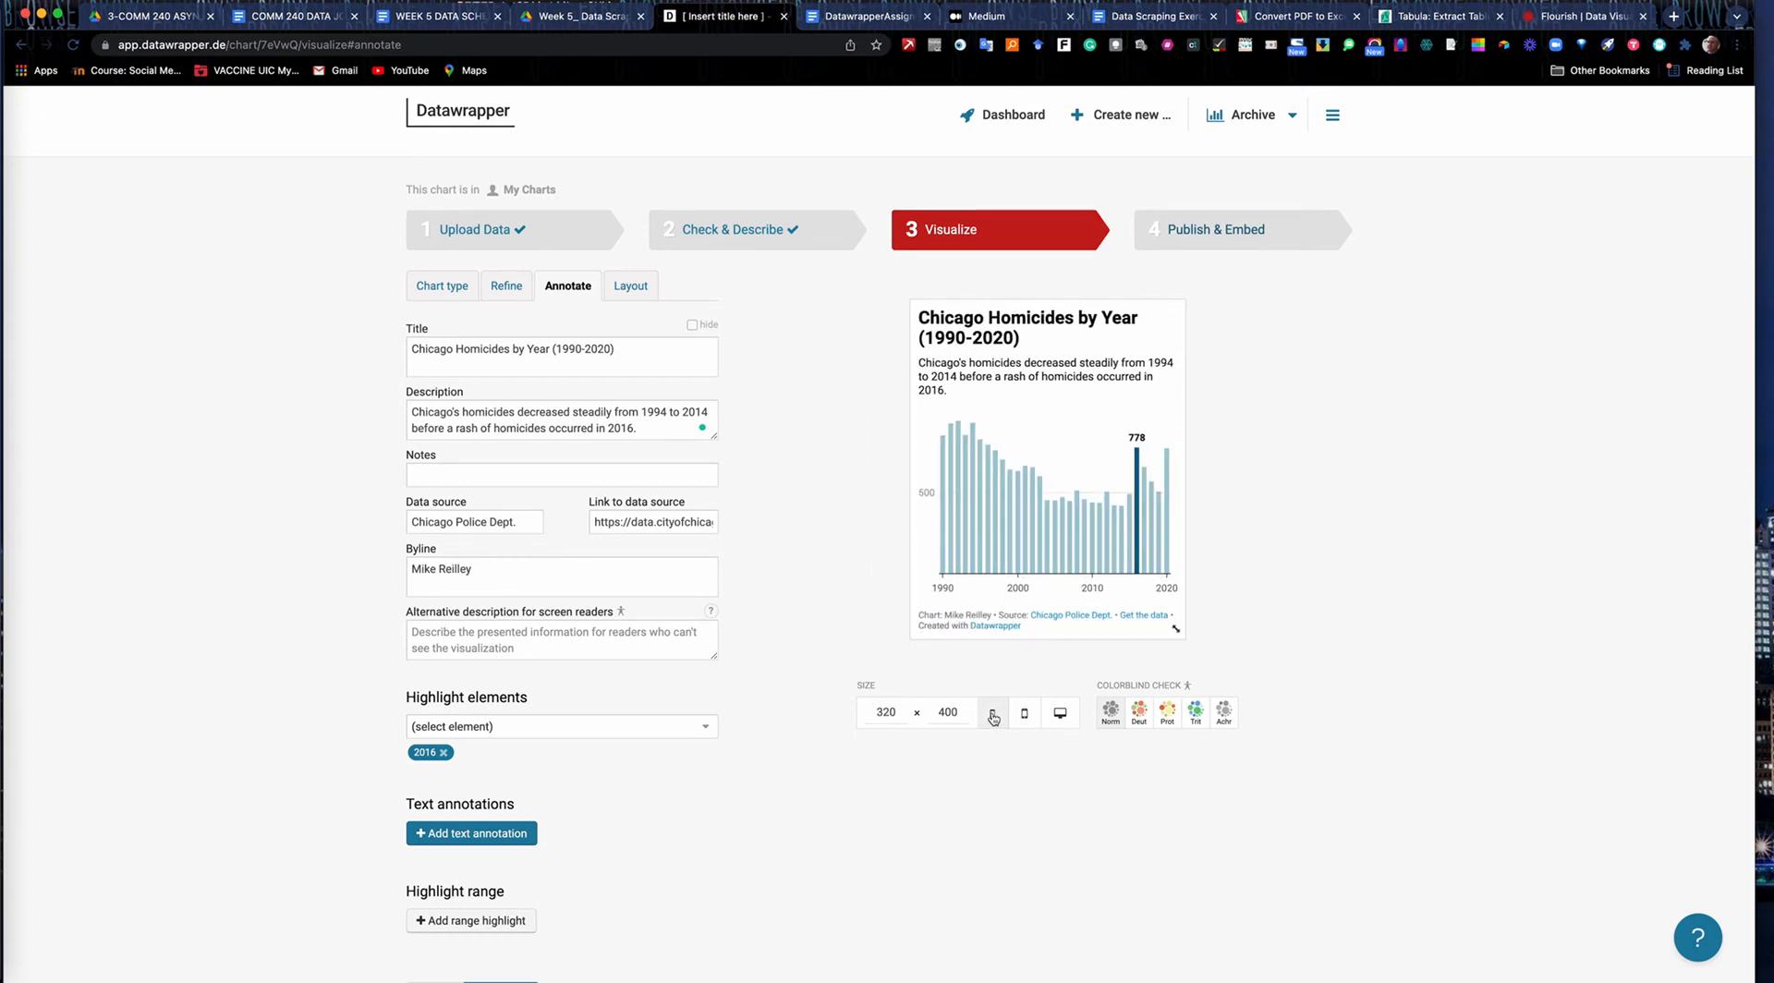
left_click(1059, 716)
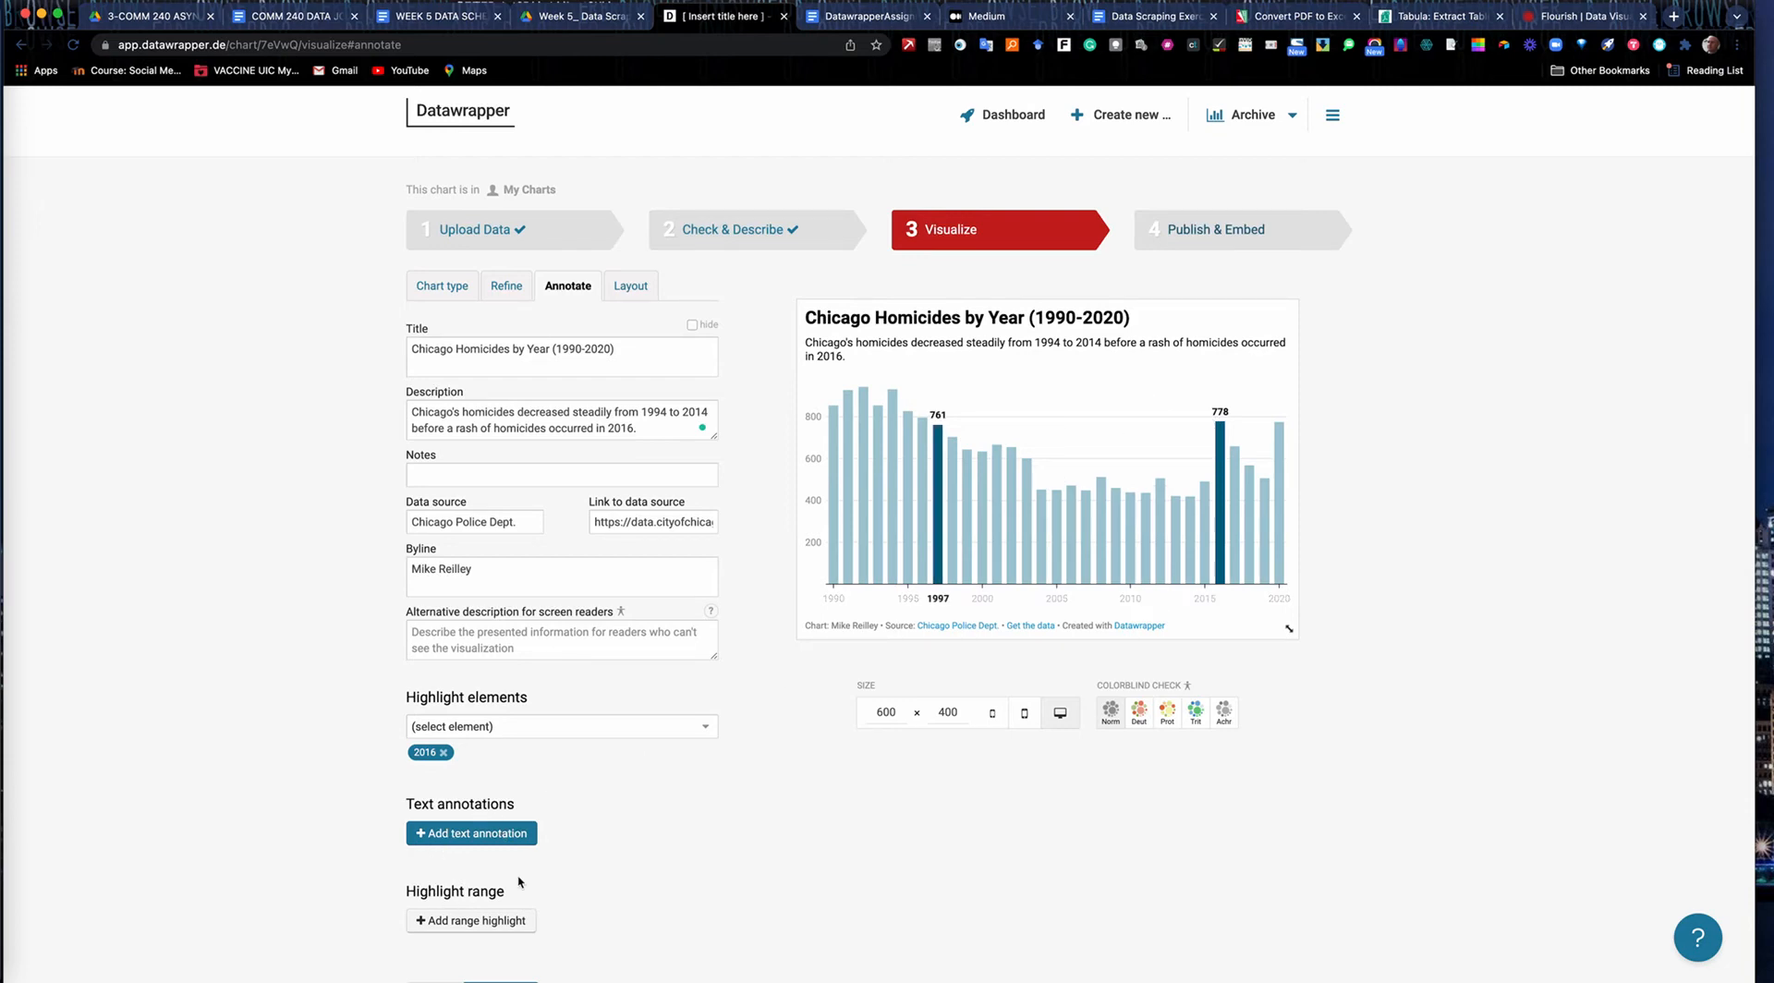
left_click(470, 836)
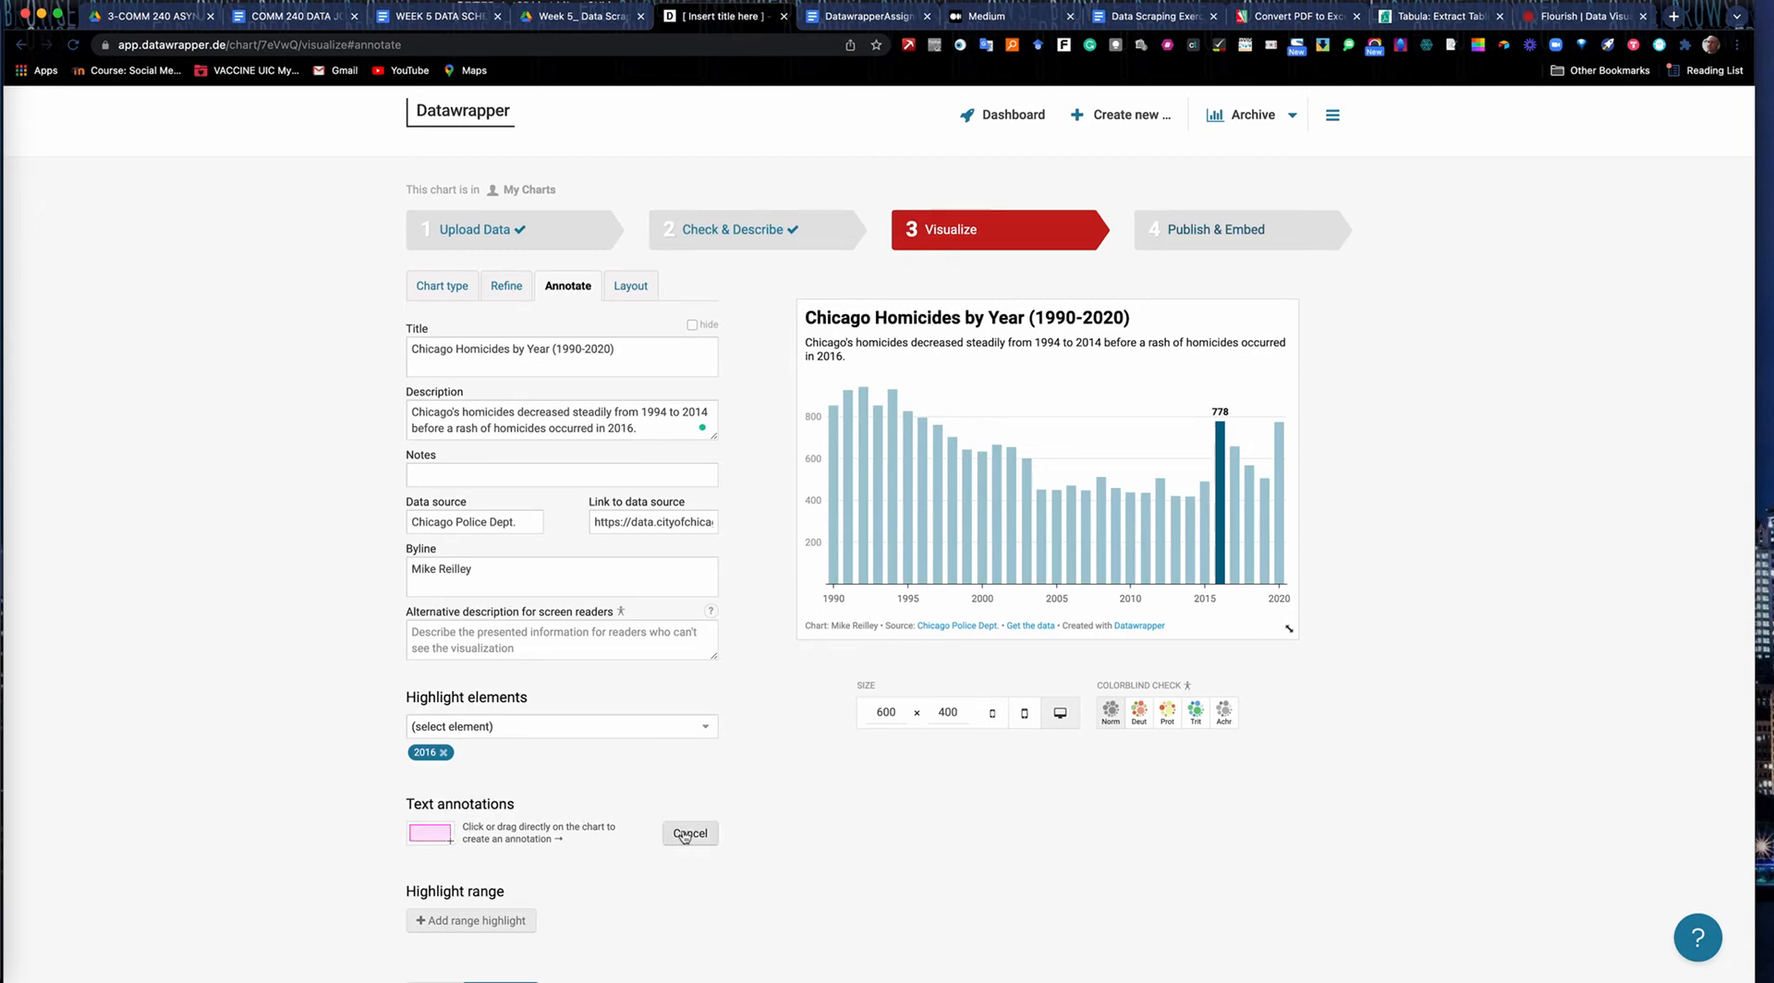
scroll(566, 896, "down", 3)
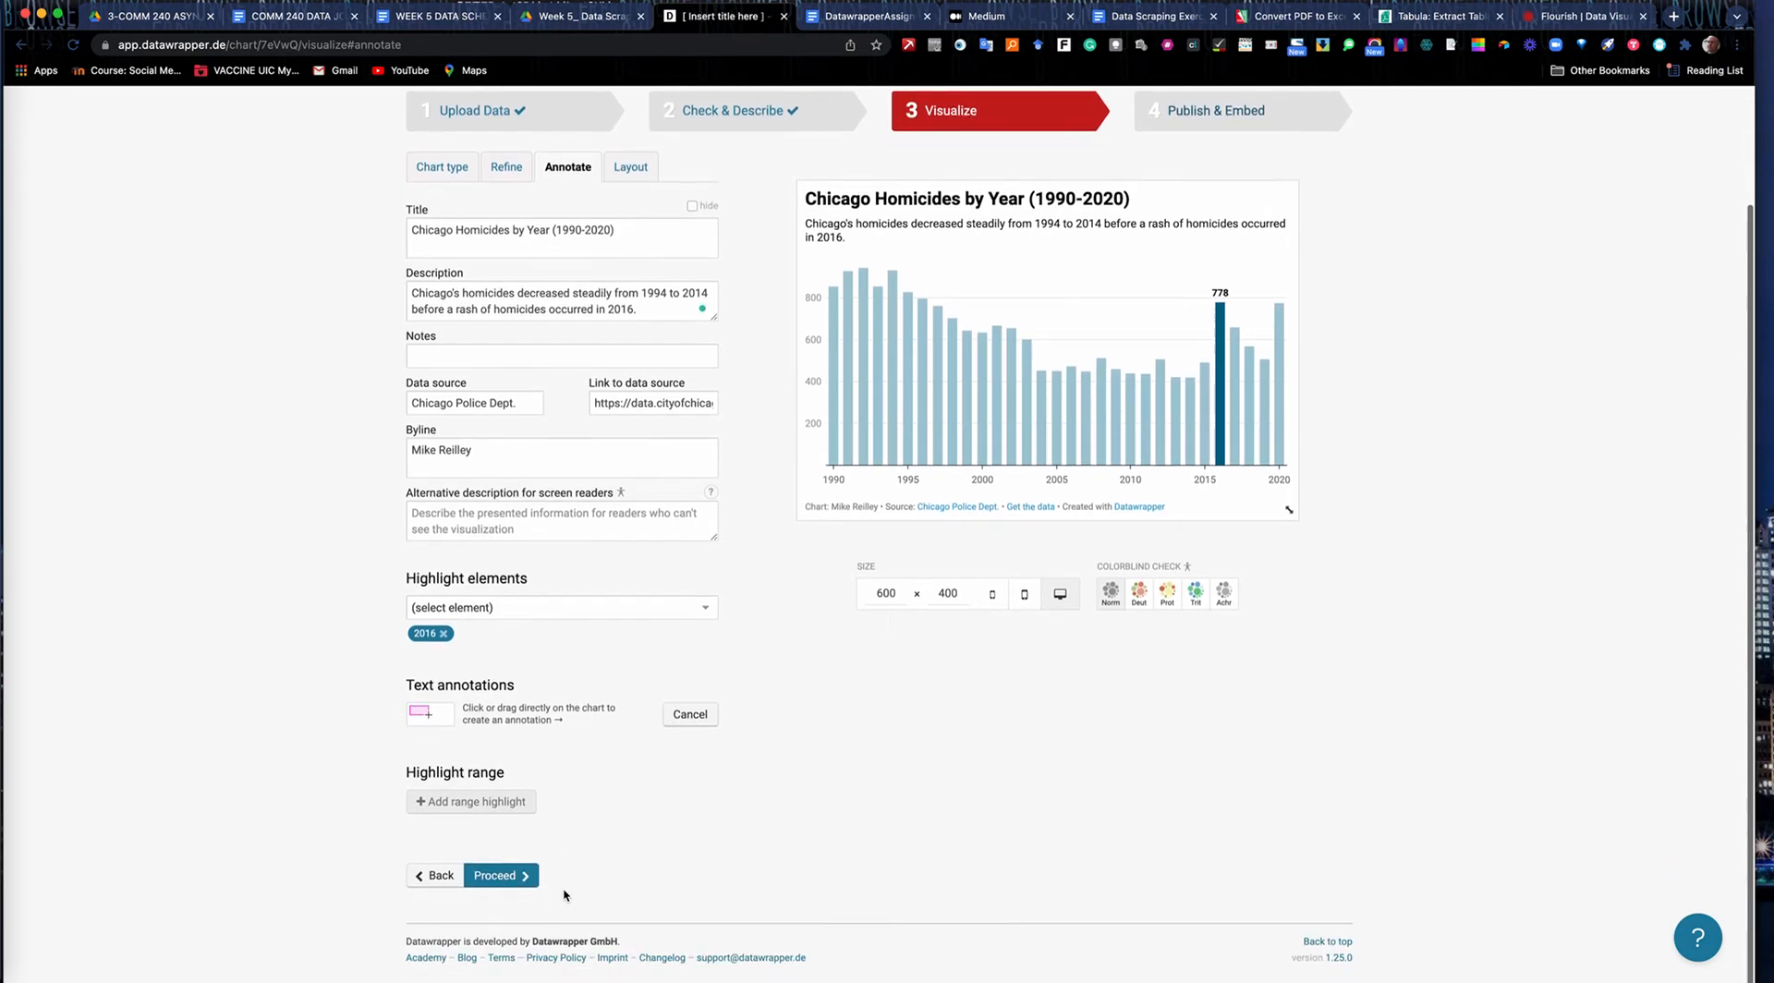
left_click(478, 802)
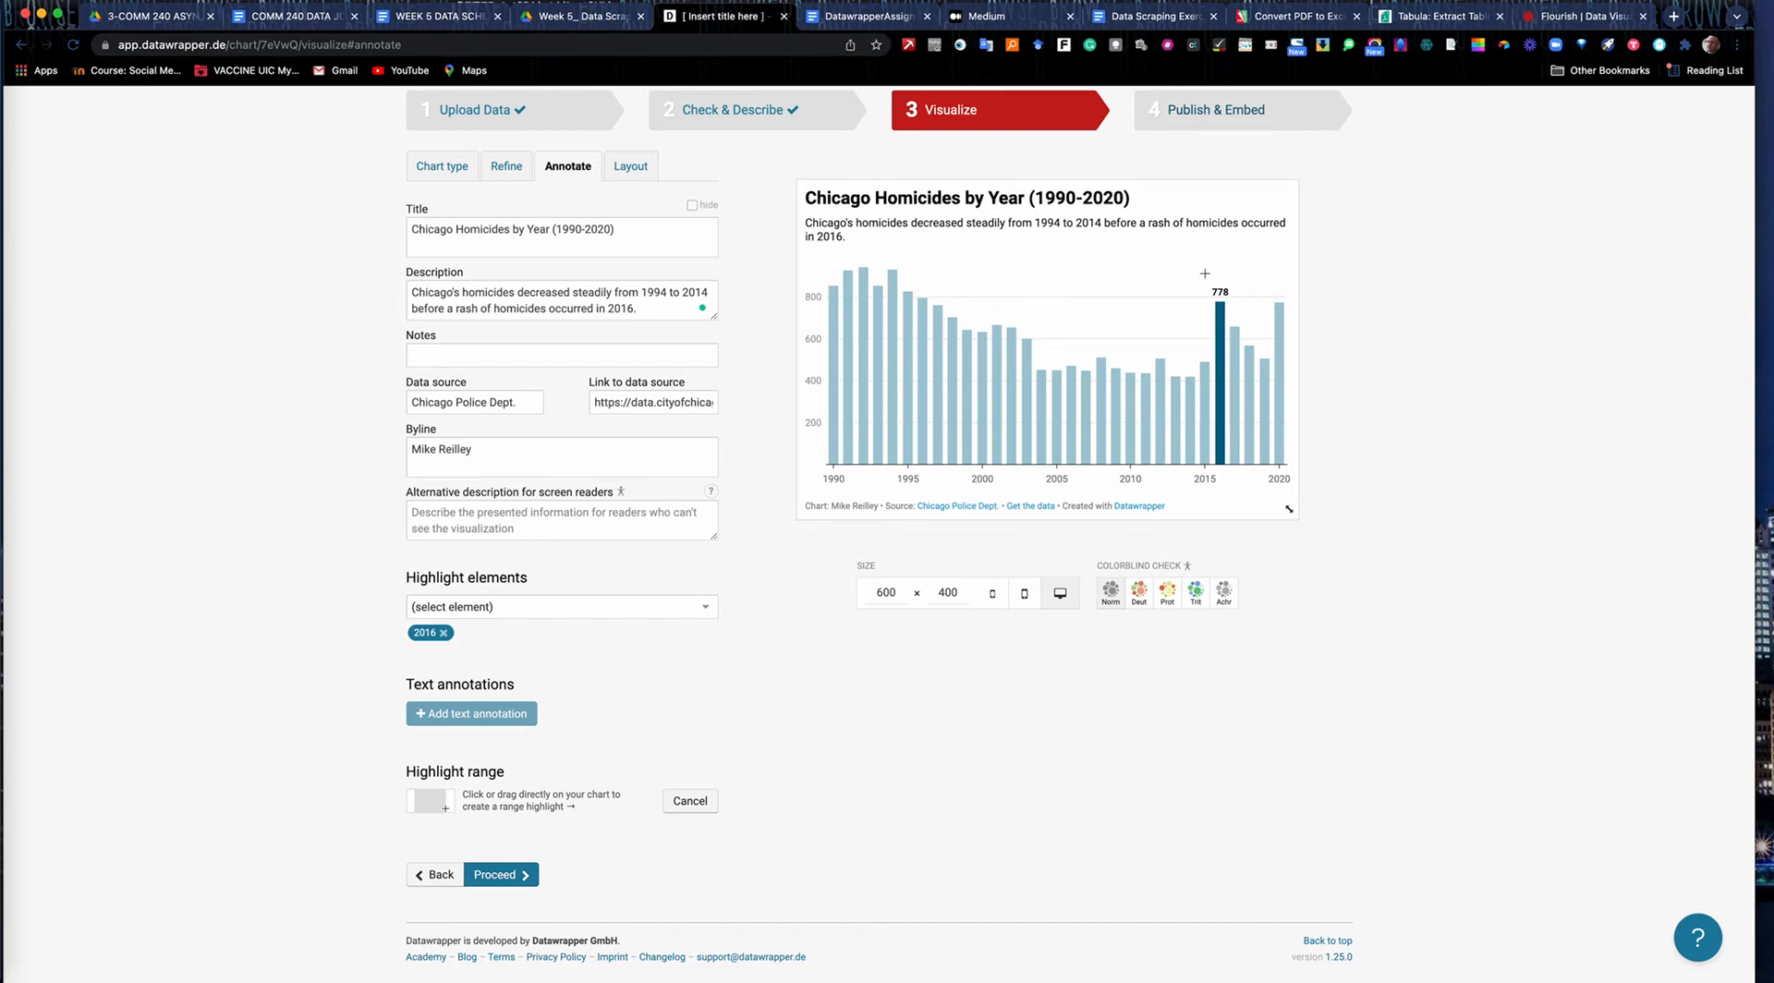
left_click_drag(1204, 274, 1291, 282)
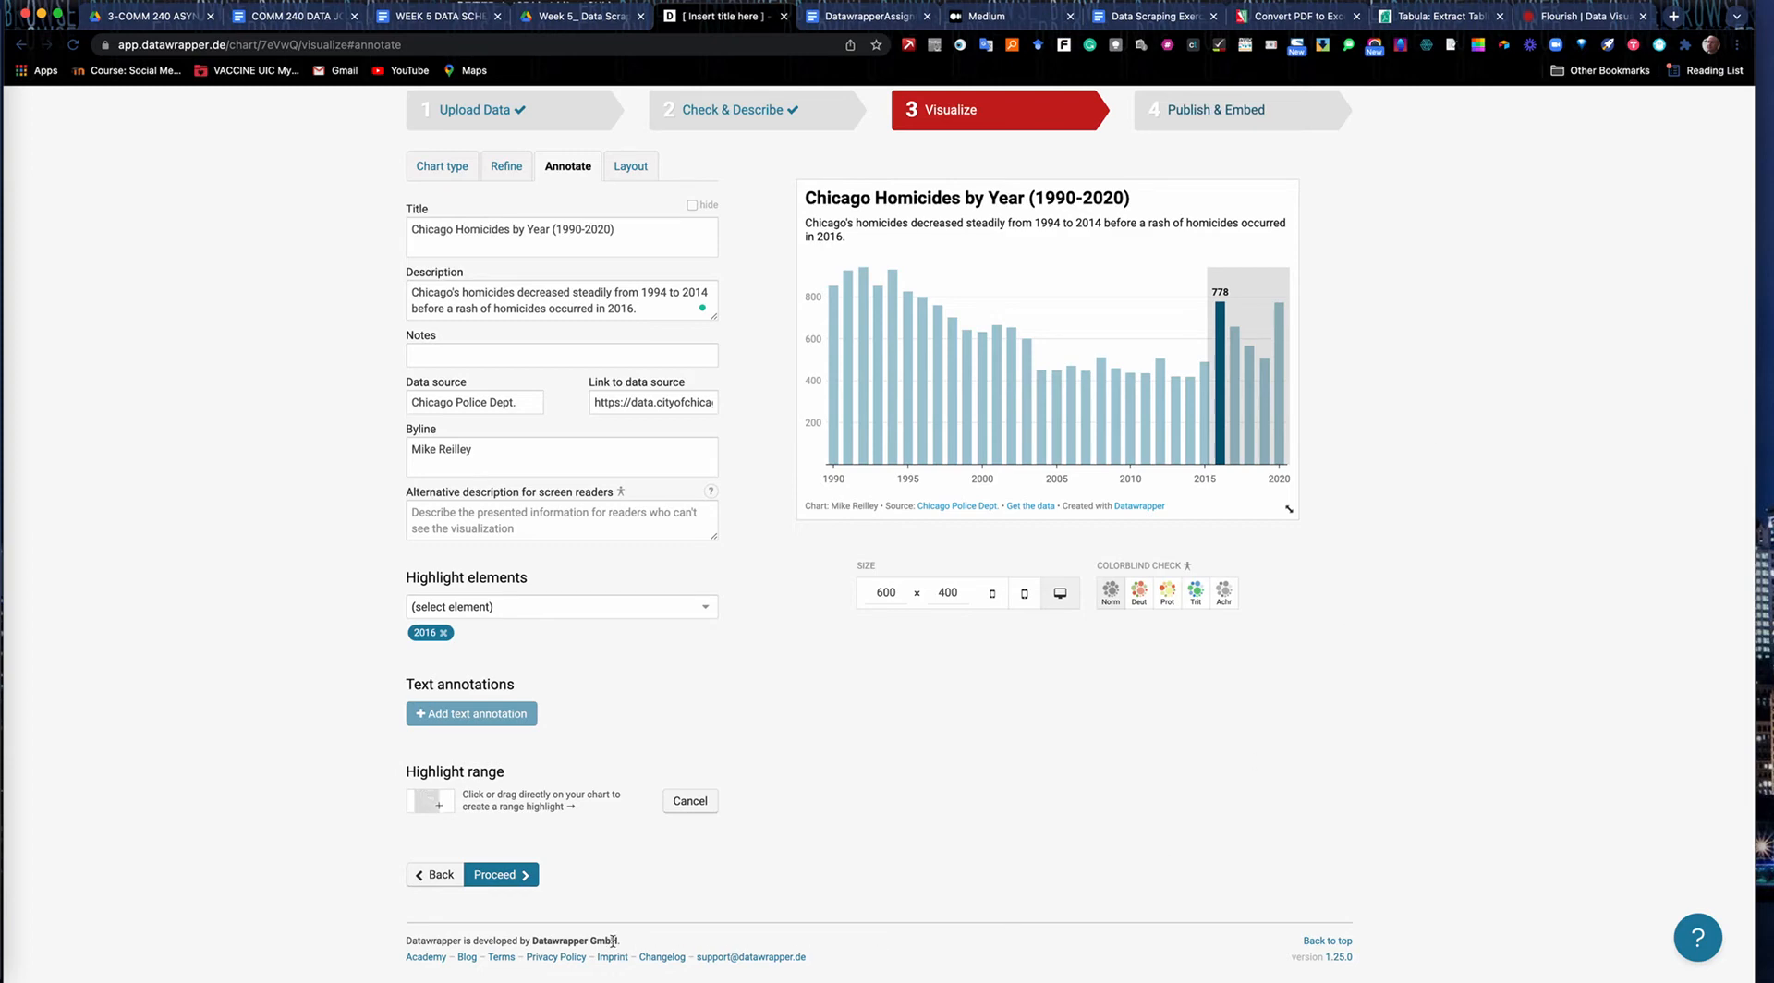
left_click_drag(1290, 455, 1258, 462)
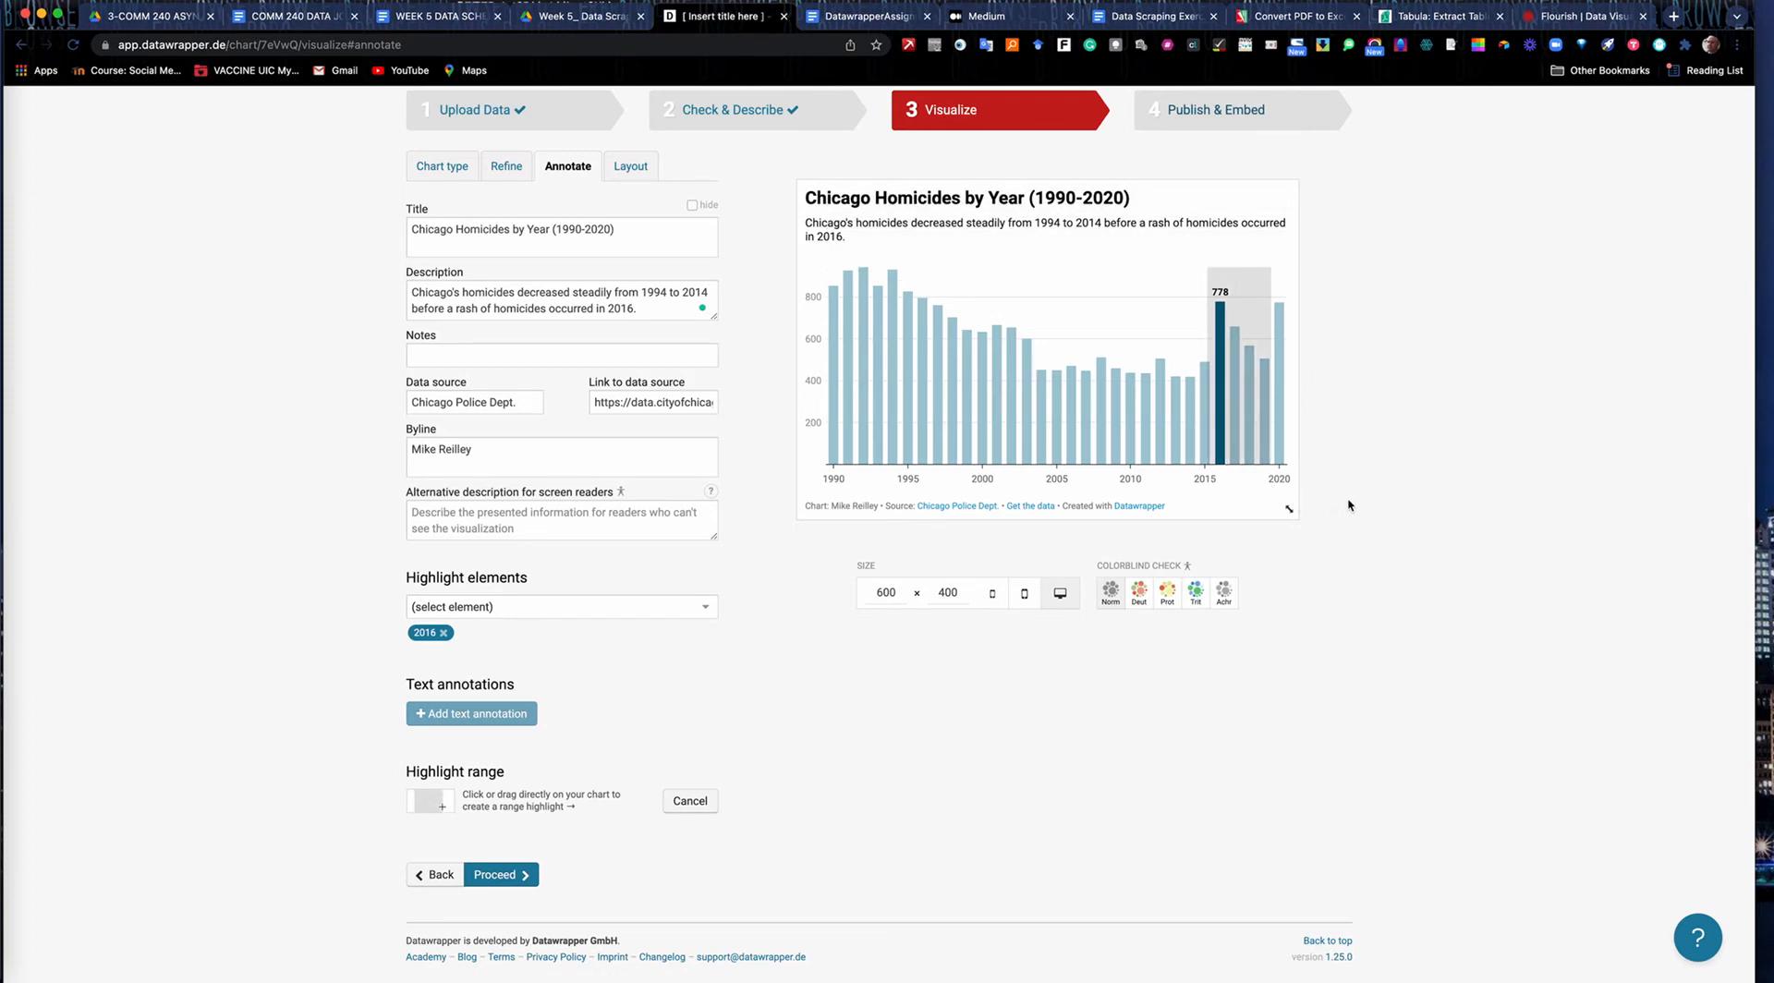
left_click(695, 801)
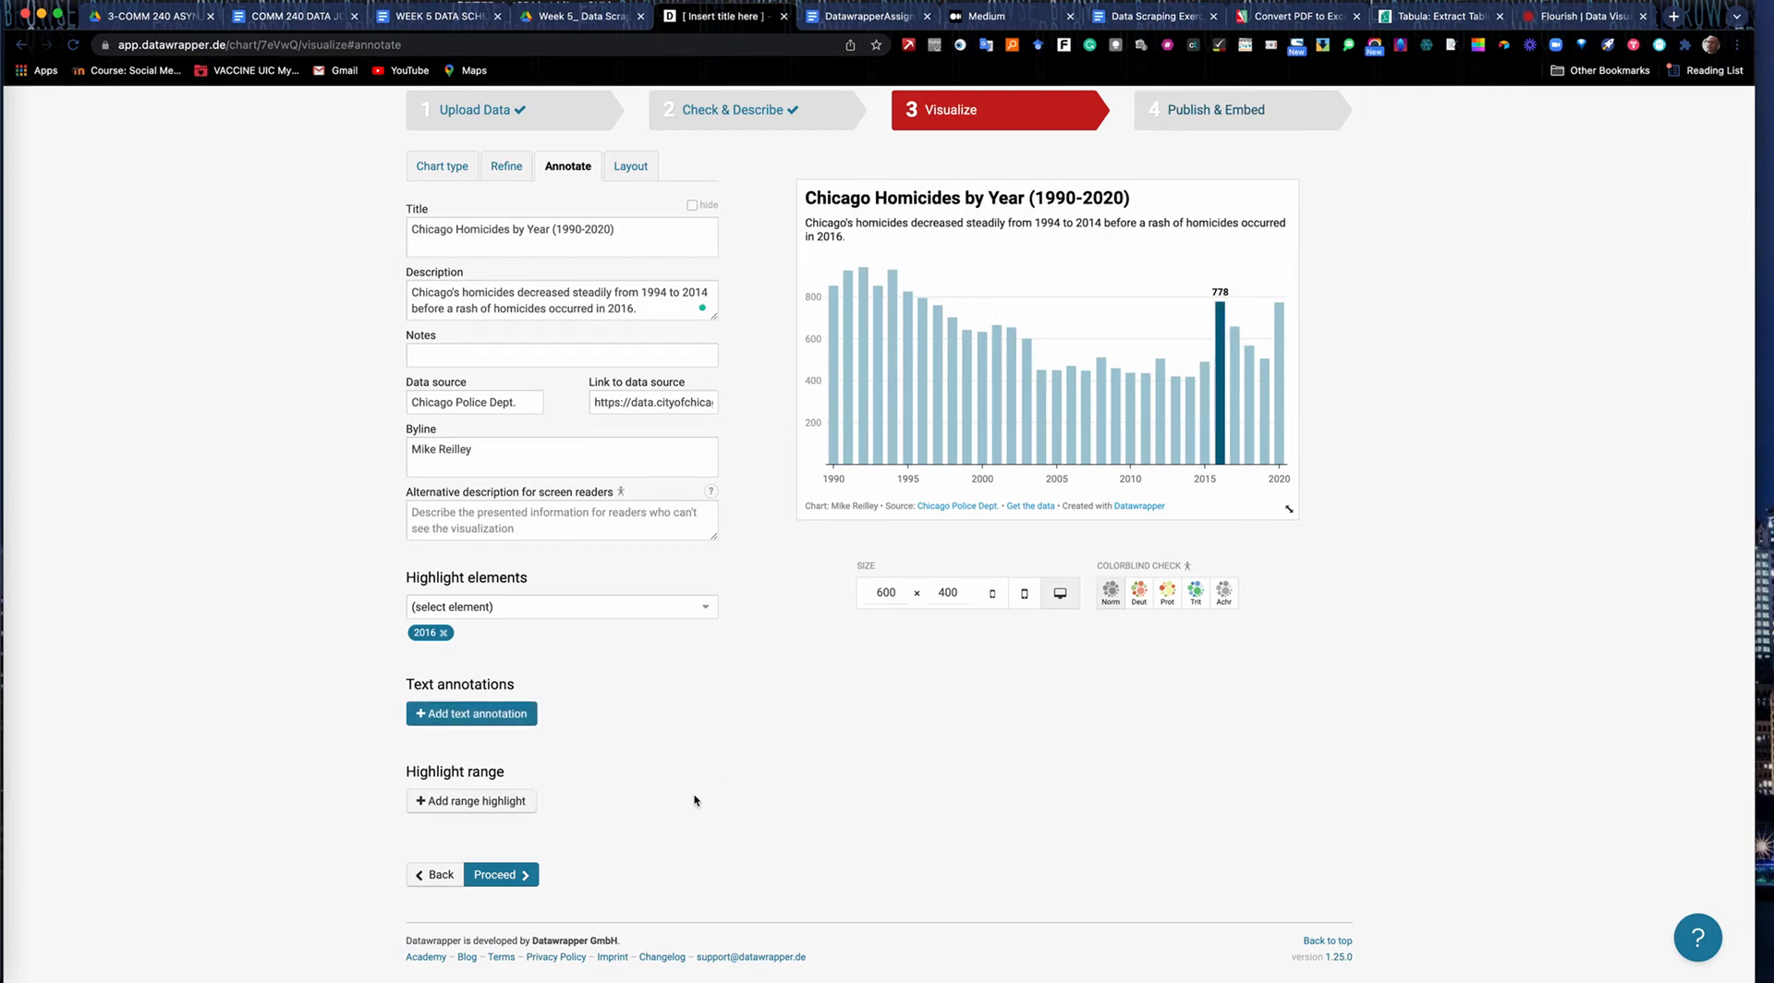
Add a range highlight covering the 2016 to 2020 columns and open the chart's layout settings.
left_click(469, 801)
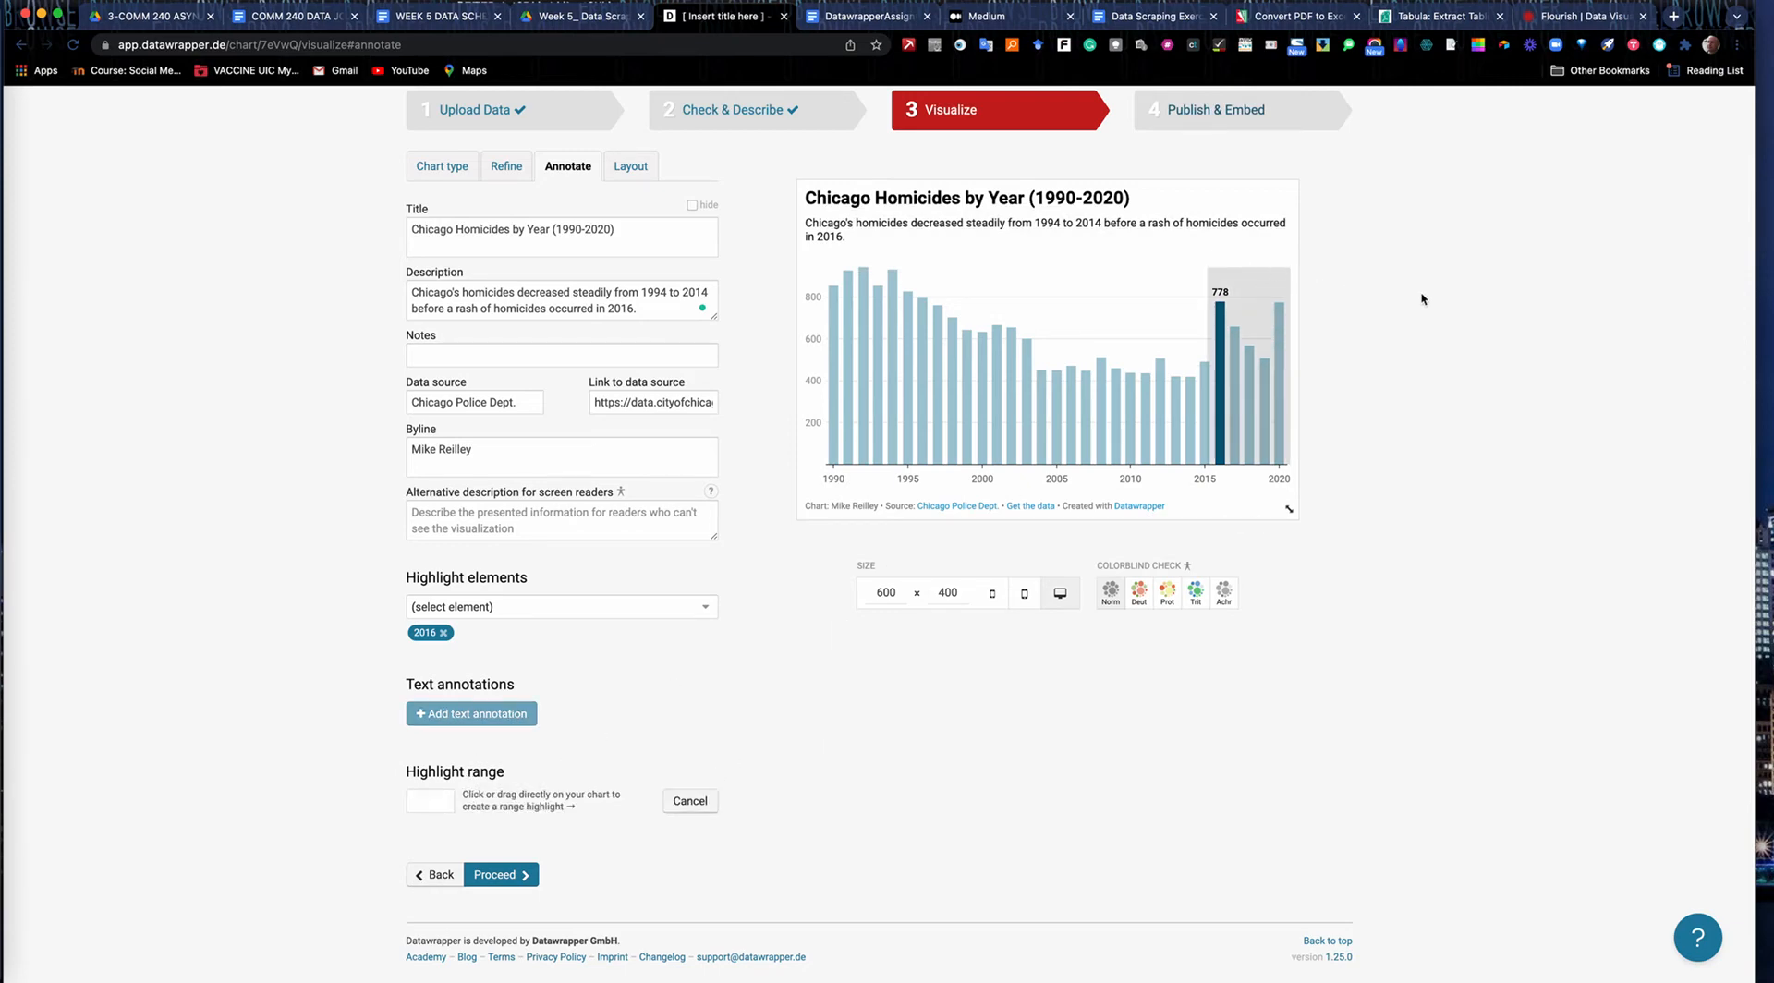
scroll(616, 527, "up", 2)
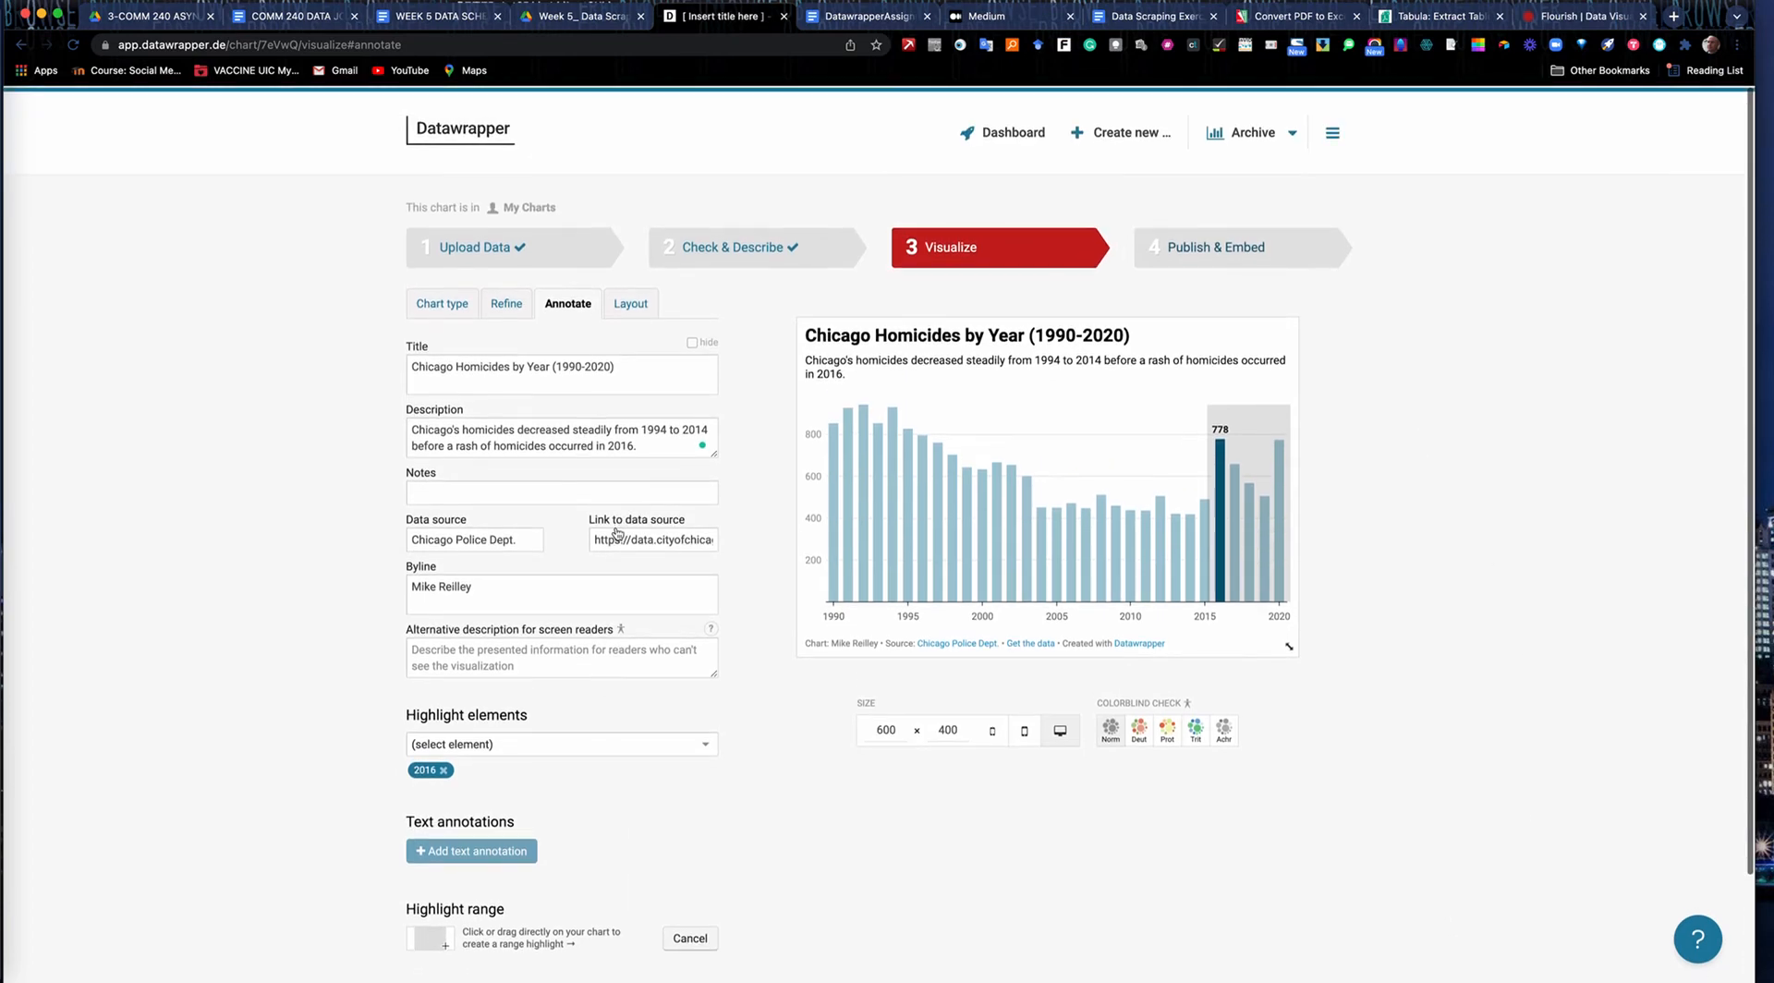
left_click(630, 301)
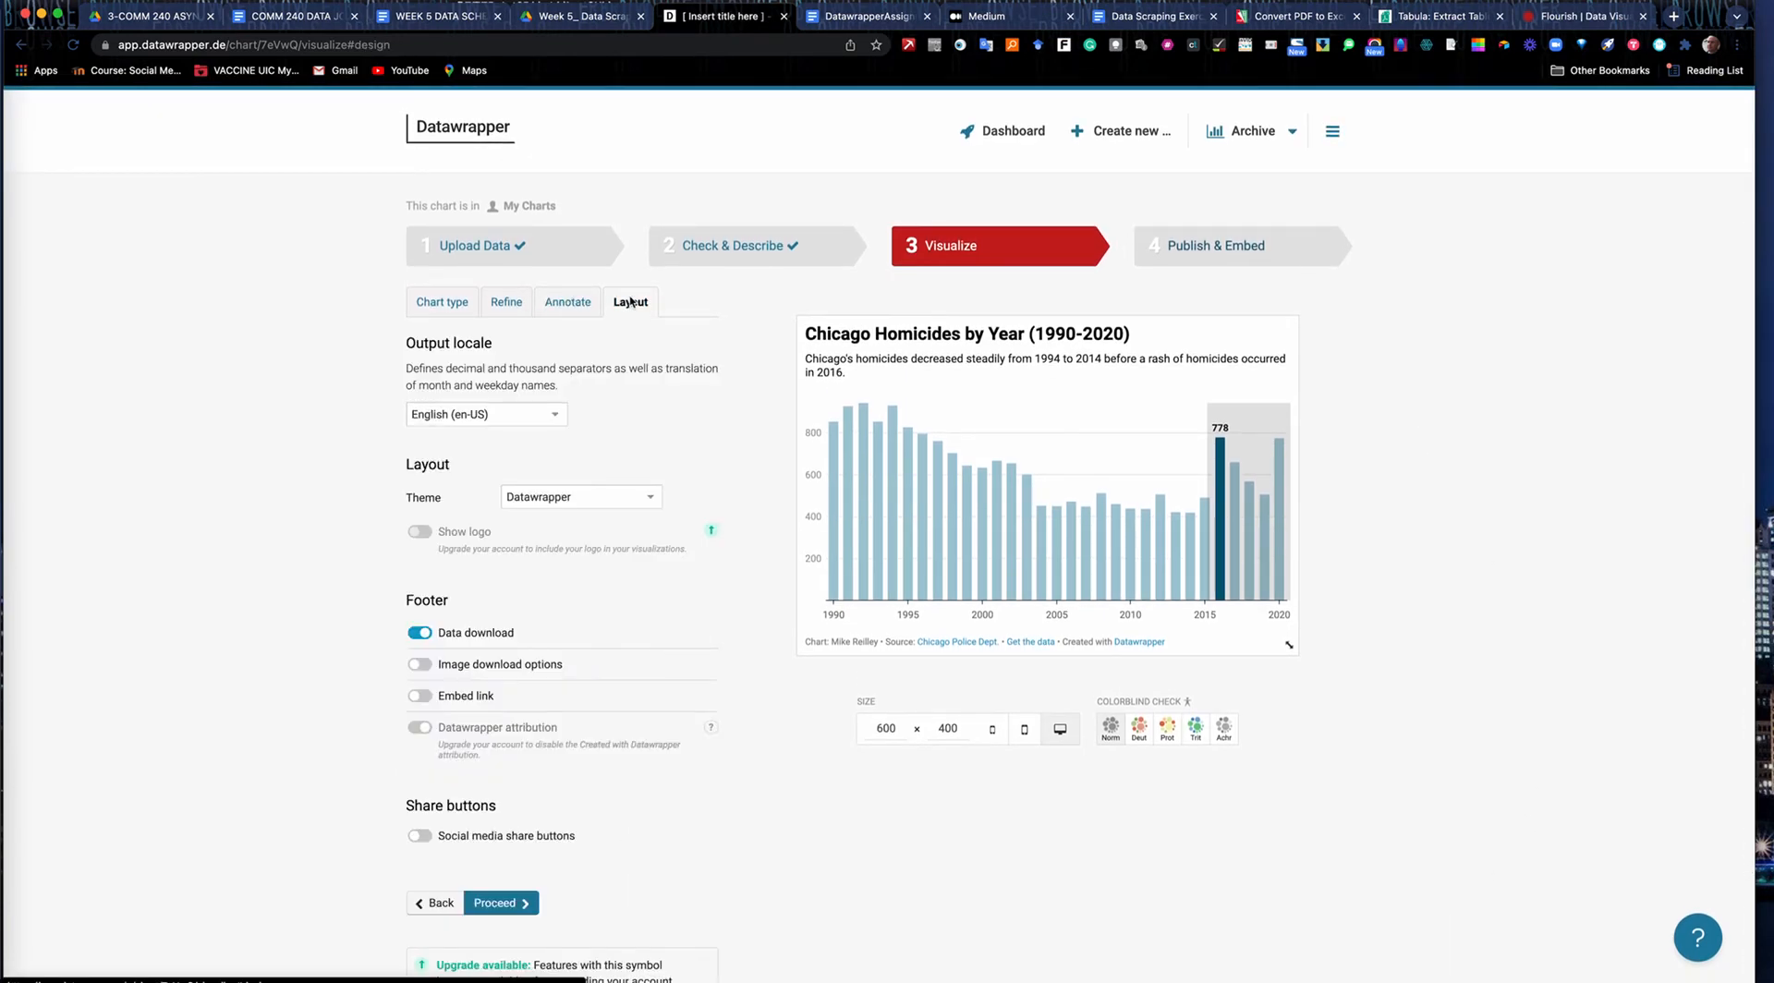
Review the available output locales and chart themes, keeping English (en-US) and the Datawrapper theme.
left_click(554, 416)
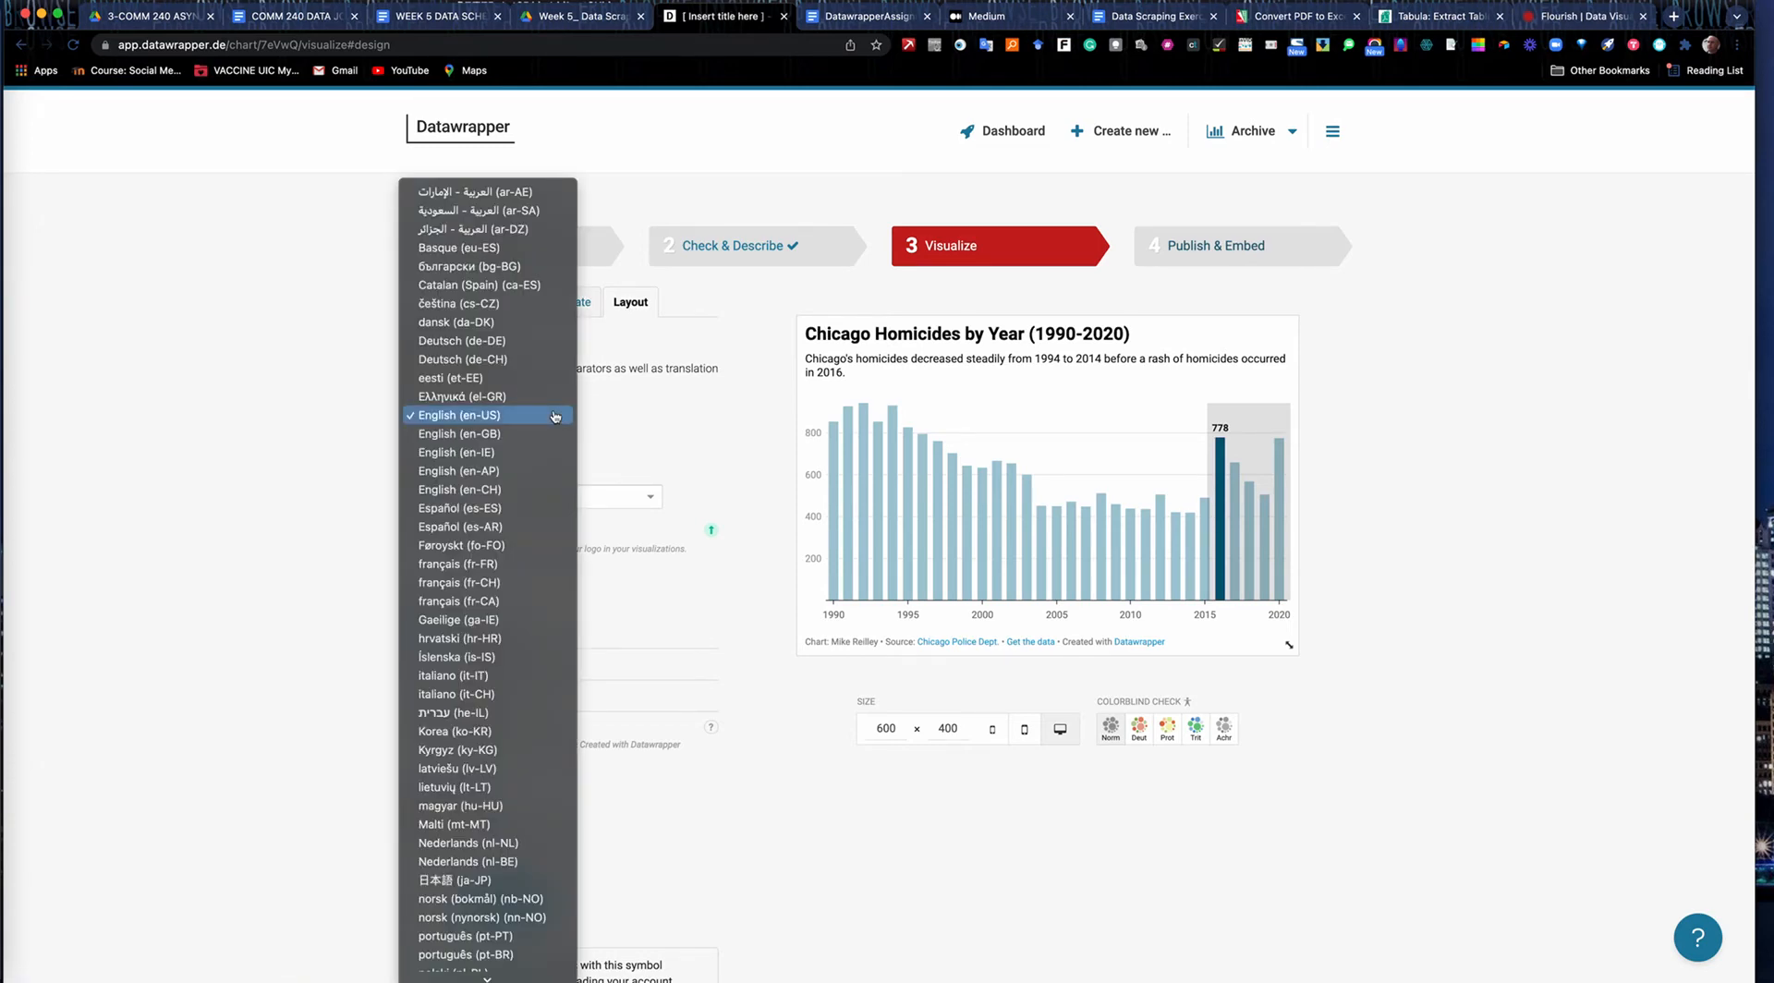
left_click(623, 425)
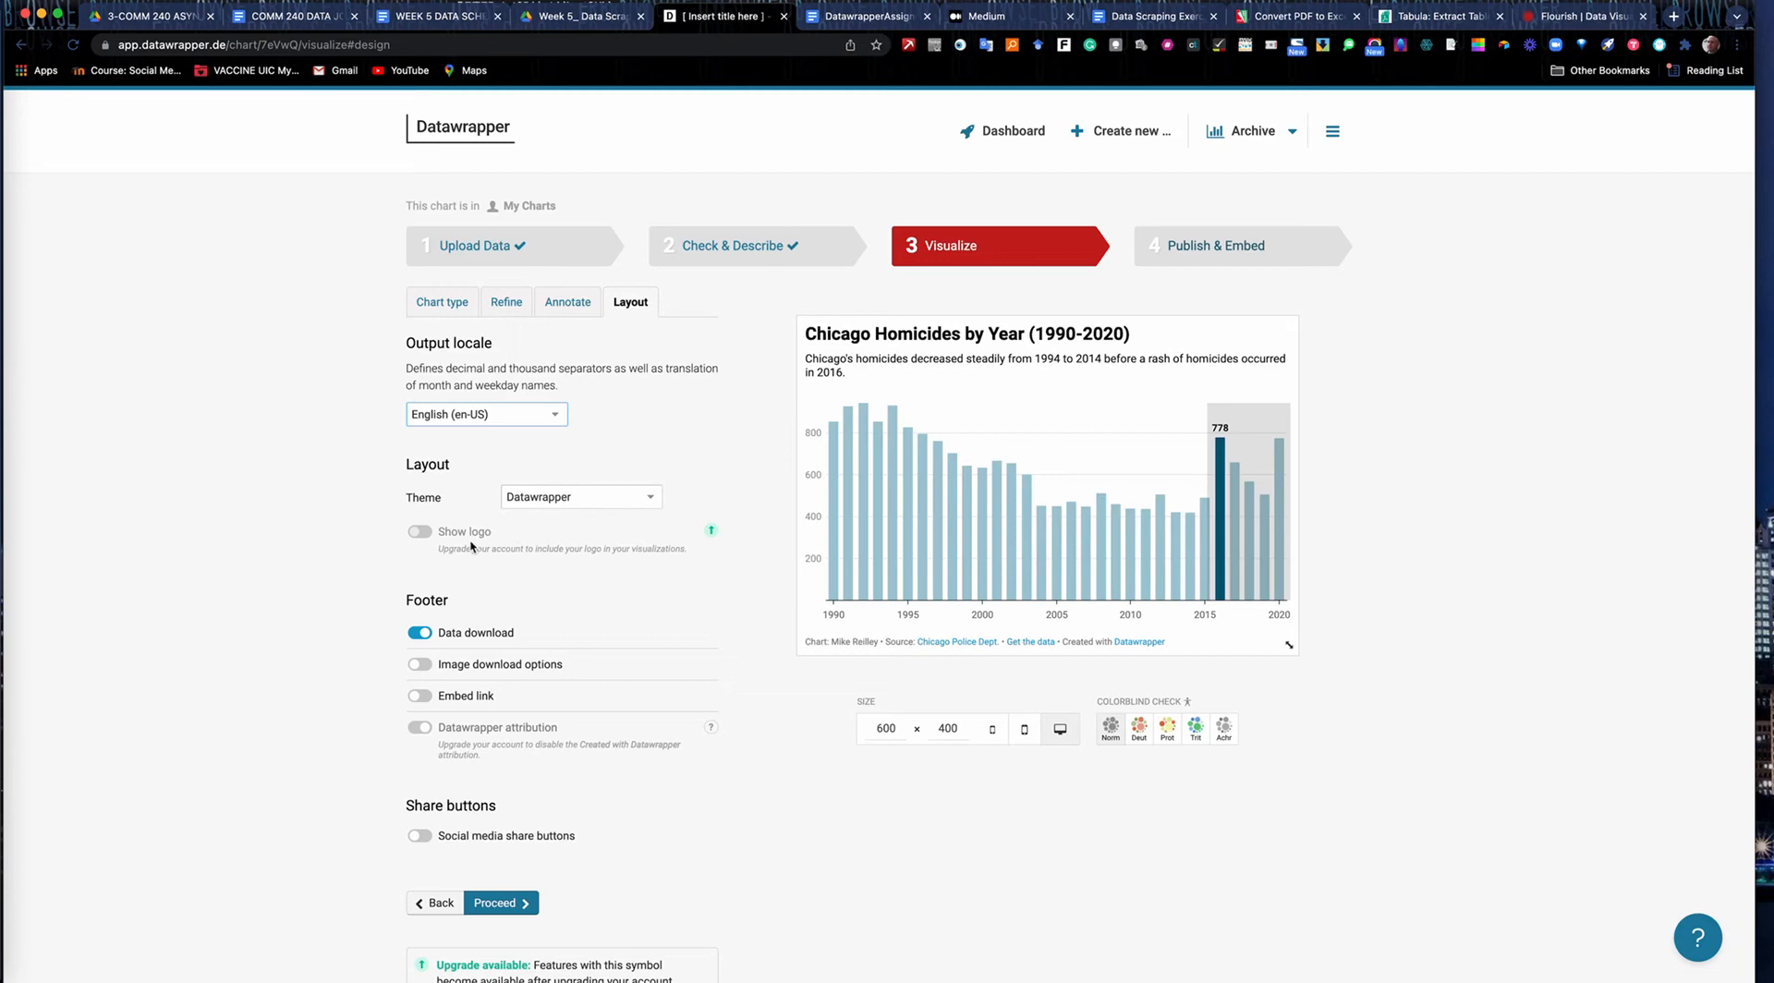
left_click(619, 504)
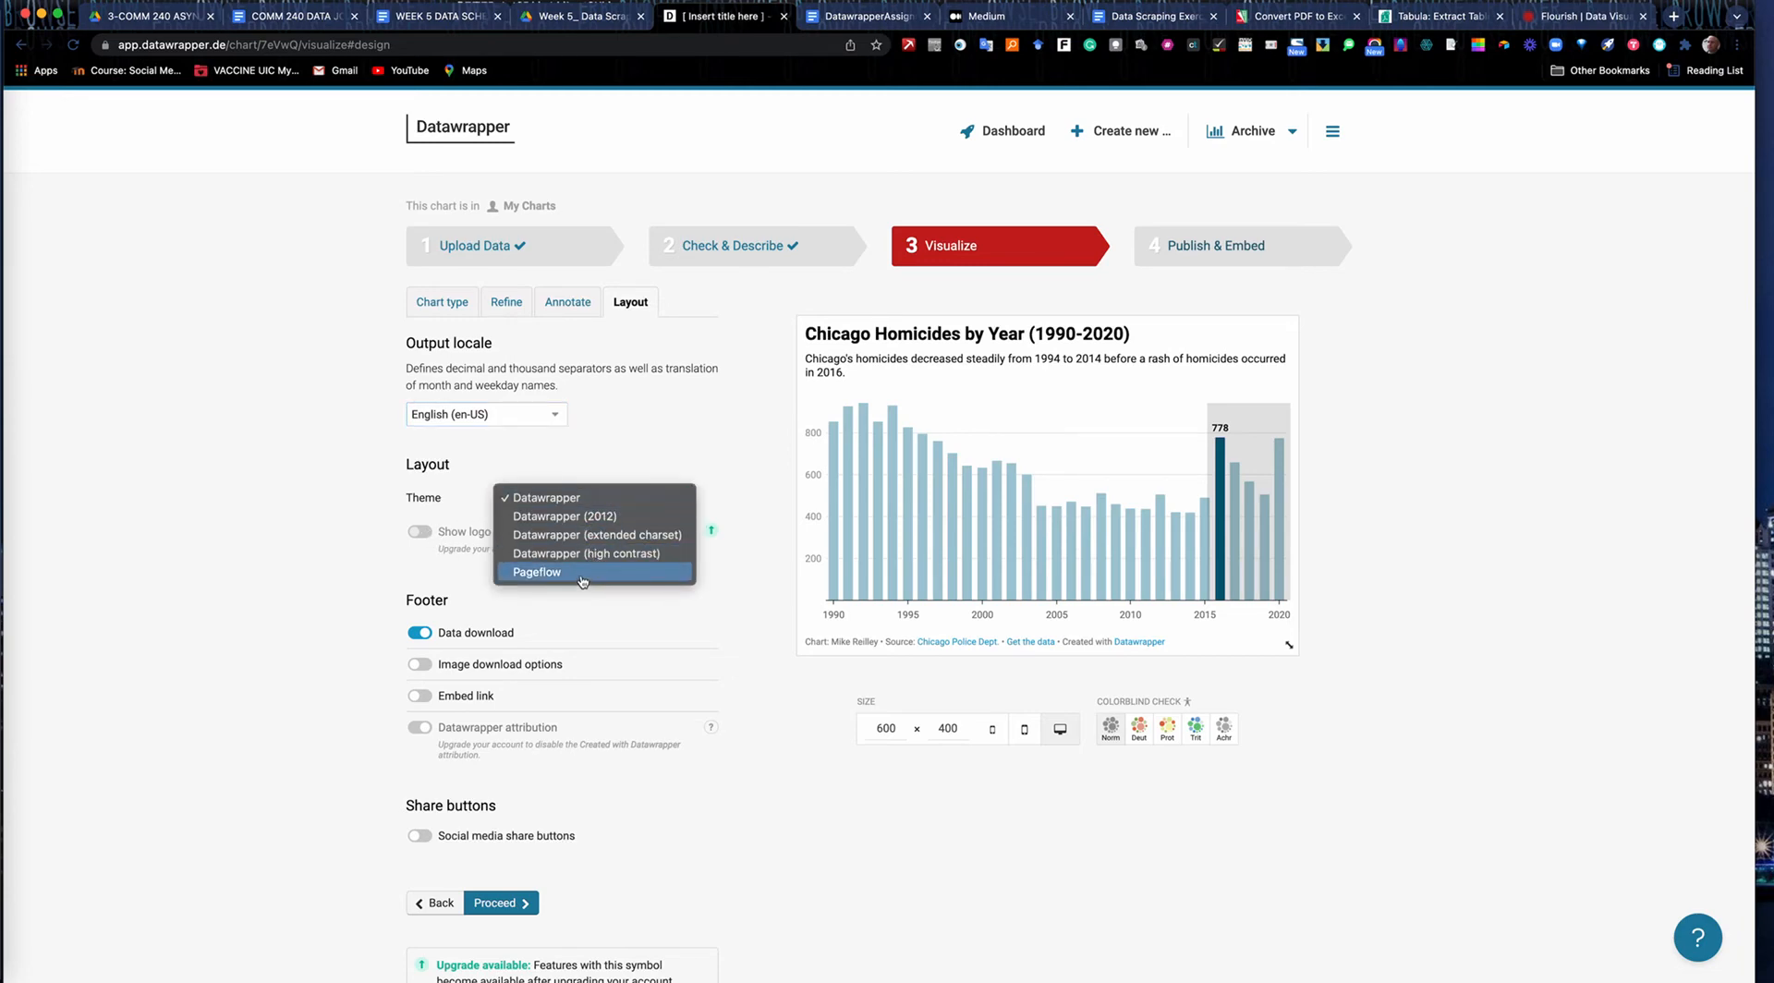
left_click(576, 504)
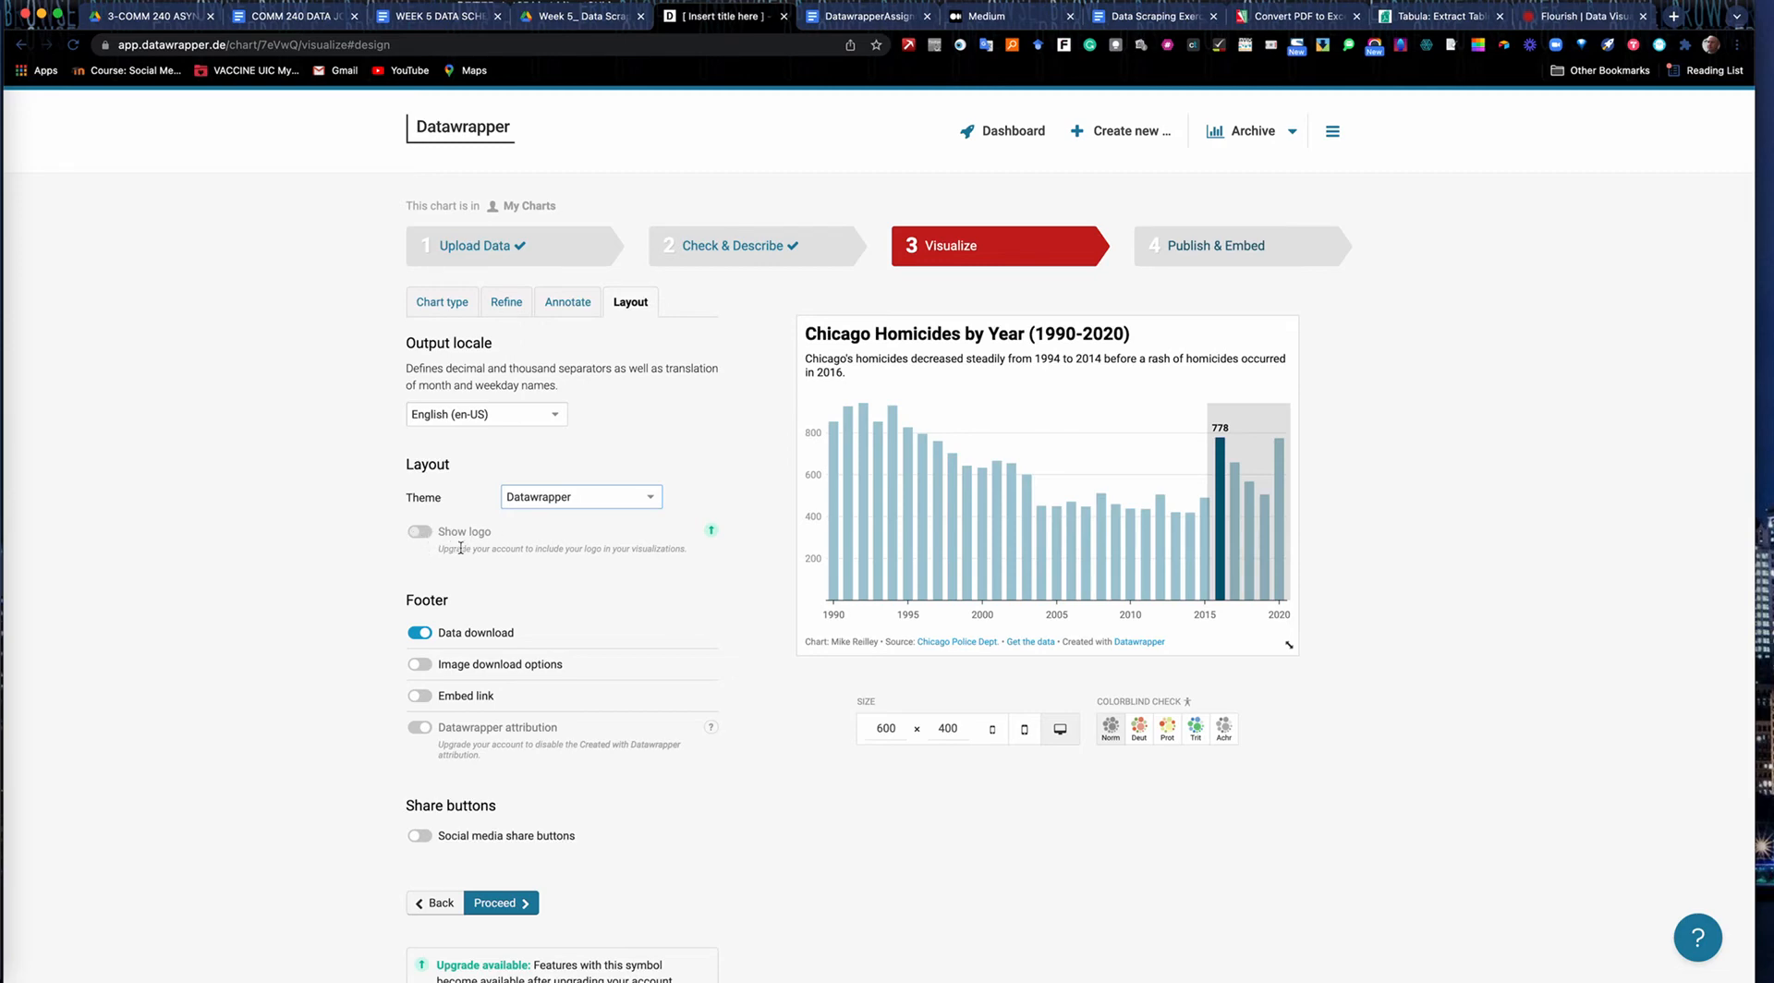
Enable the image download options and embed link in the chart footer, and turn on the social media share buttons.
scroll(440, 588, "down", 3)
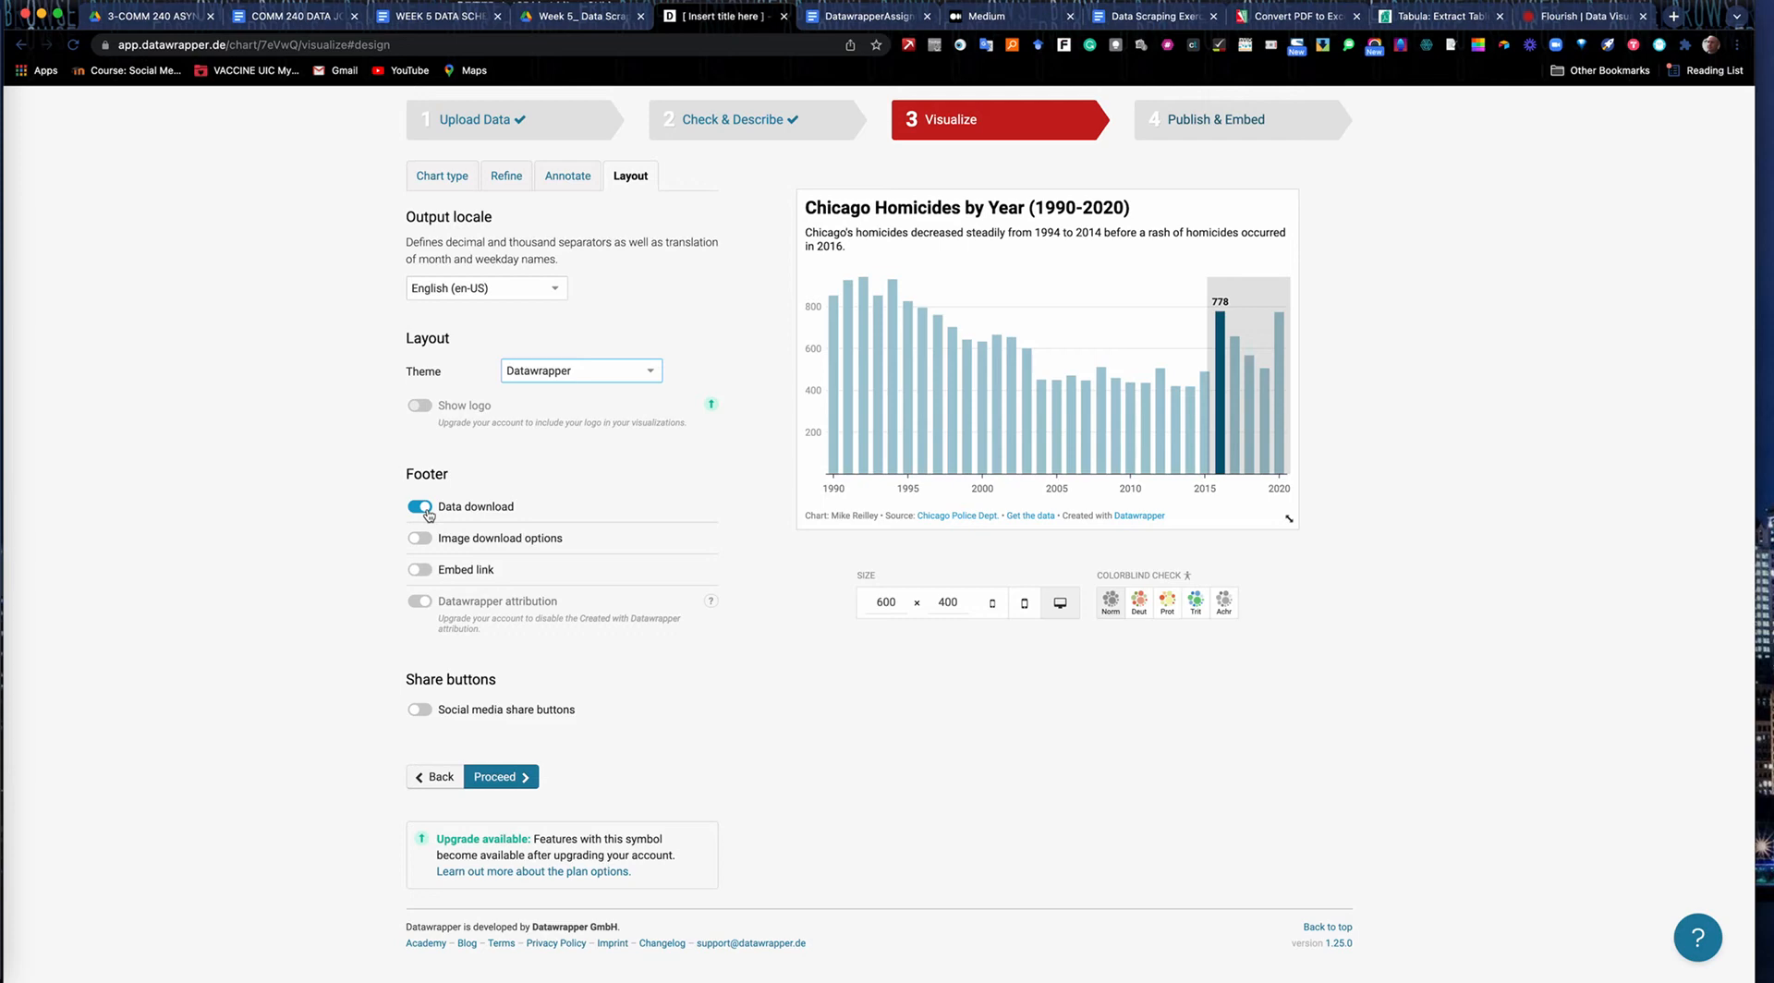
left_click(421, 539)
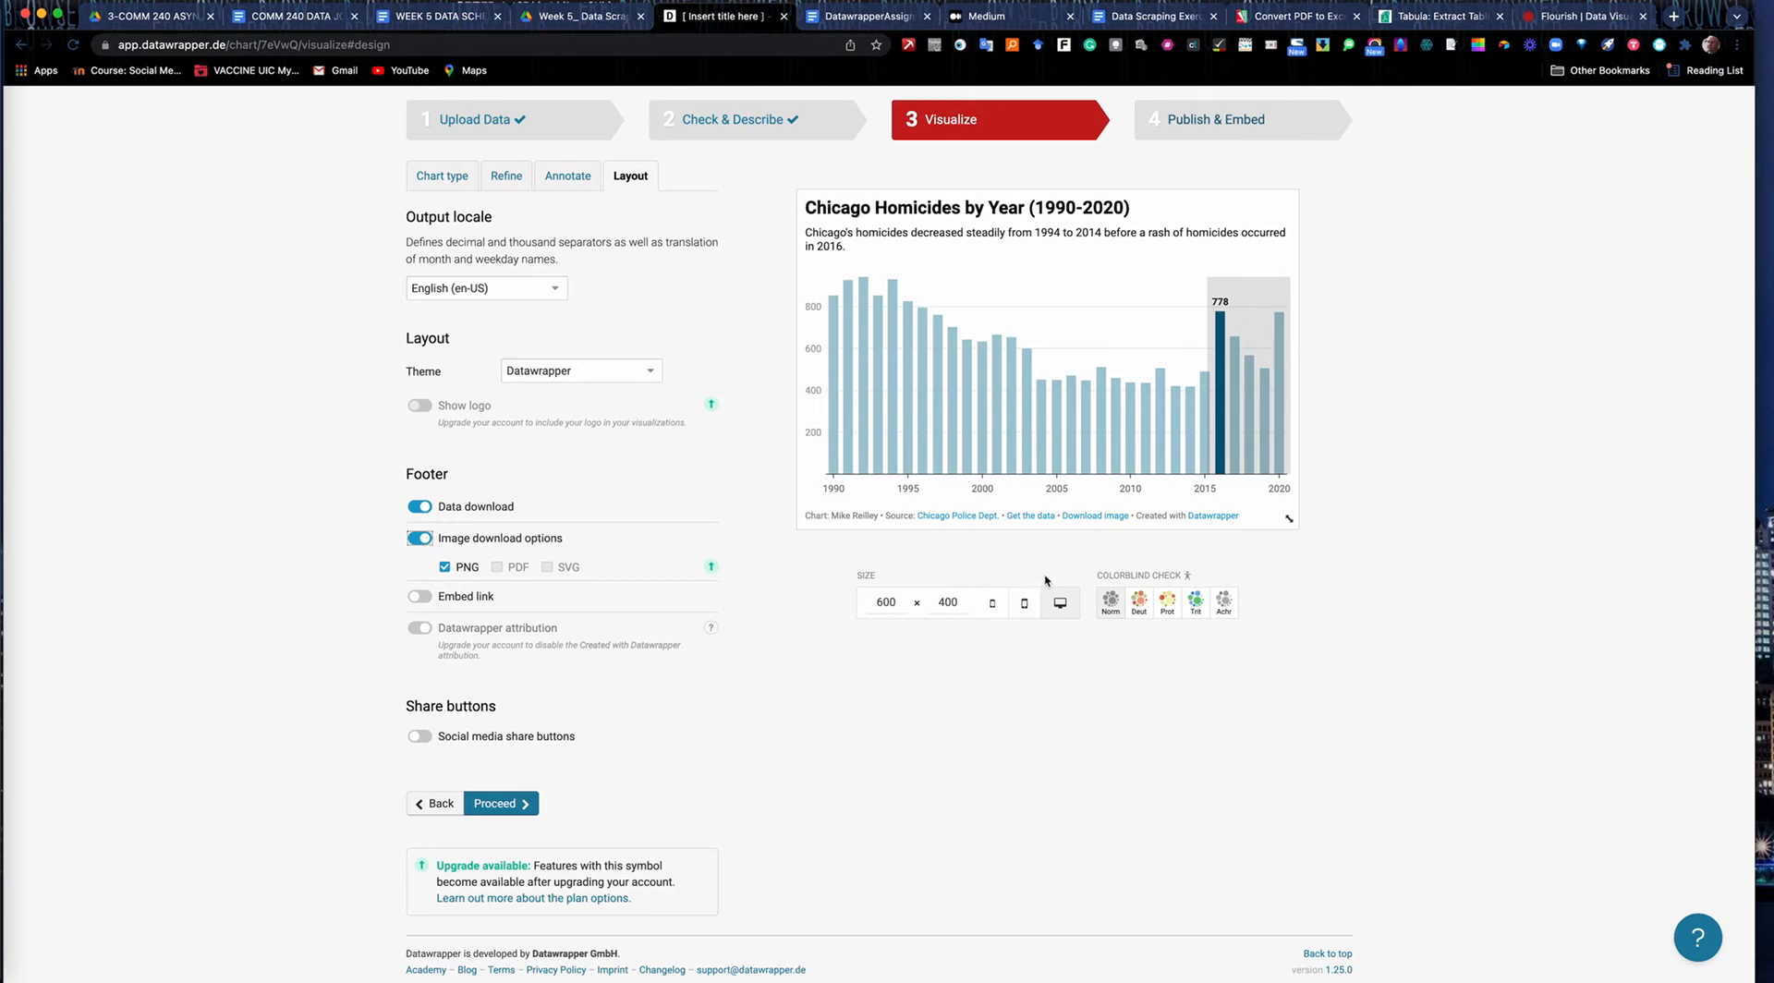
left_click(423, 598)
left_click(420, 736)
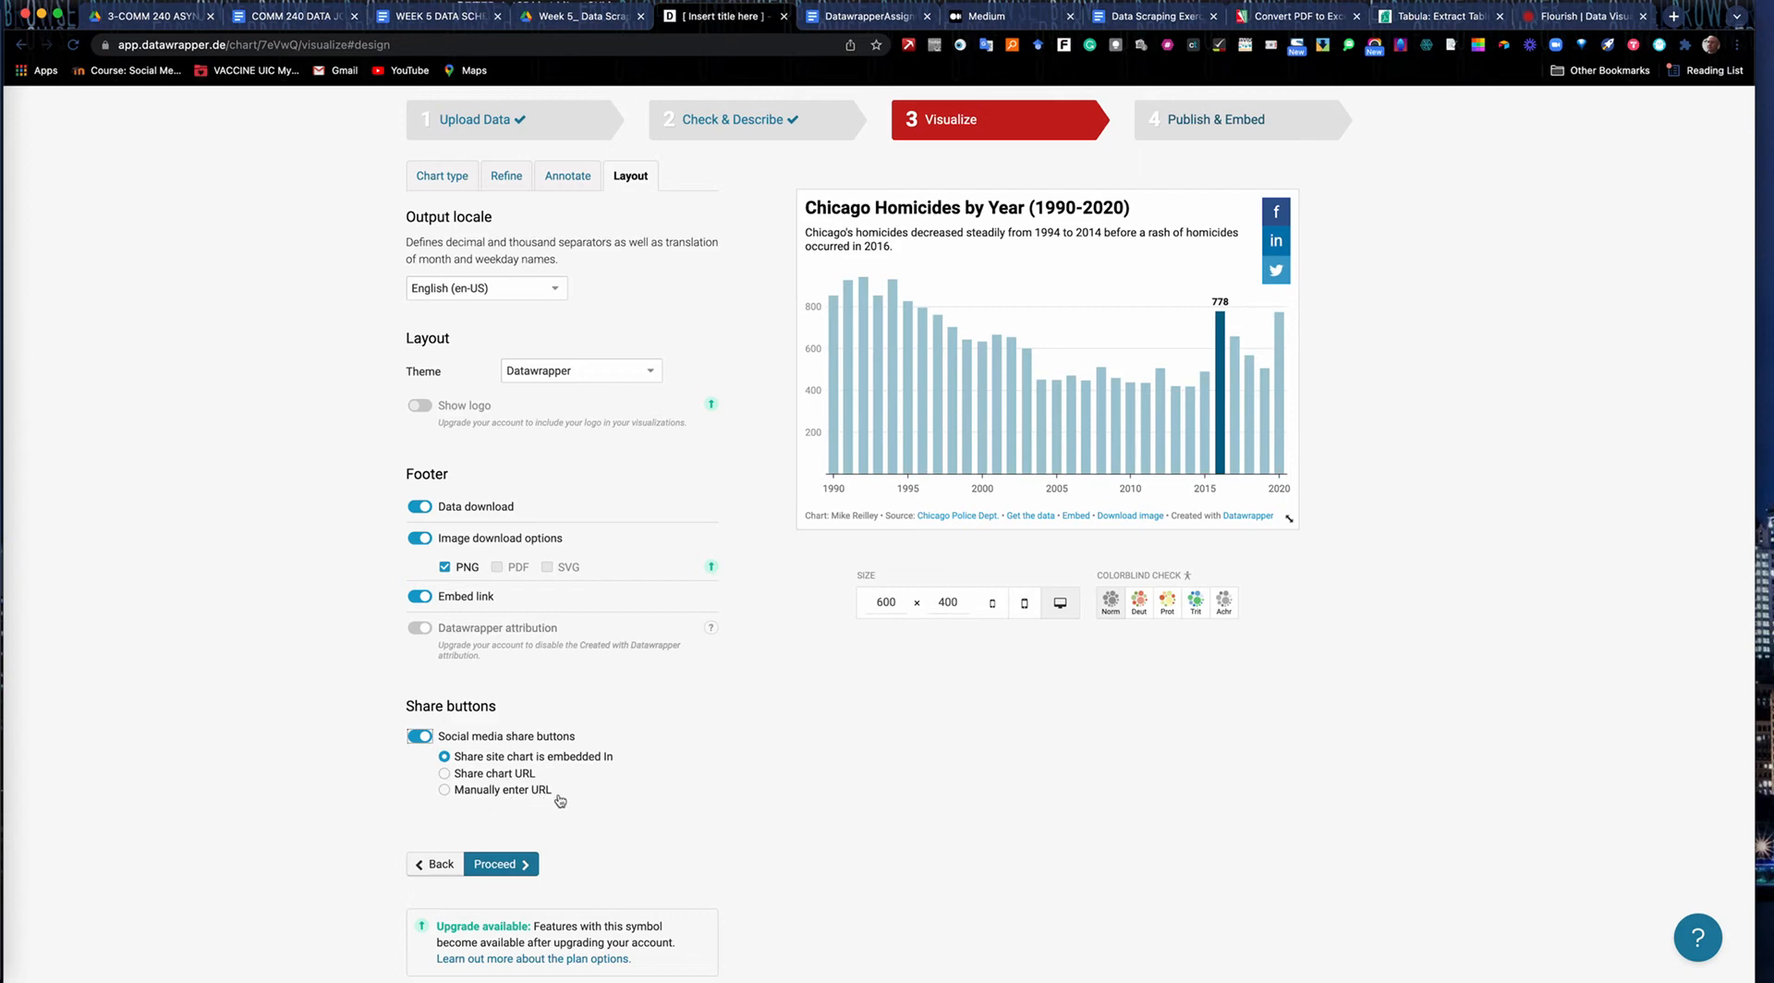
Publish the chart and copy its visualization-only link.
left_click(503, 865)
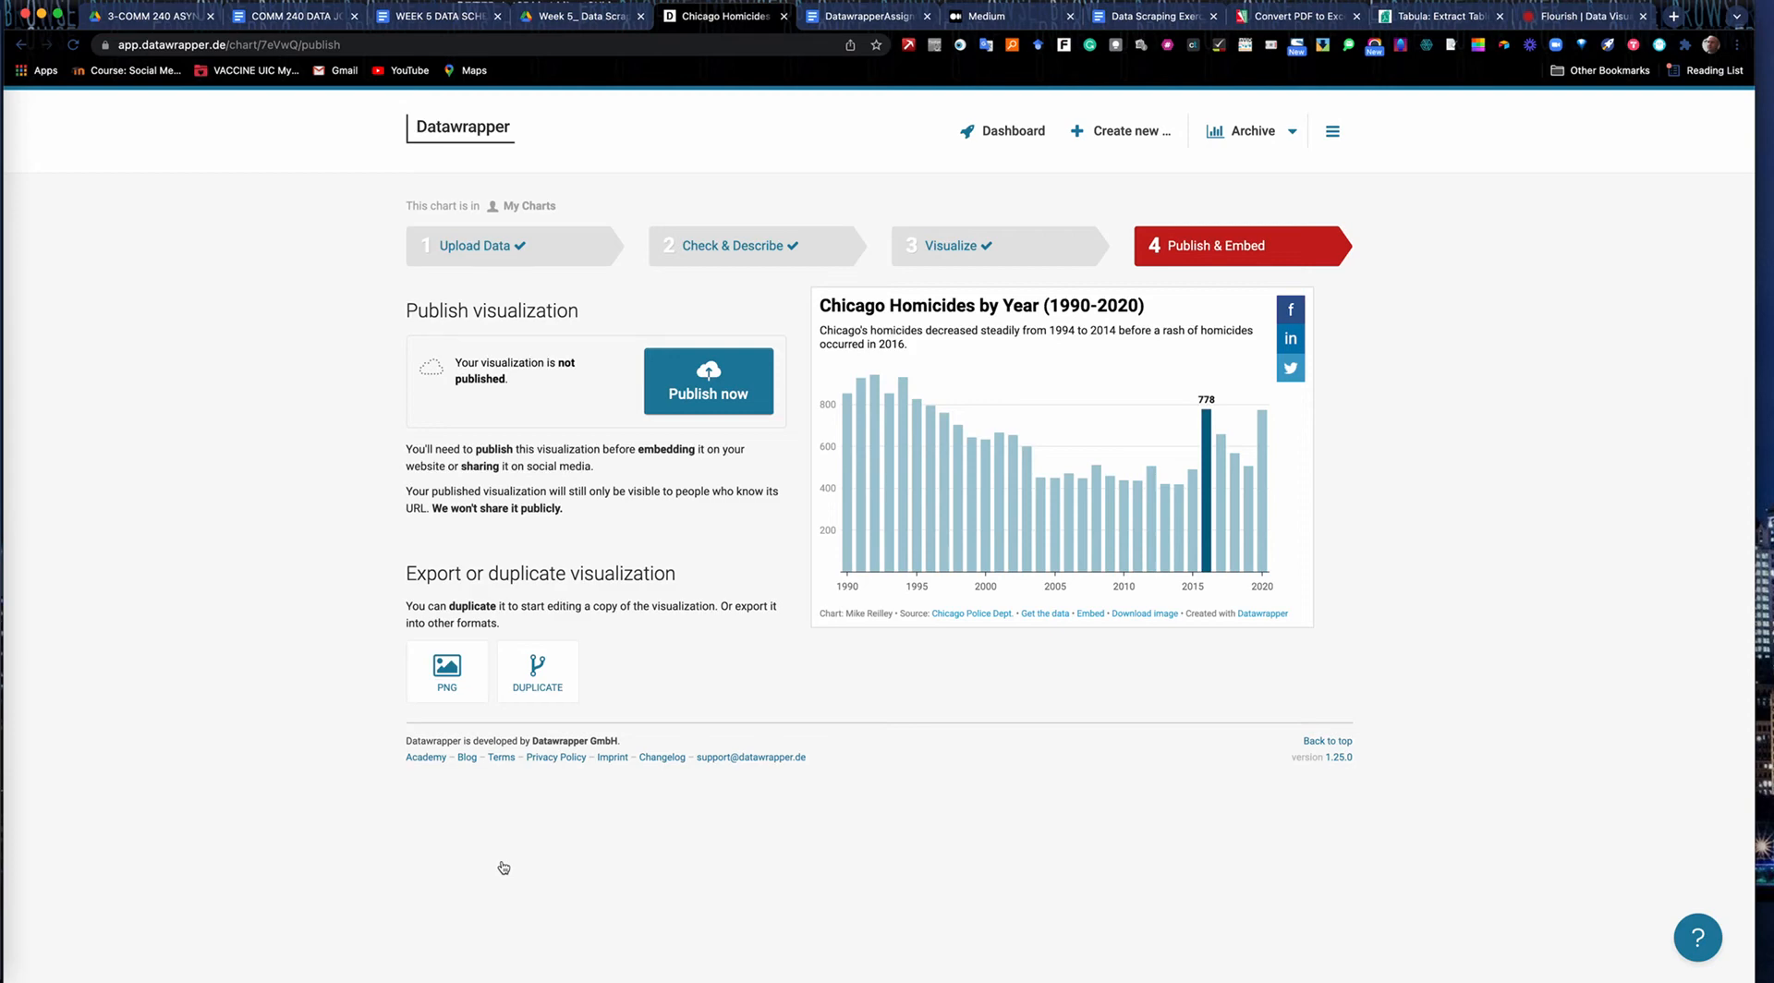
left_click(713, 383)
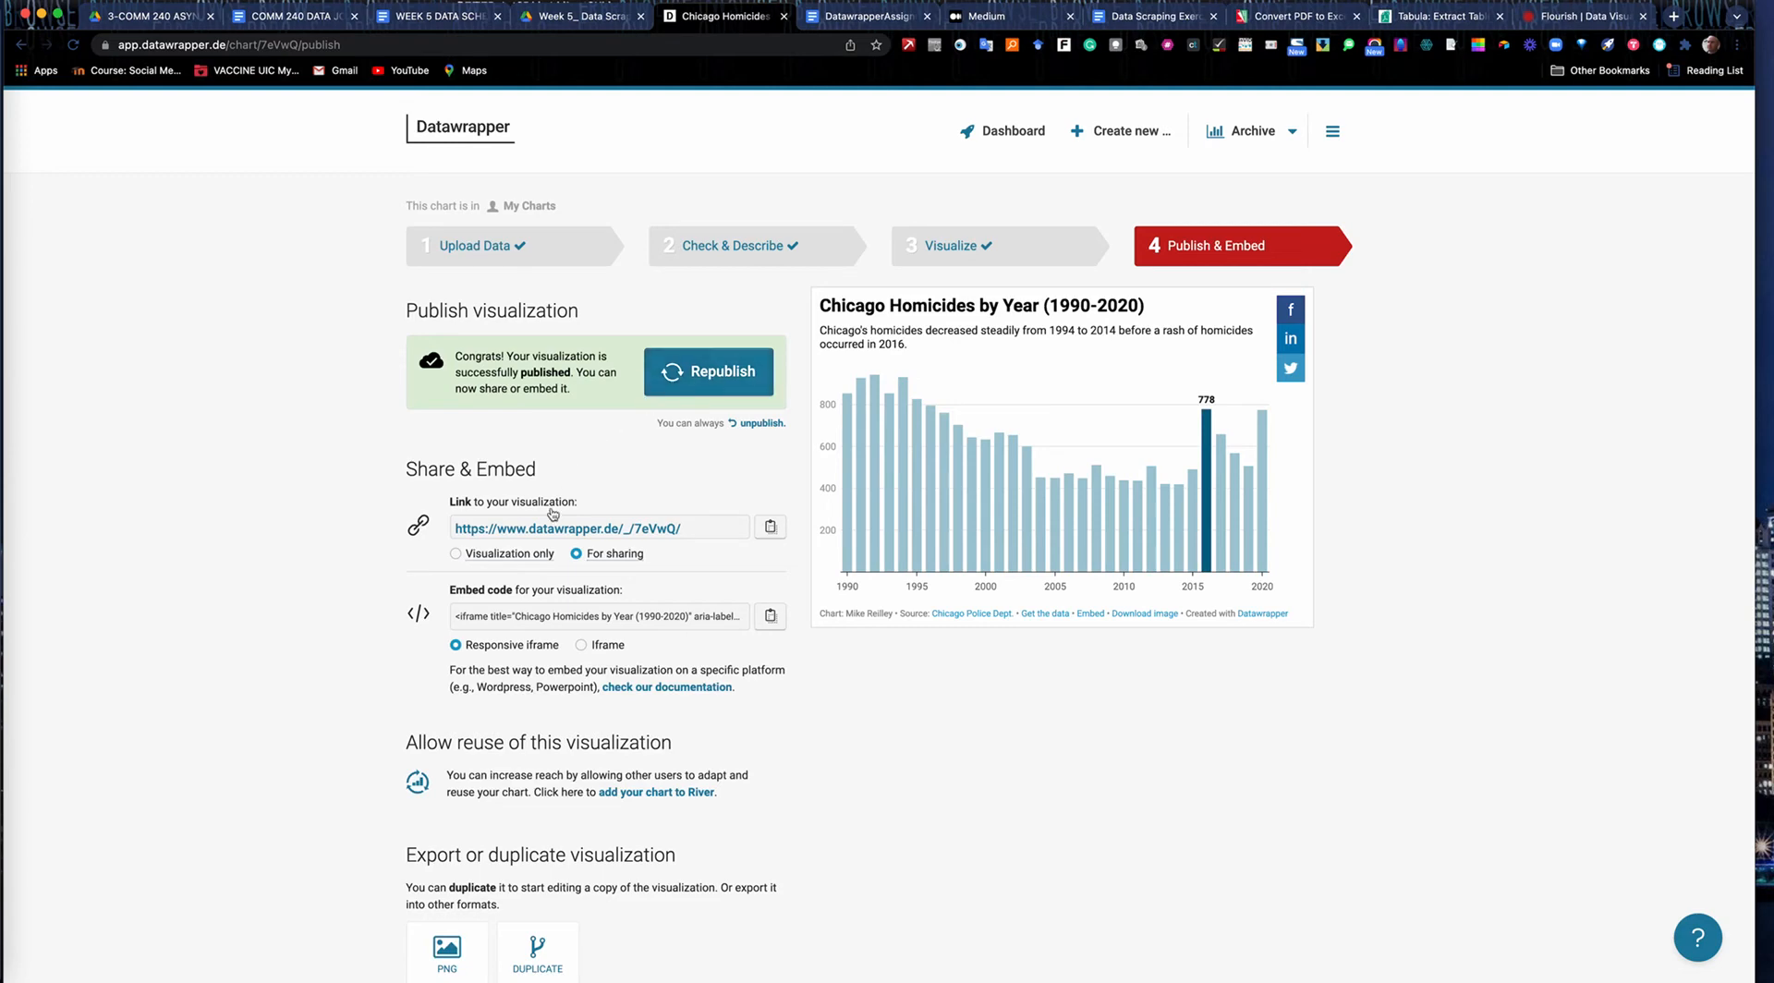
left_click(457, 557)
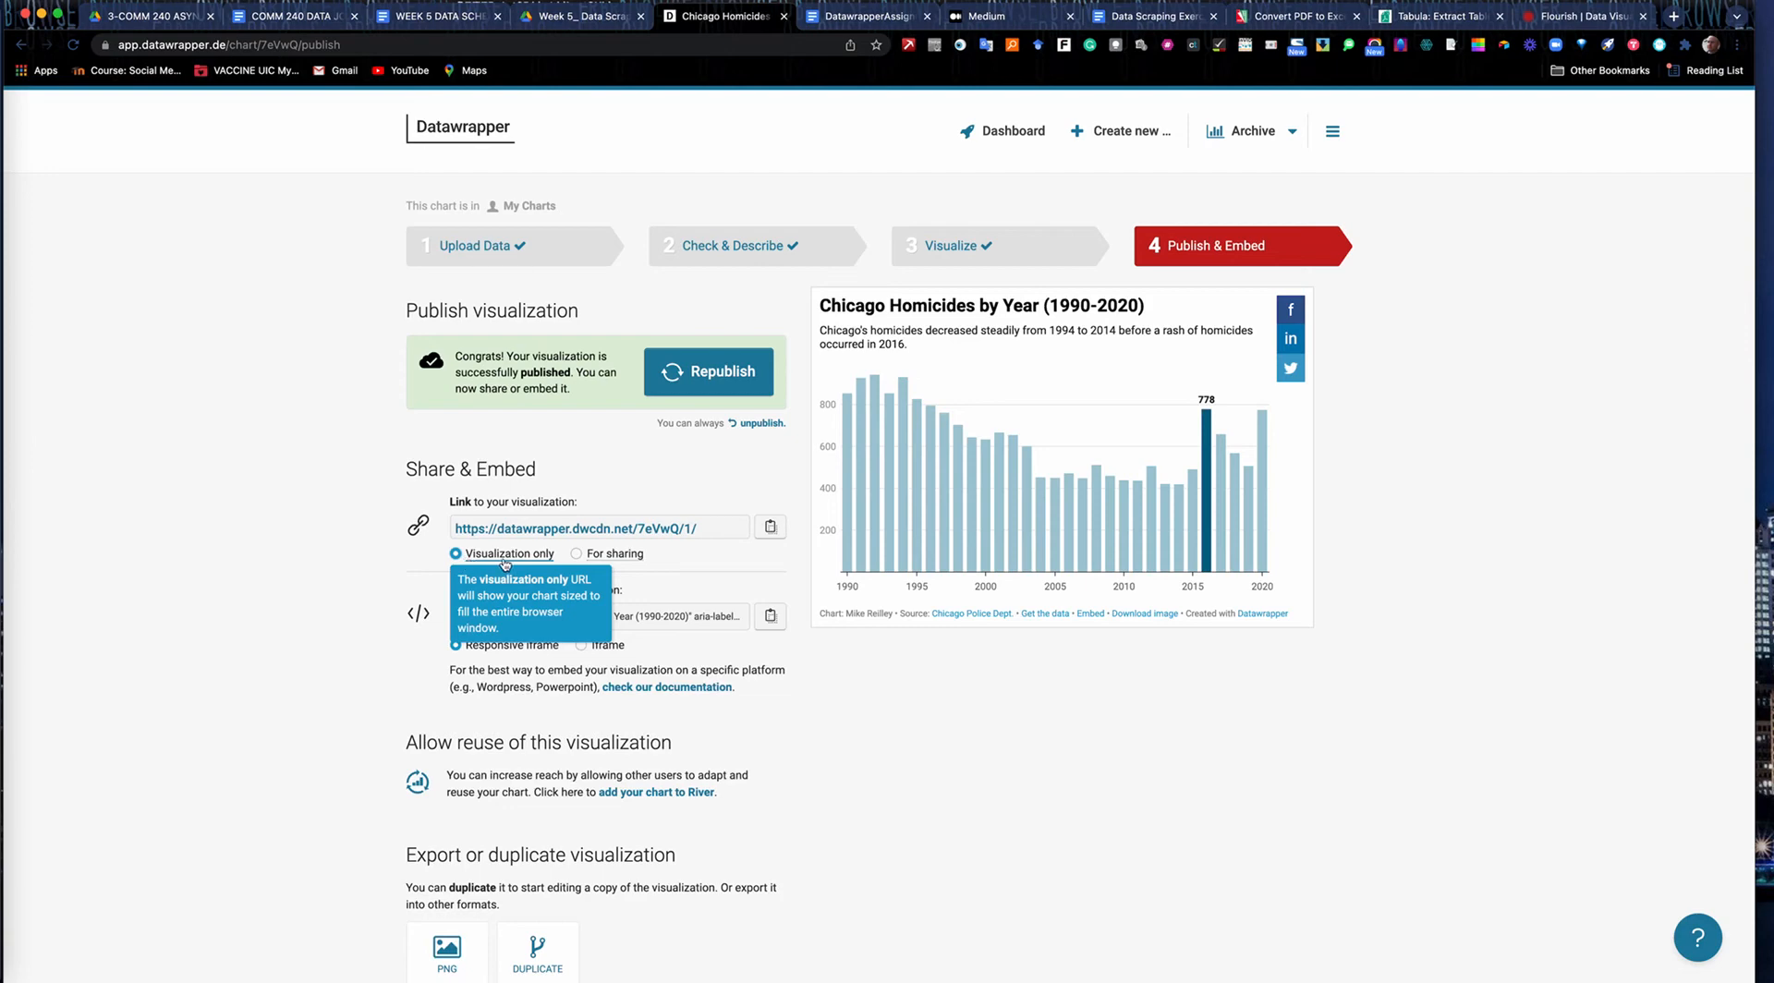
left_click(770, 527)
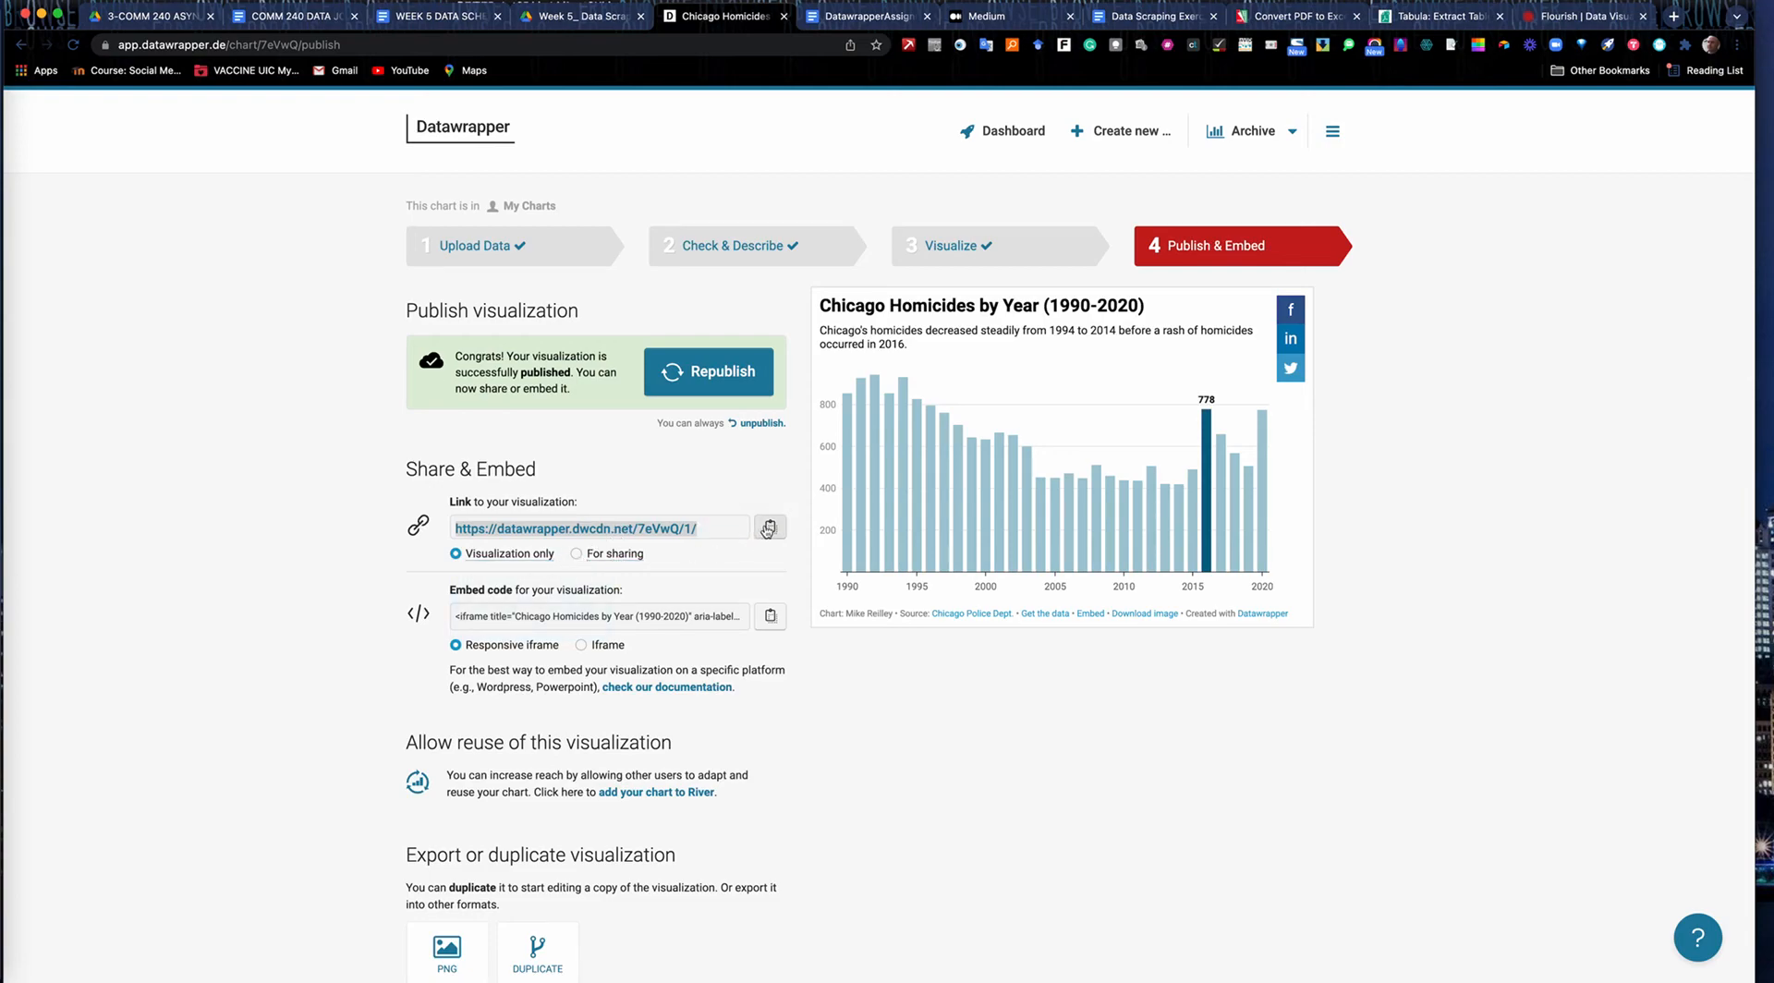
Switch to Medium and start a new story titled "Datawrapper Practice".
left_click(993, 20)
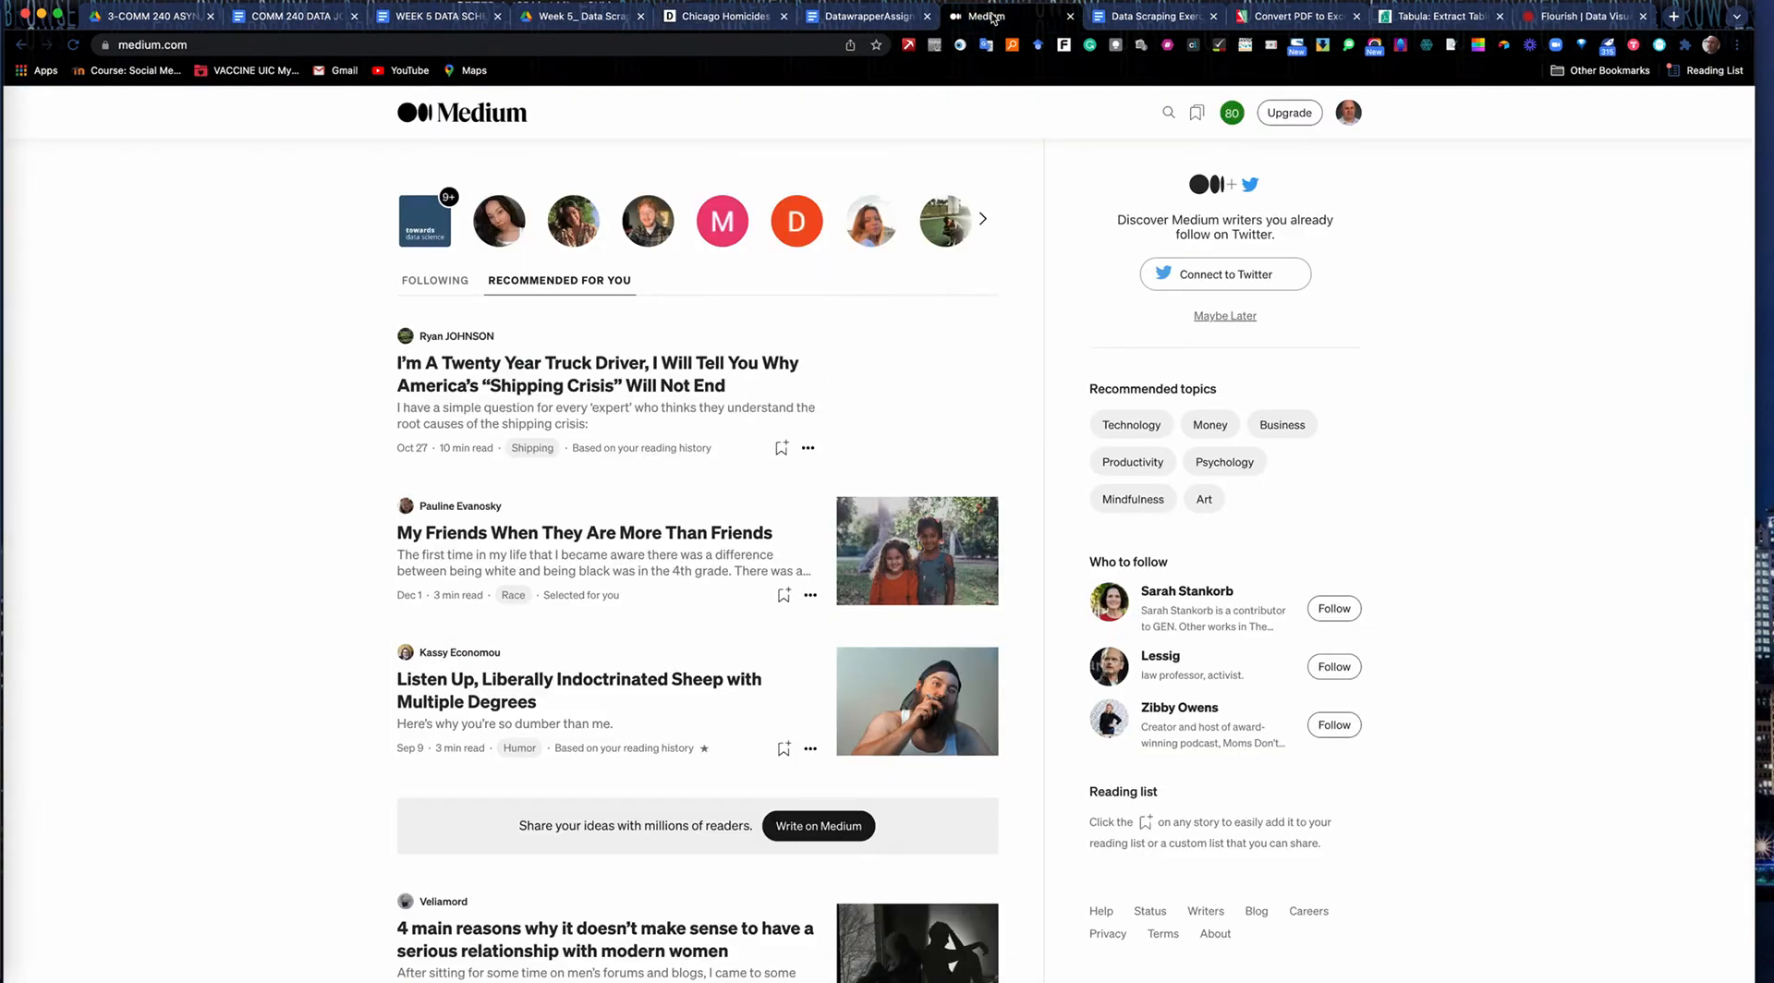
left_click(1349, 113)
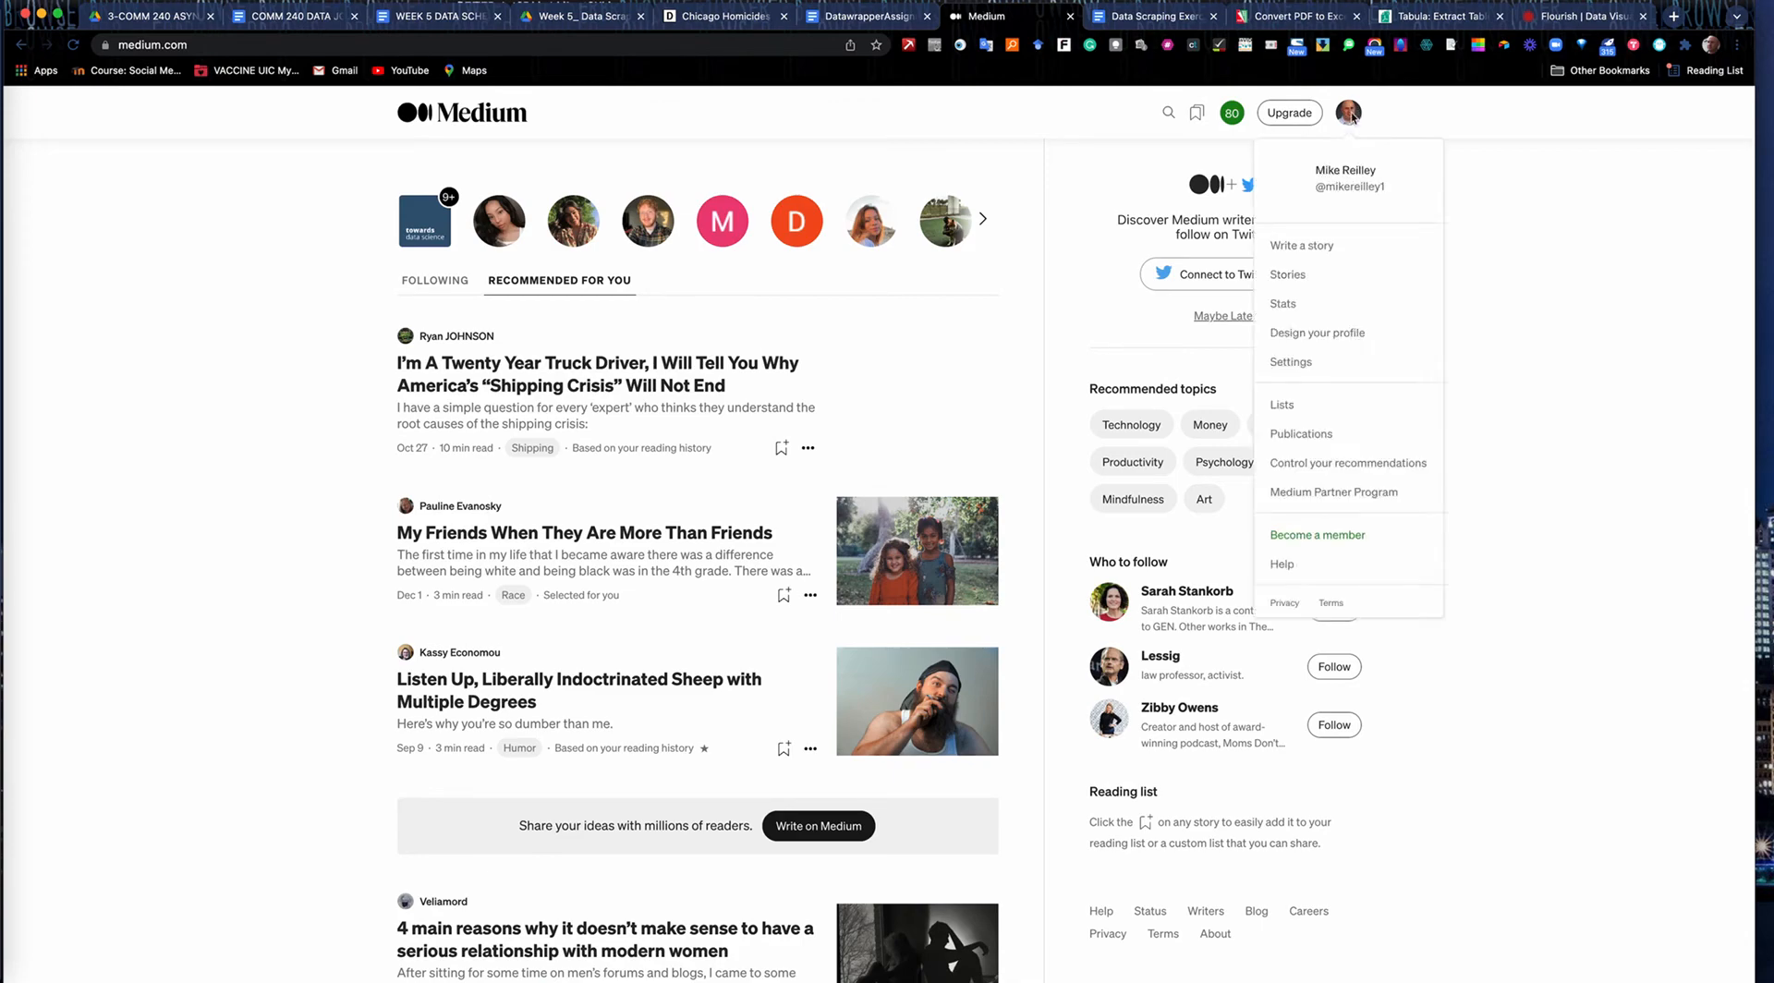
left_click(1316, 248)
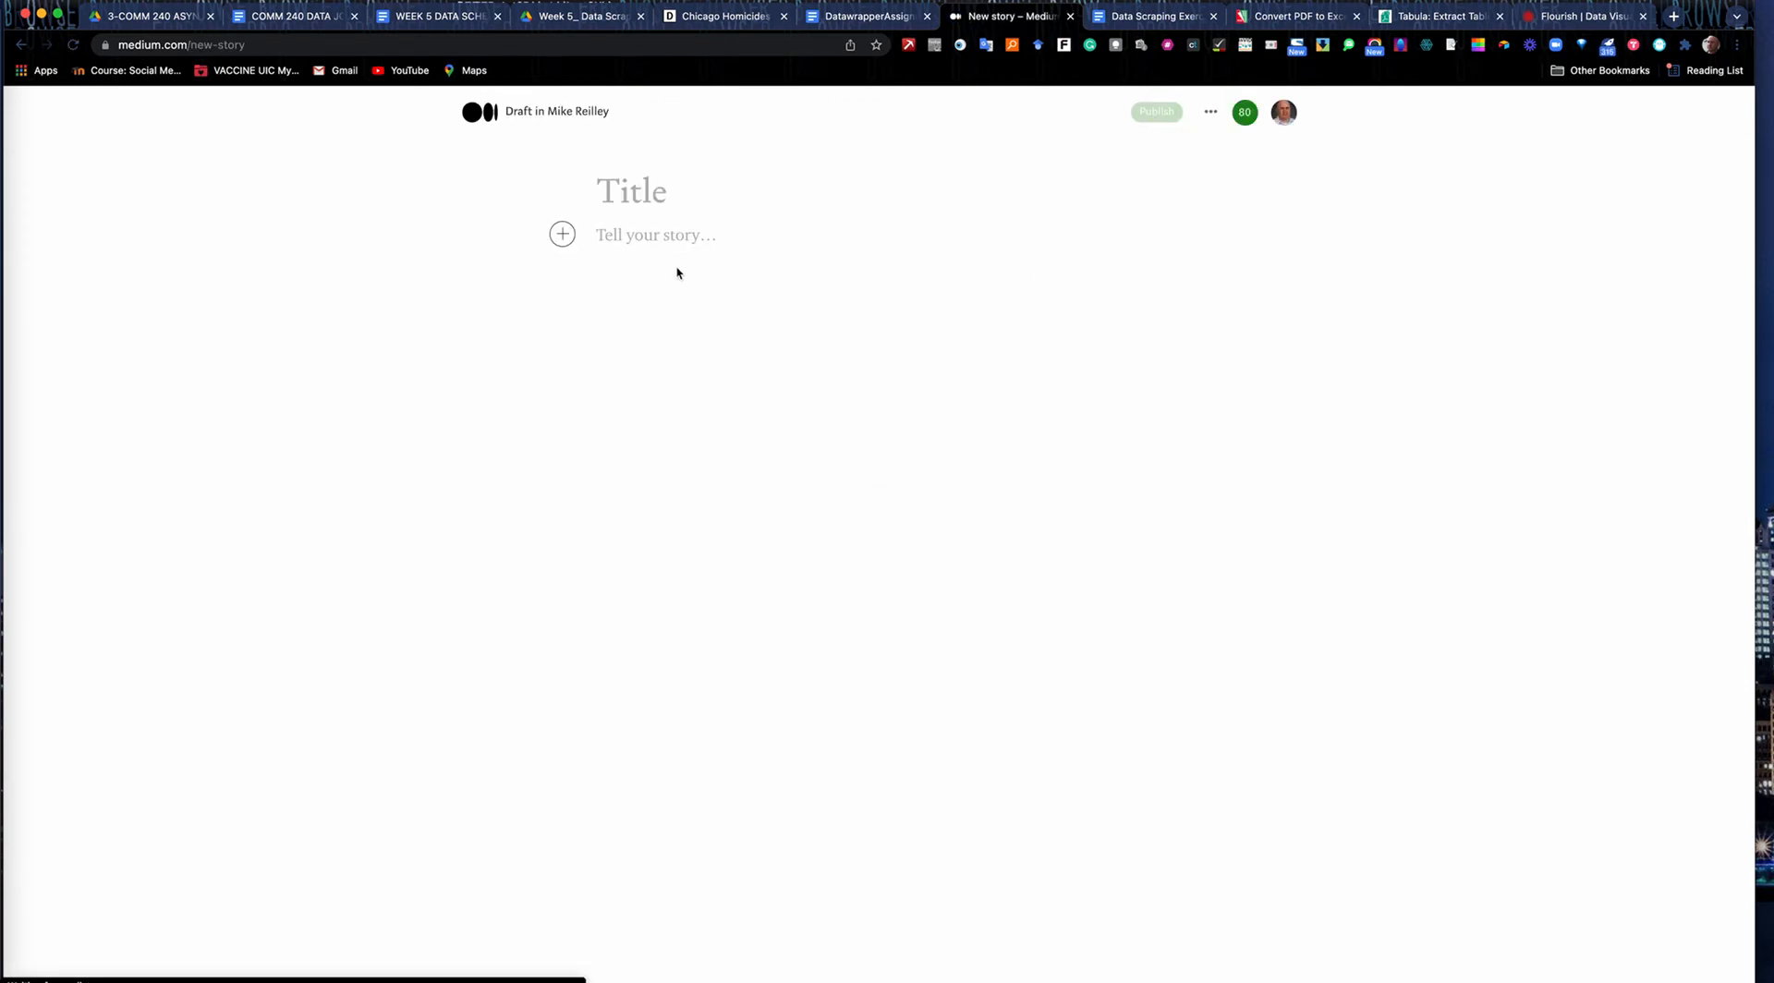
left_click(624, 207)
type("Da")
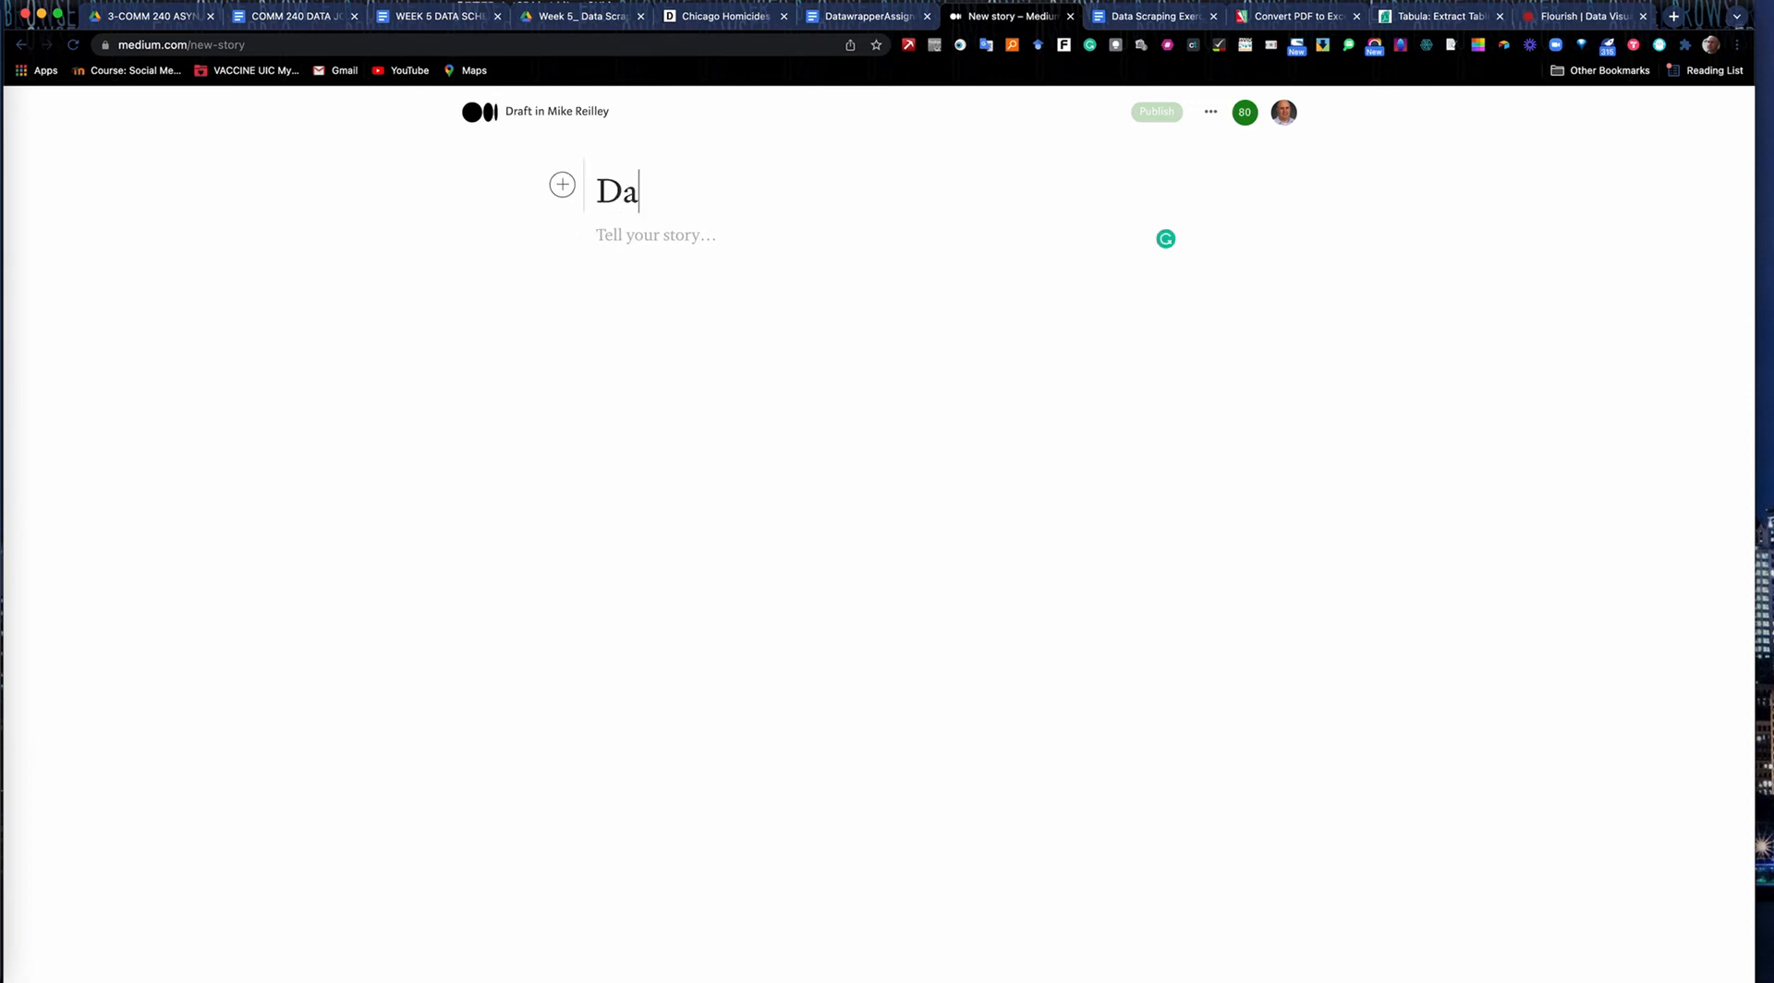
type("tawrapper Practice")
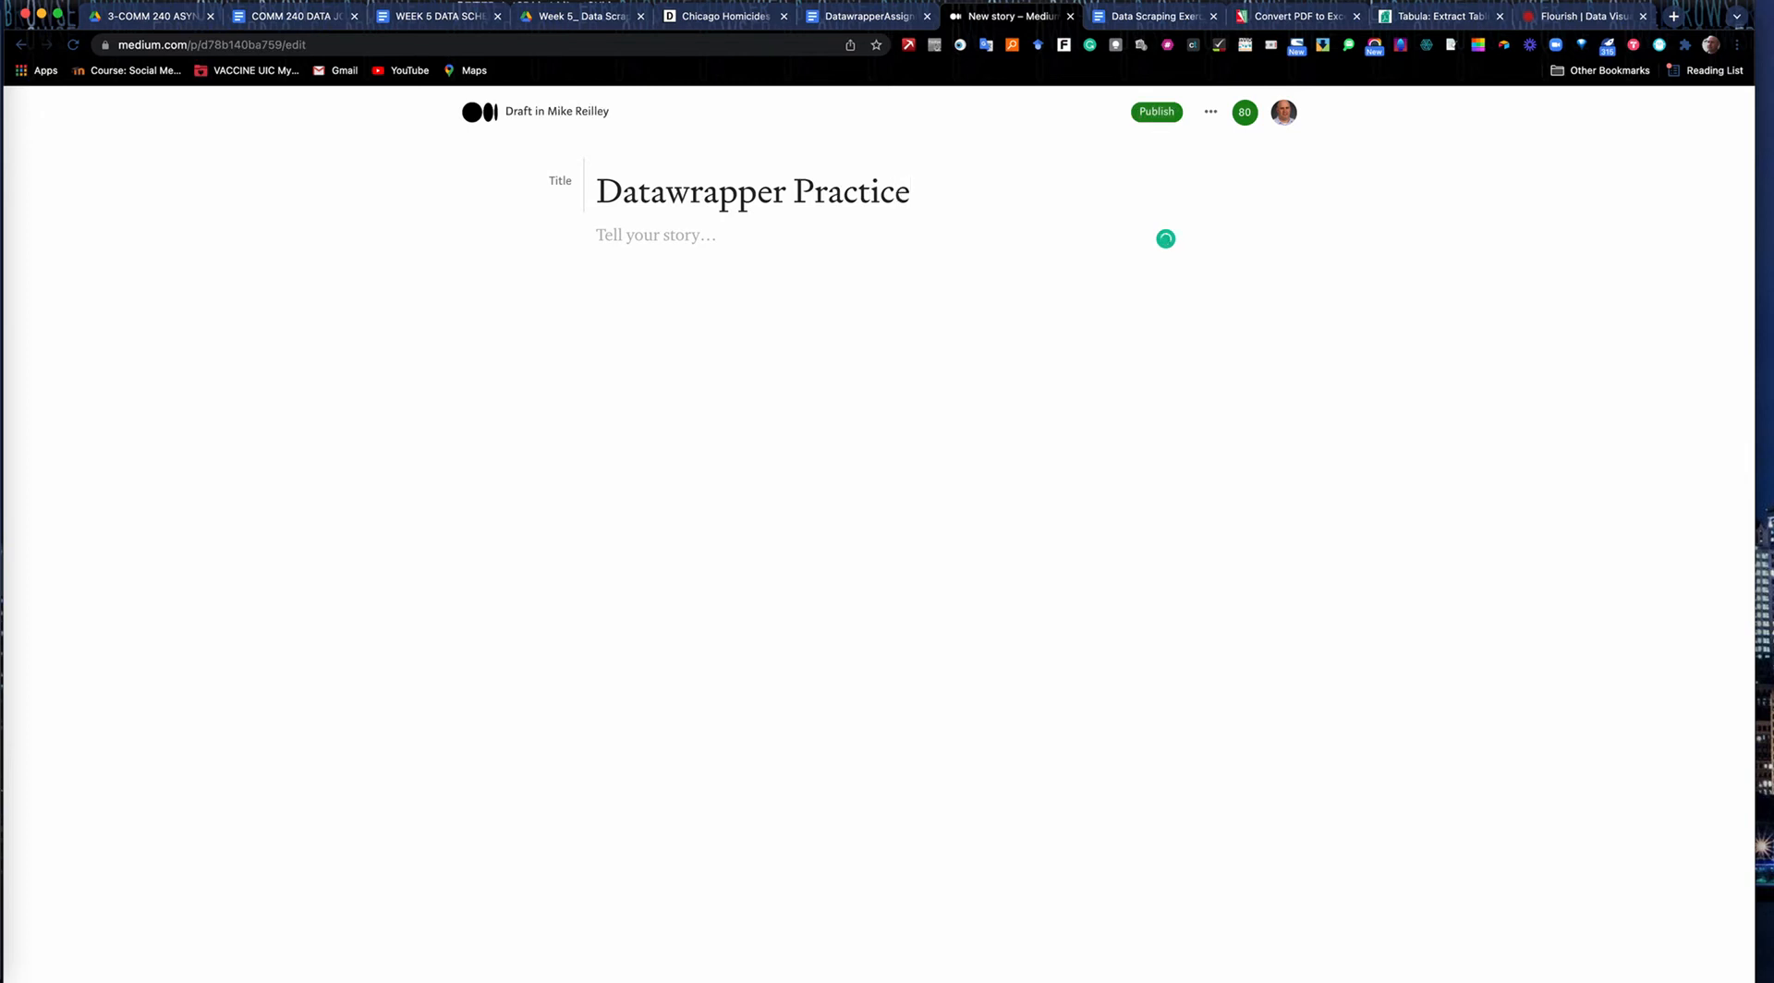
Embed the copied visualization-only chart link in the body of the story, below the title.
left_click(612, 233)
left_click(563, 235)
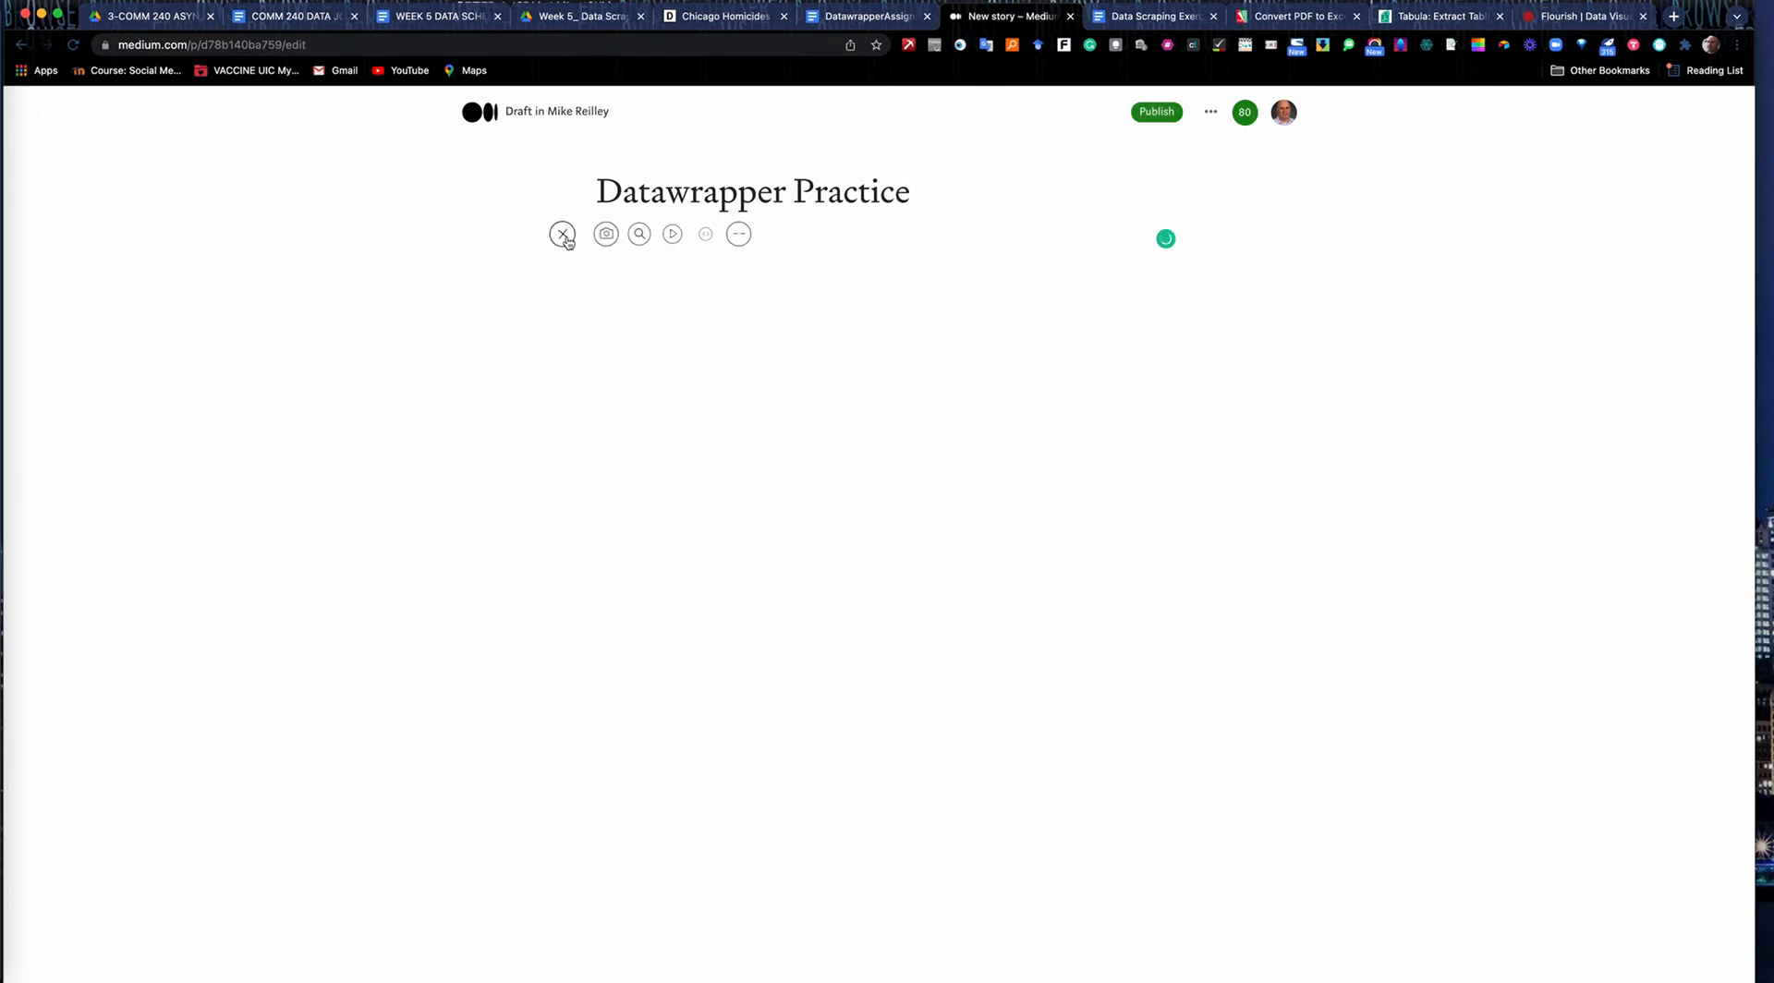
left_click(706, 234)
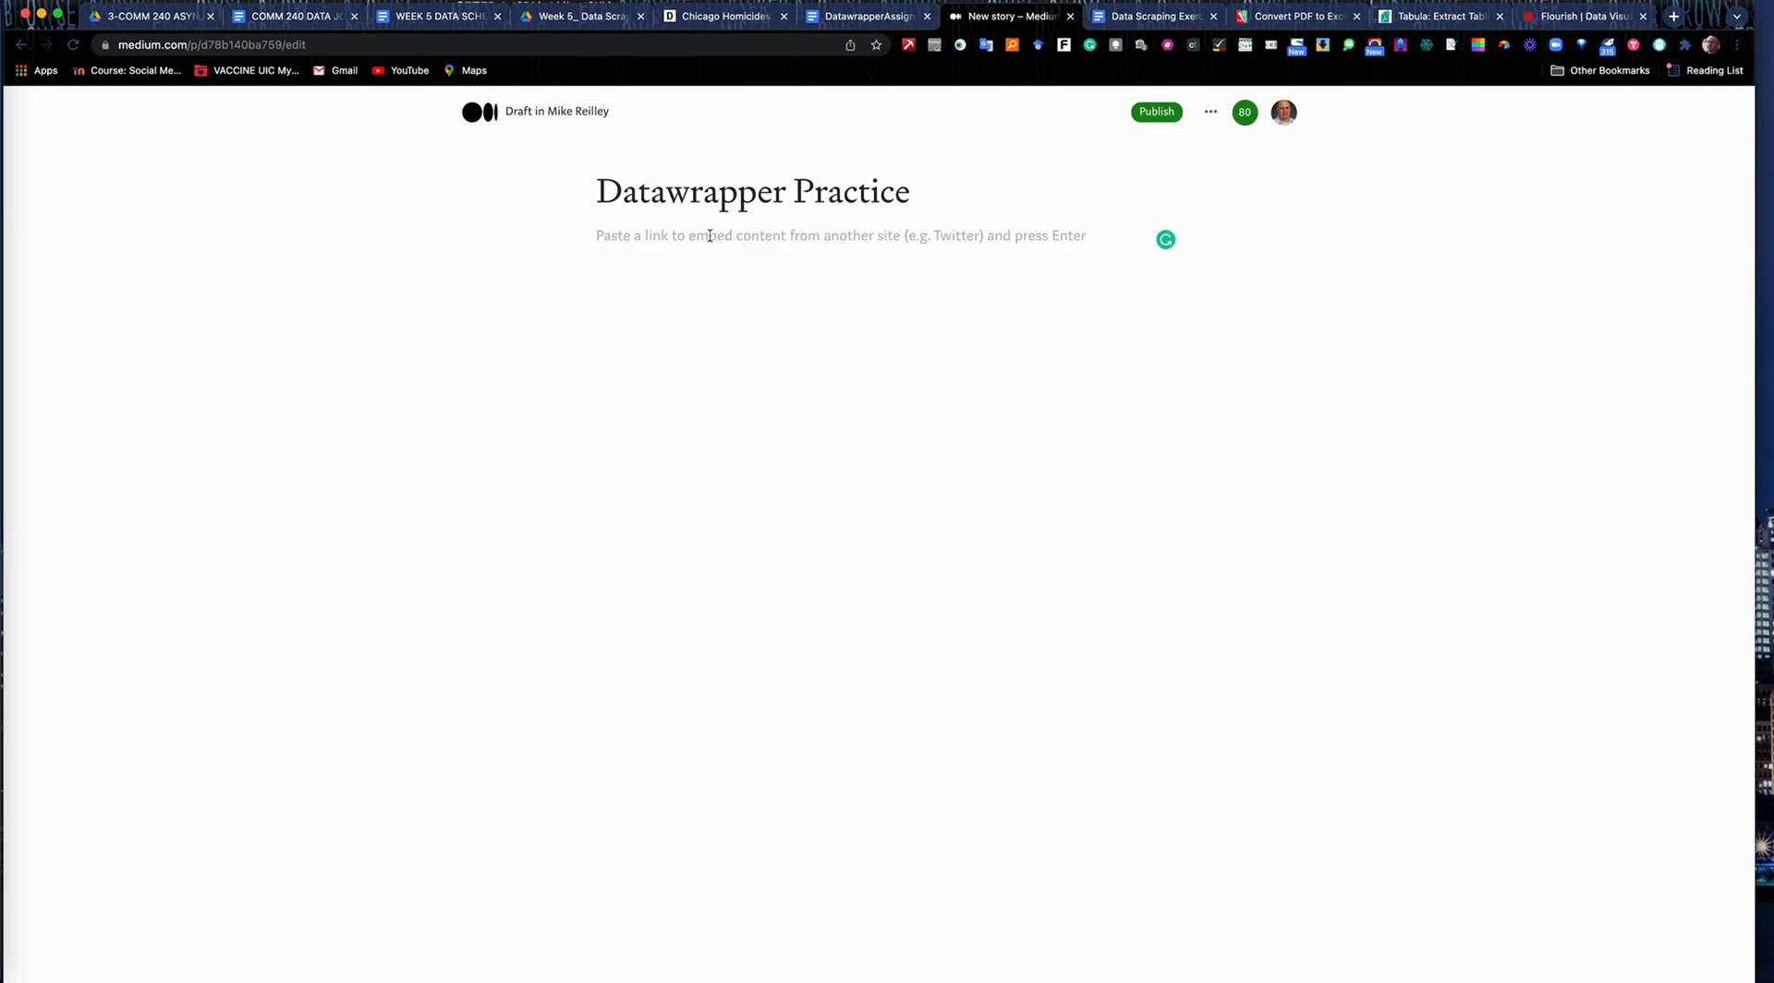
key("super+v")
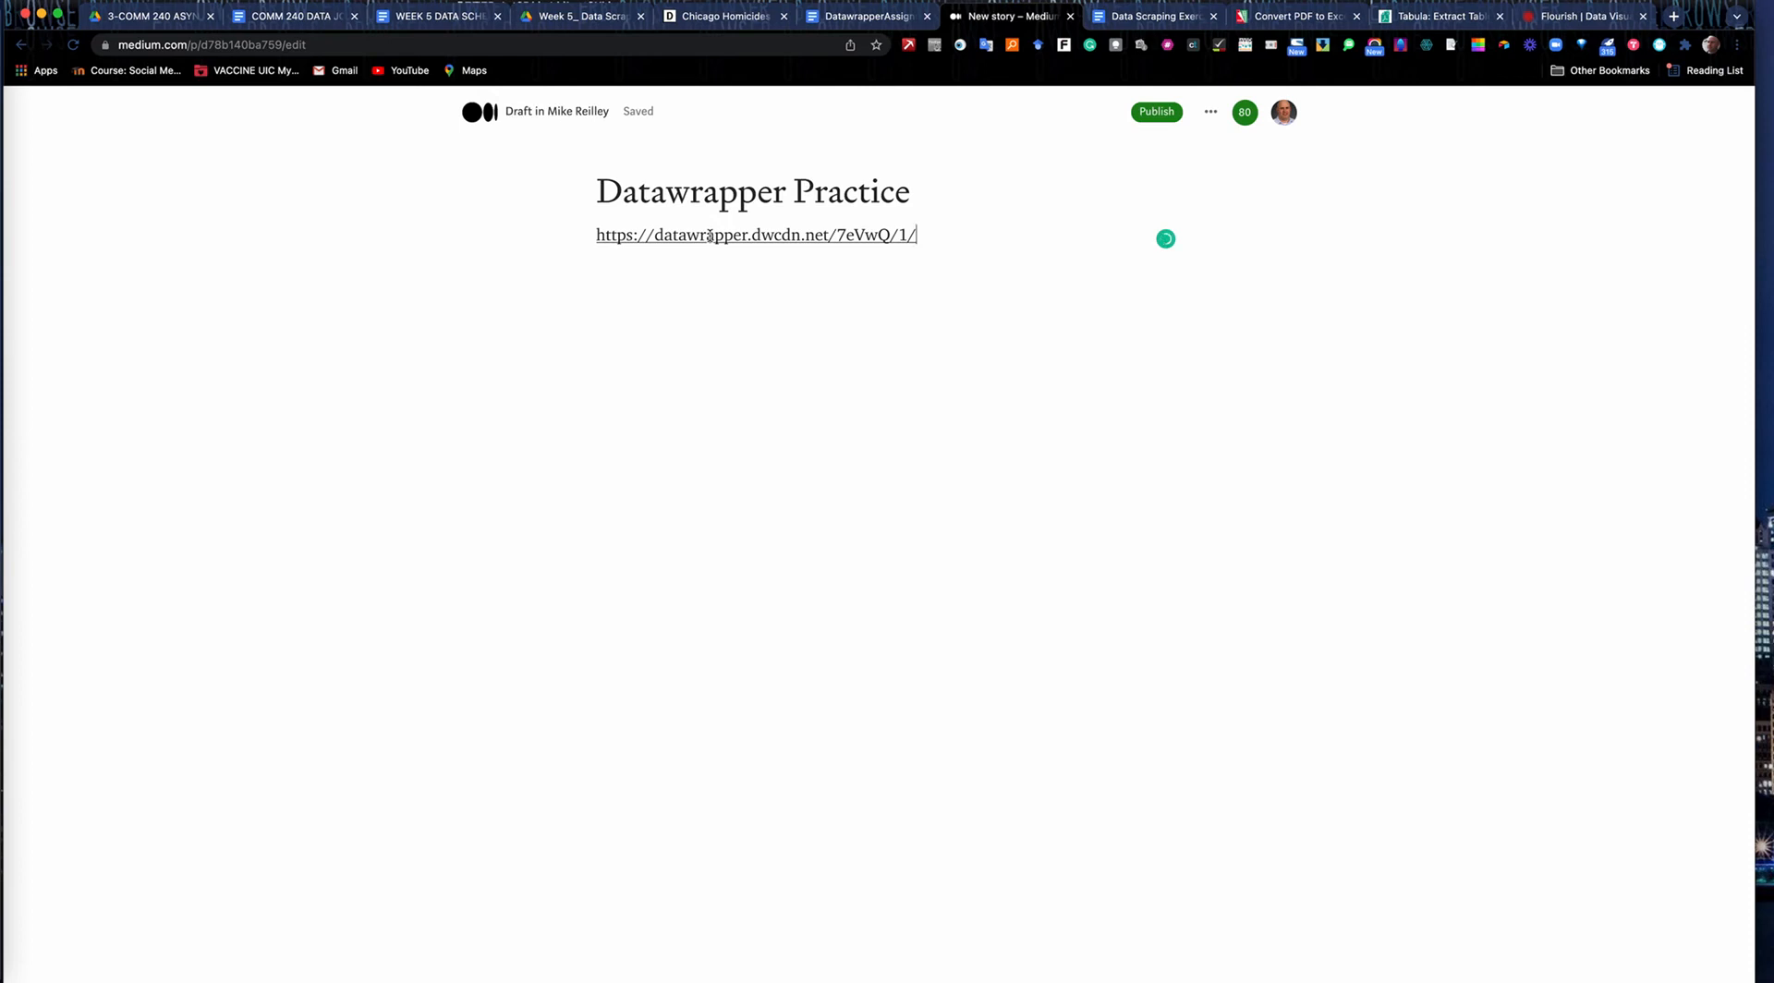
key("Return")
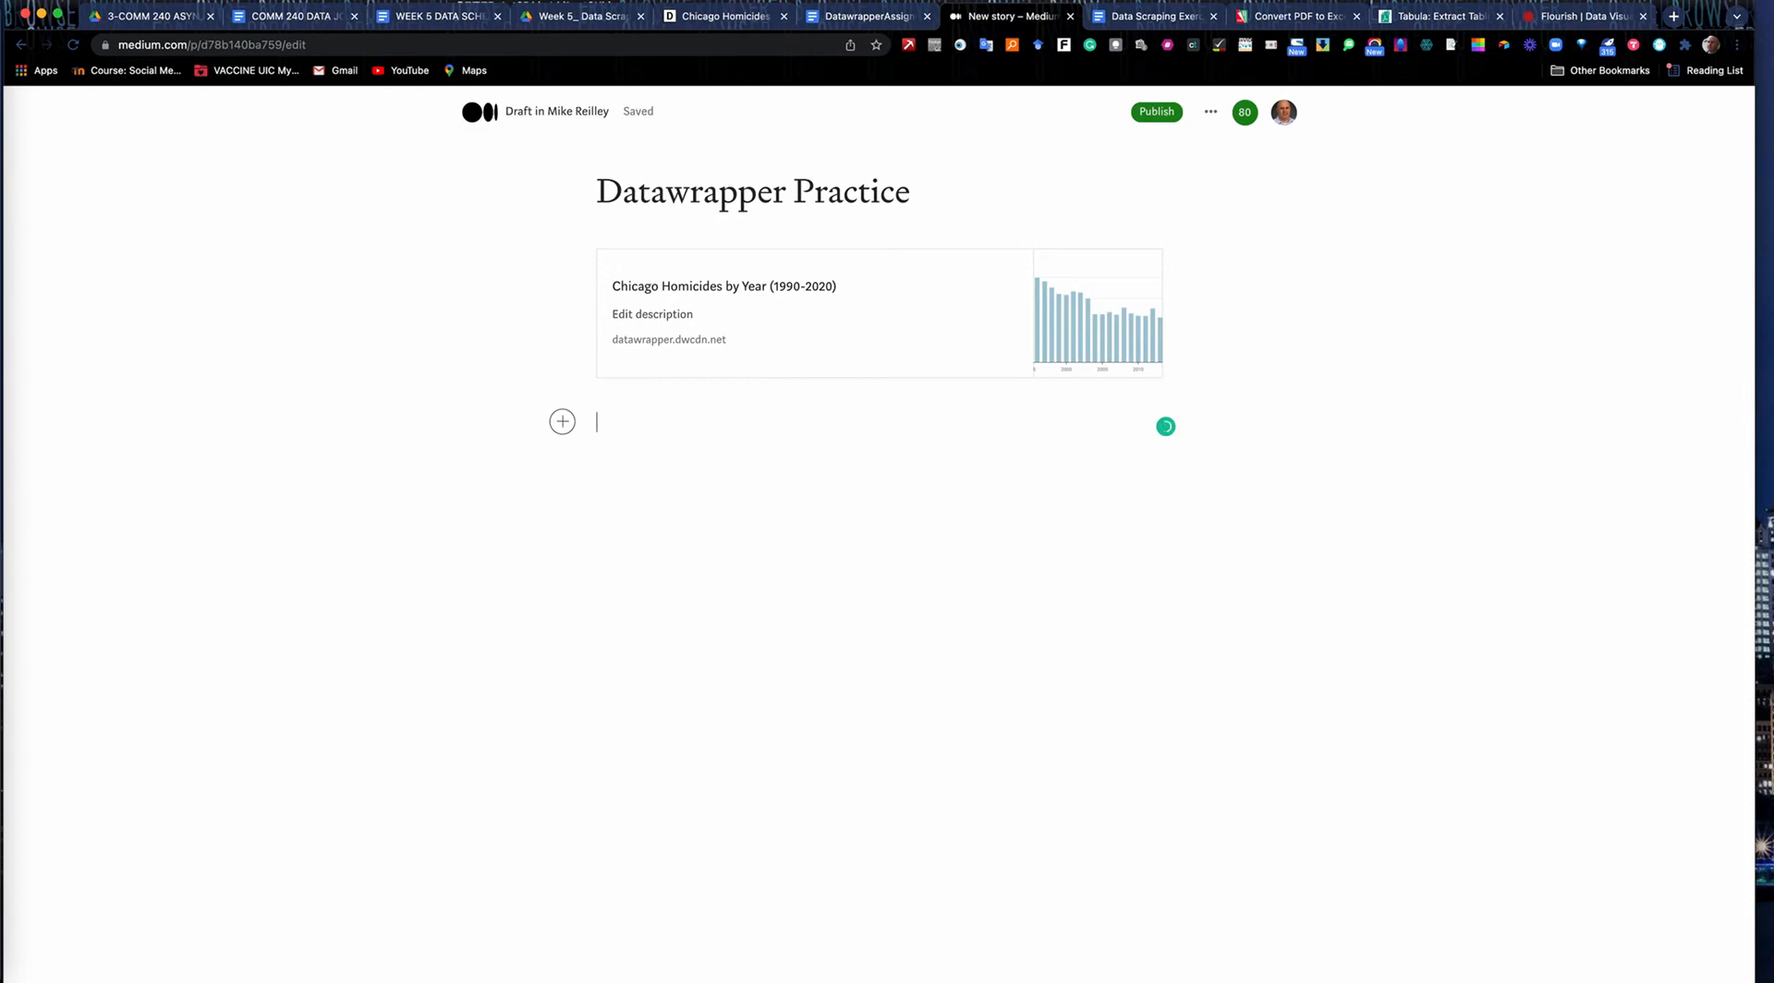
Return to Datawrapper, change the published chart's link type to For sharing, and copy that link.
left_click(859, 18)
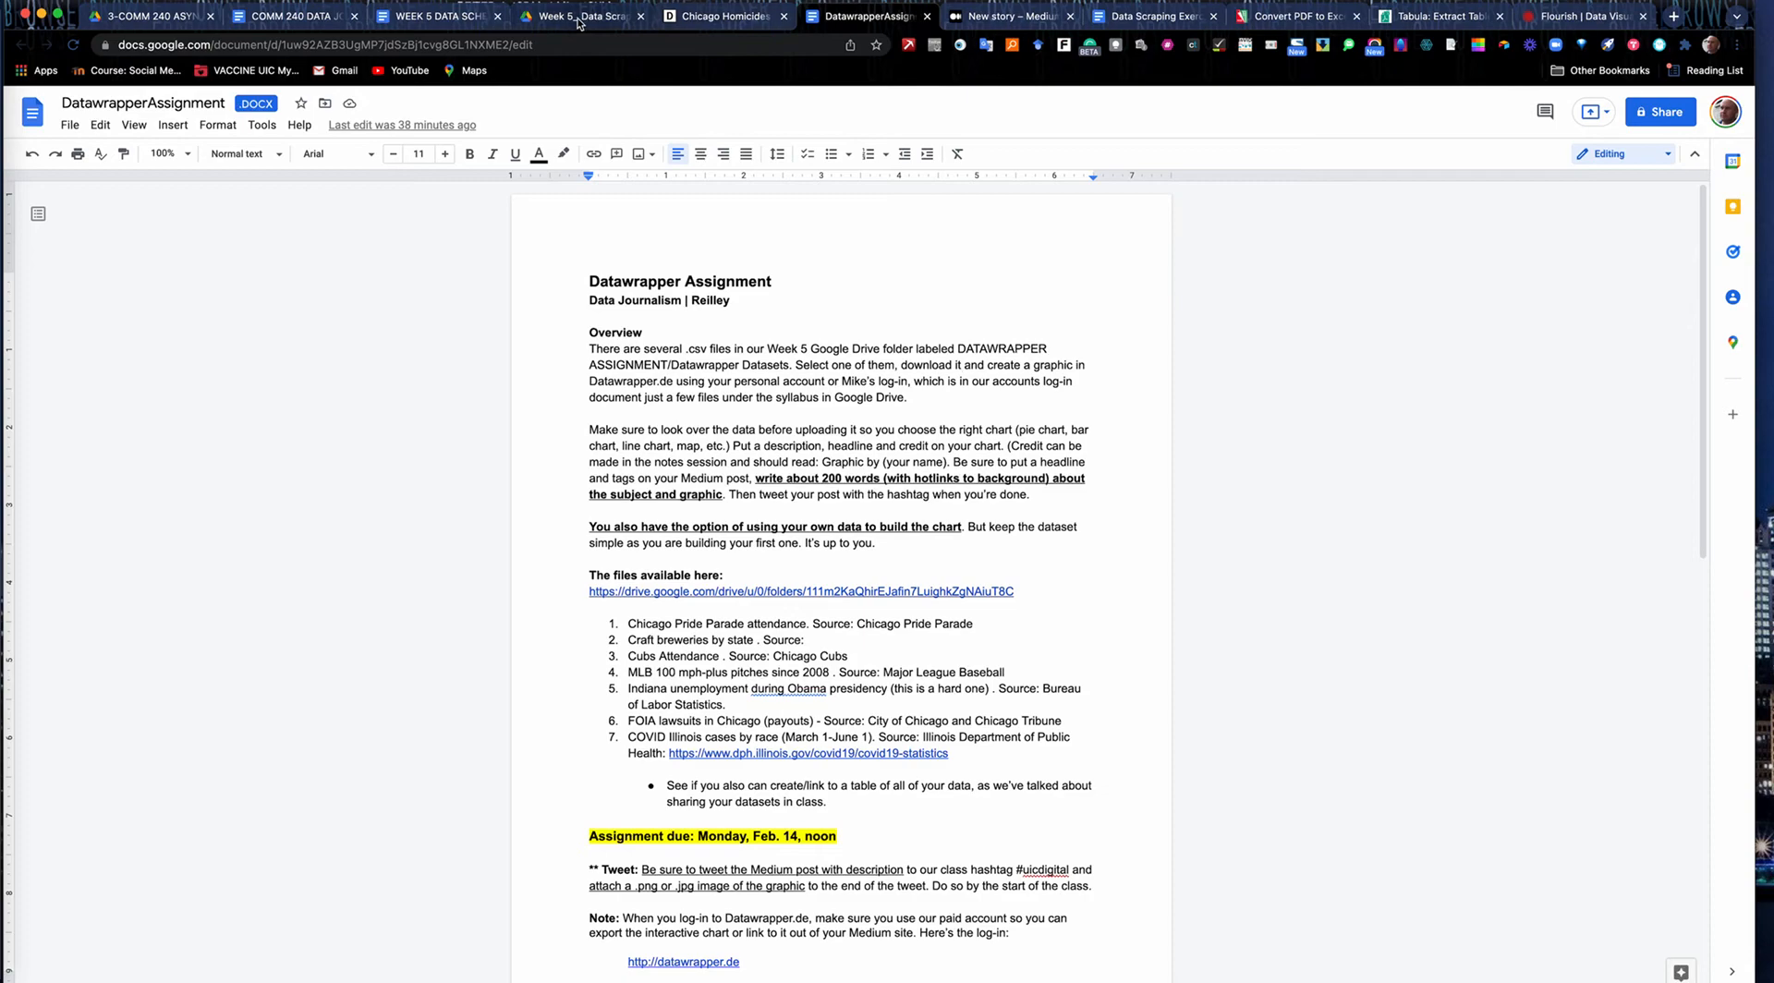
left_click(725, 17)
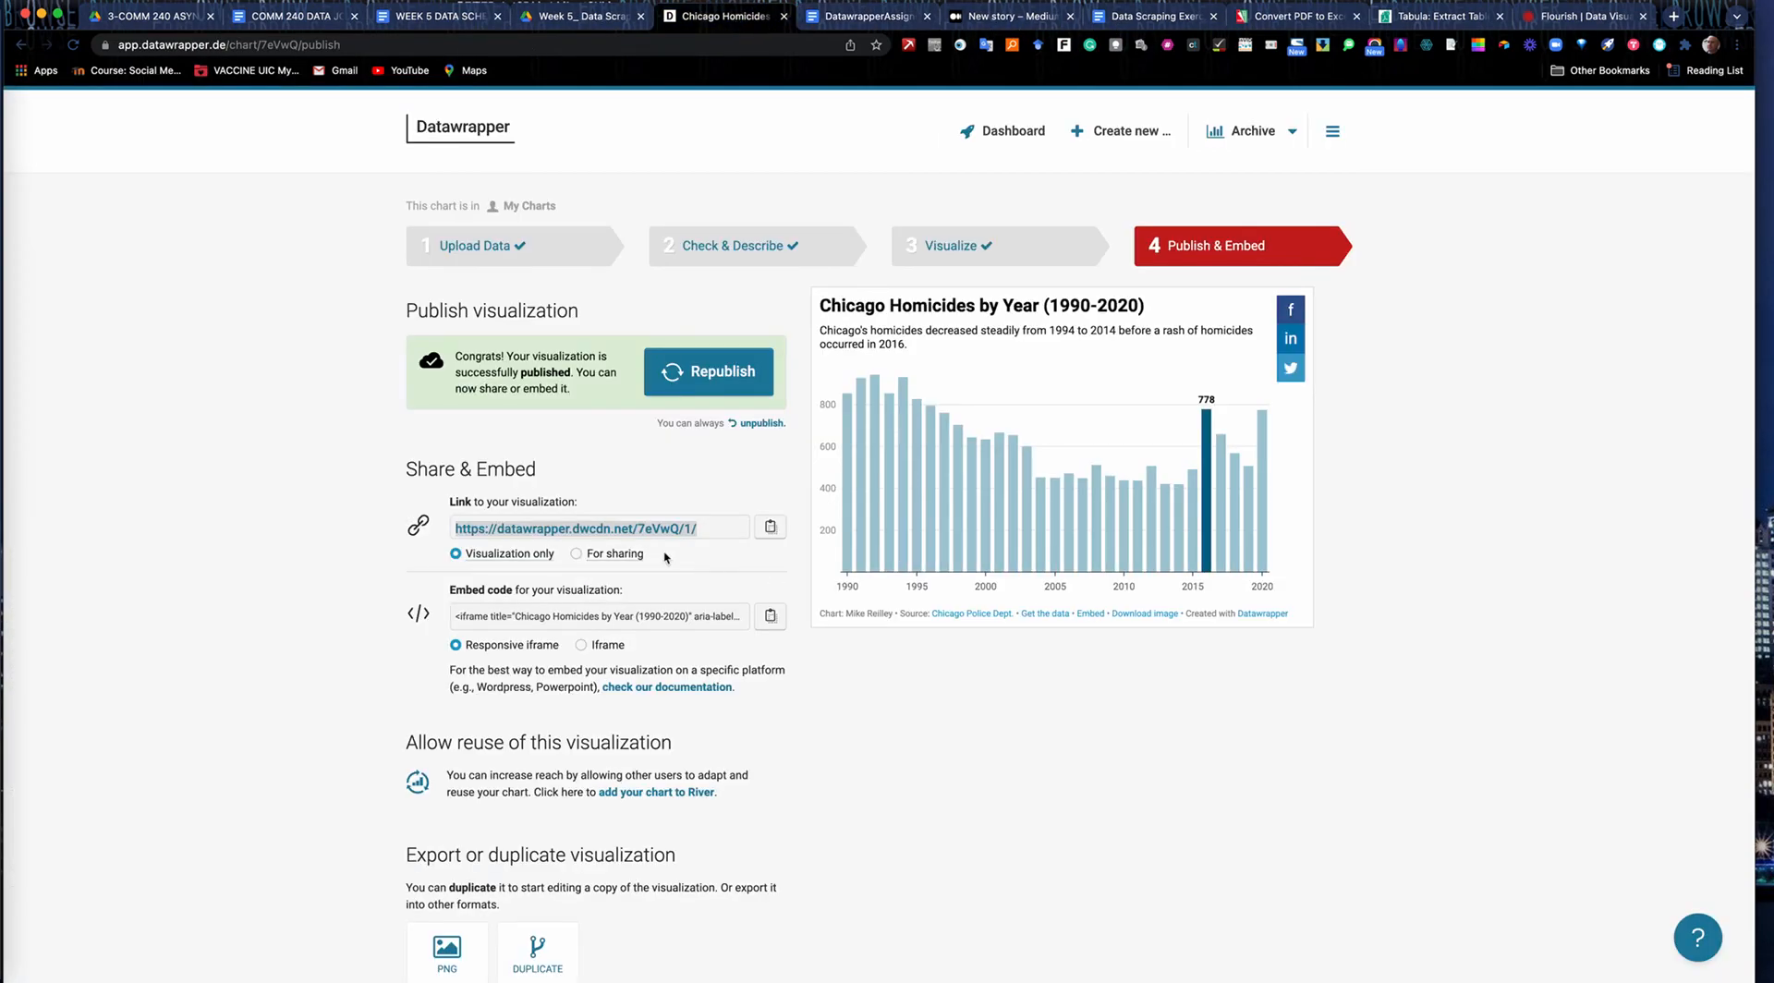
left_click(578, 554)
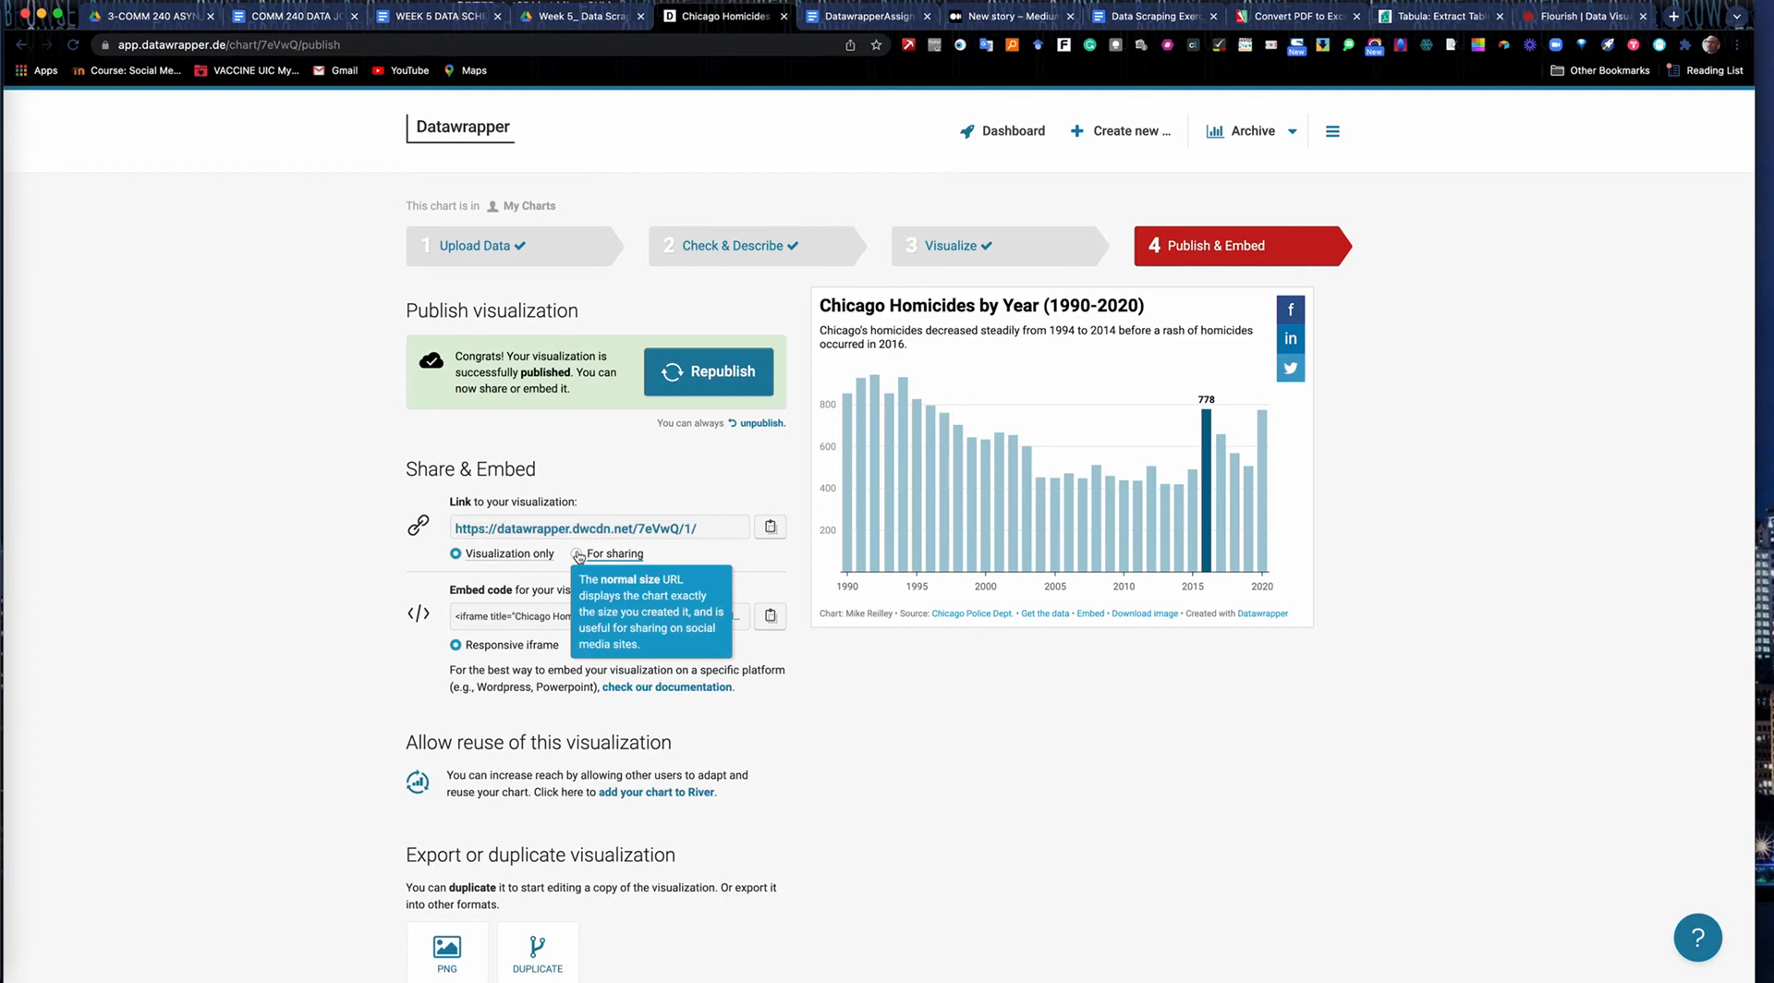
left_click(770, 527)
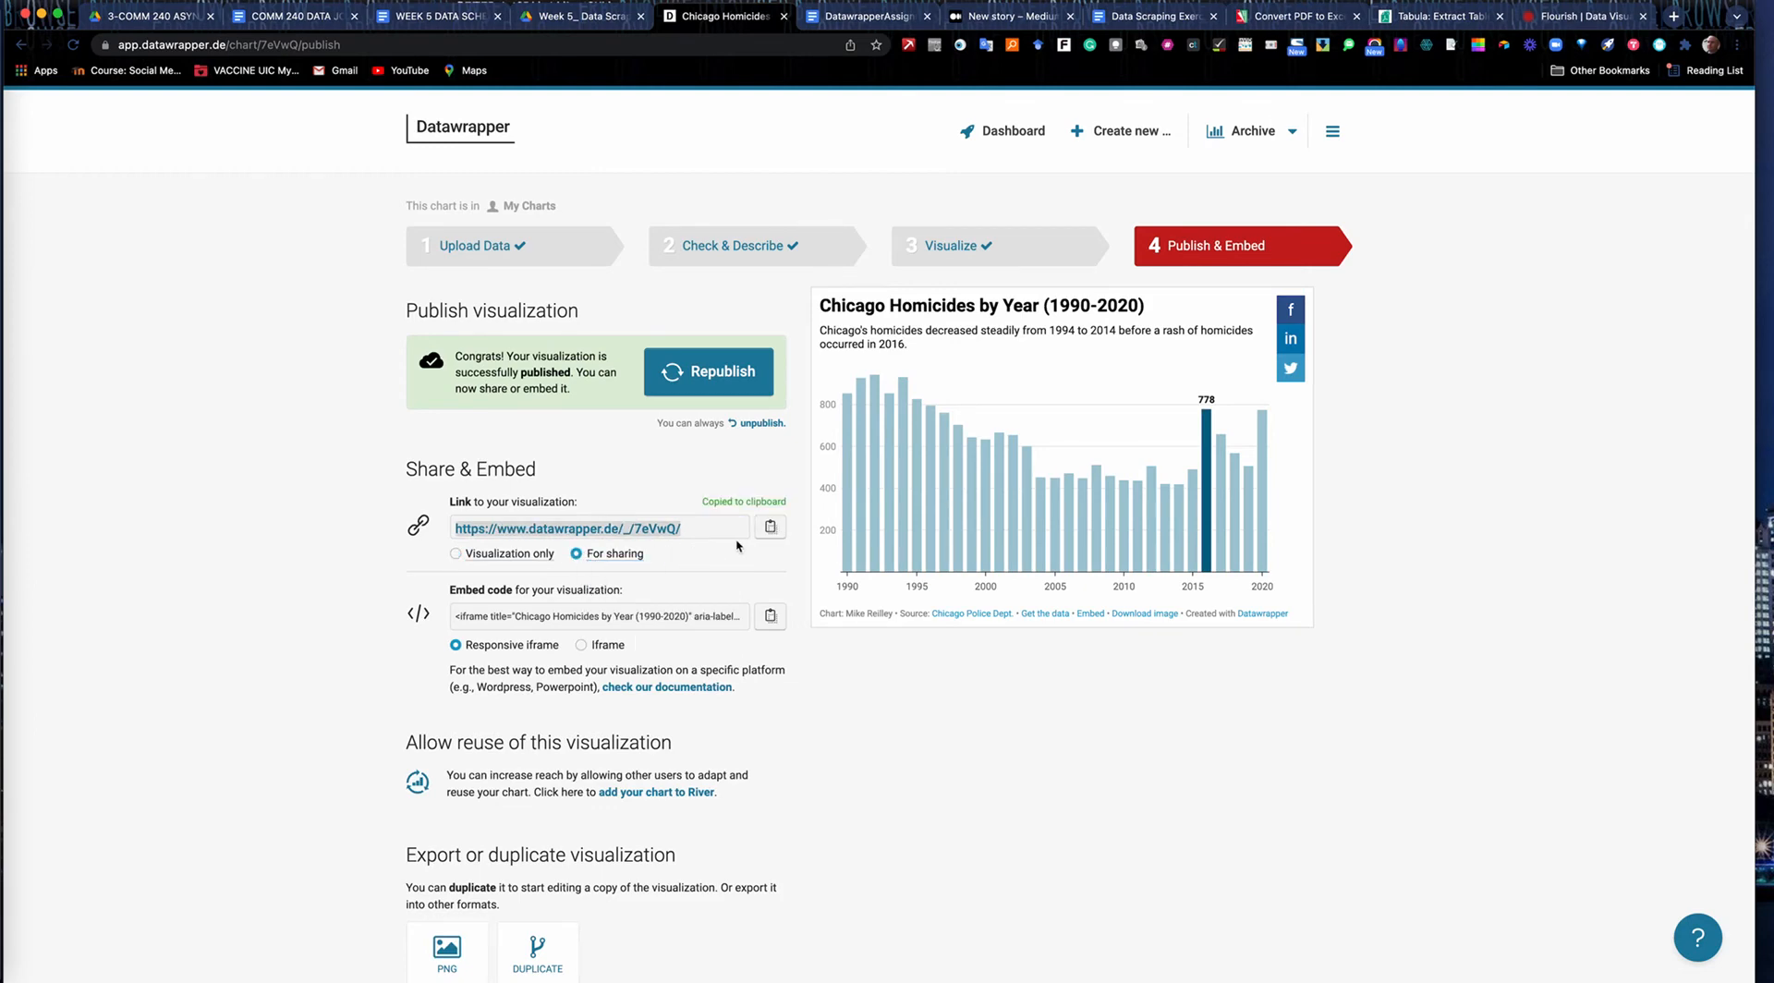
Embed the copied sharing link in the Medium story as a second card below the first chart embed.
left_click(981, 20)
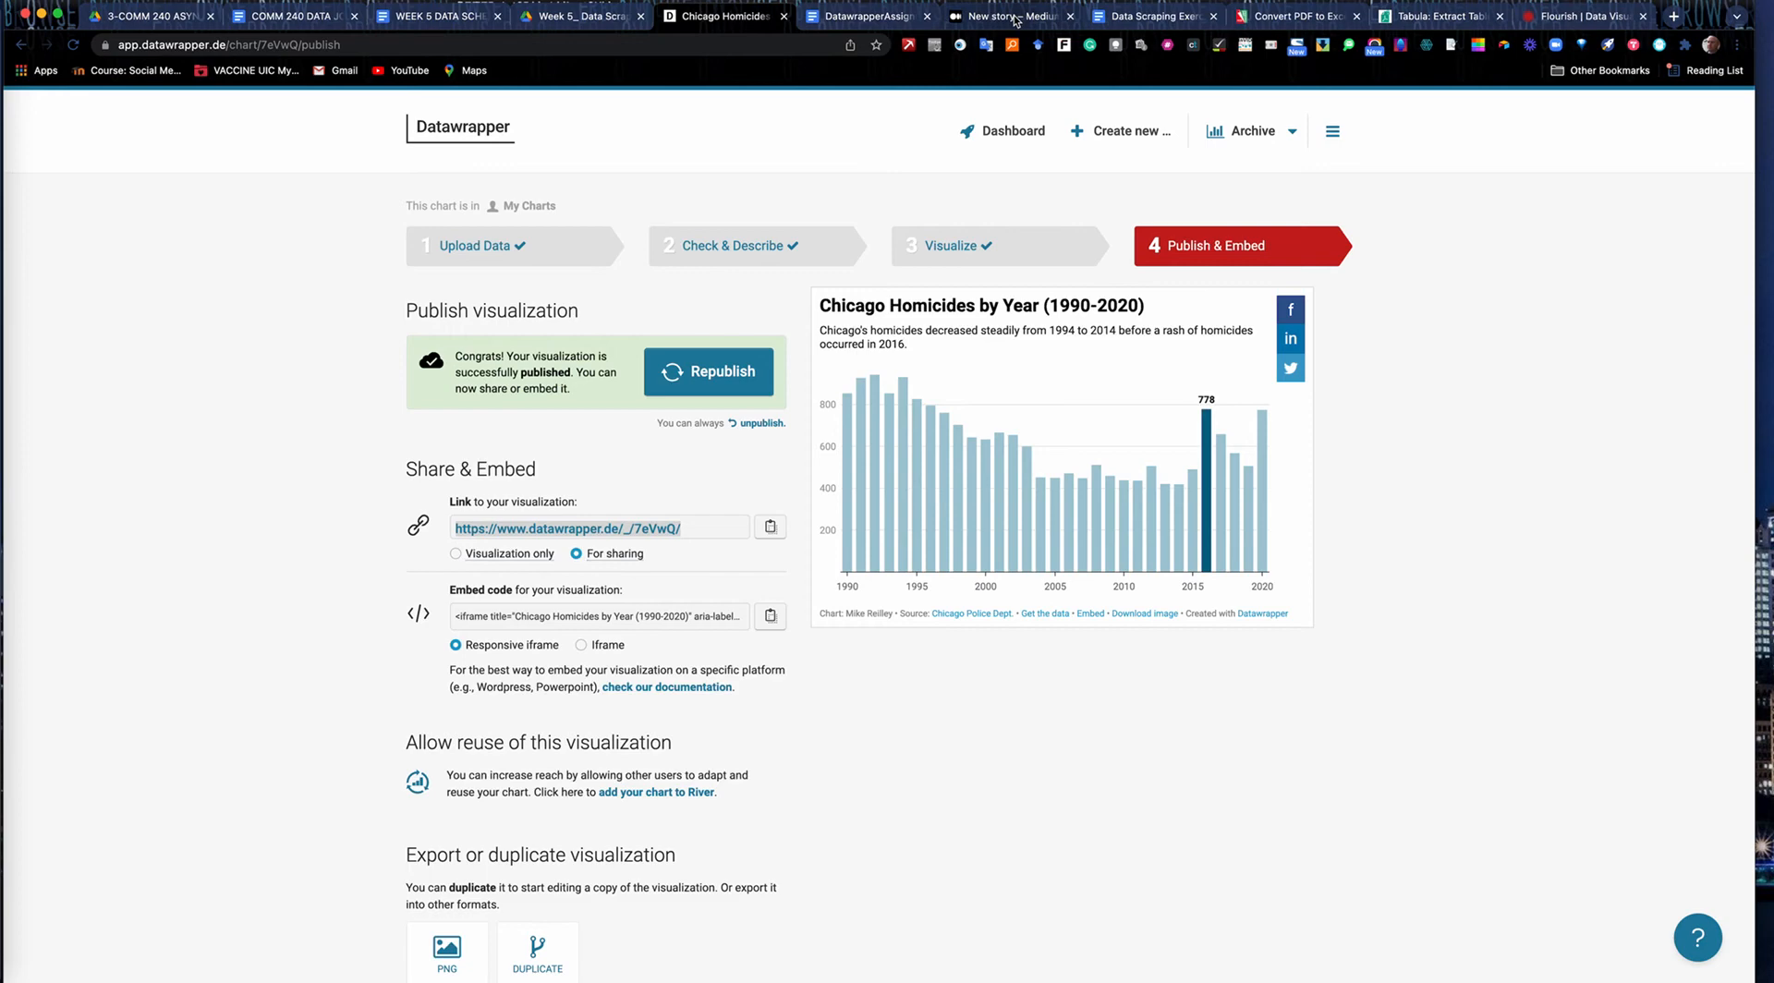
left_click(560, 422)
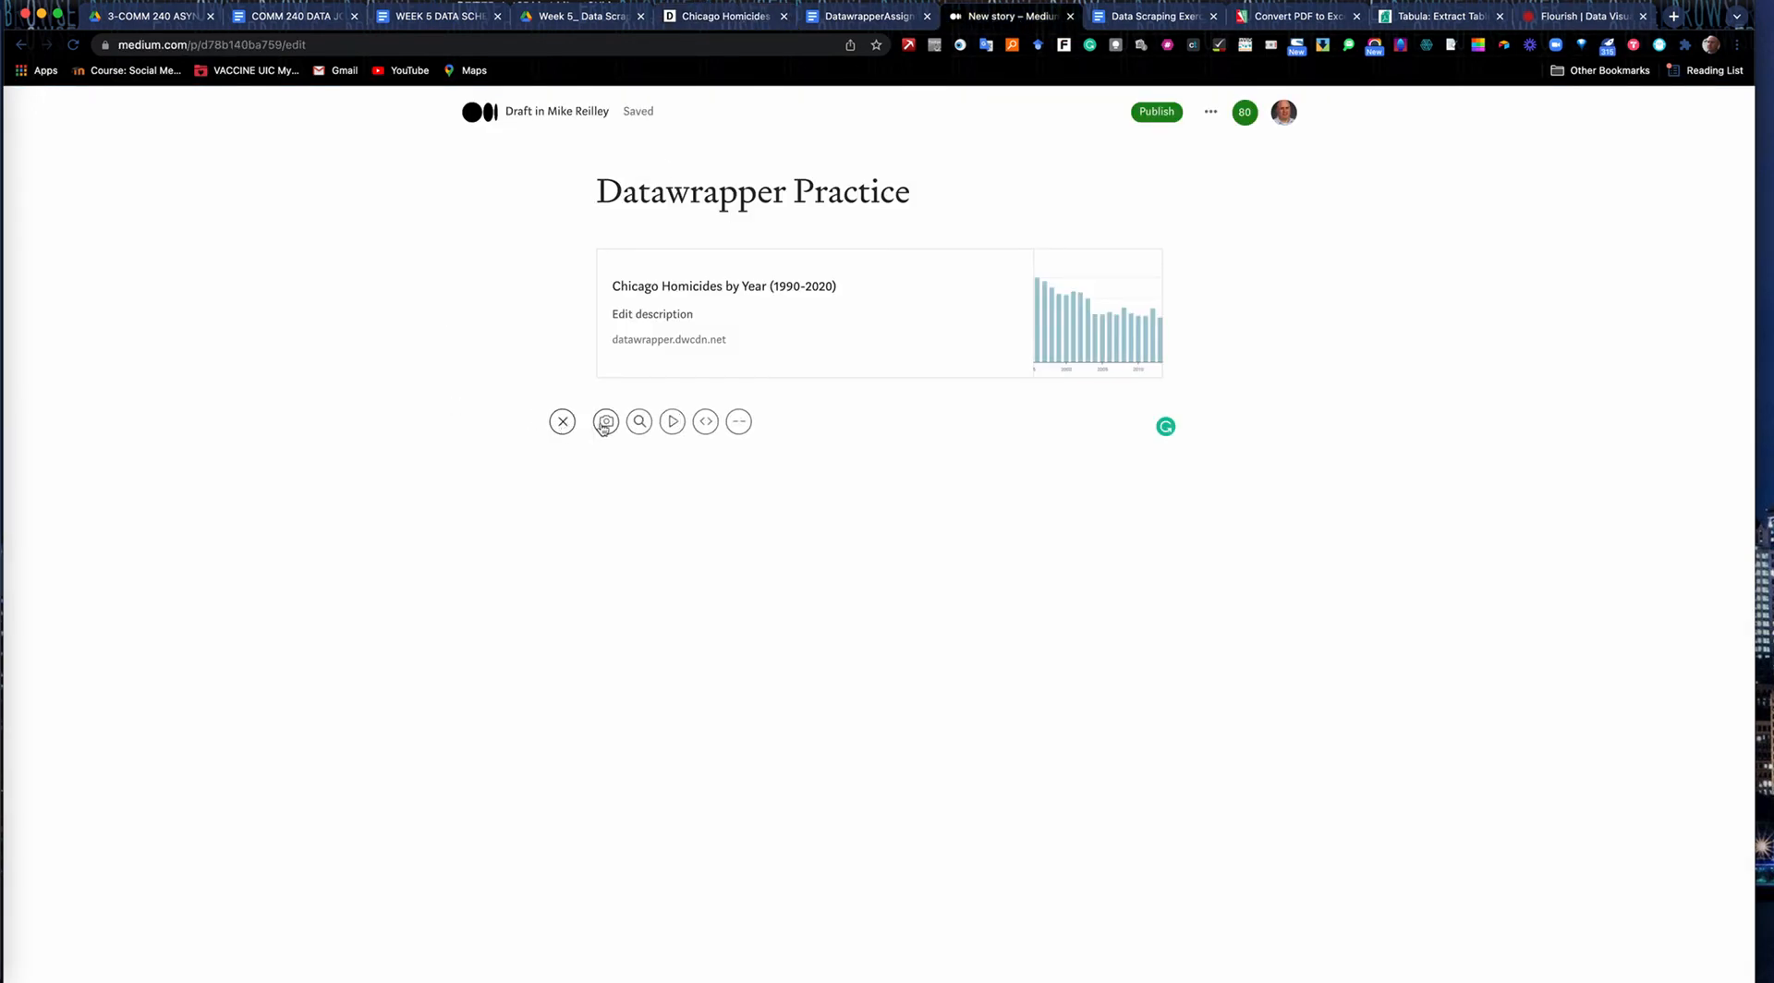
left_click(707, 423)
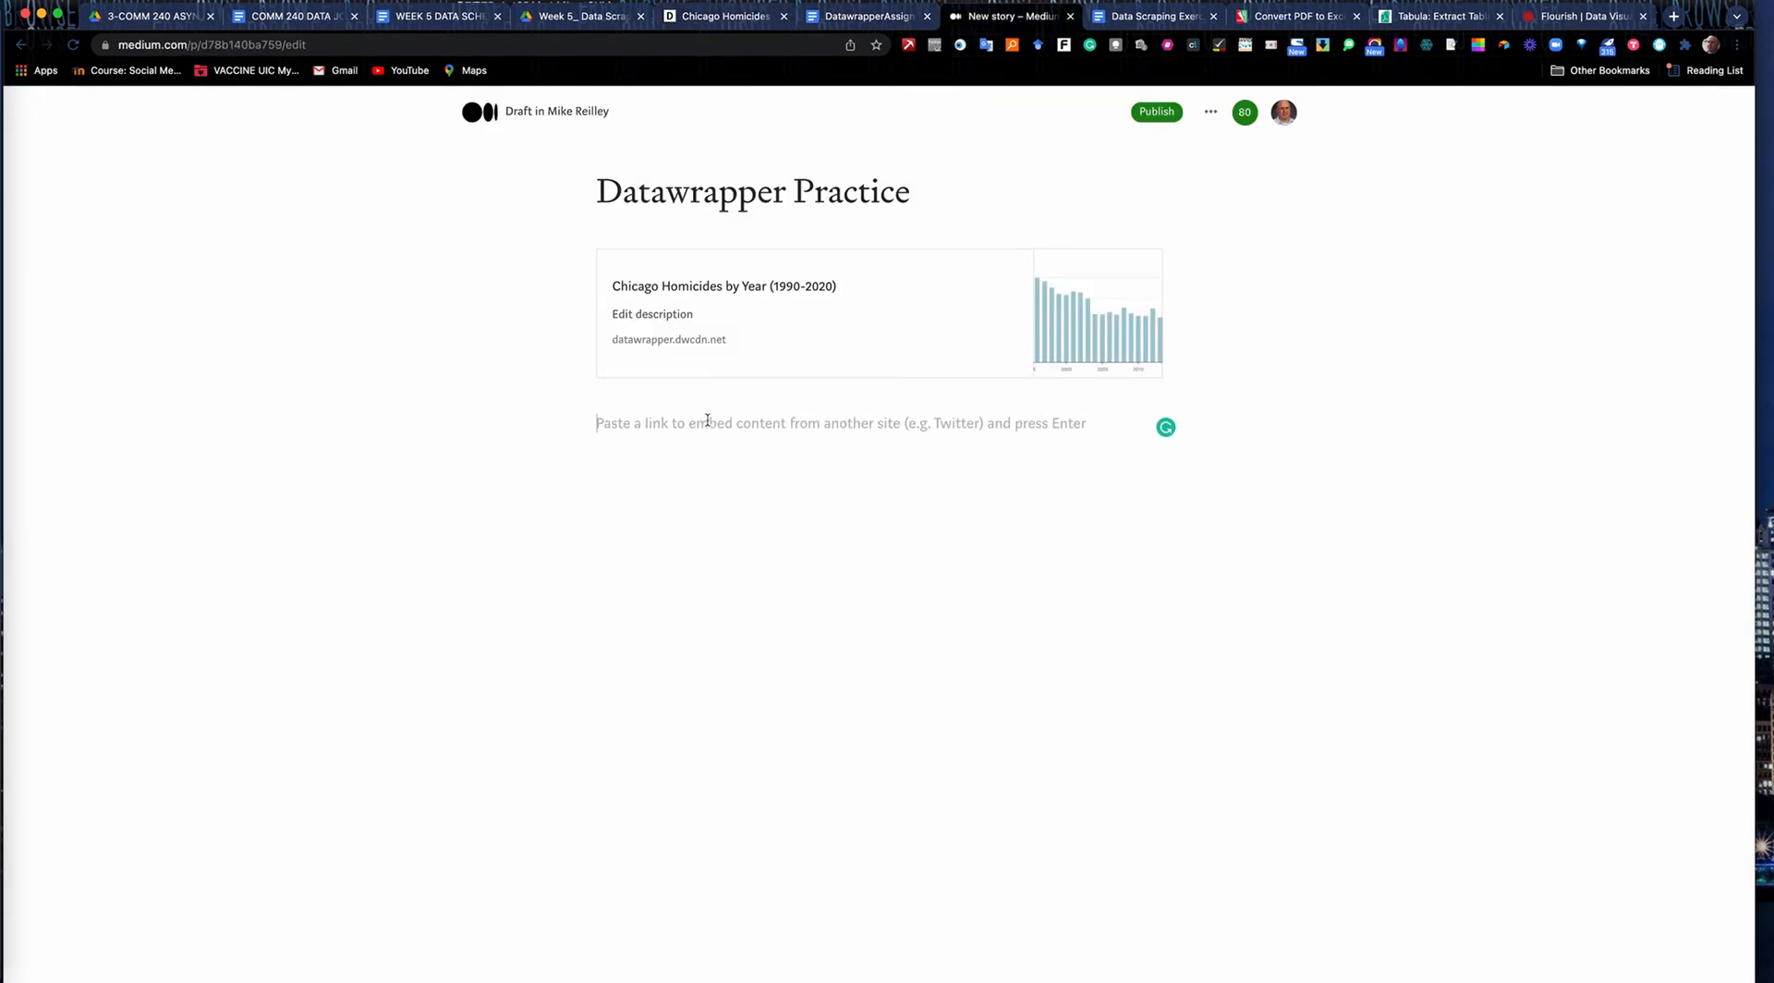
key("super+v")
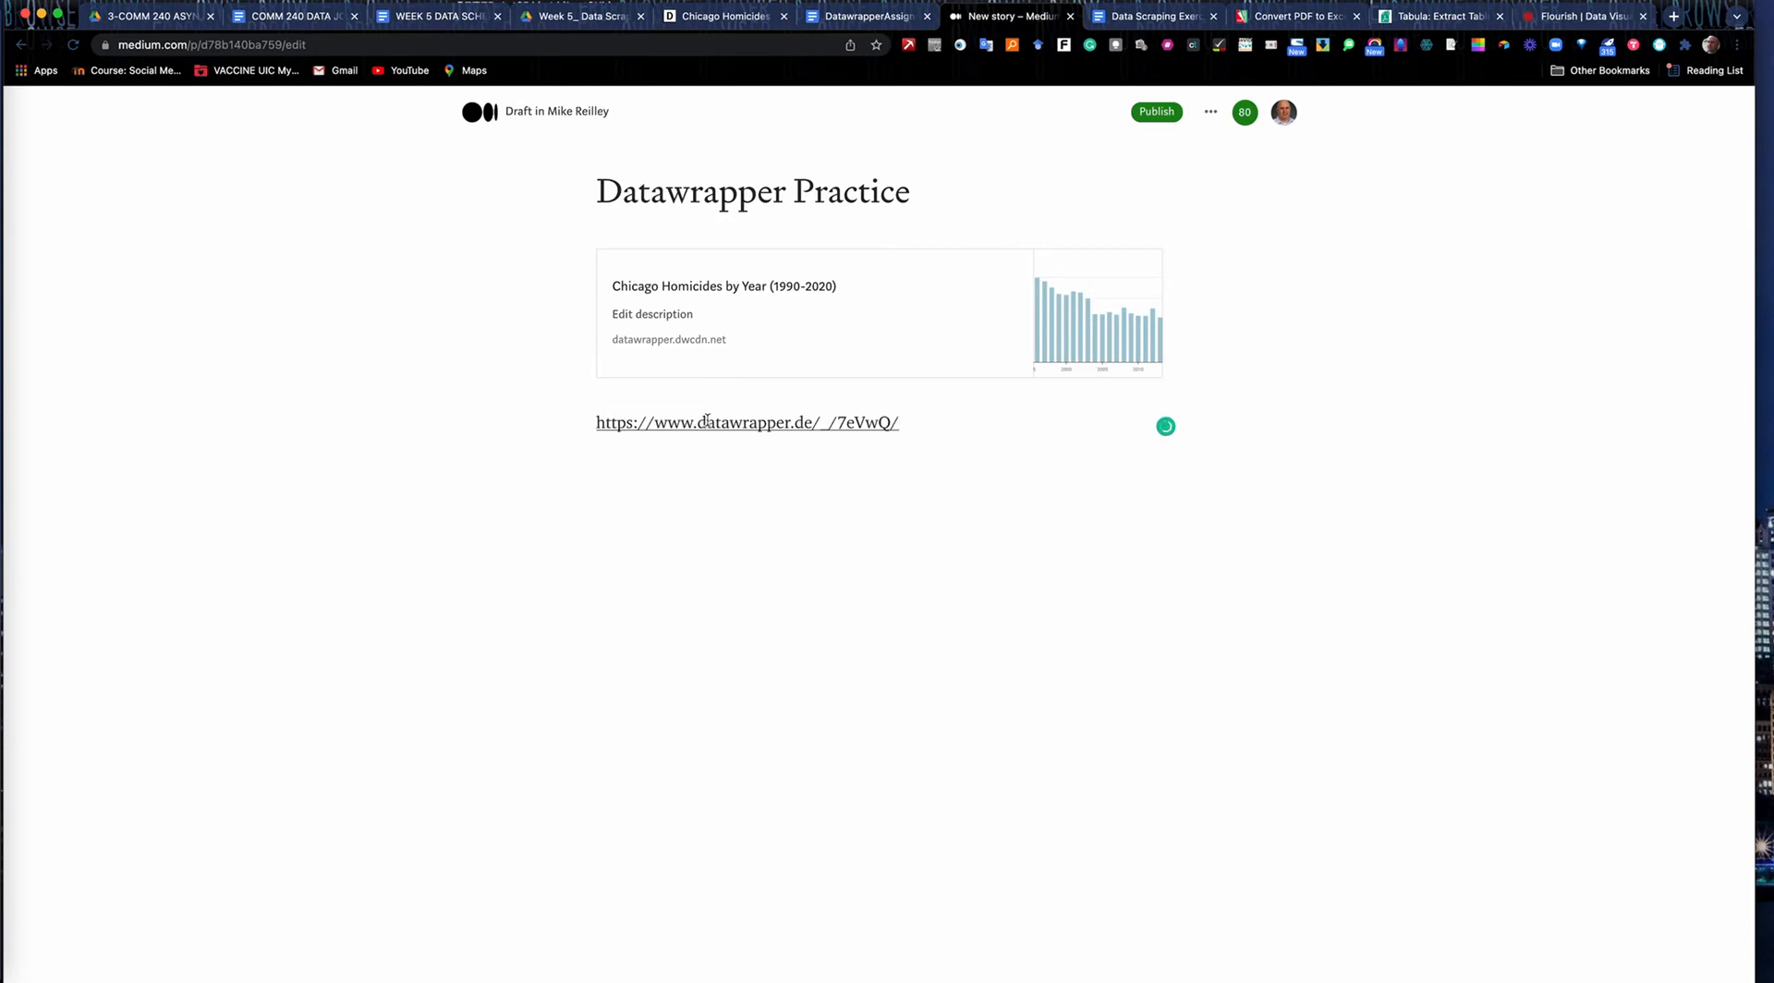
key("Return")
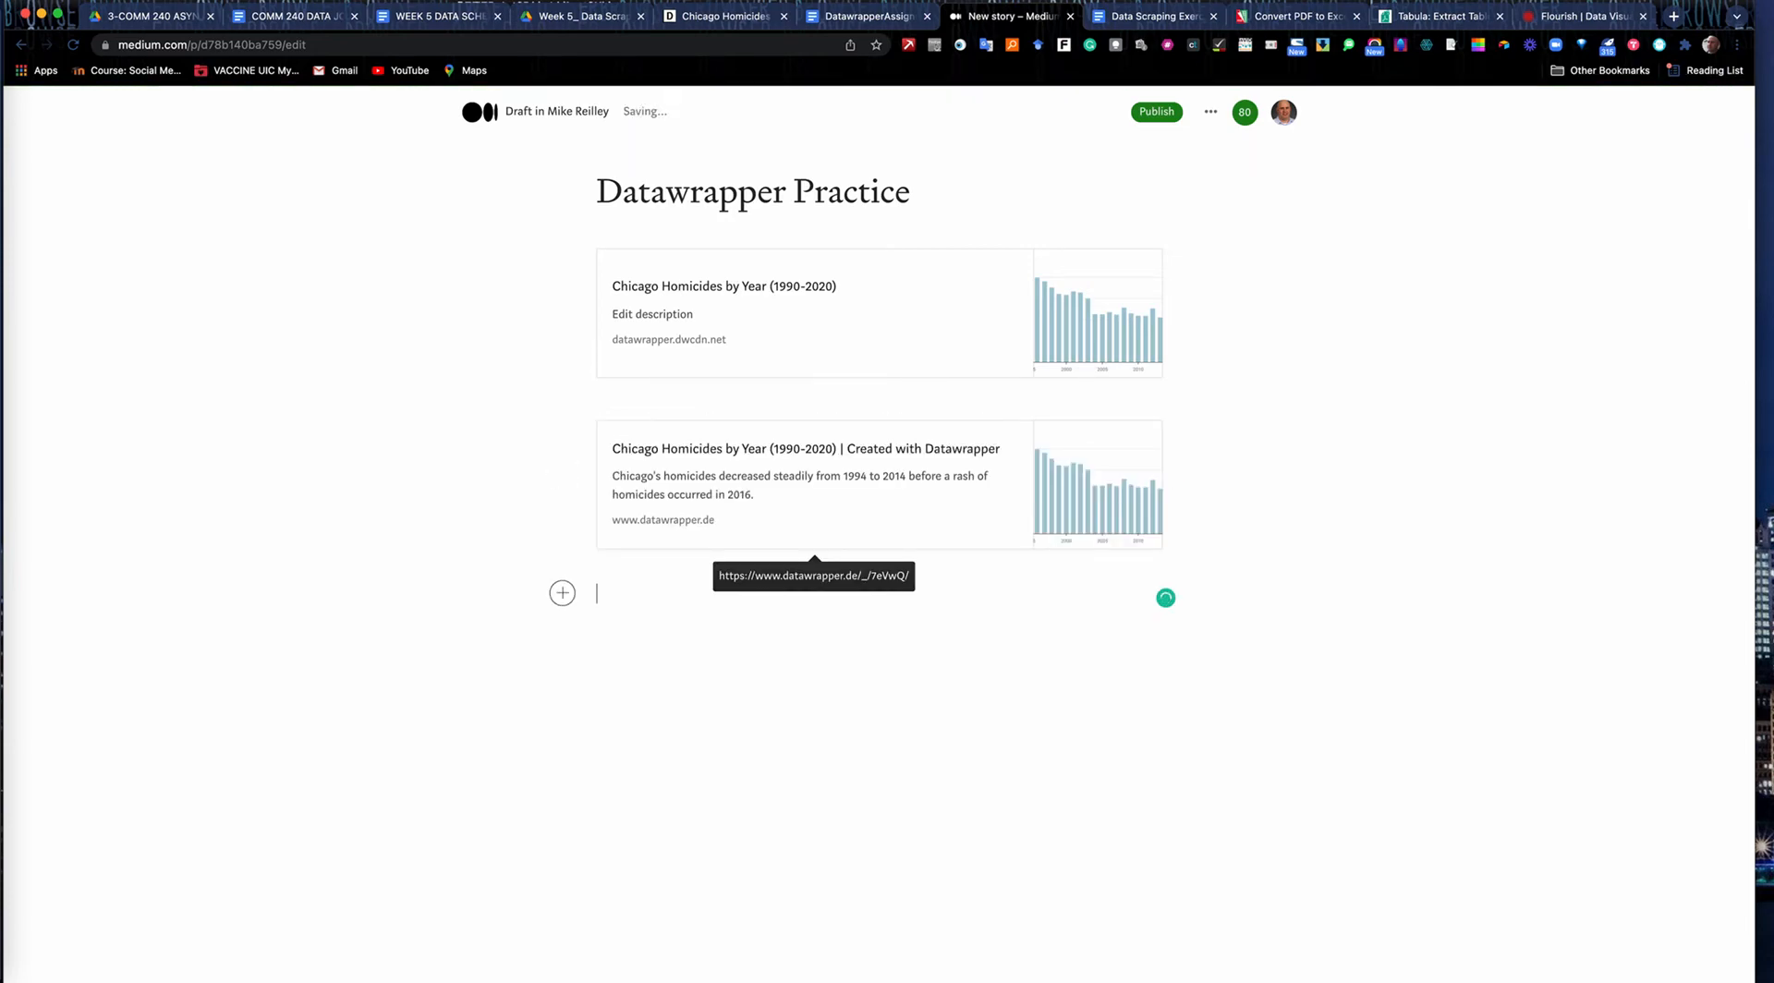
Set the Datawrapper chart link back to Visualization only, and publish the "Datawrapper Practice" story on Medium.
left_click(700, 16)
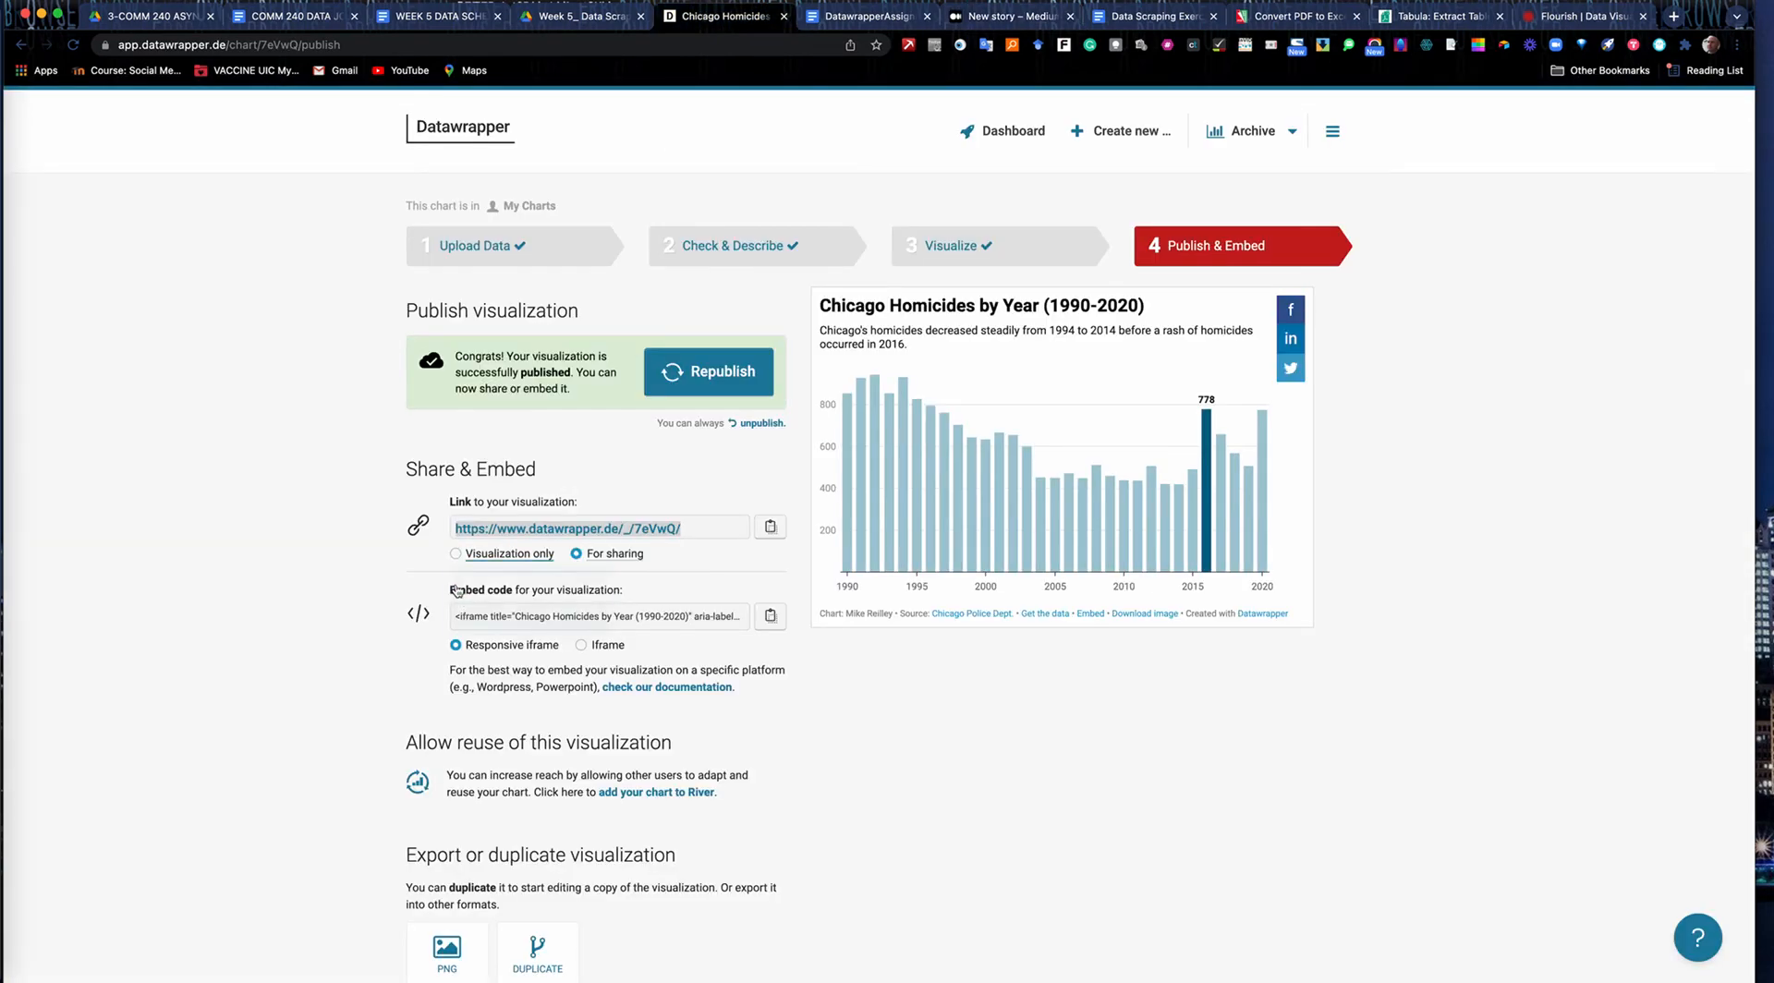
left_click(454, 555)
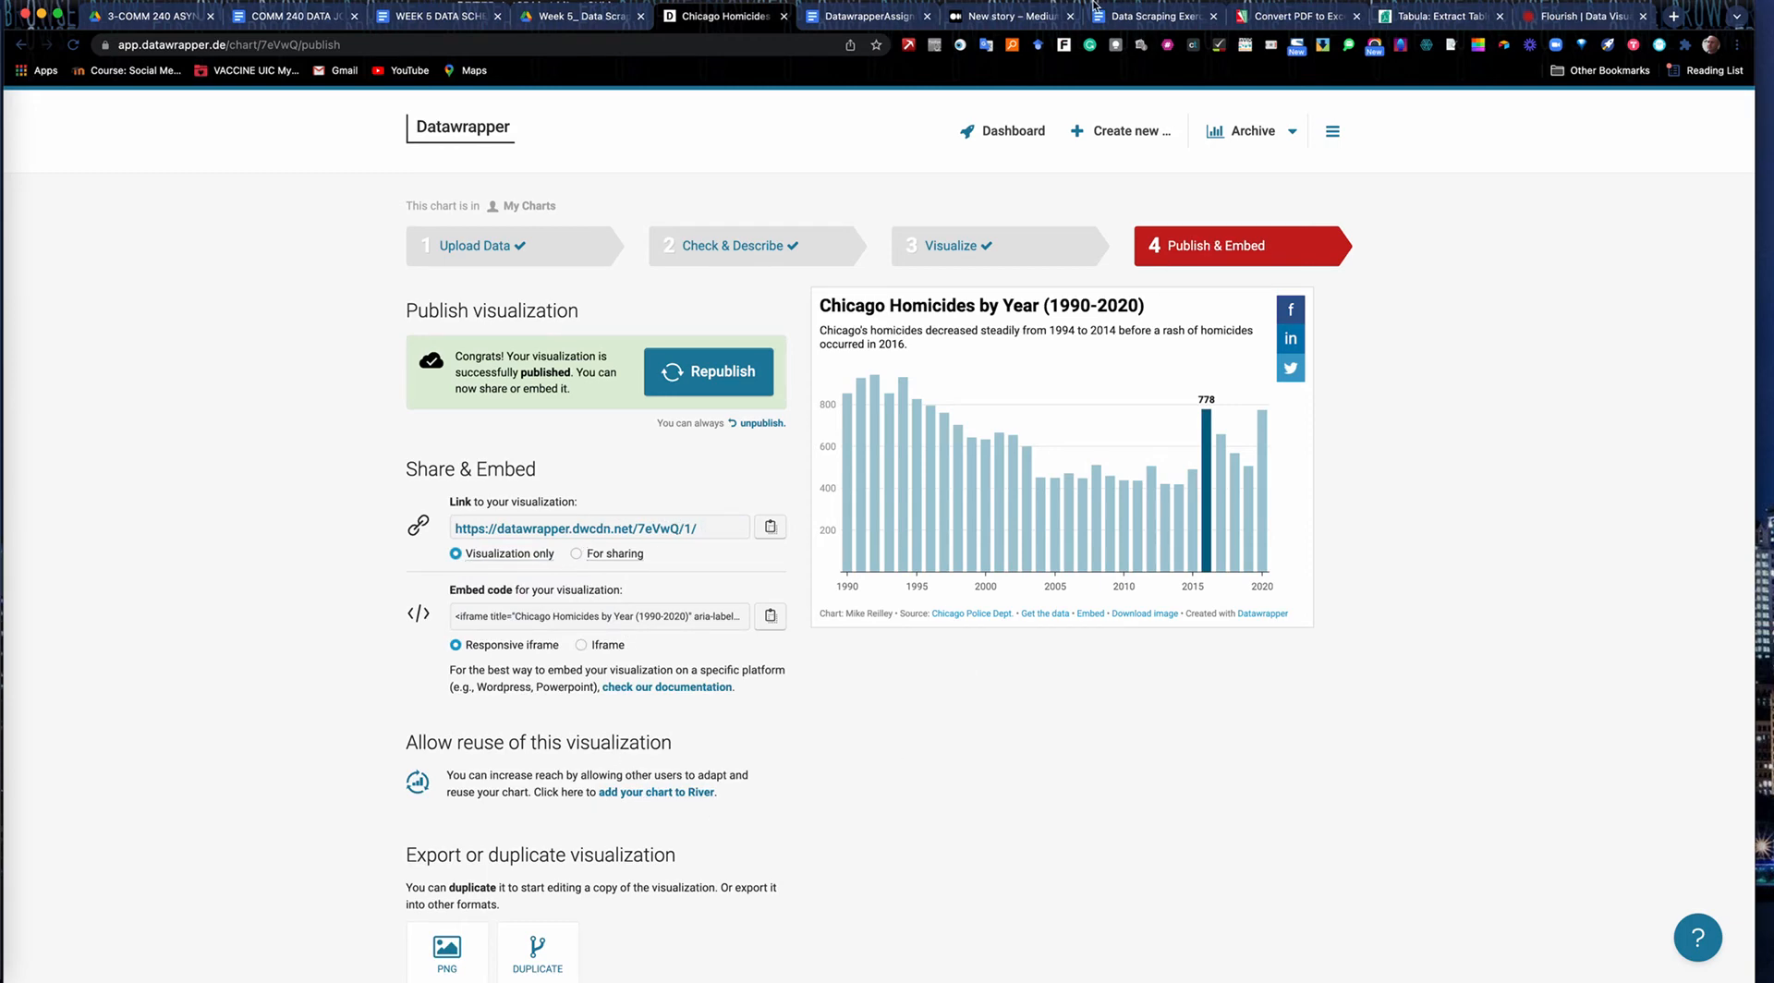
left_click(1002, 17)
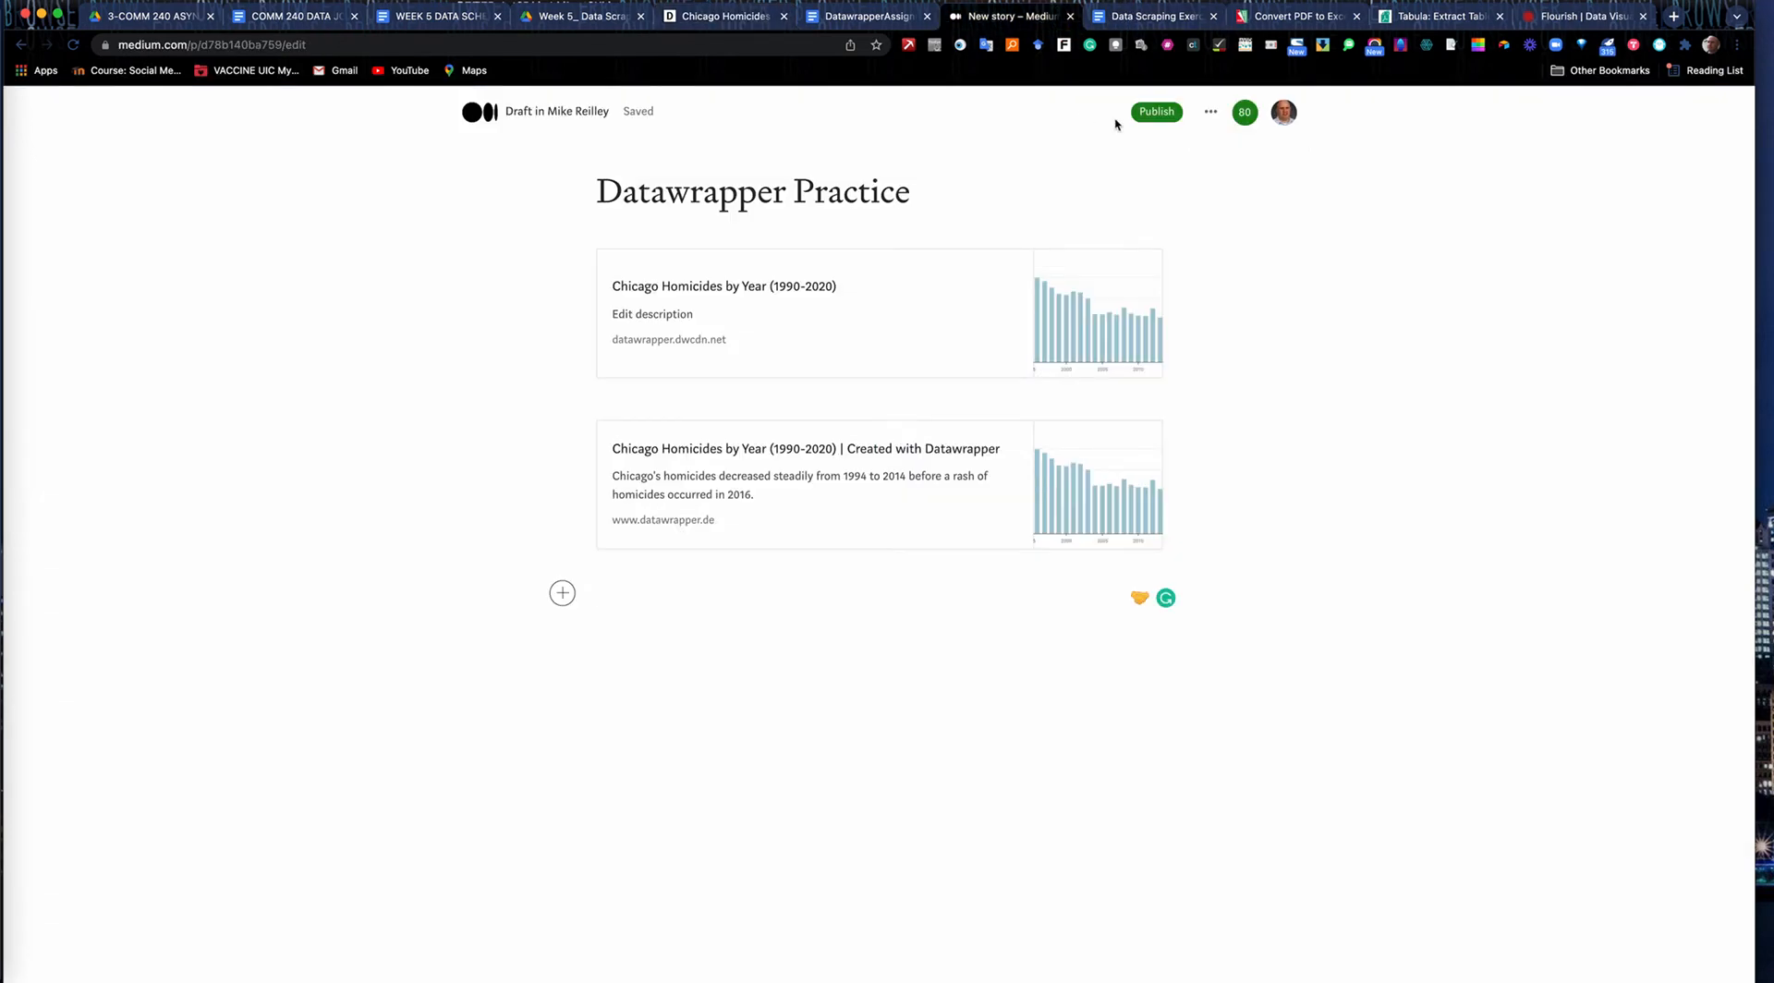
left_click(1155, 112)
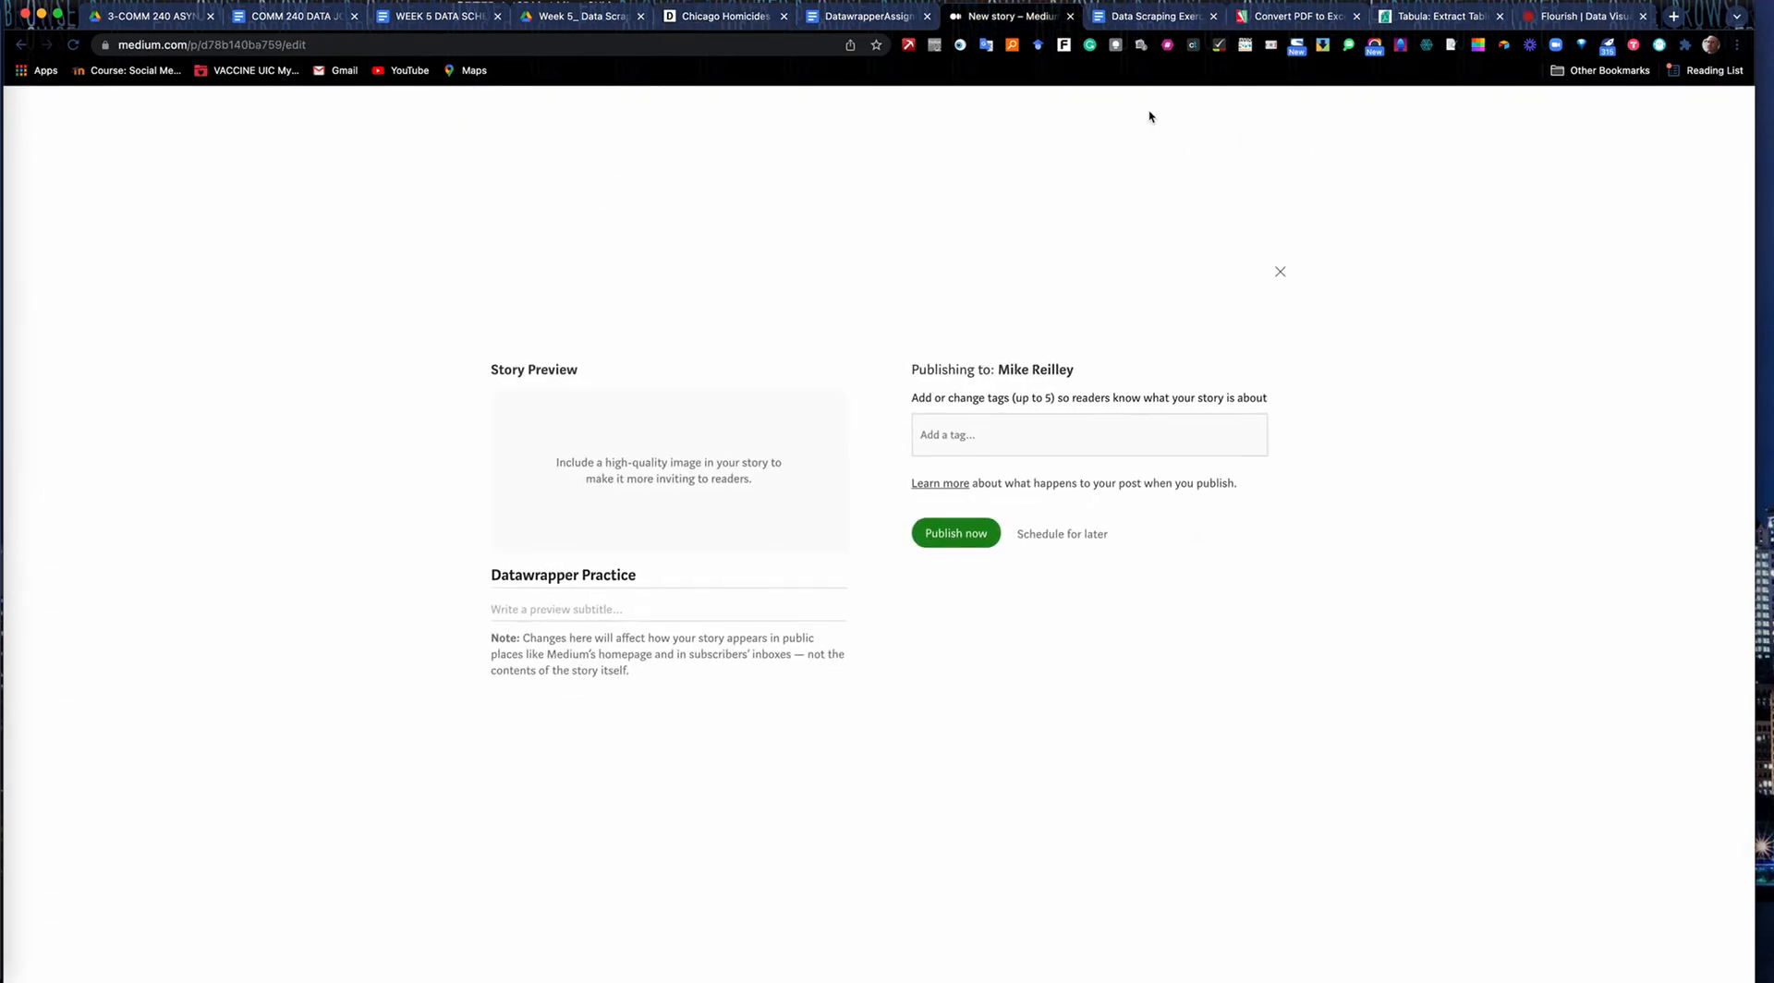
left_click(954, 536)
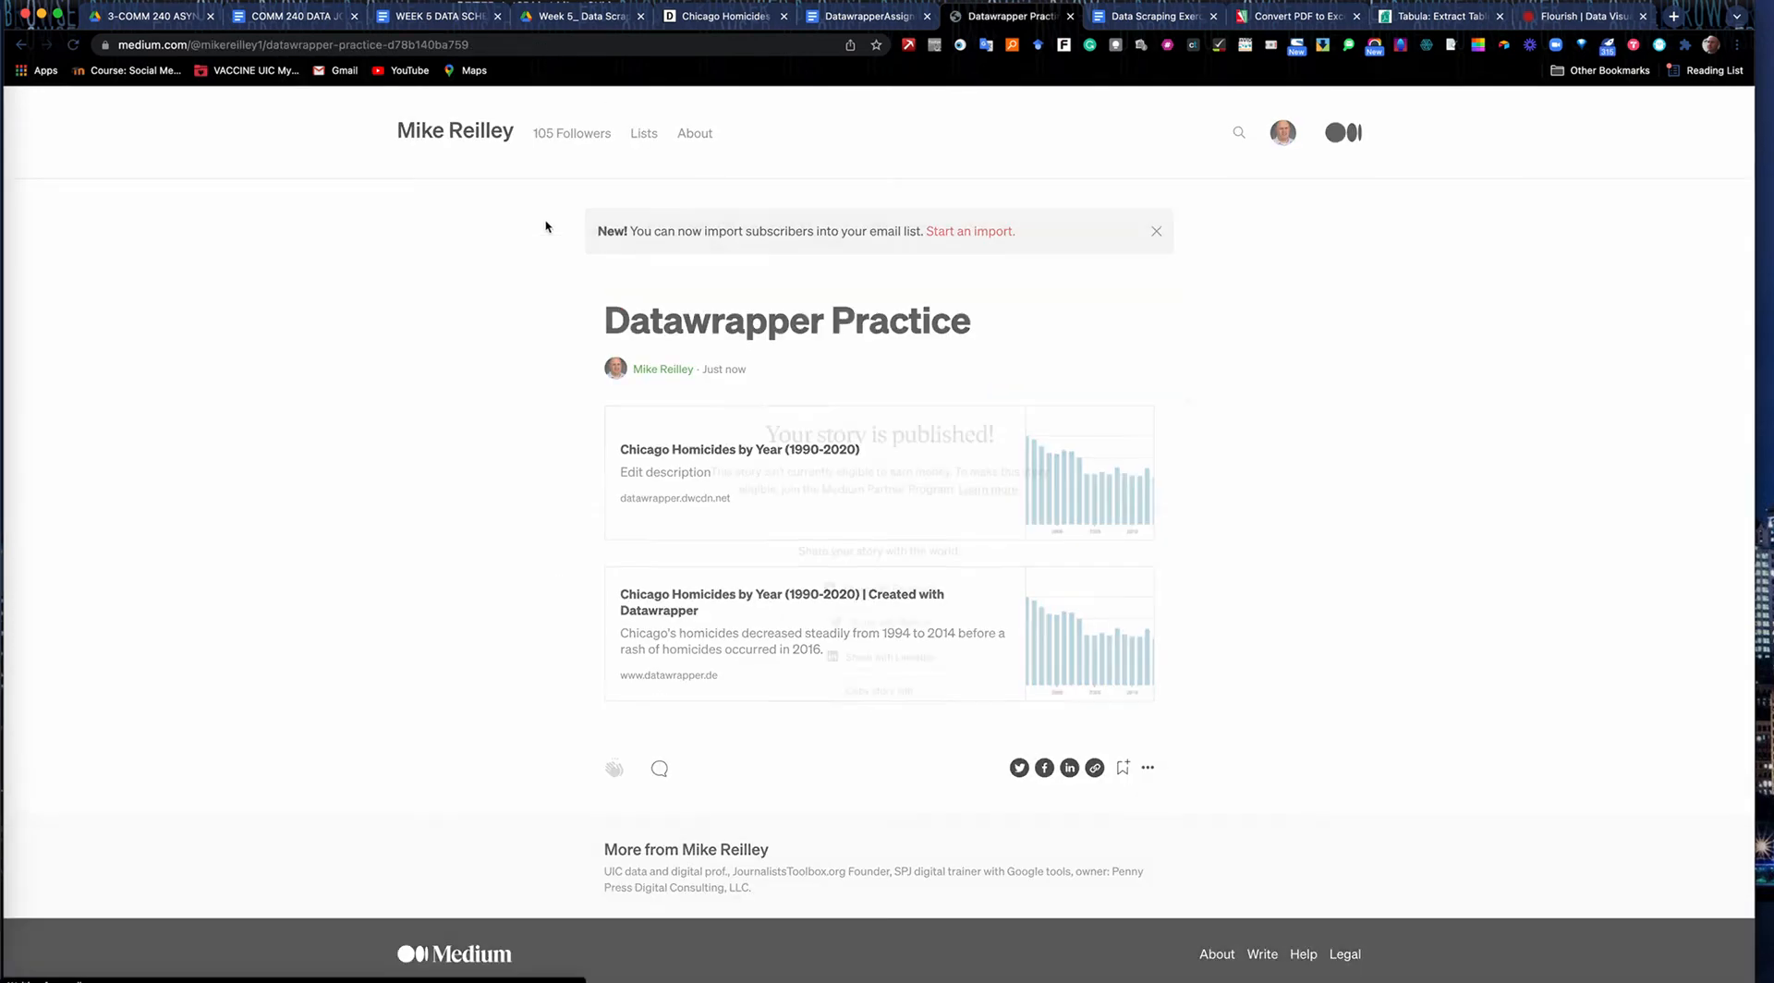
Dismiss the publish confirmation, check the first embedded chart full-screen from the published Medium story, and return to the Datawrapper chart.
left_click(1221, 356)
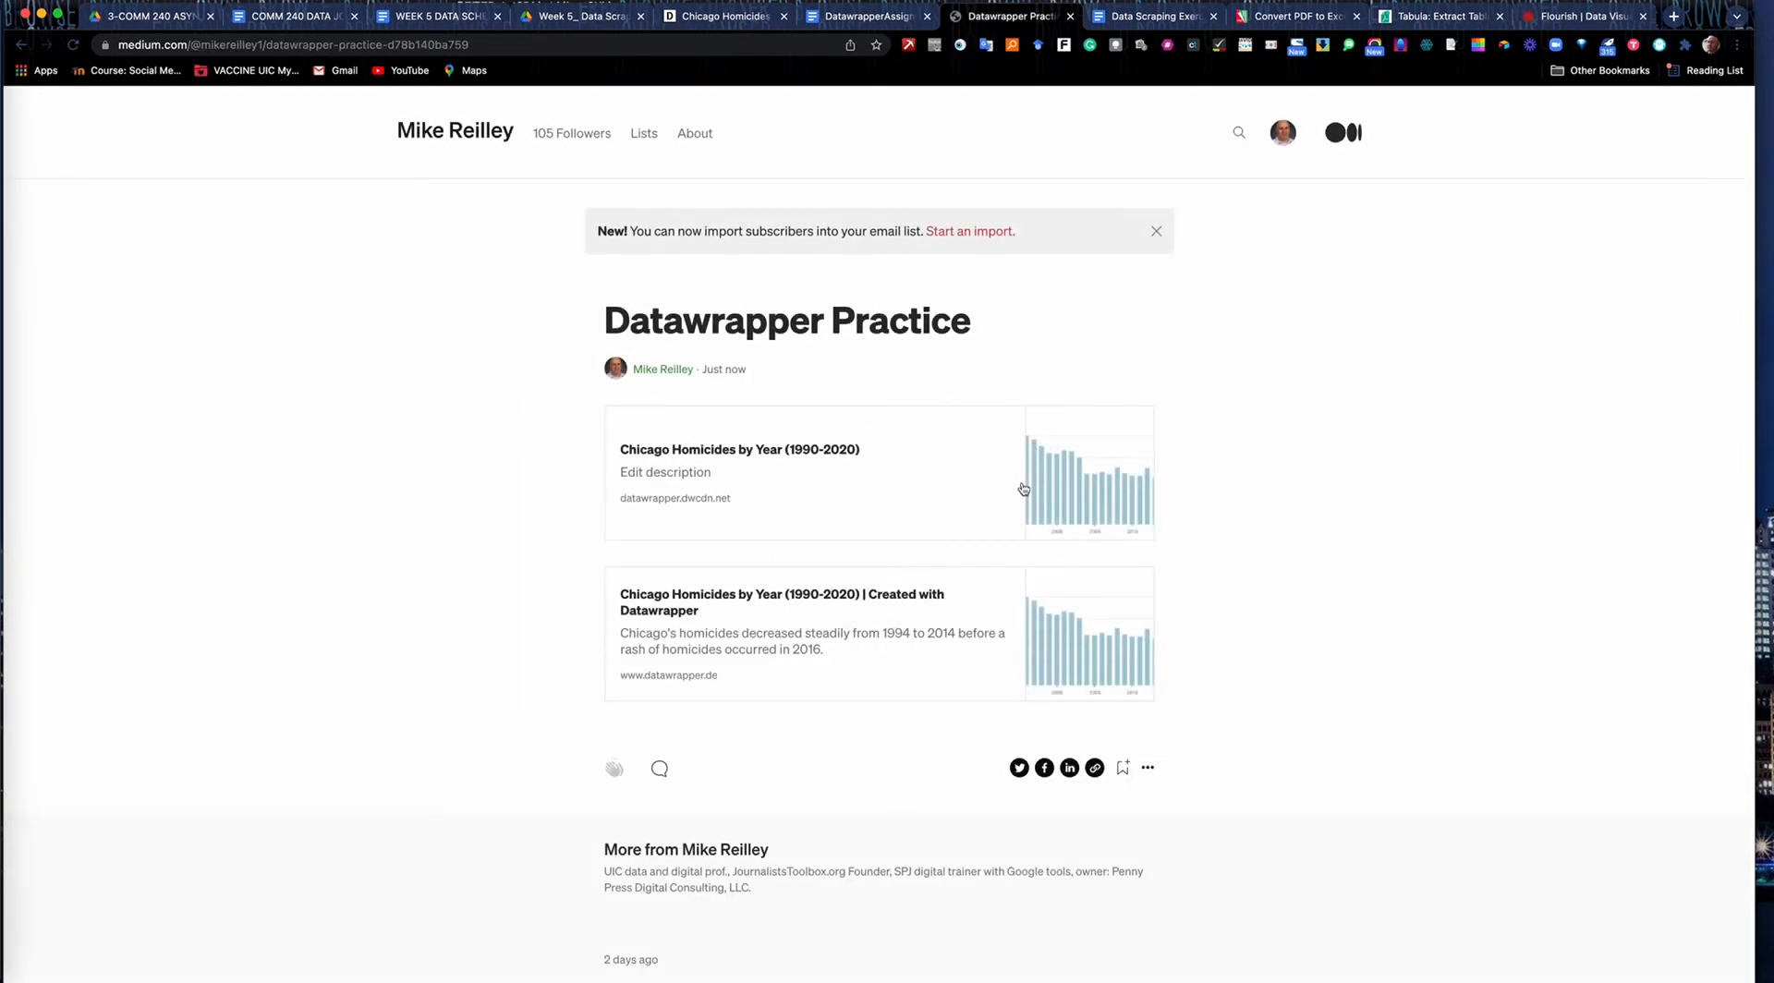
left_click(1071, 500)
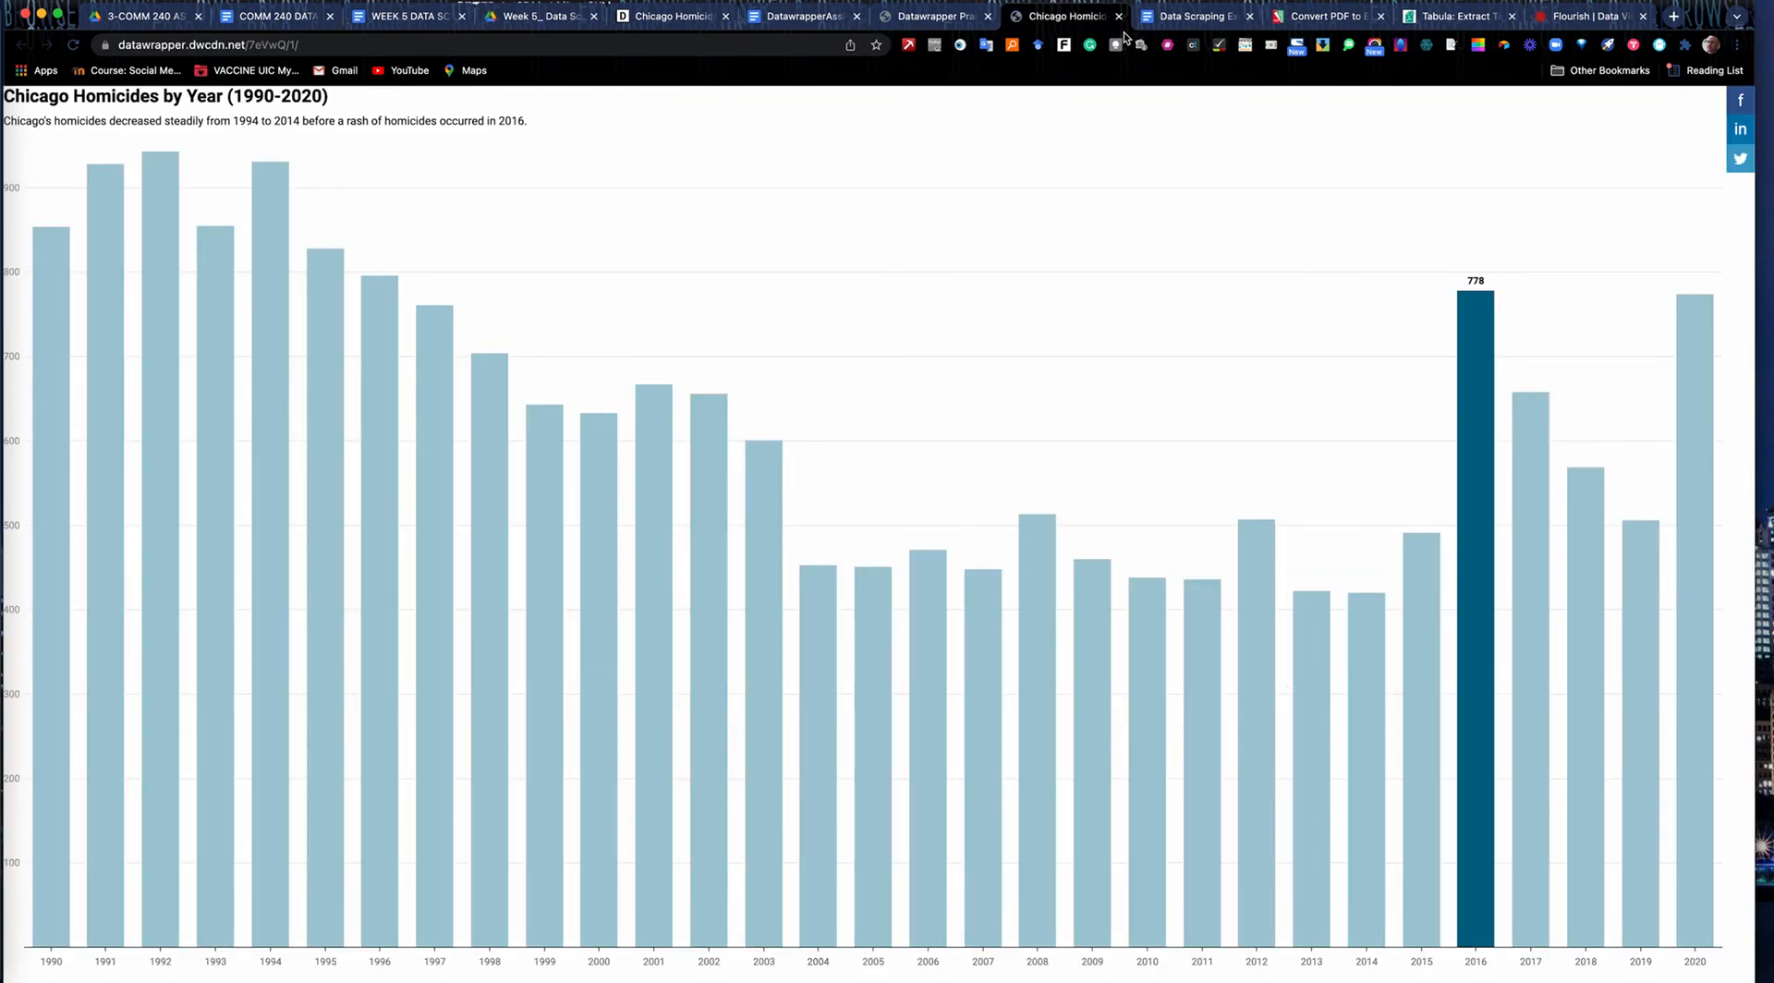
left_click(933, 16)
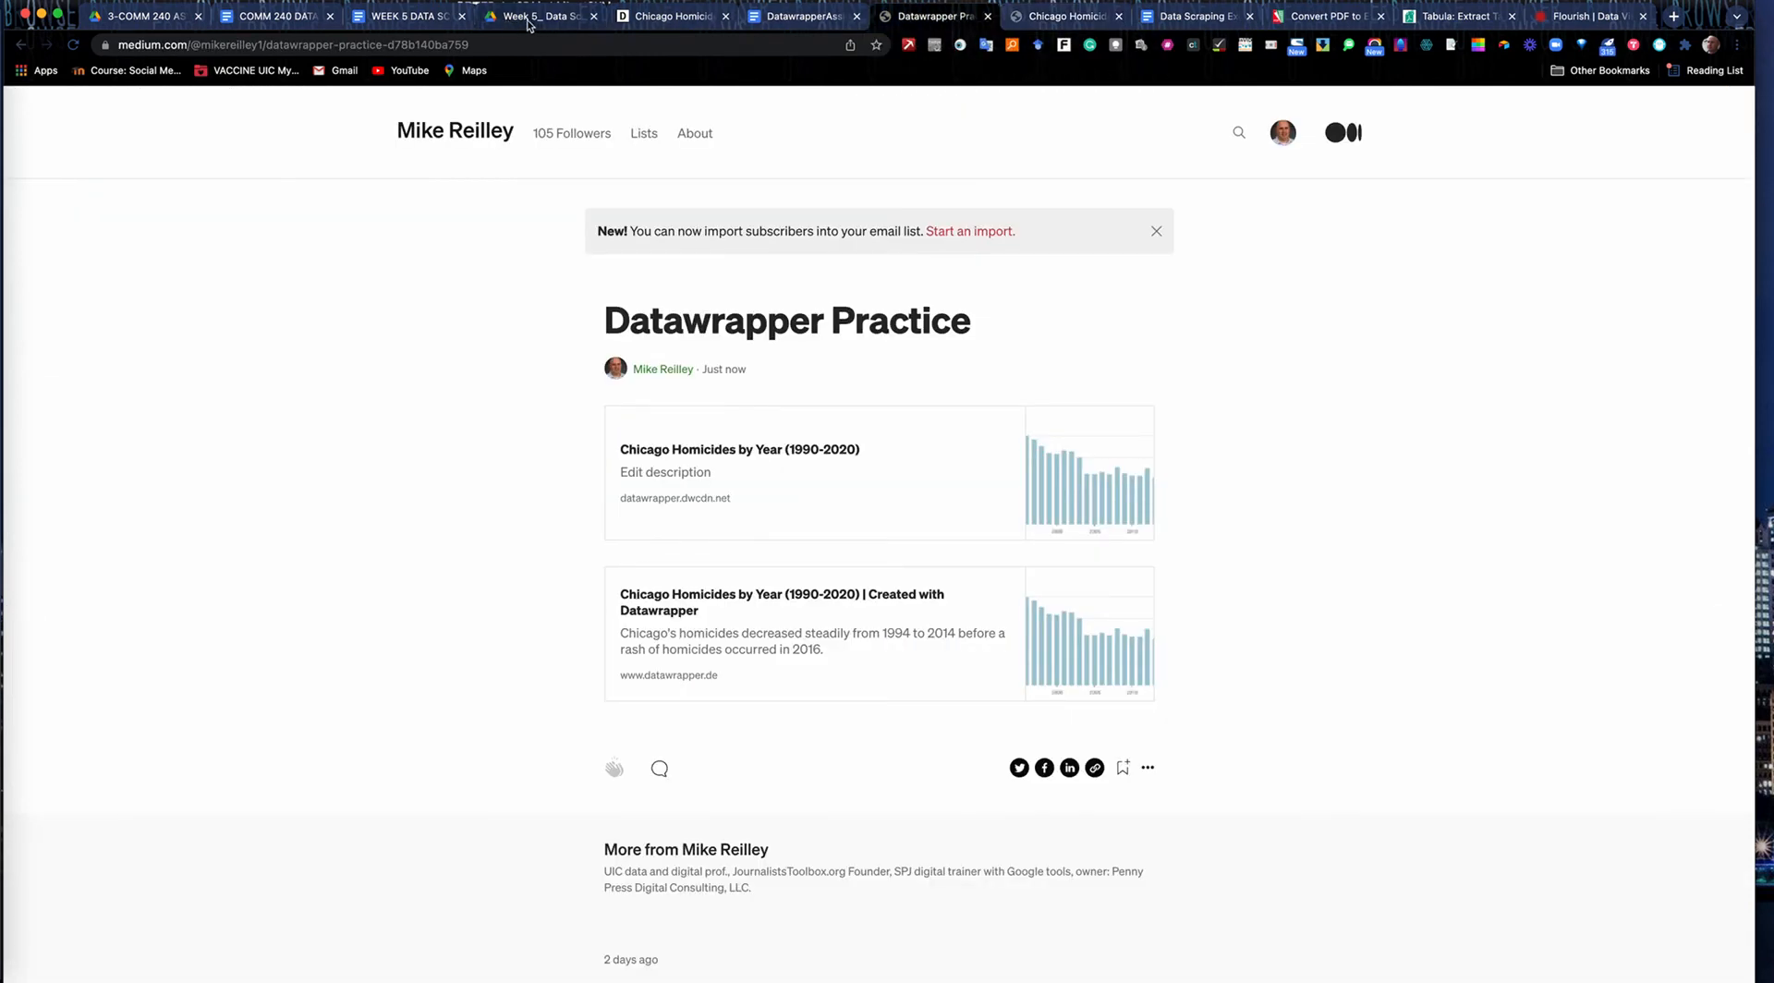
left_click(677, 18)
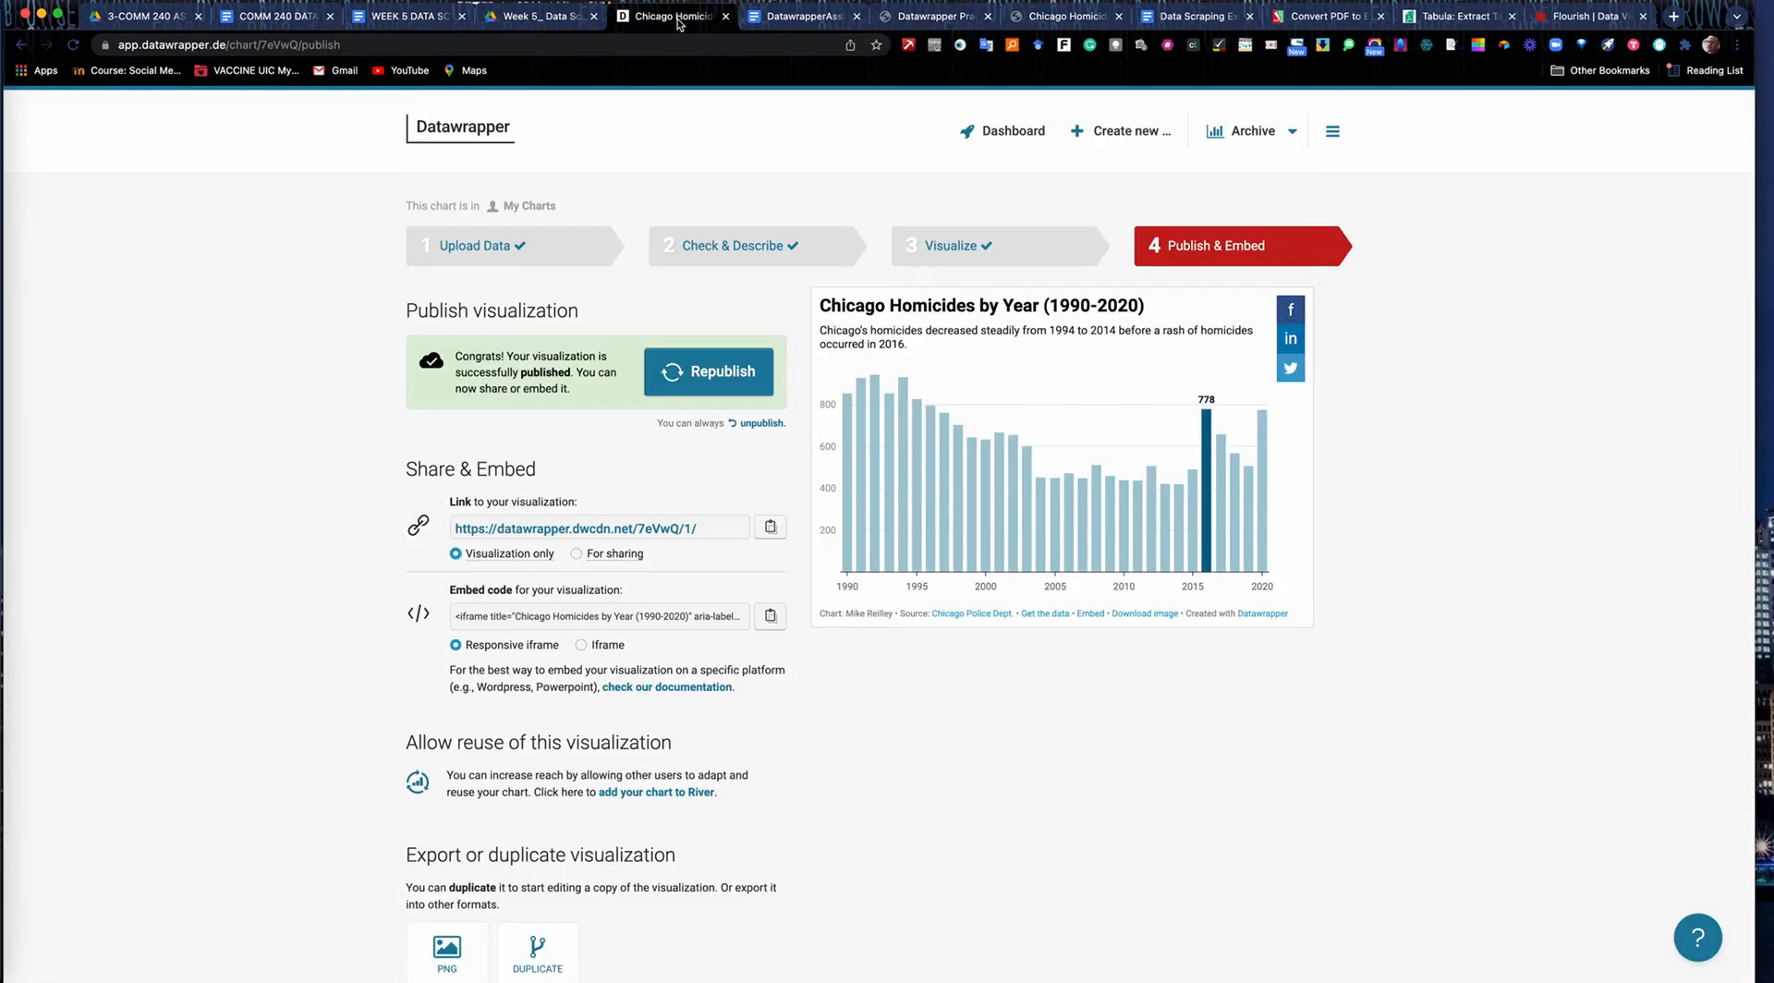
Switch to the WEEK 5 DATA SCHEDULE document and review the Part I and Part II class schedule.
left_click(543, 17)
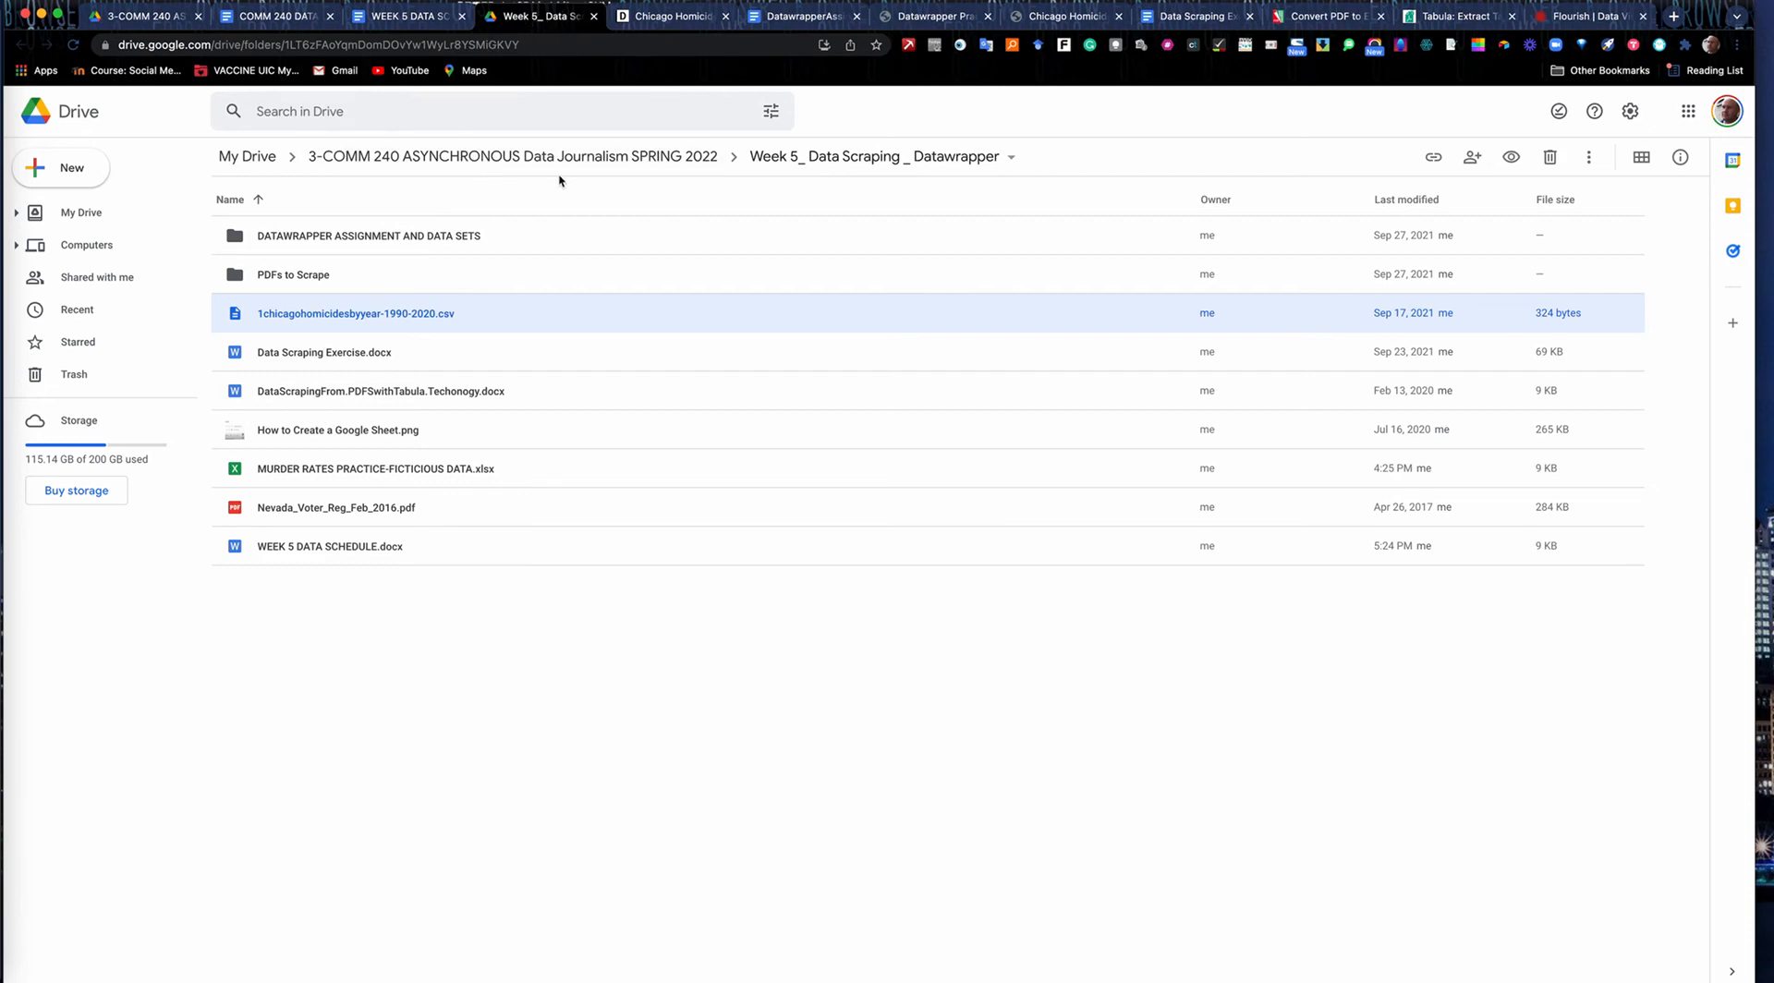
left_click(375, 24)
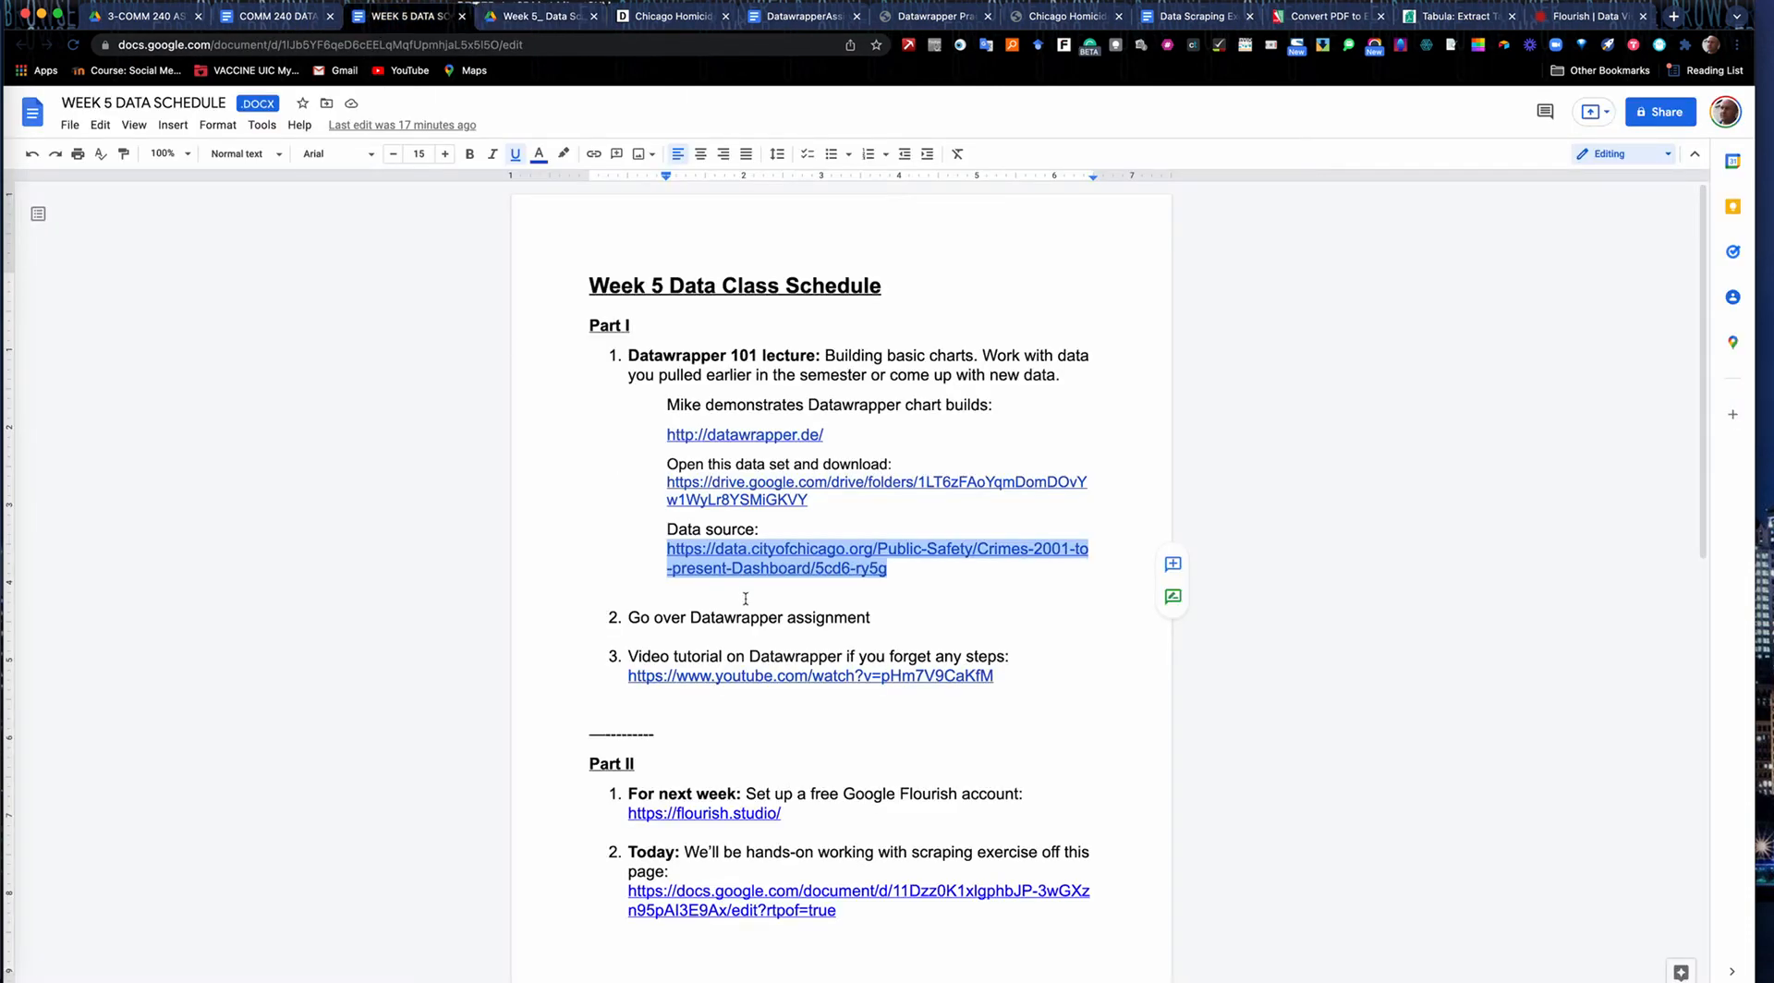
scroll(745, 599, "down", 2)
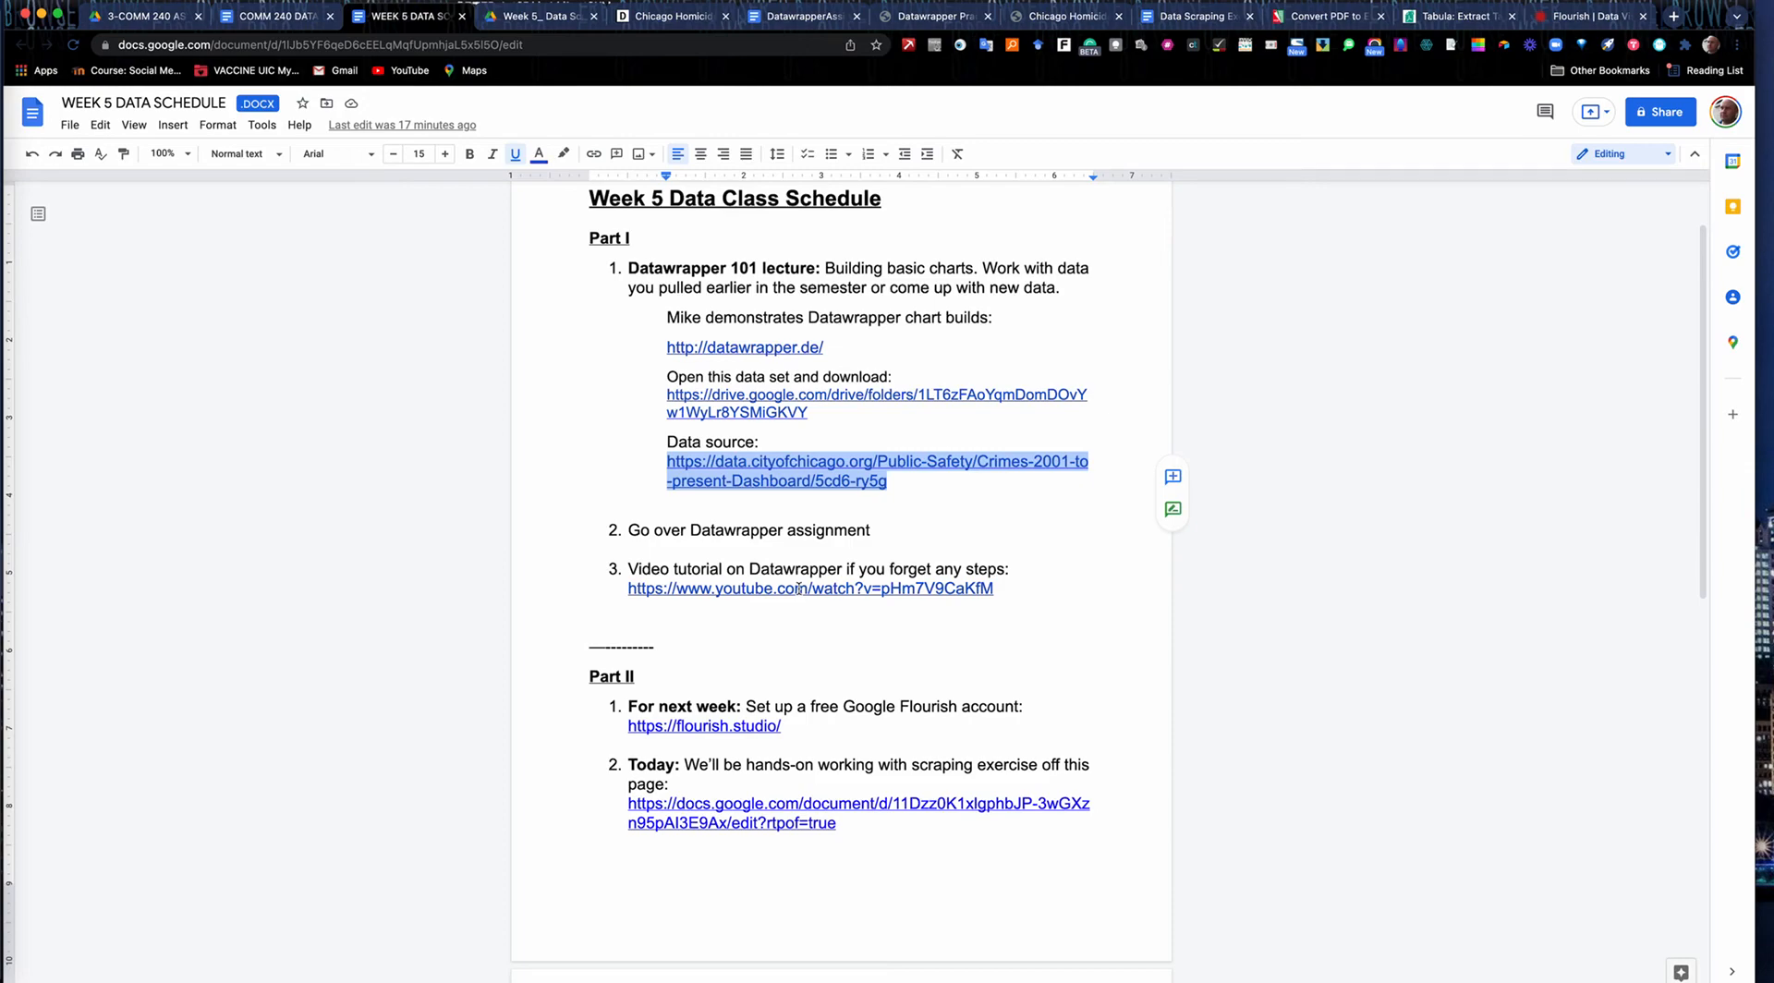
scroll(799, 588, "up", 2)
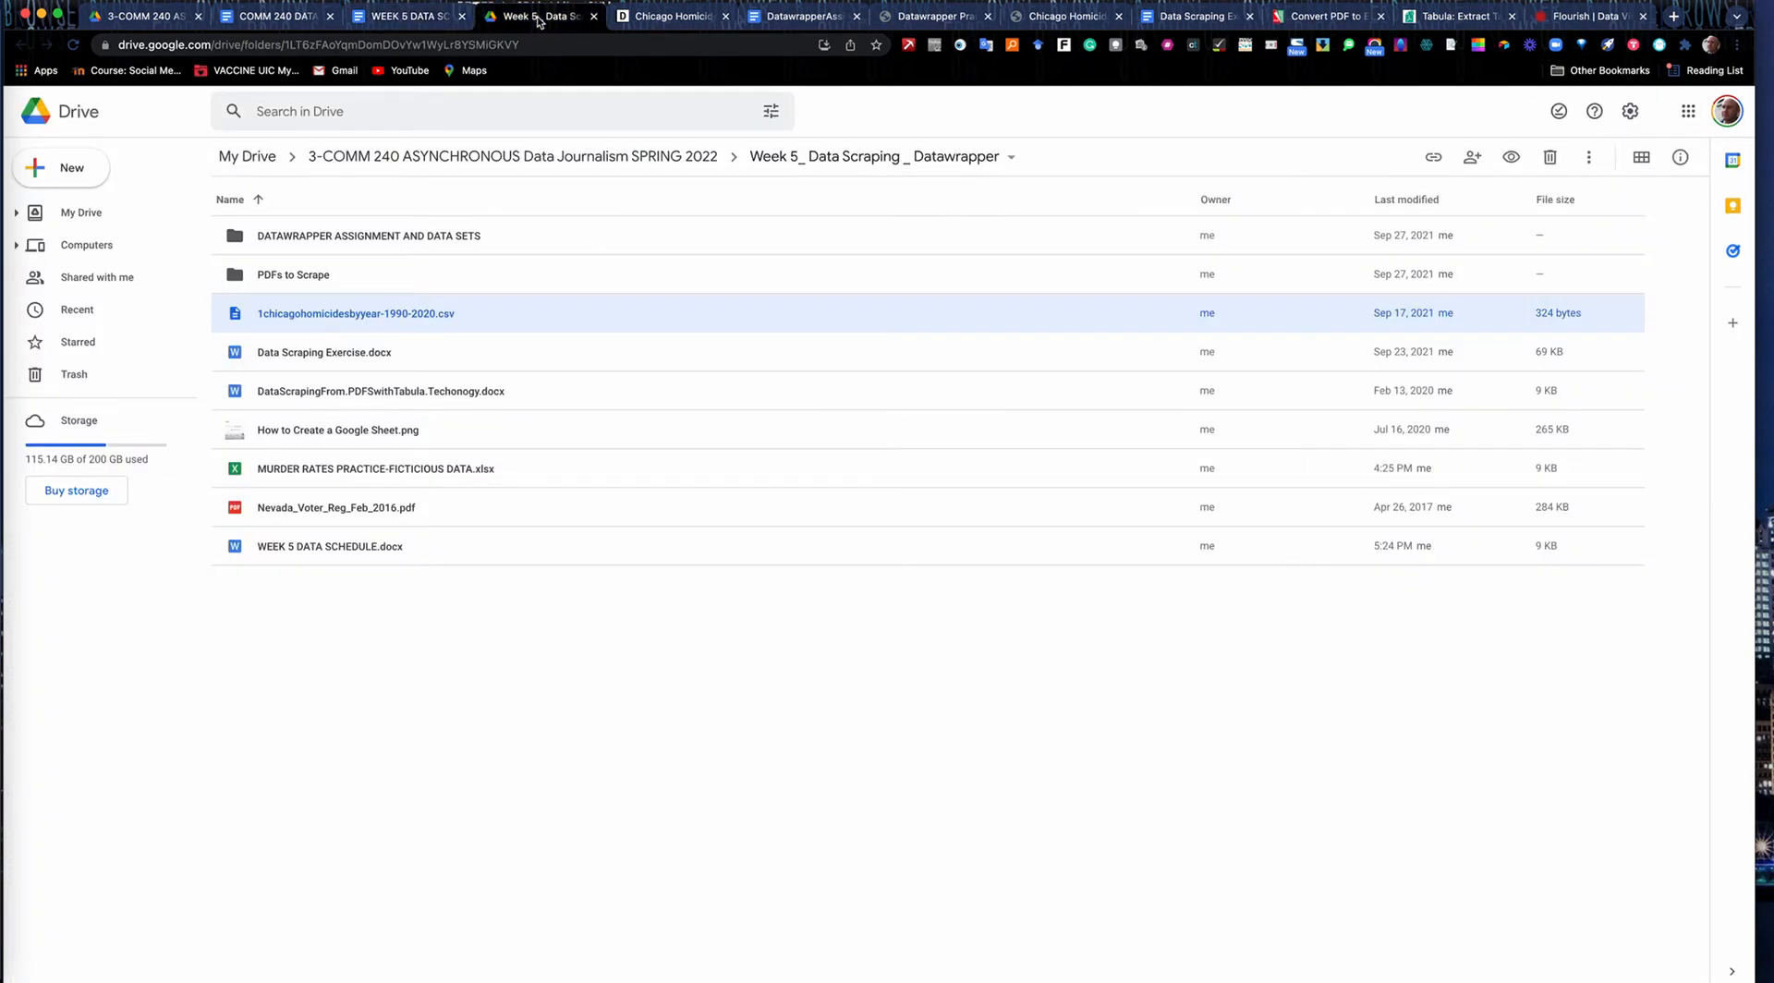
In Google Drive, go from the course folder into Week 5_ Data Scraping _ Datawrapper and open DATAWRAPPER ASSIGNMENT AND DATA SETS.
left_click(537, 158)
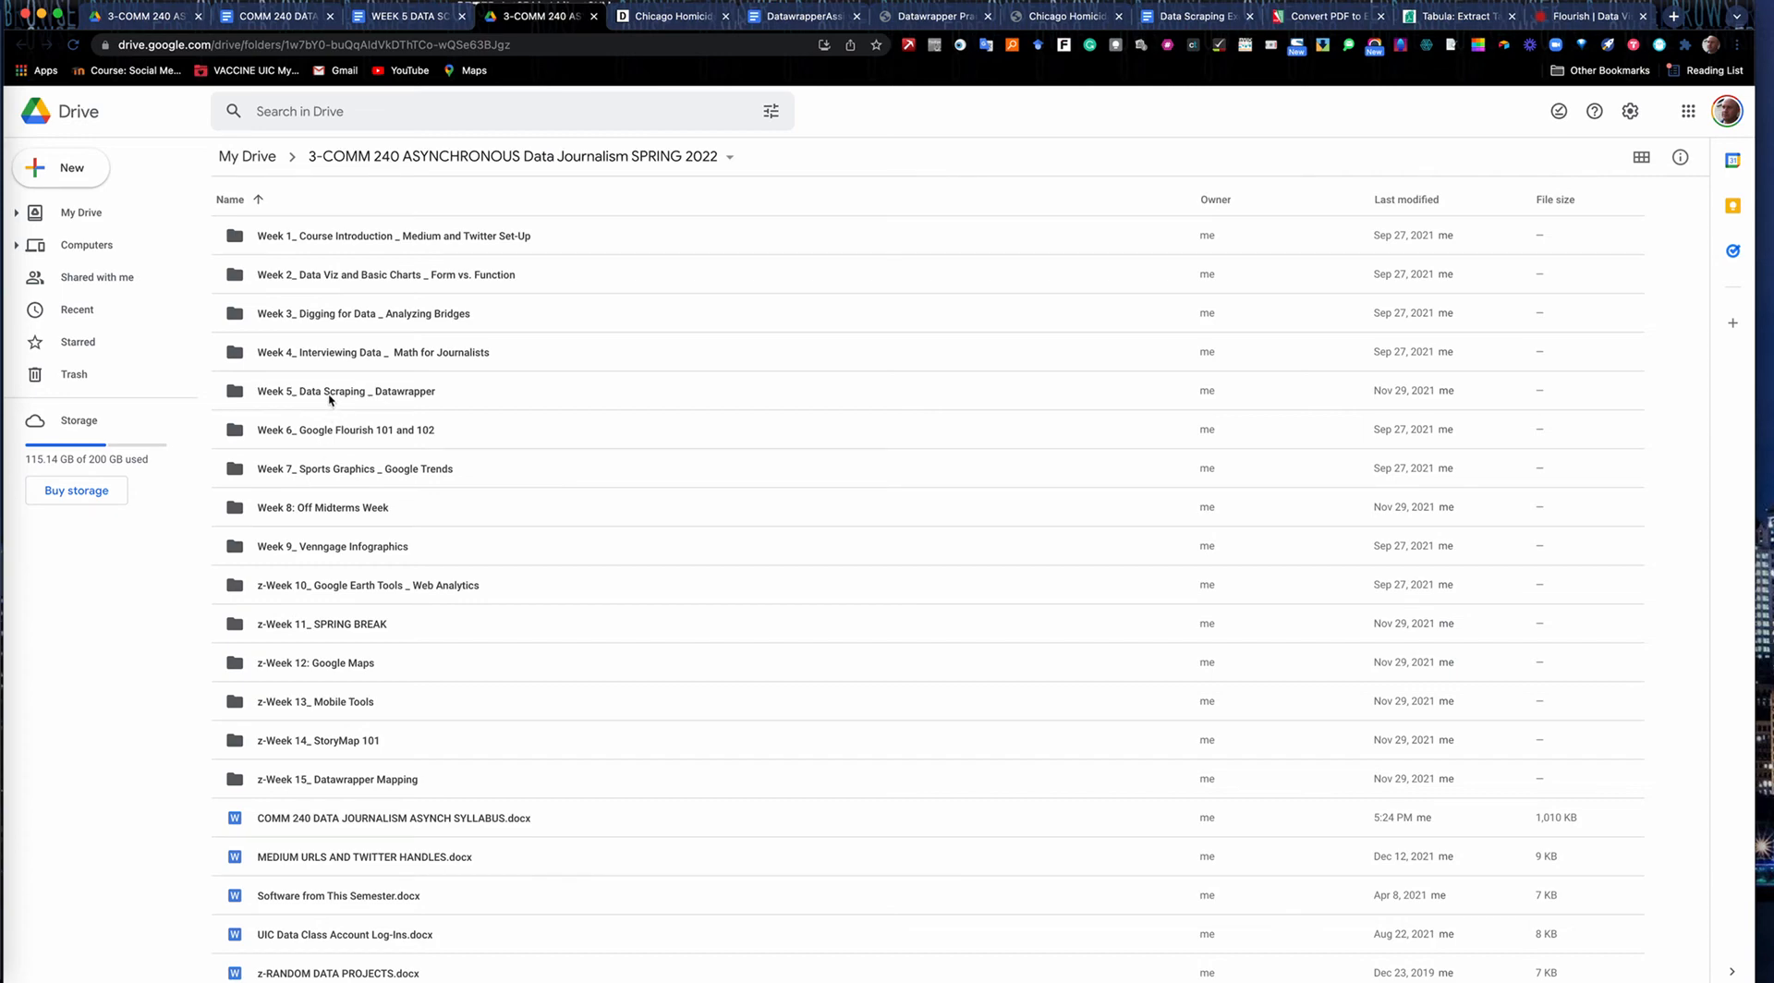
double_click(329, 395)
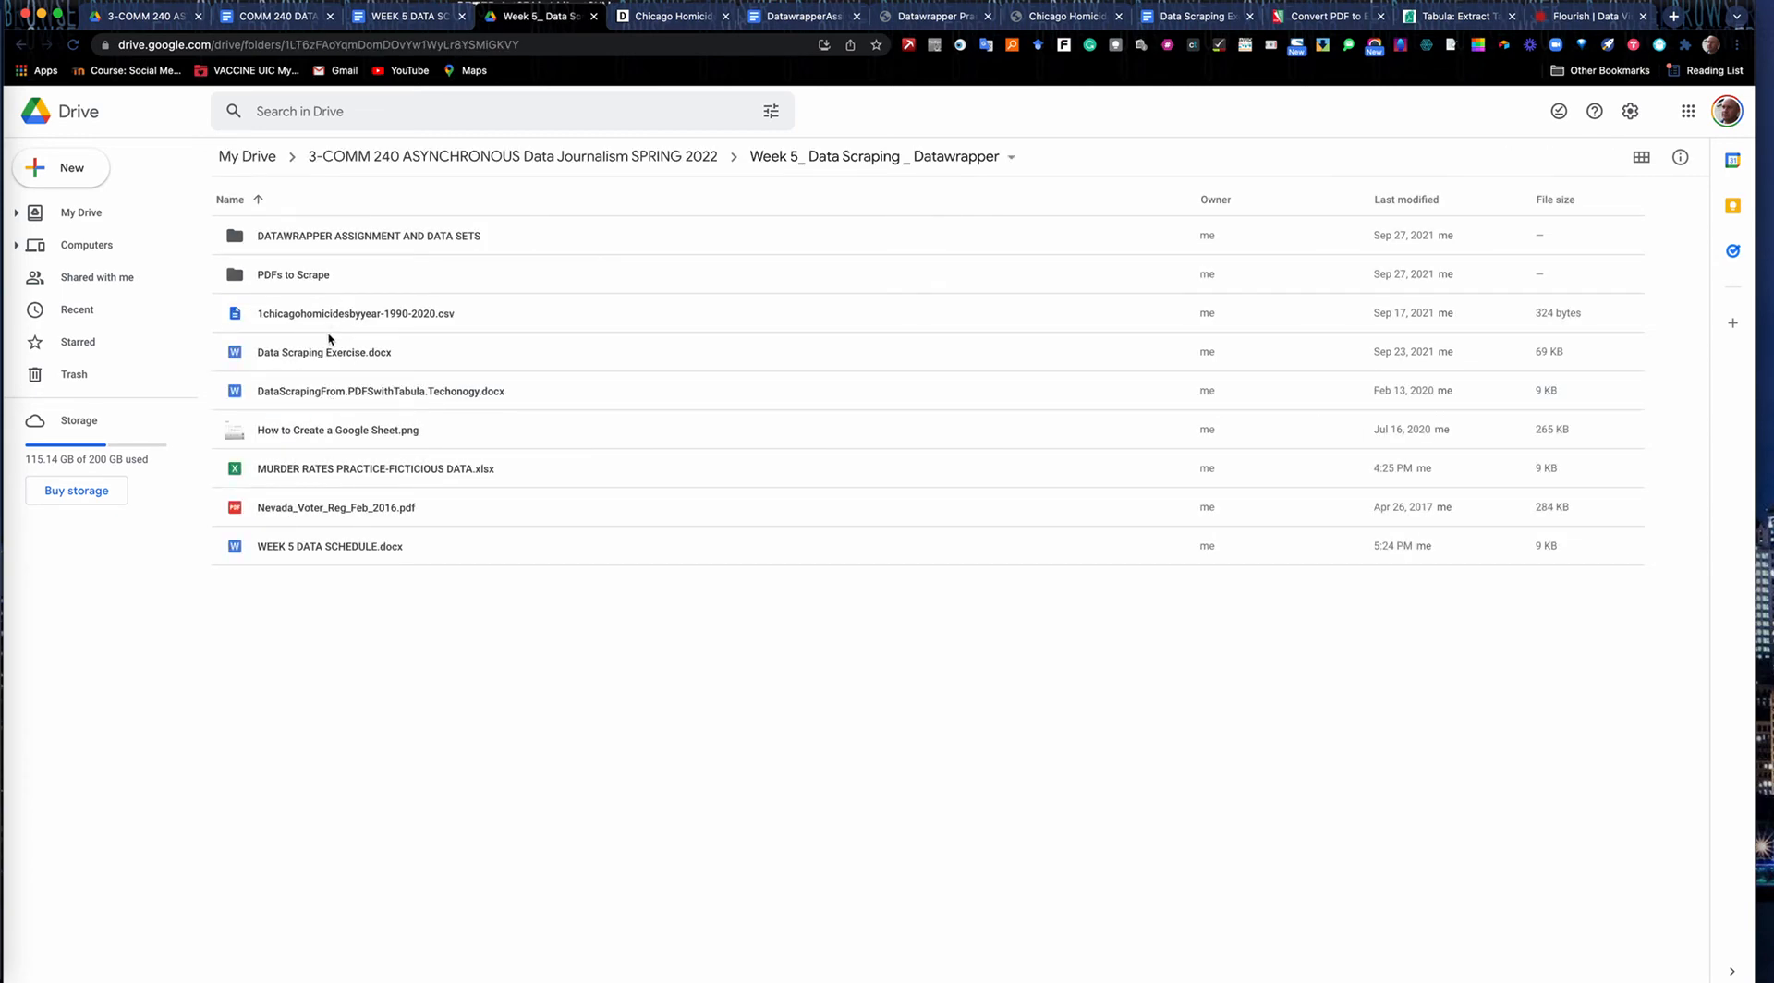
left_click(332, 238)
double_click(332, 238)
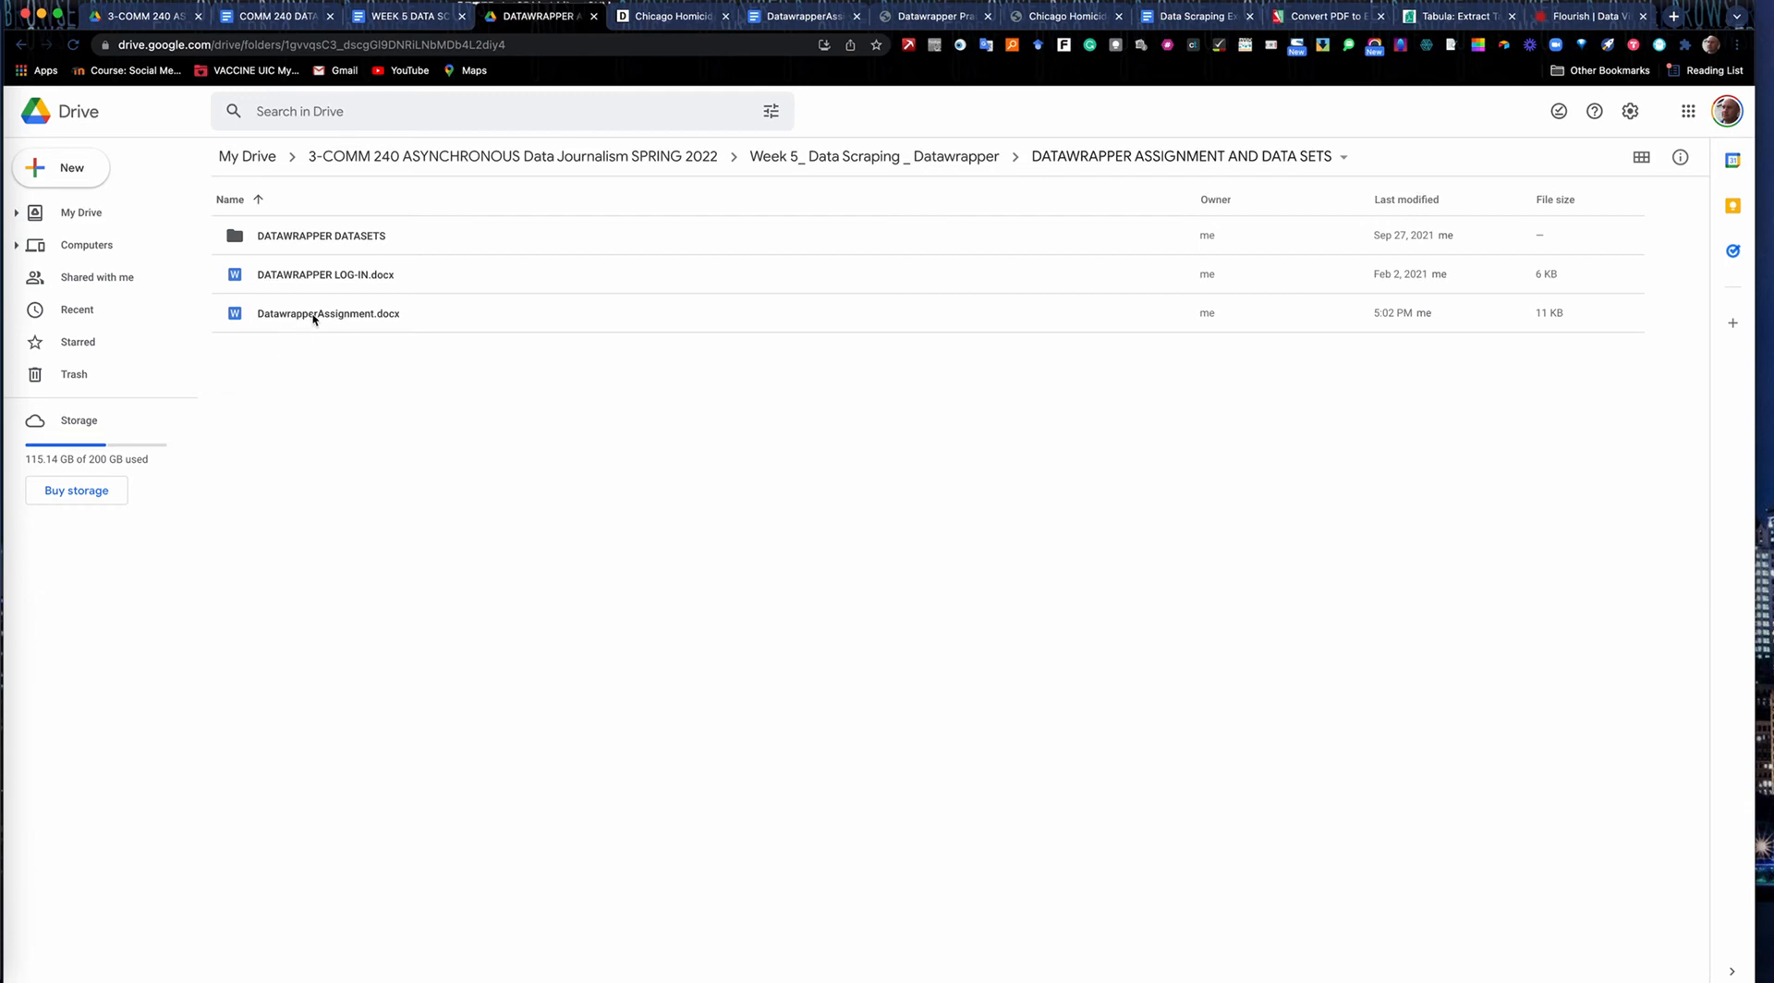
Switch to the DatawrapperAssignment document and review its instructions and numbered list of available data files.
left_click(781, 18)
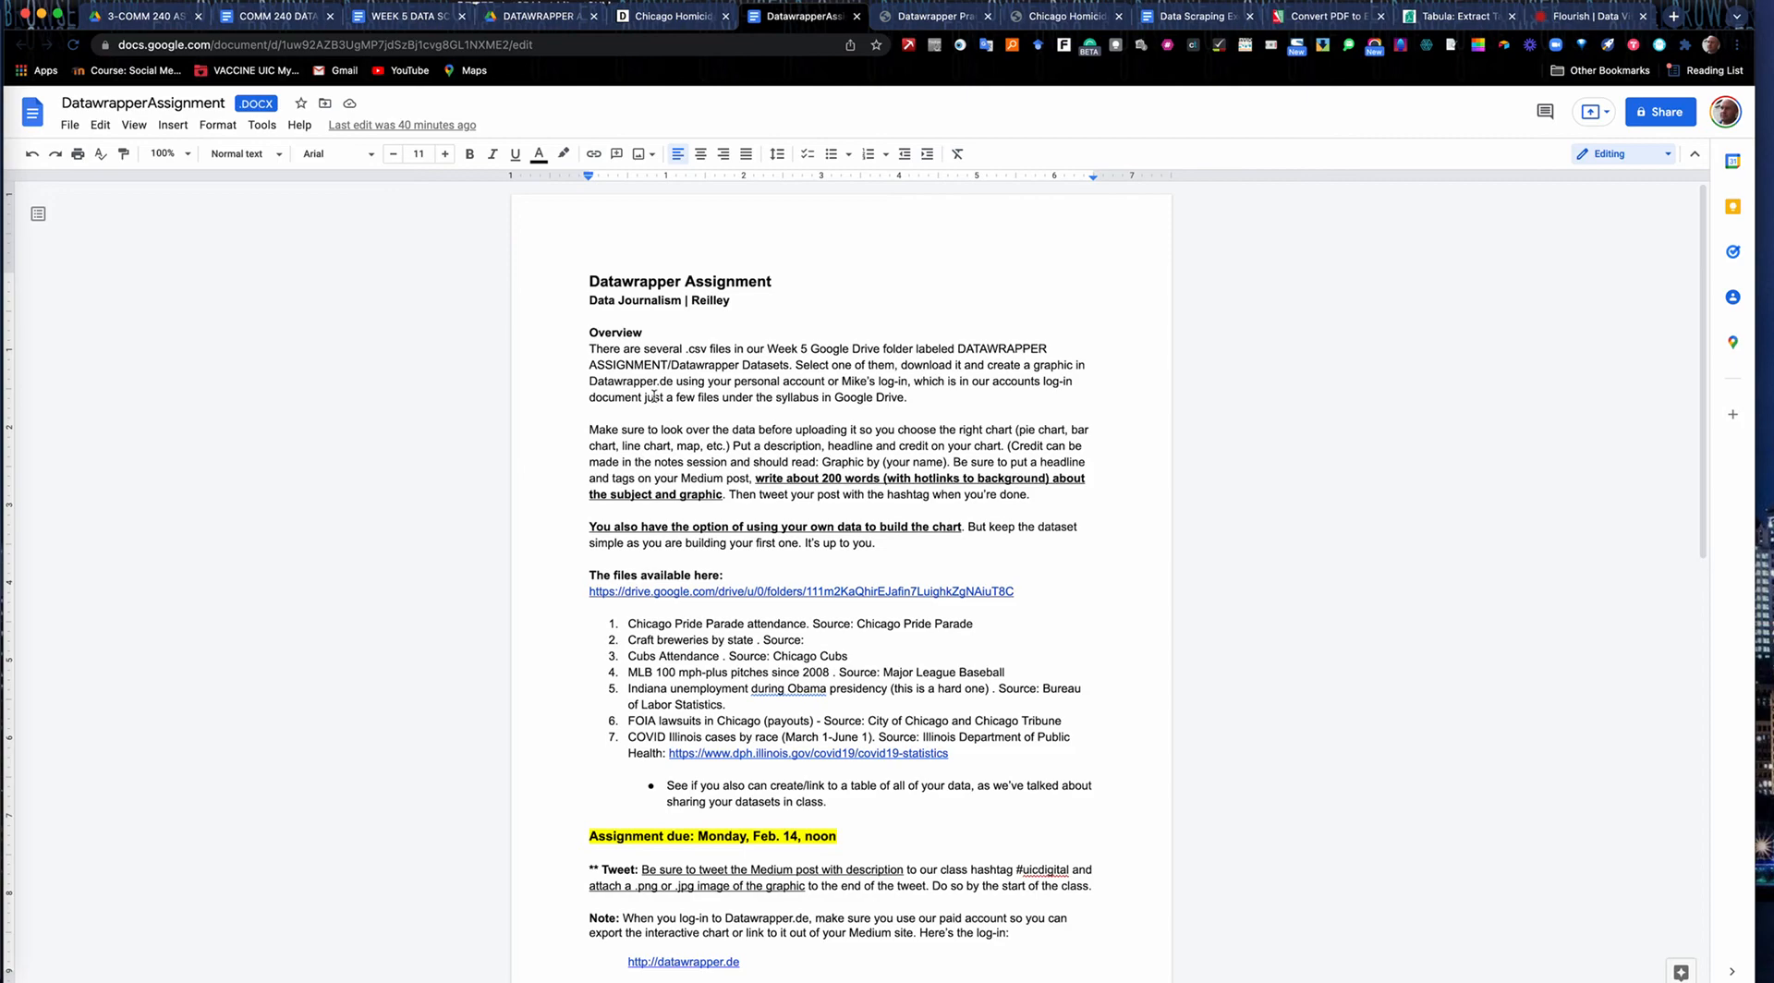
scroll(653, 395, "down", 8)
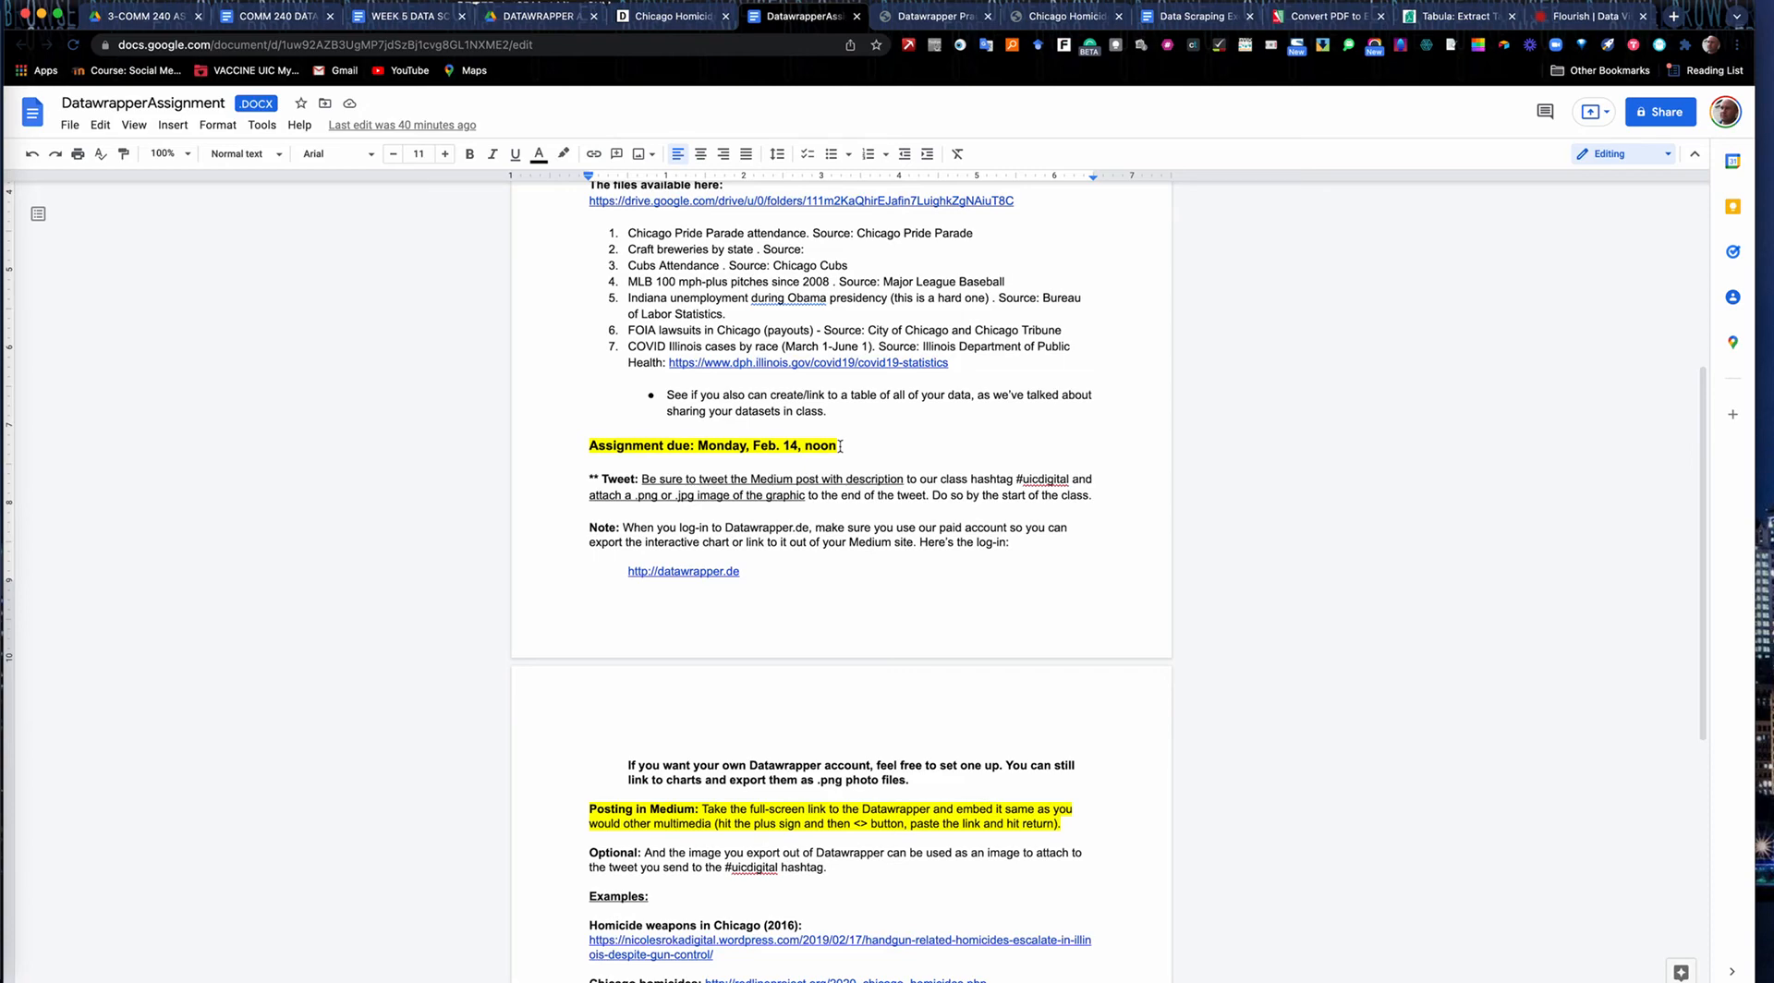
scroll(840, 446, "up", 8)
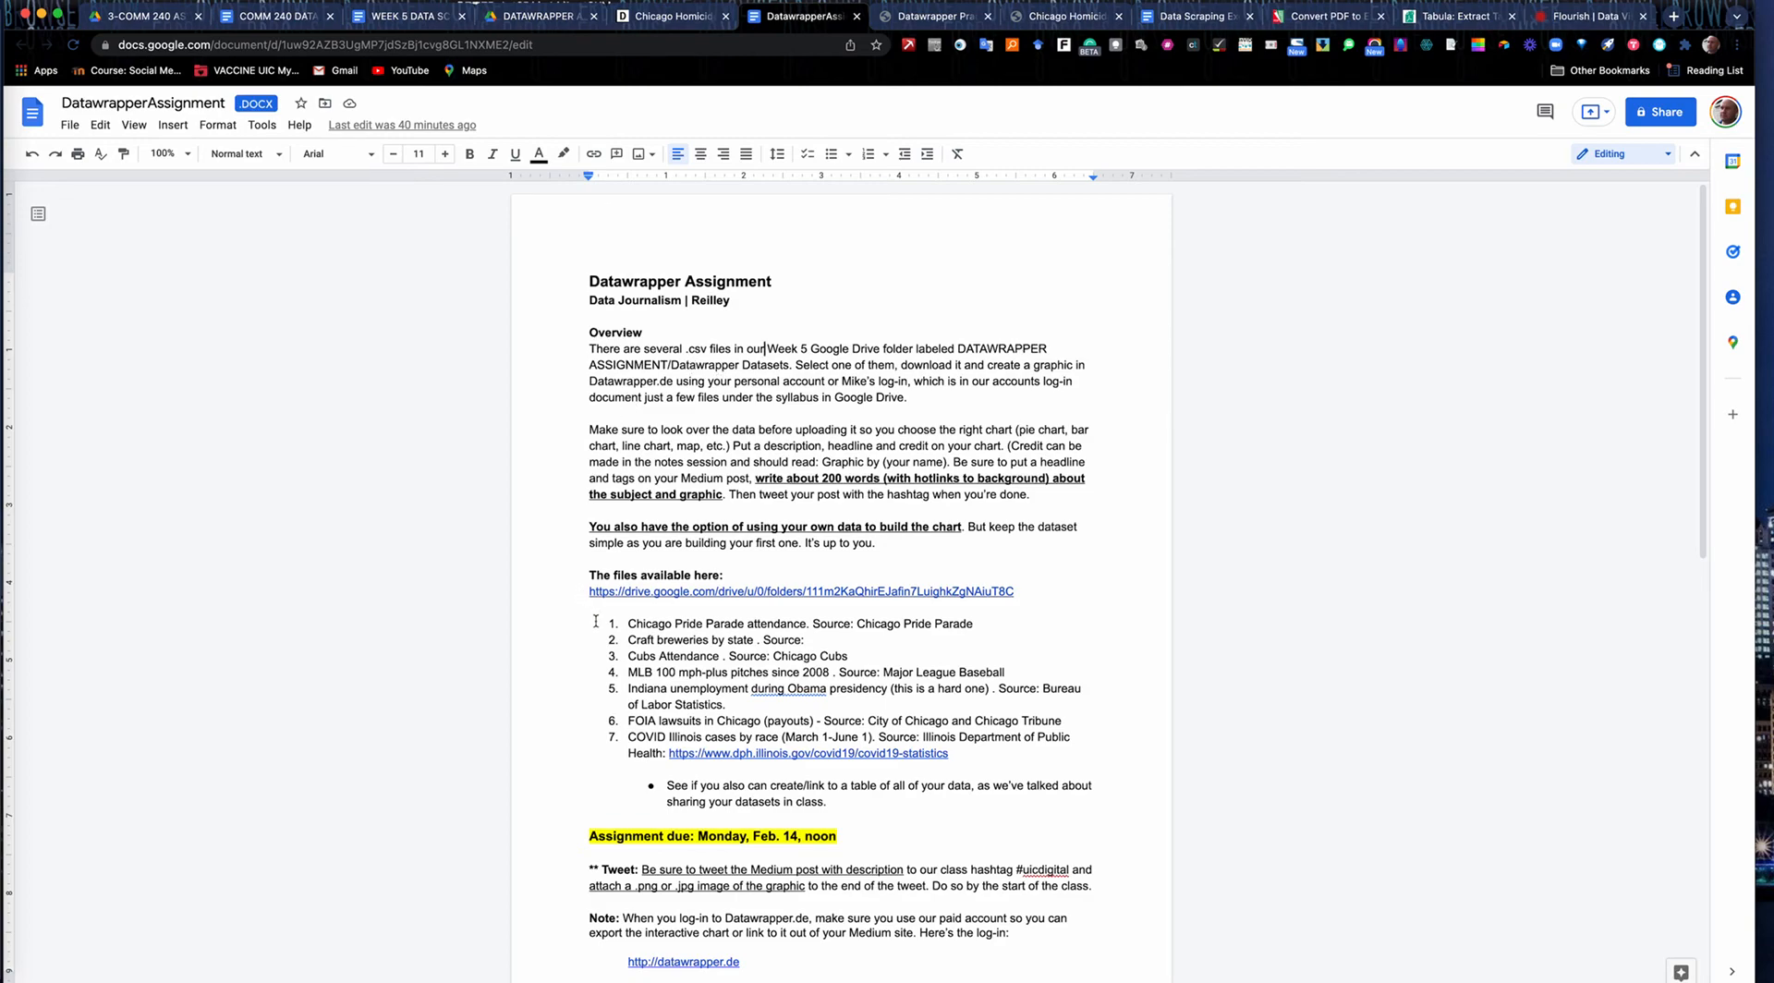
left_click_drag(598, 622, 888, 812)
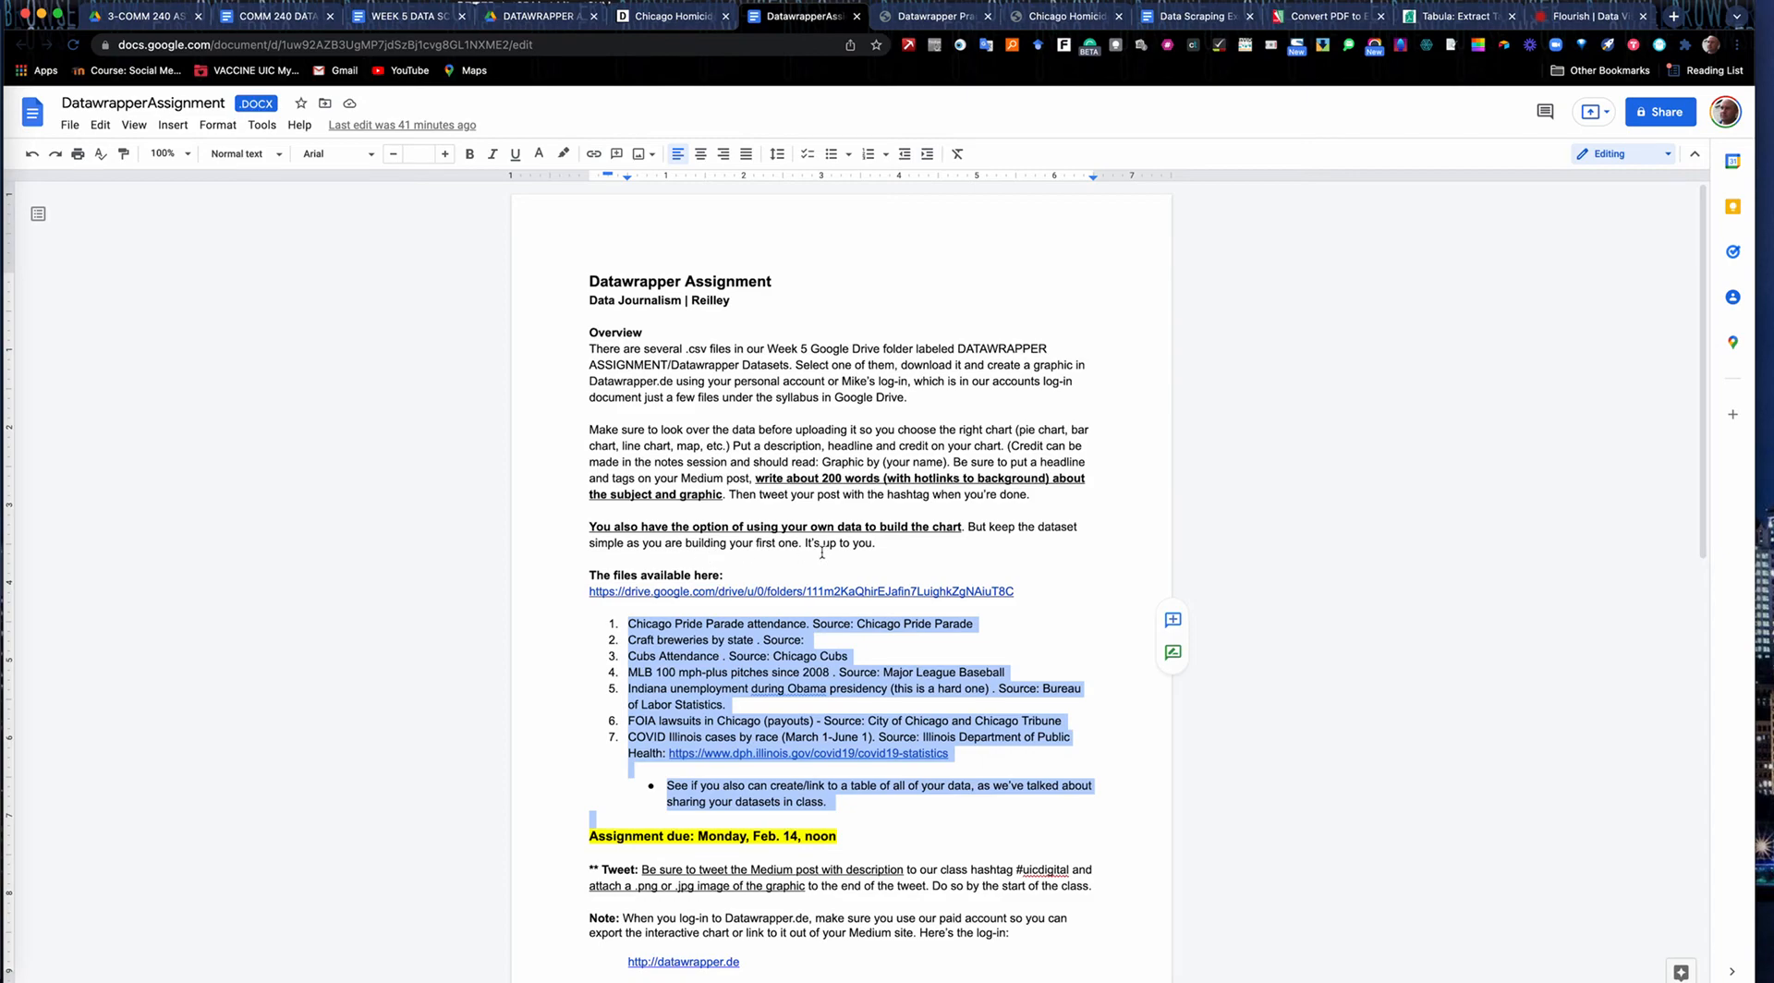
left_click(625, 623)
left_click_drag(625, 624, 814, 742)
left_click(814, 742)
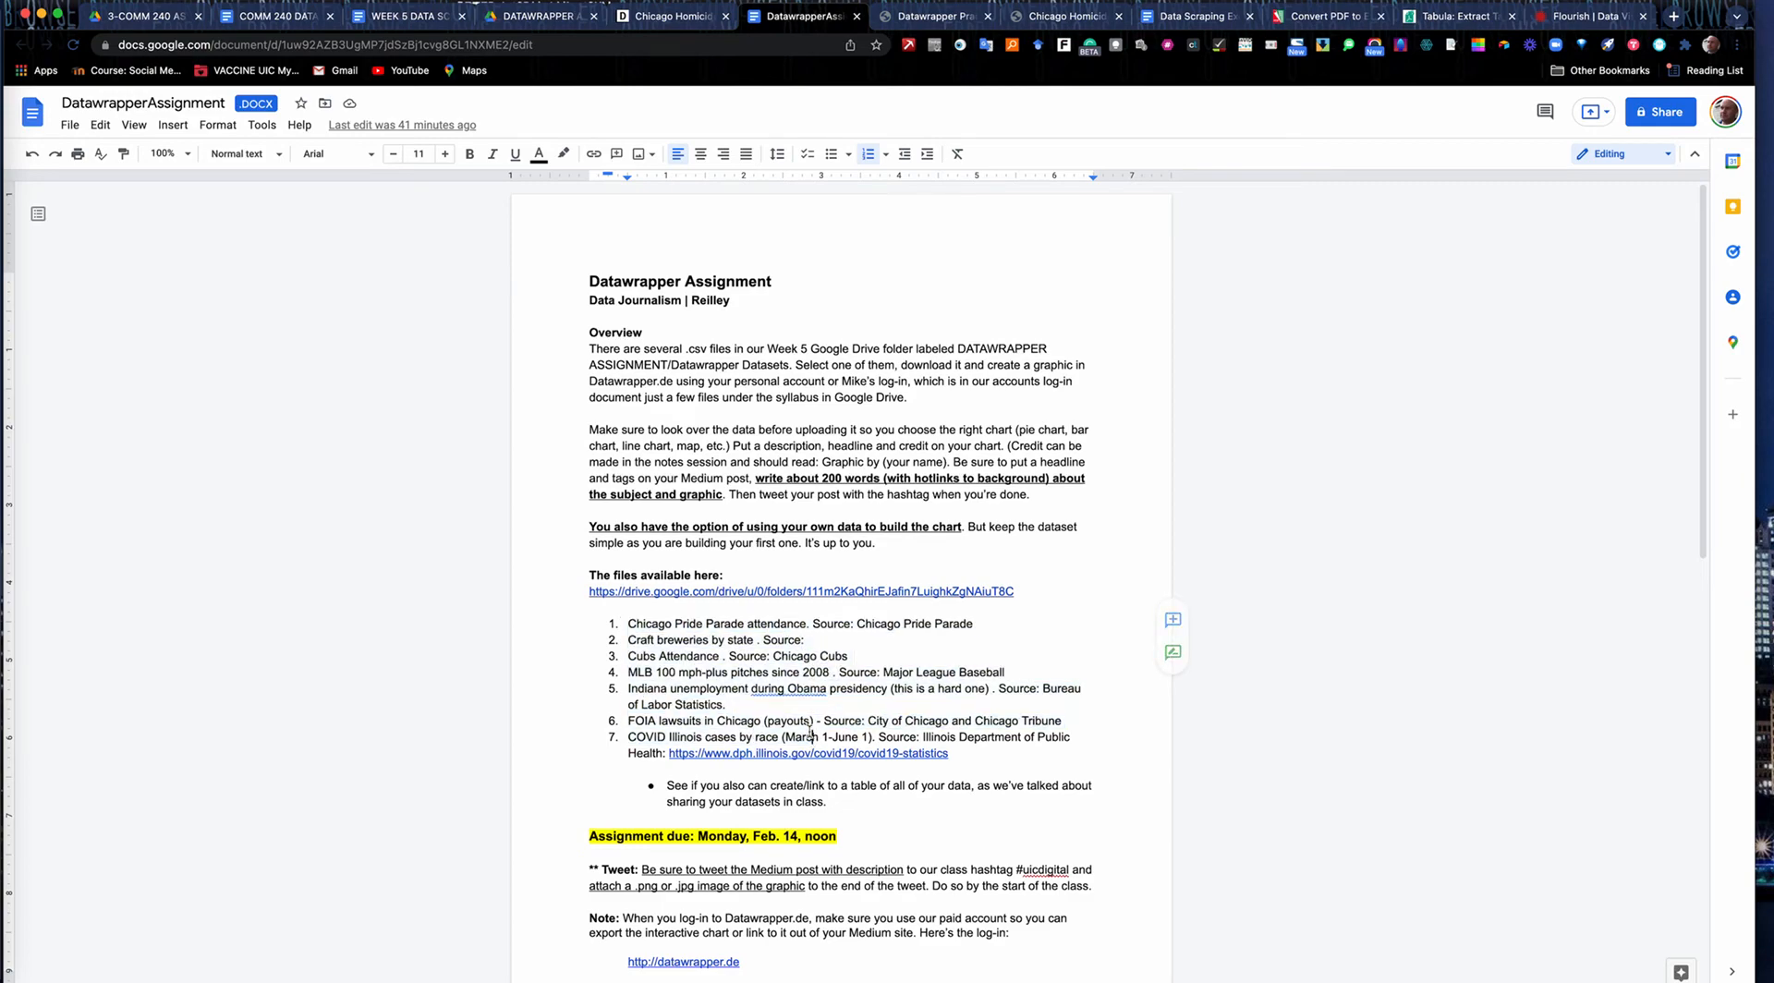
In Google Drive, open the DATAWRAPPER DATASETS folder, preview Cubs Attendance3.csv and download it.
left_click(524, 17)
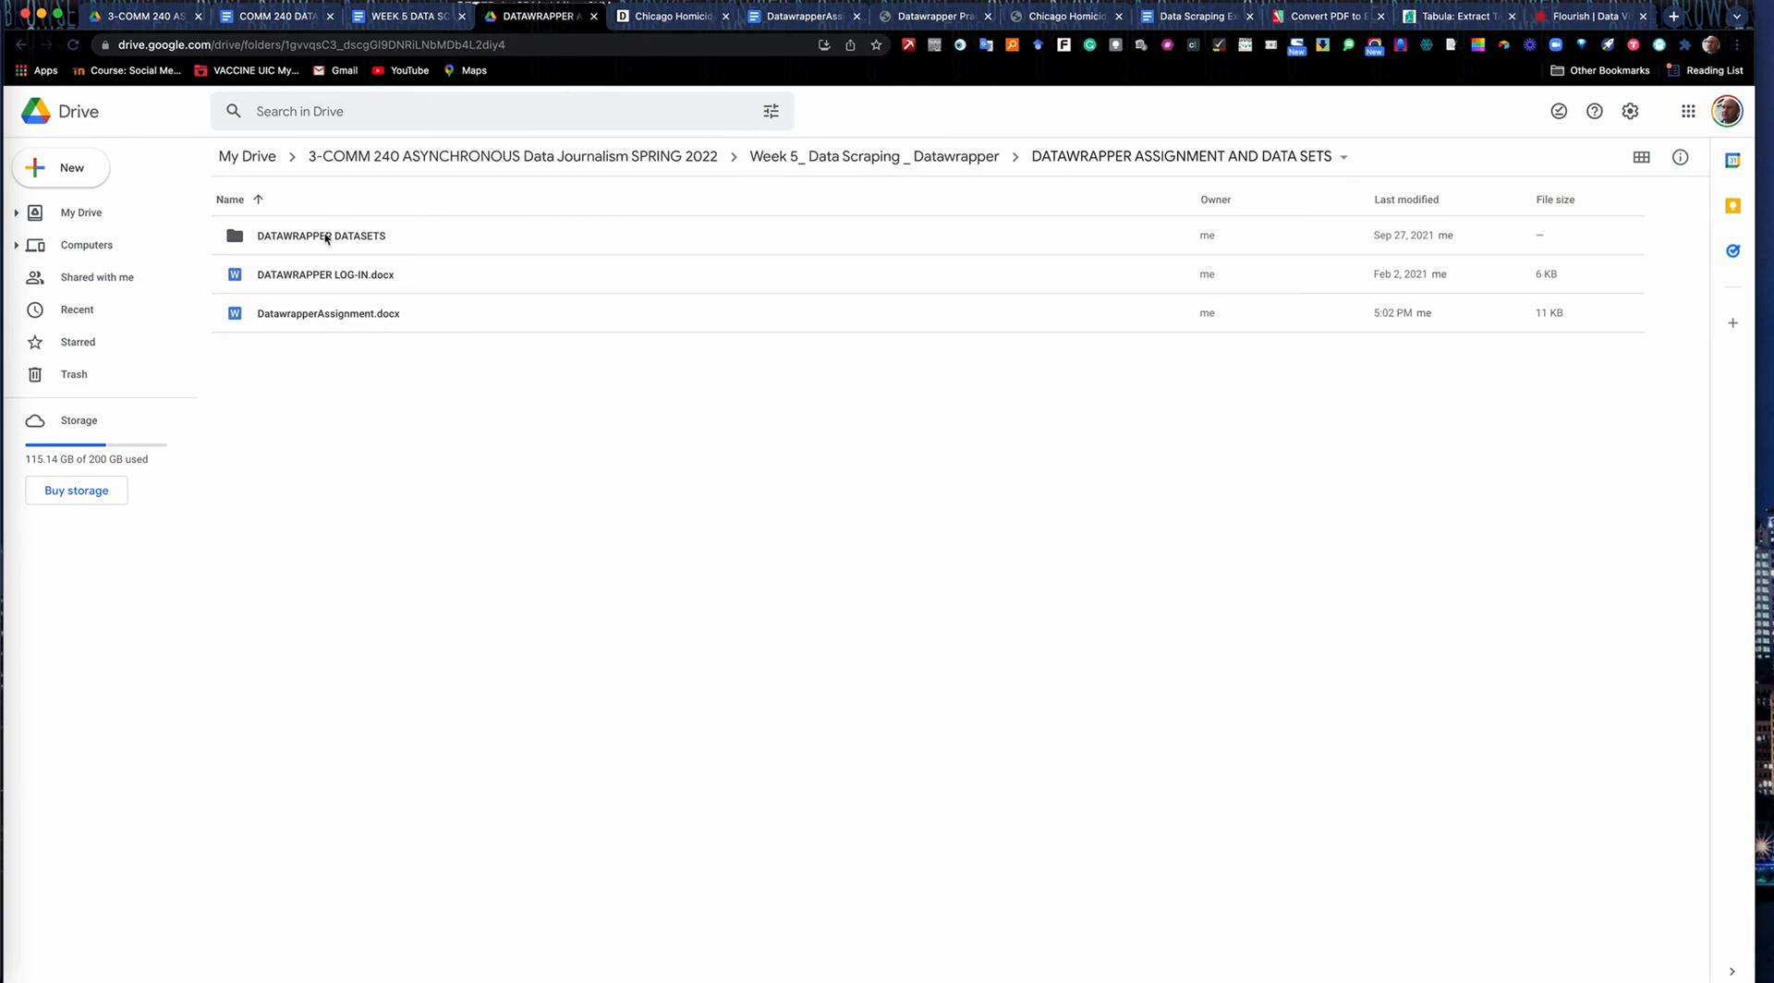
double_click(357, 237)
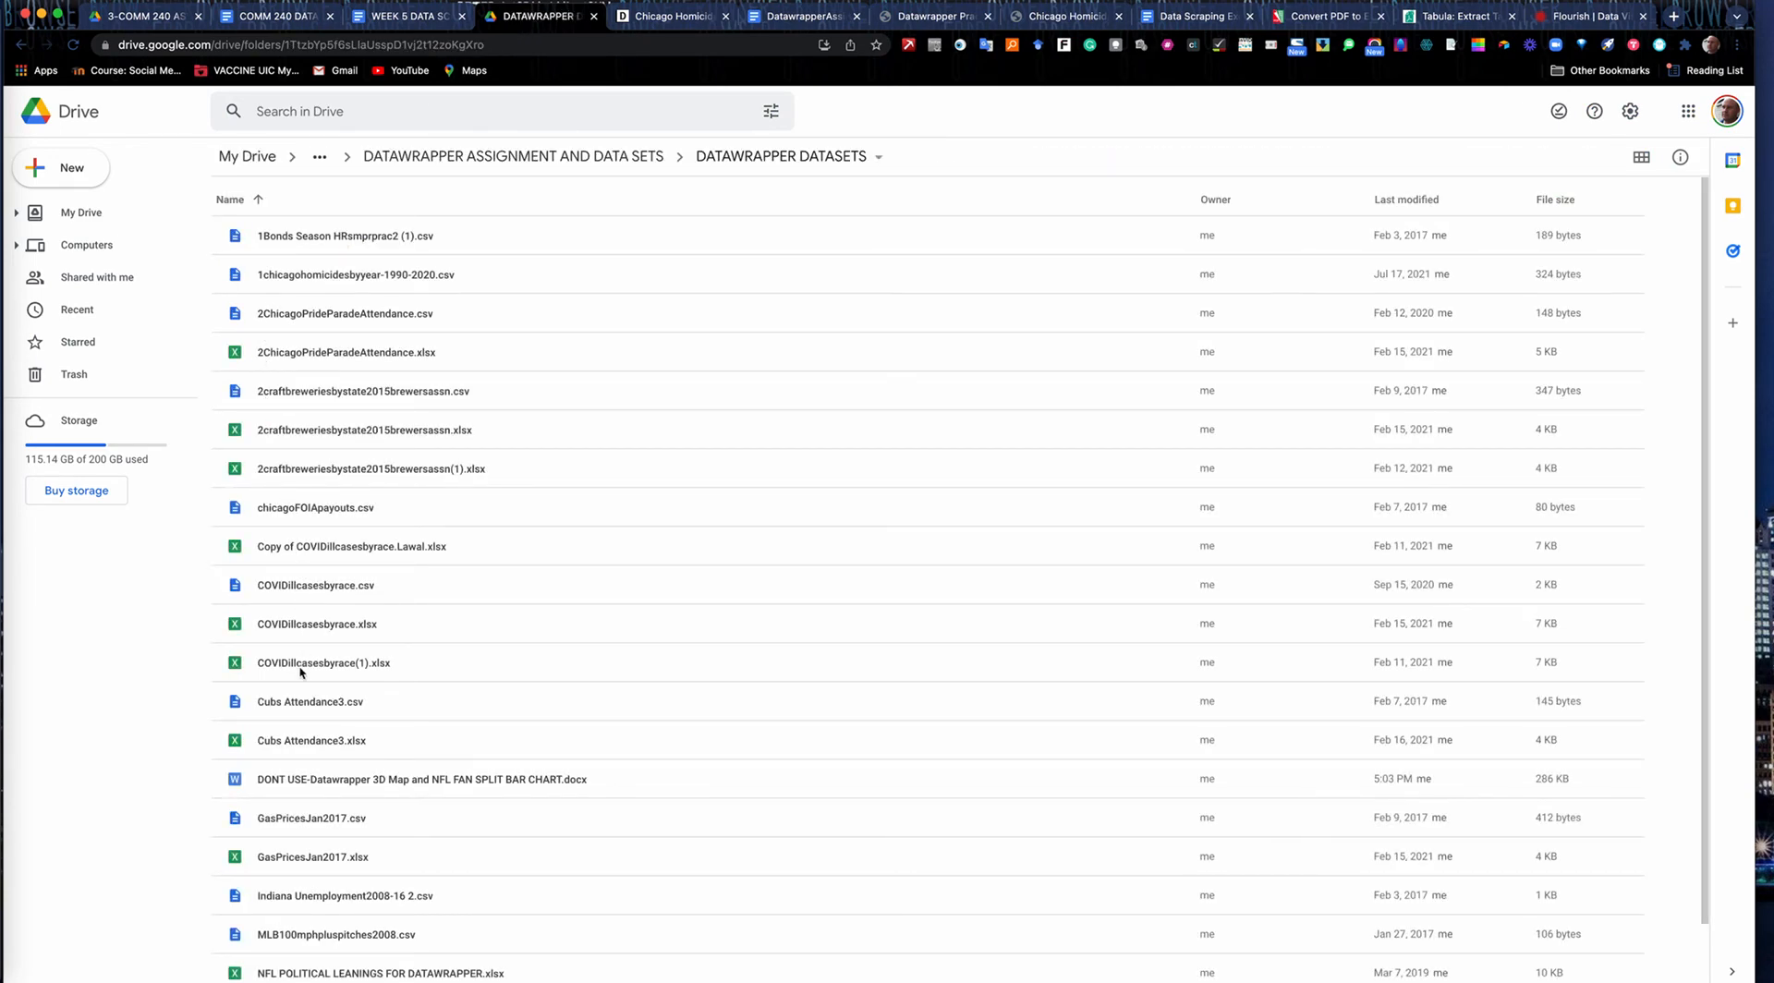
scroll(297, 637, "down", 1)
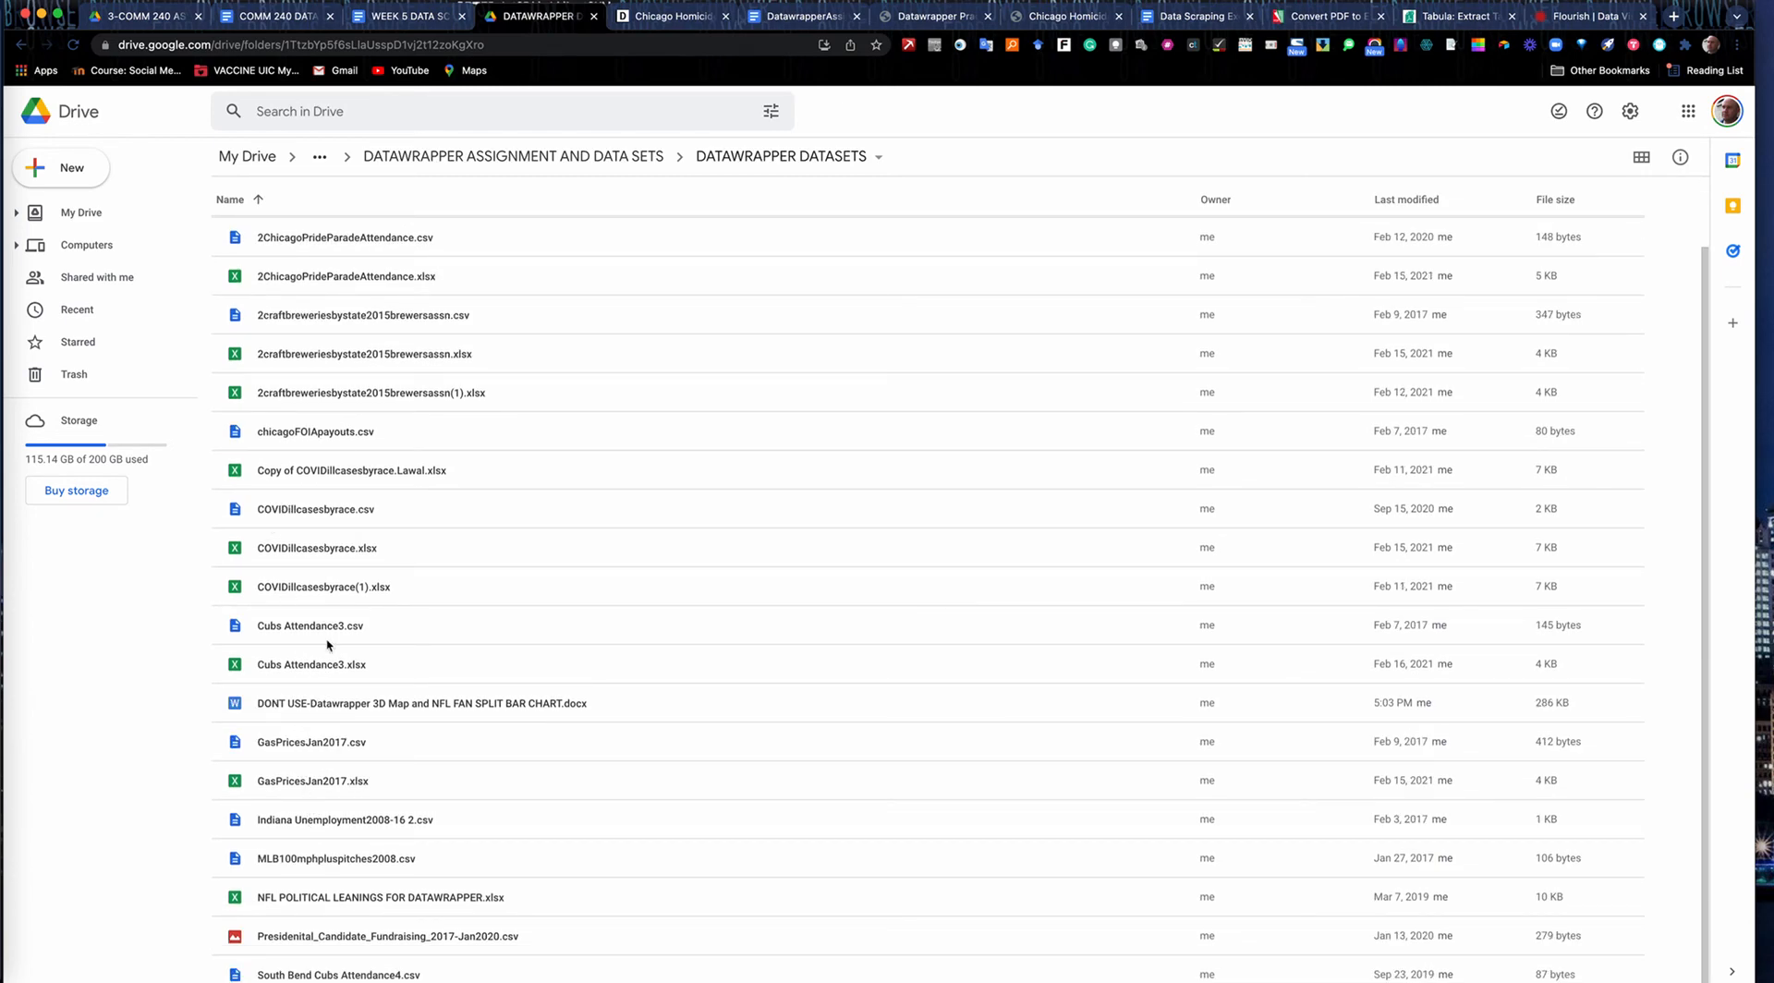
scroll(358, 375, "up", 1)
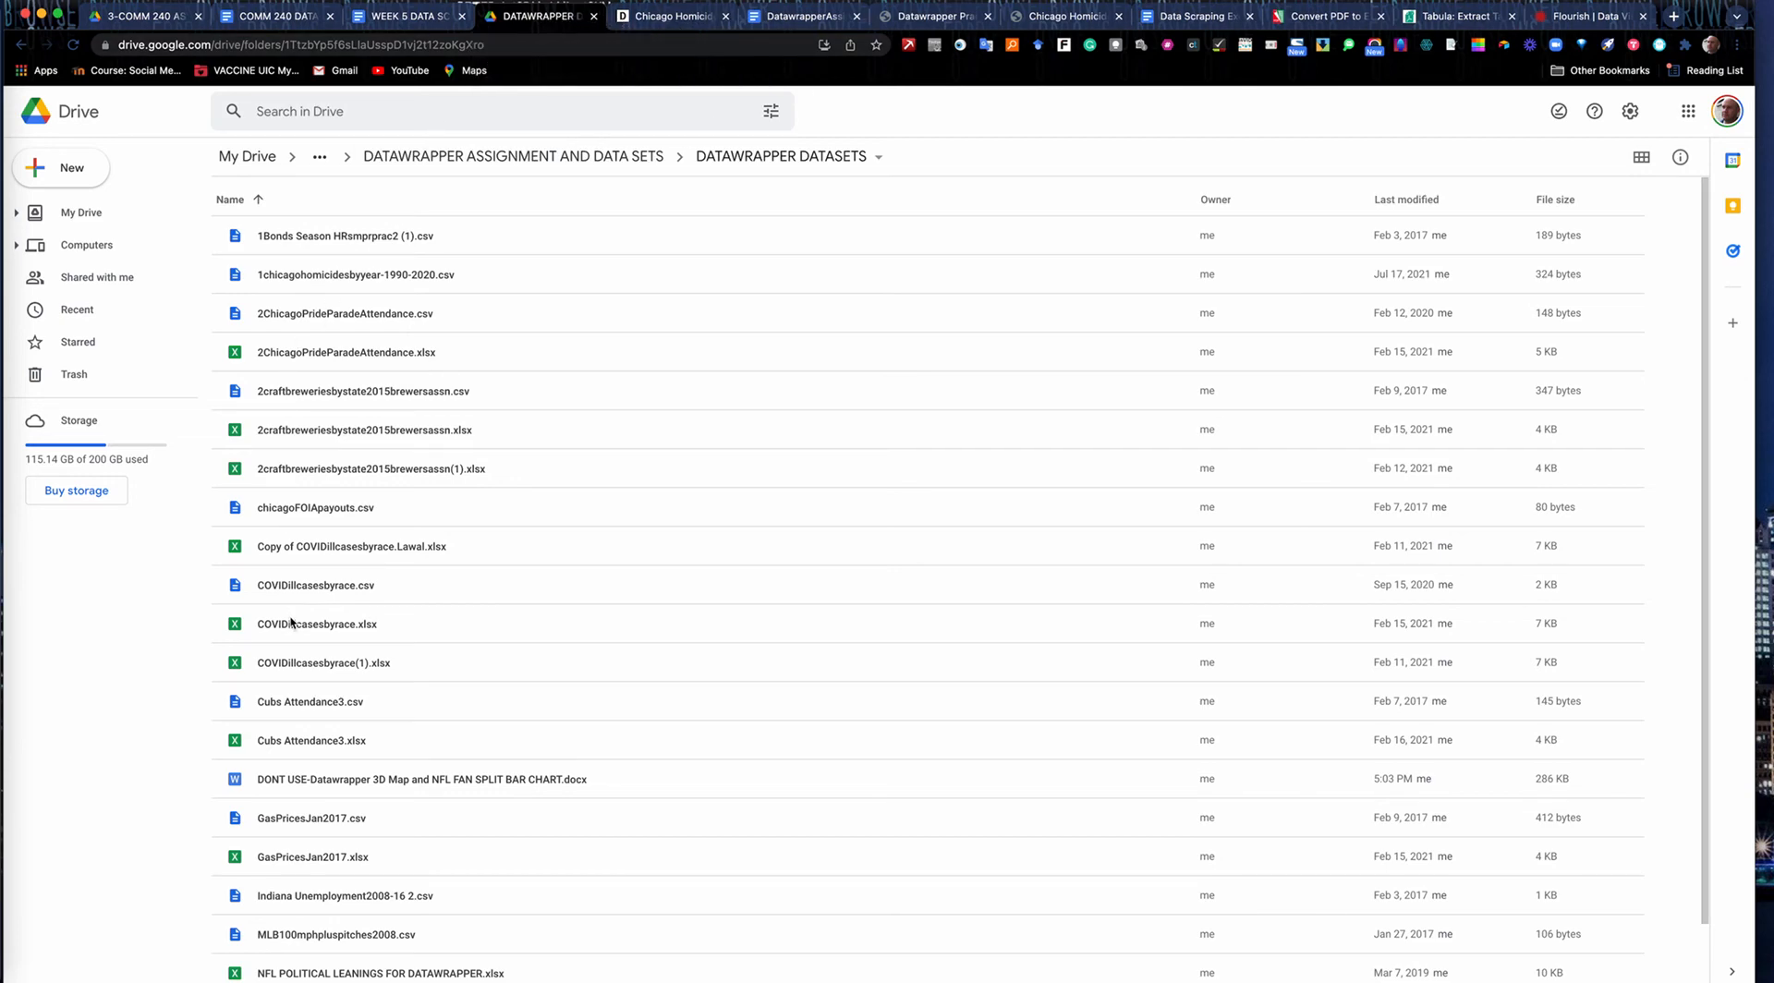
double_click(295, 702)
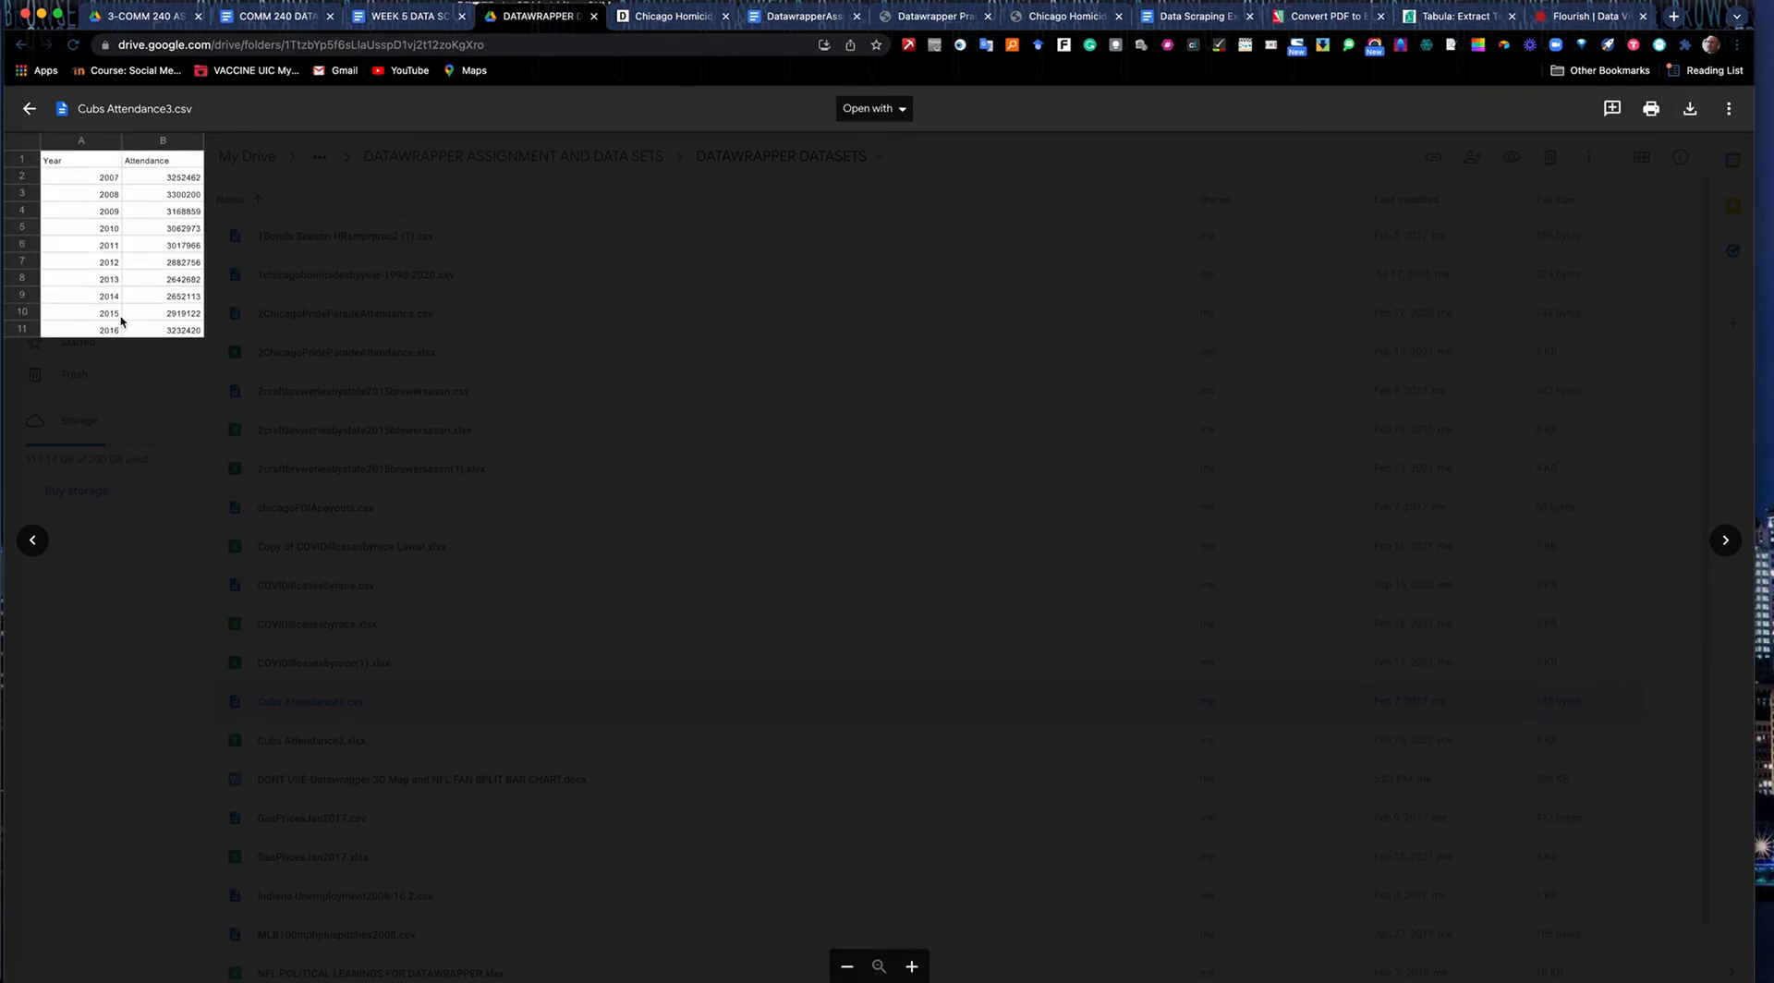
left_click(1690, 111)
Return to the DatawrapperAssignment document and add "Brewers Association" as the source for the craft breweries by state item.
left_click(790, 18)
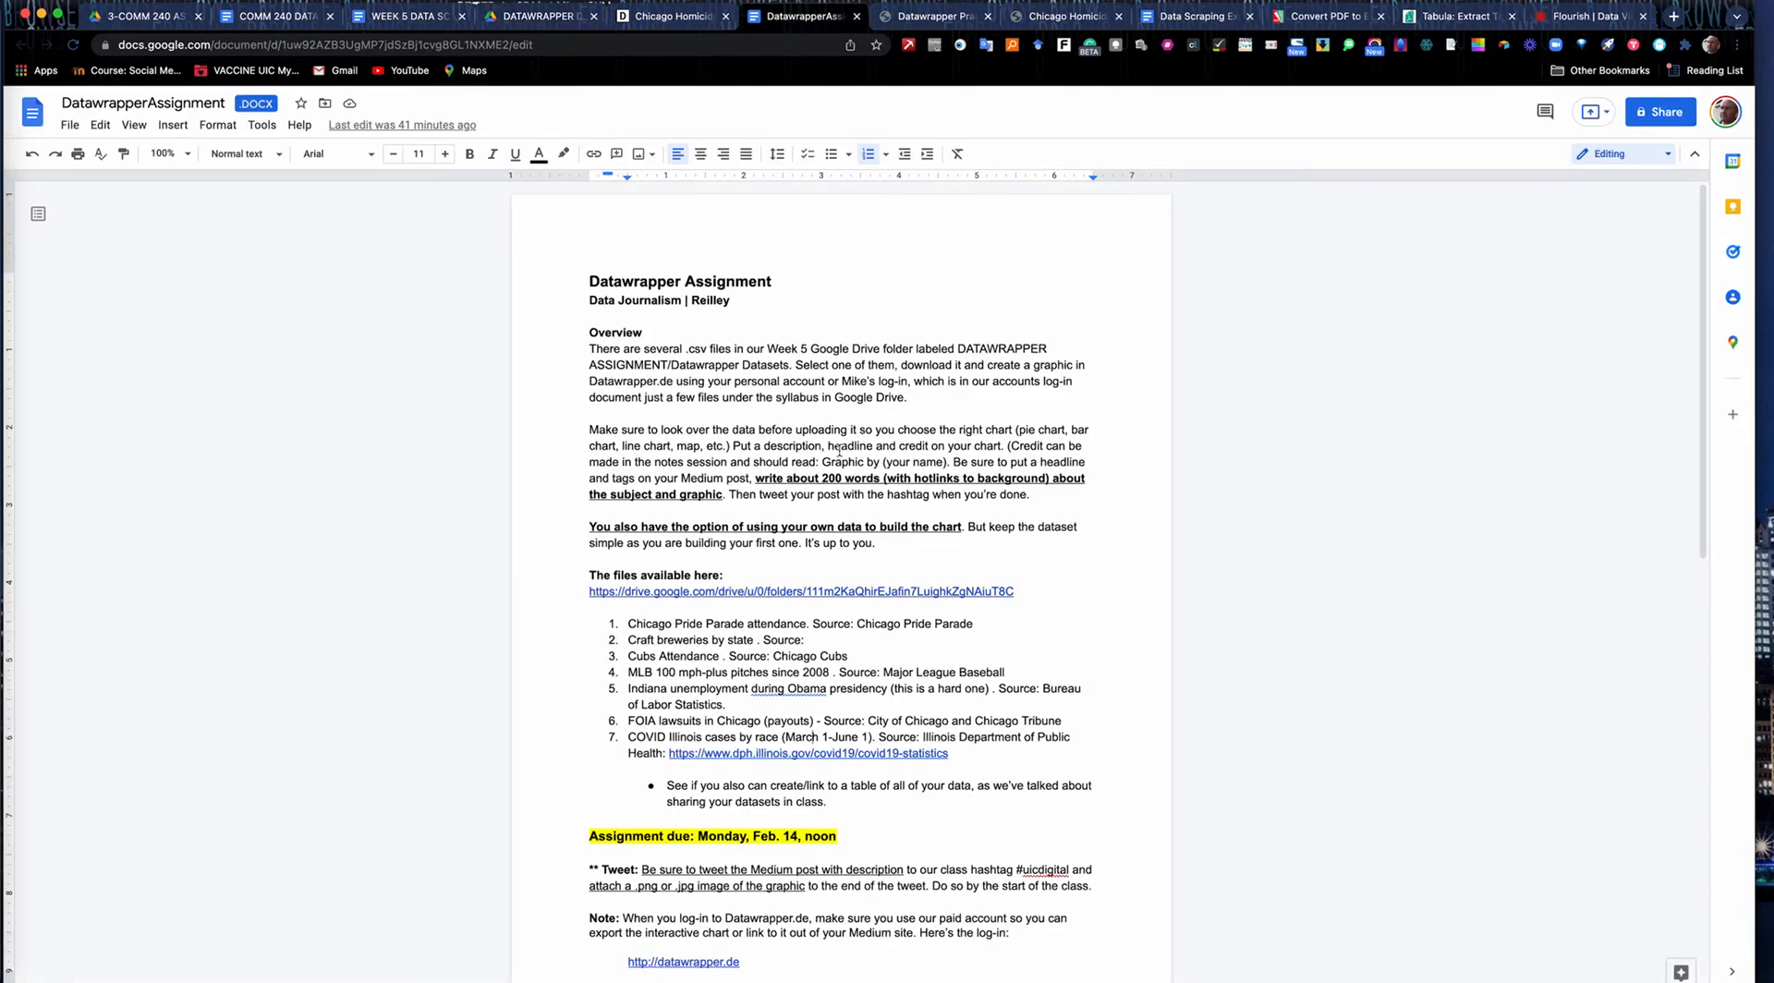
scroll(710, 658, "down", 1)
scroll(709, 656, "down", 5)
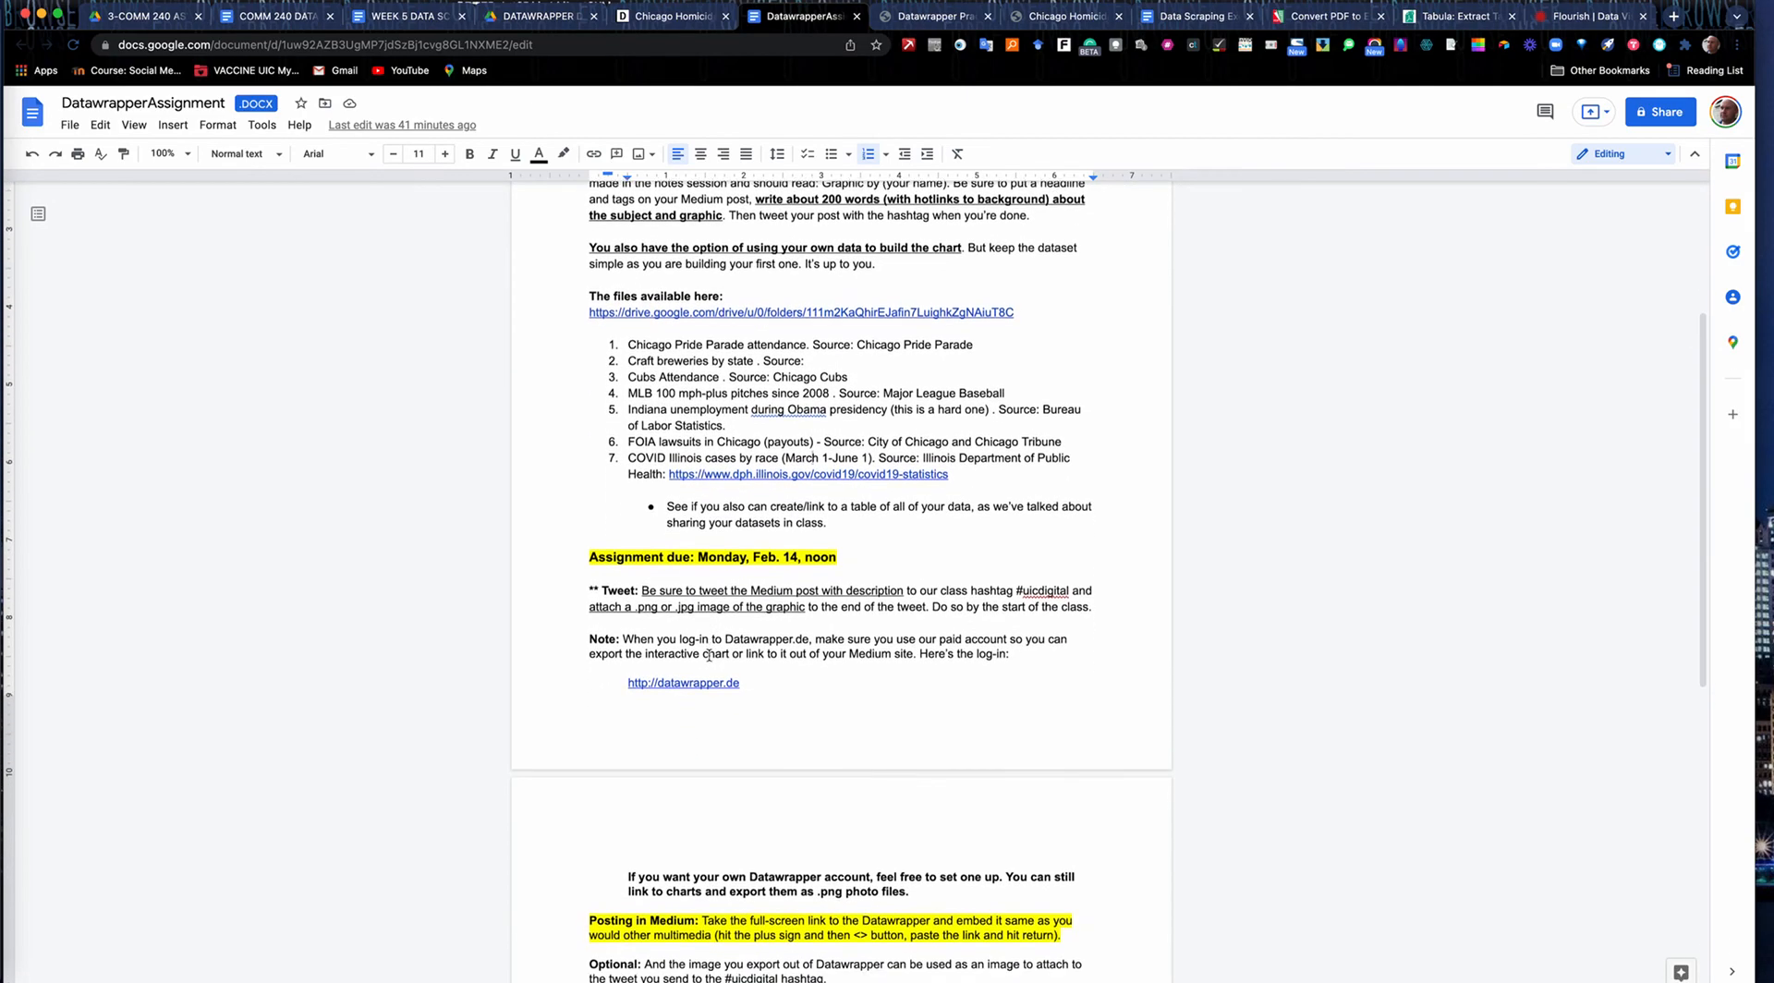
scroll(710, 654, "up", 5)
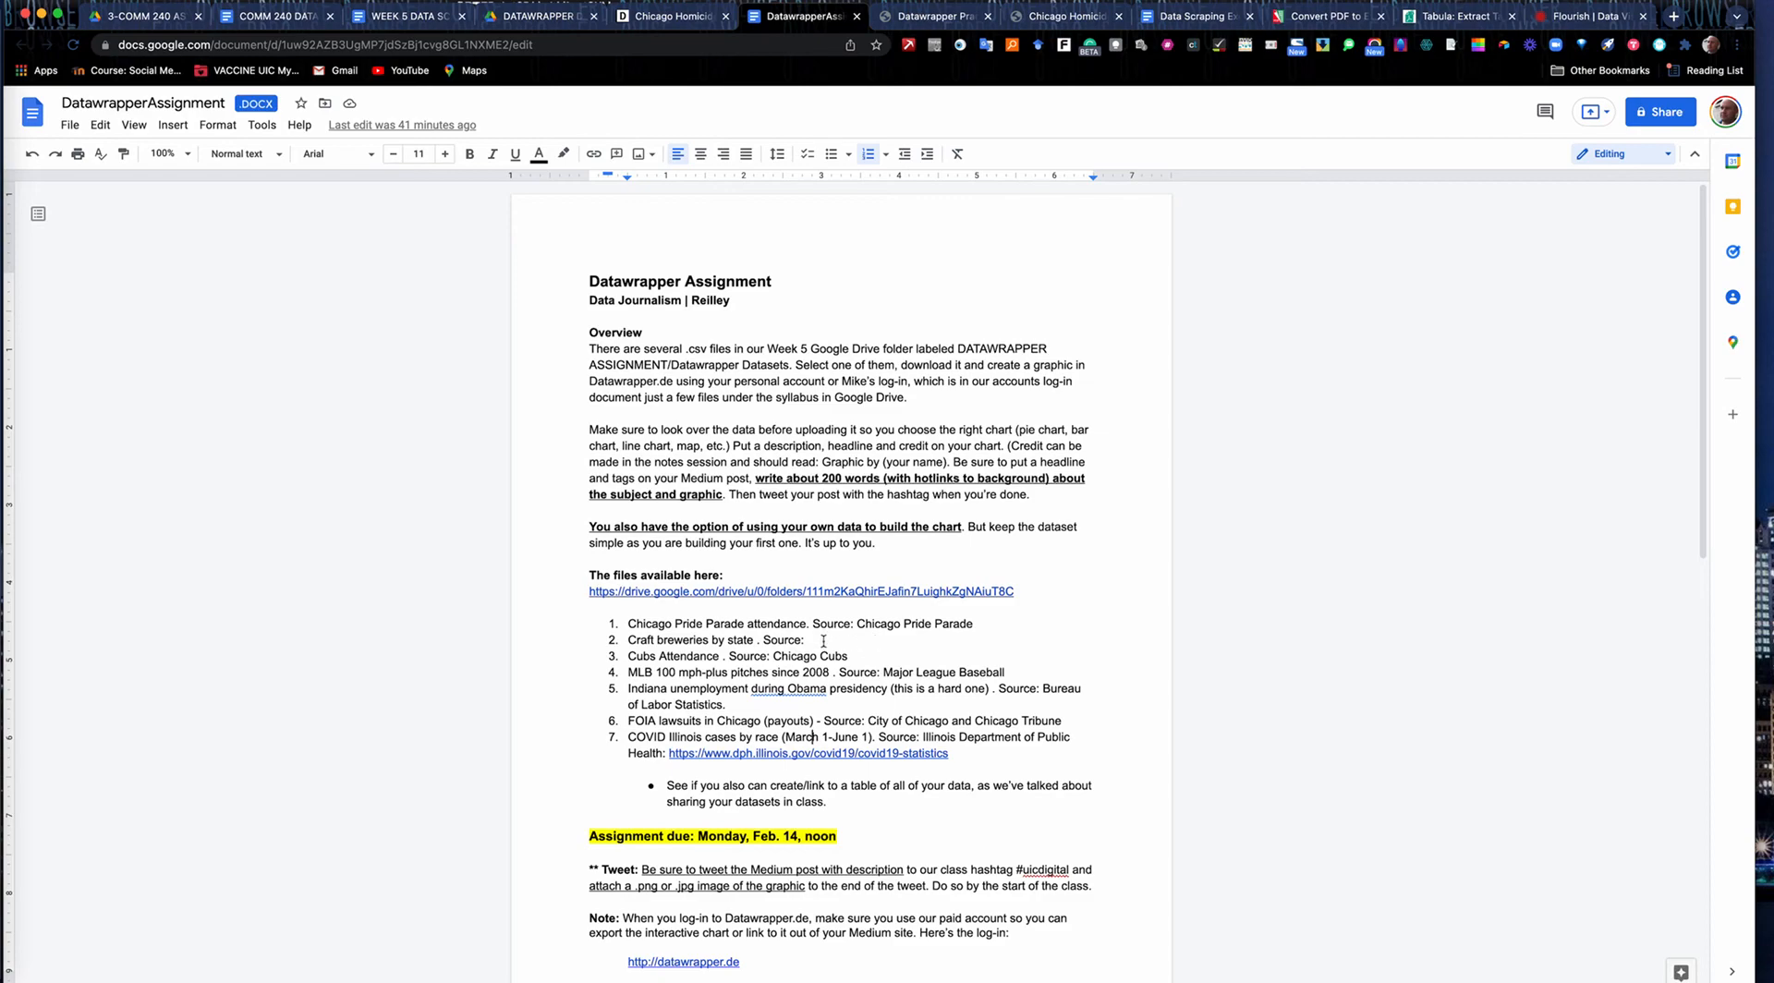
type("Brewers Association")
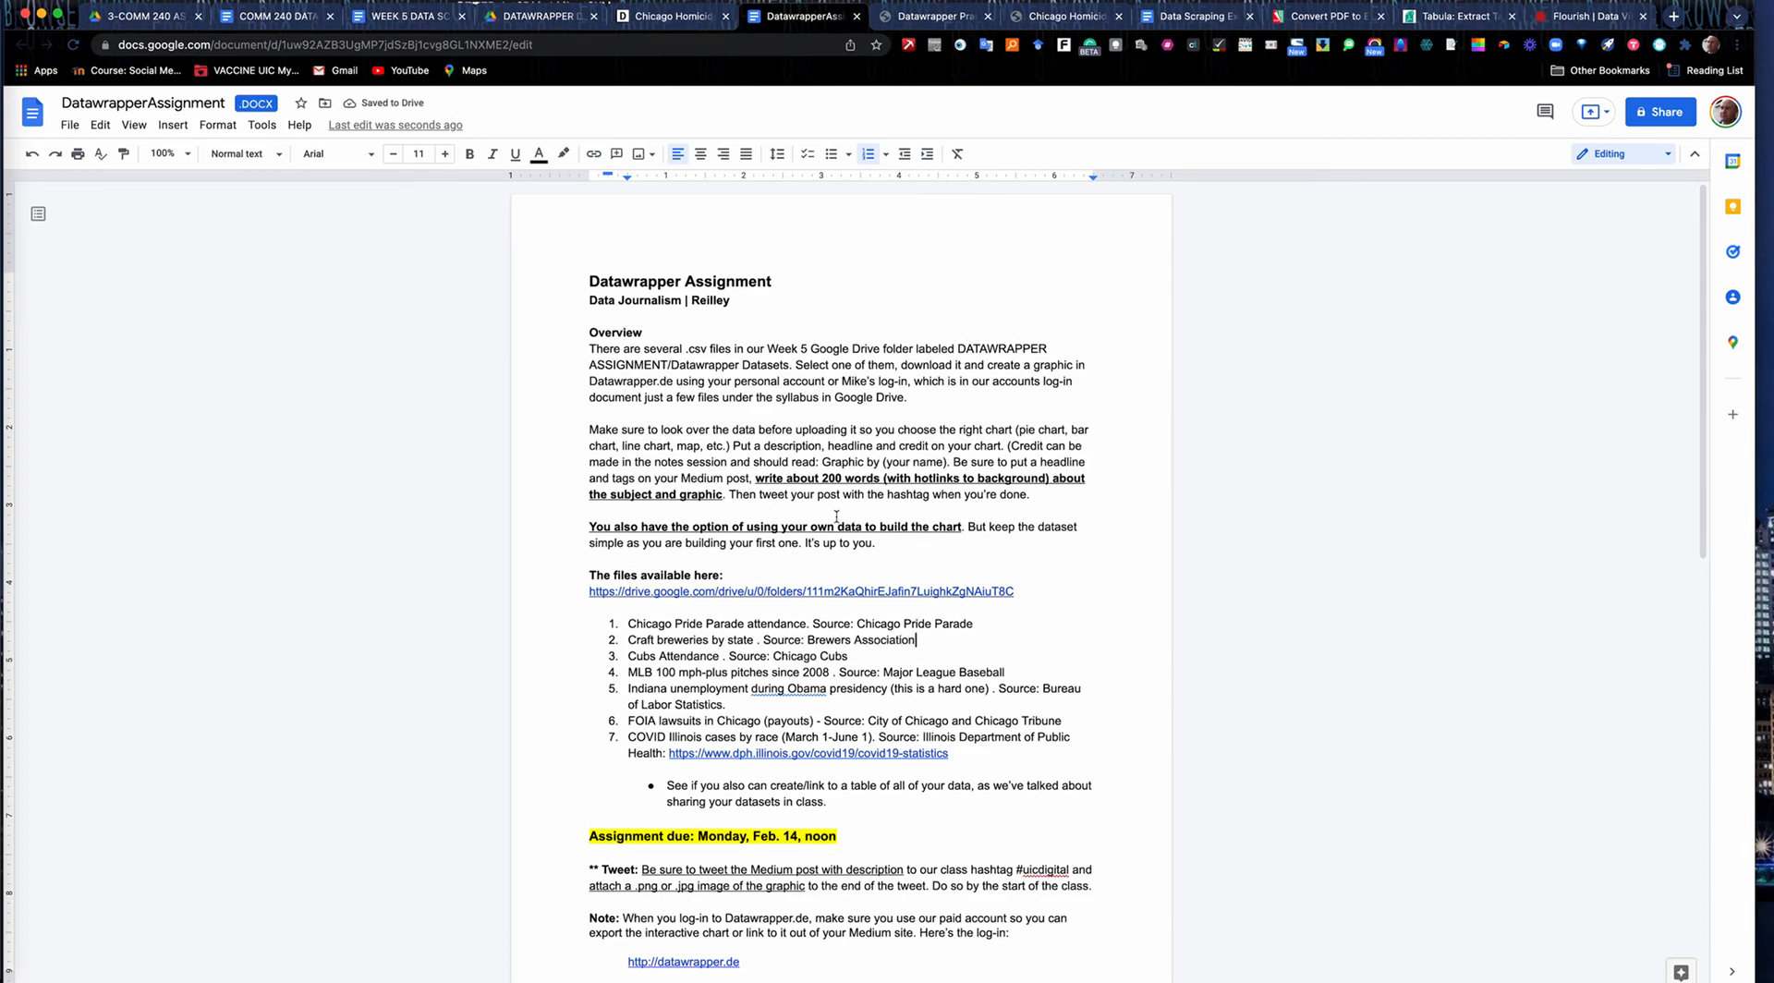
Review the assignment's 200-word writing requirement and the Pride Parade, craft breweries, Cubs attendance and COVID data items, highlighting each.
scroll(872, 502, "down", 5)
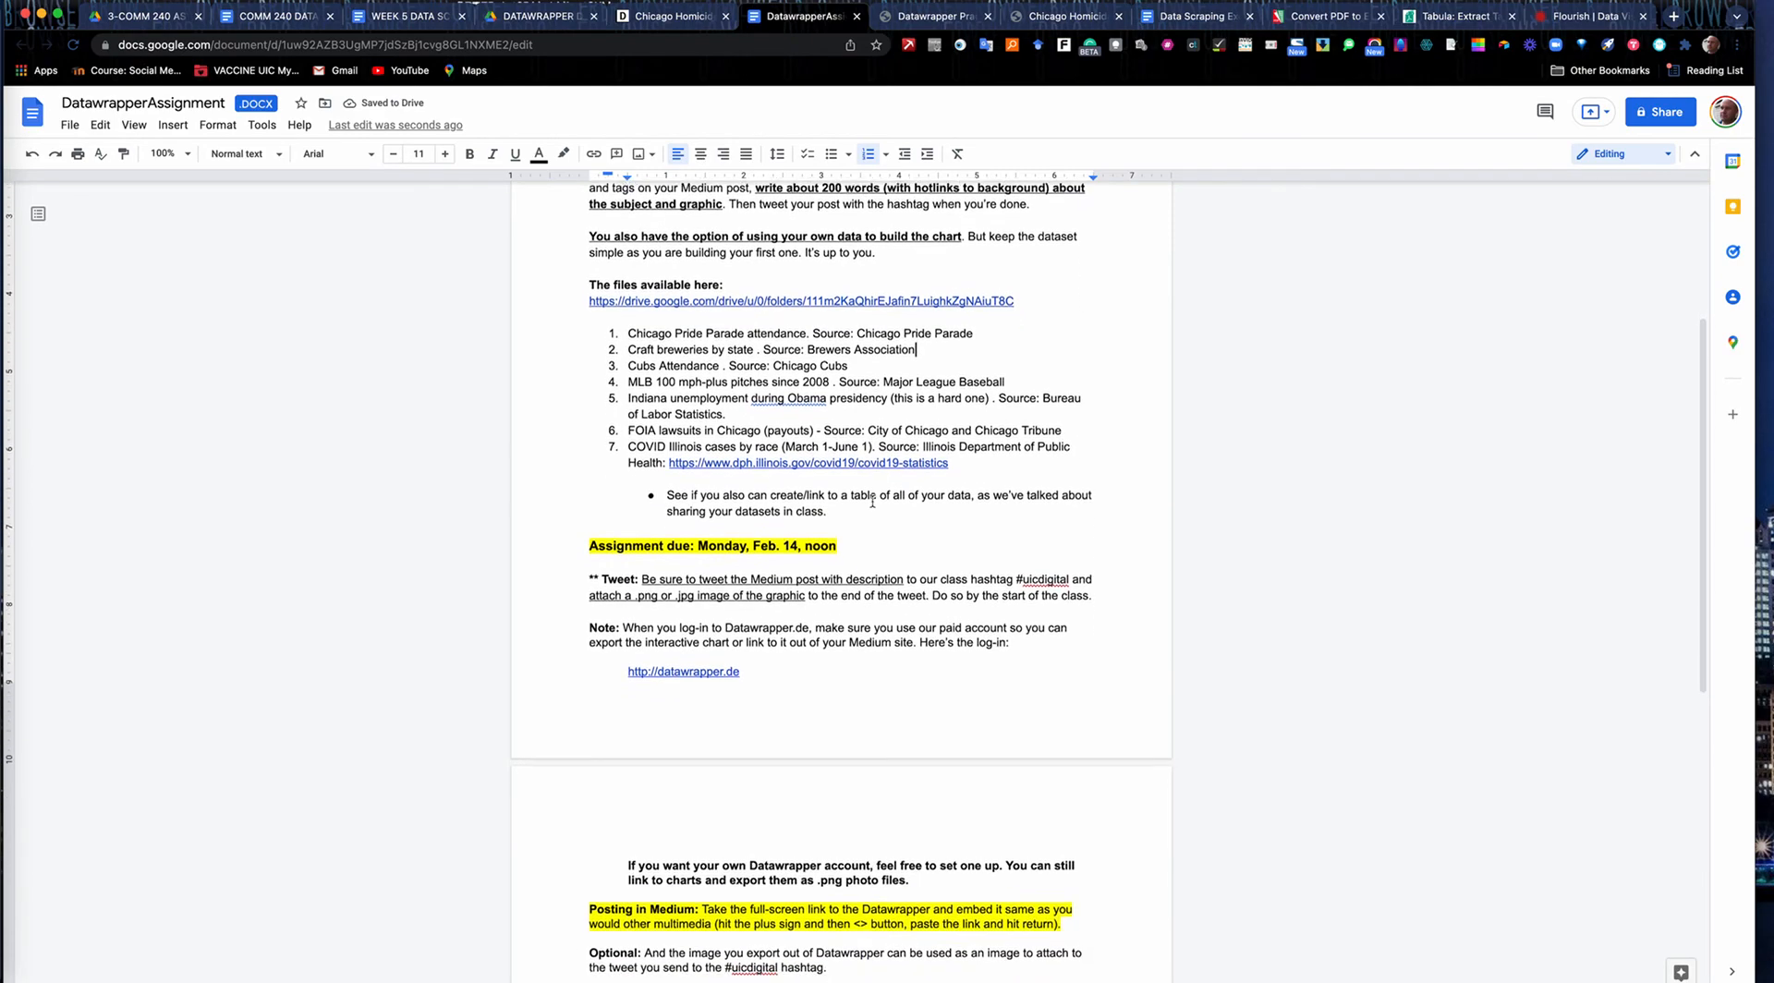
scroll(800, 420, "up", 1)
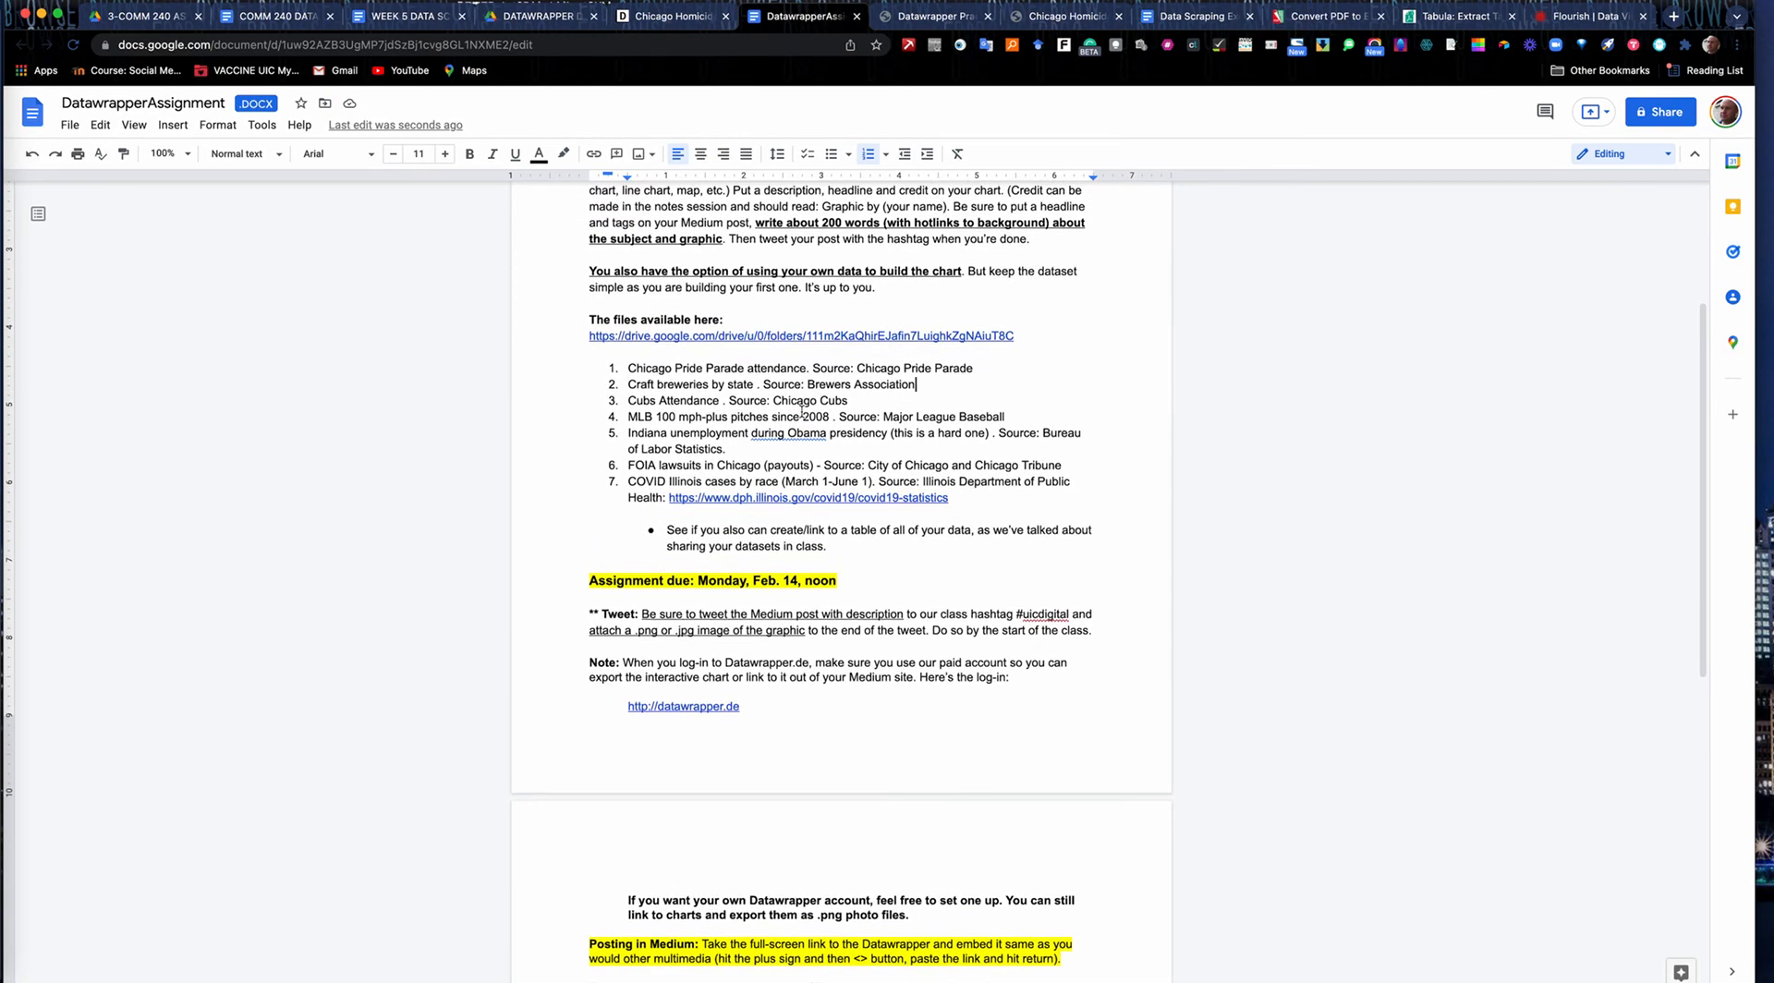
scroll(801, 411, "up", 4)
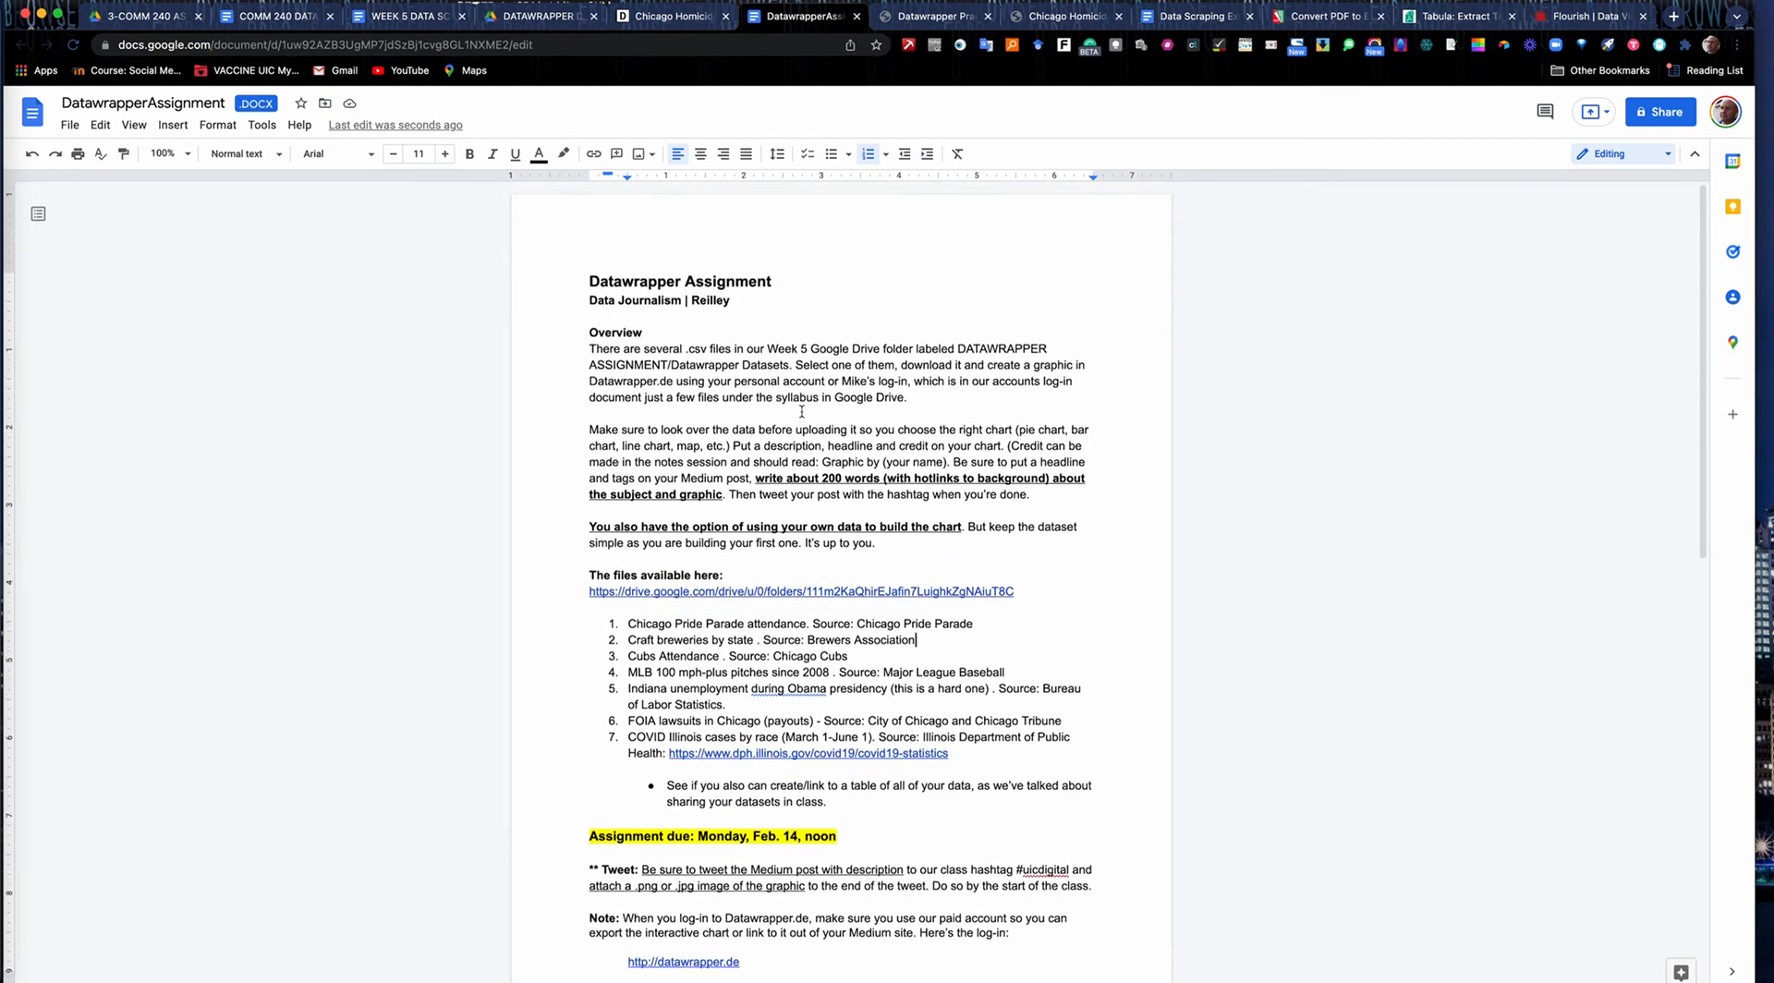
left_click_drag(756, 478, 729, 497)
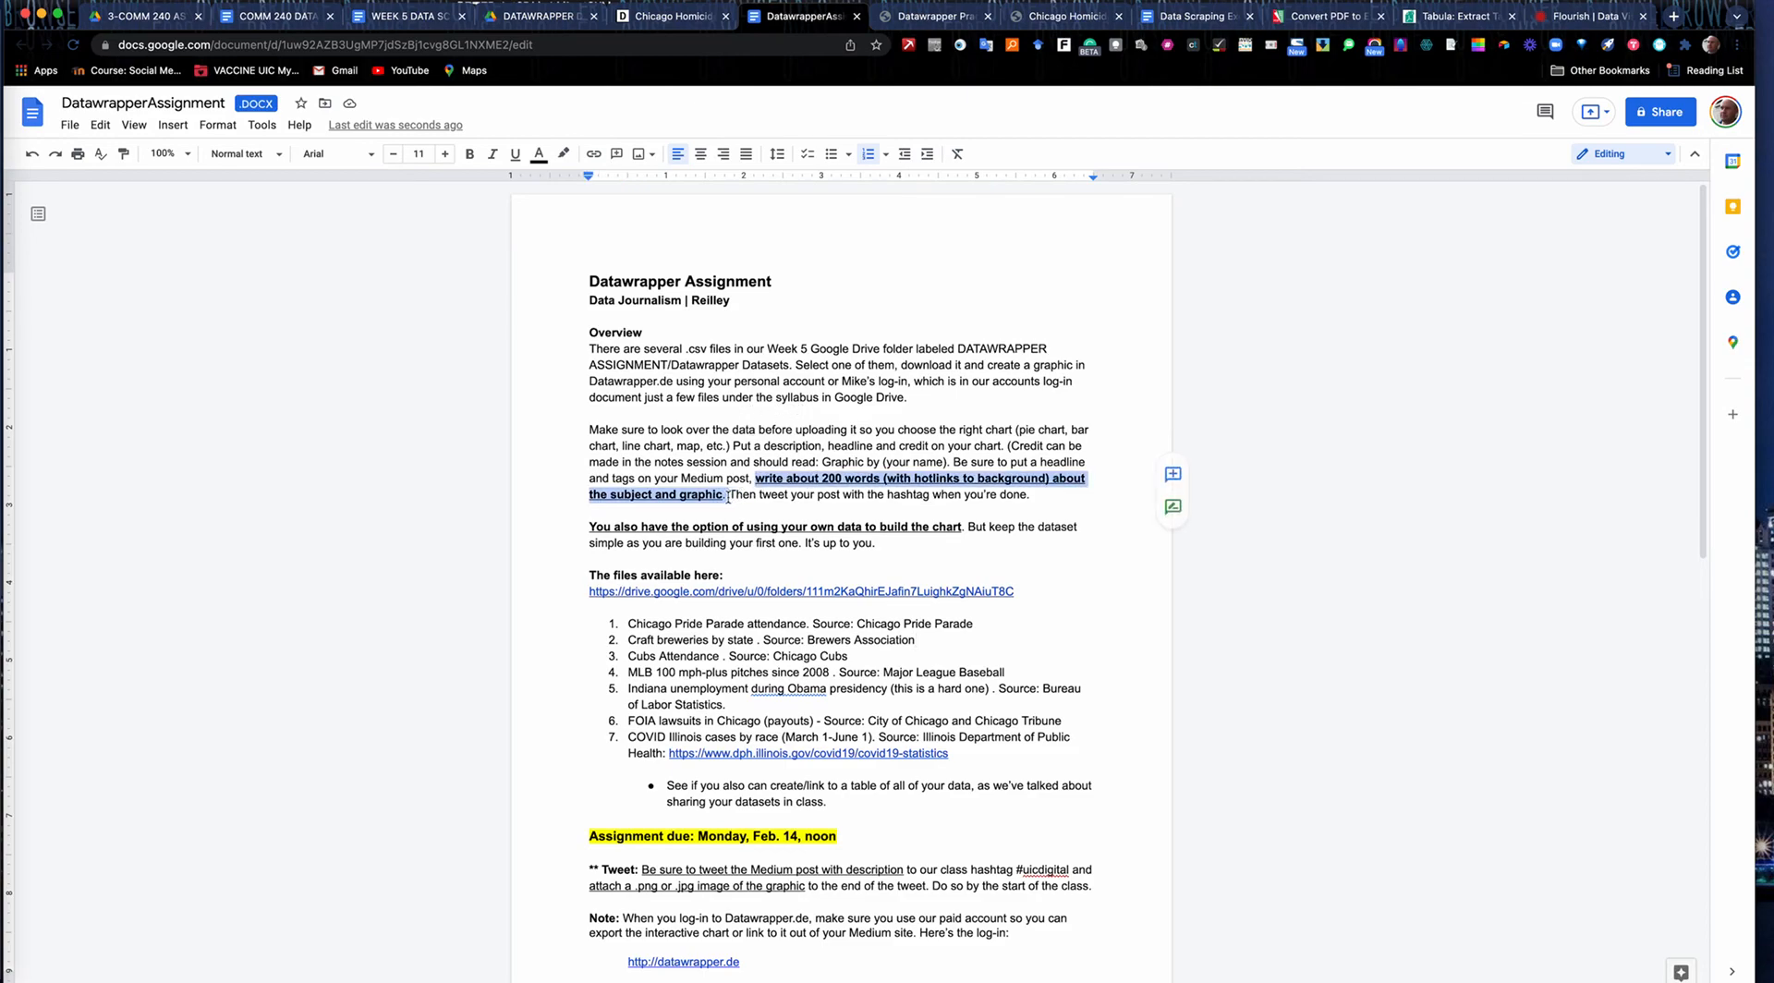
left_click_drag(626, 624, 980, 629)
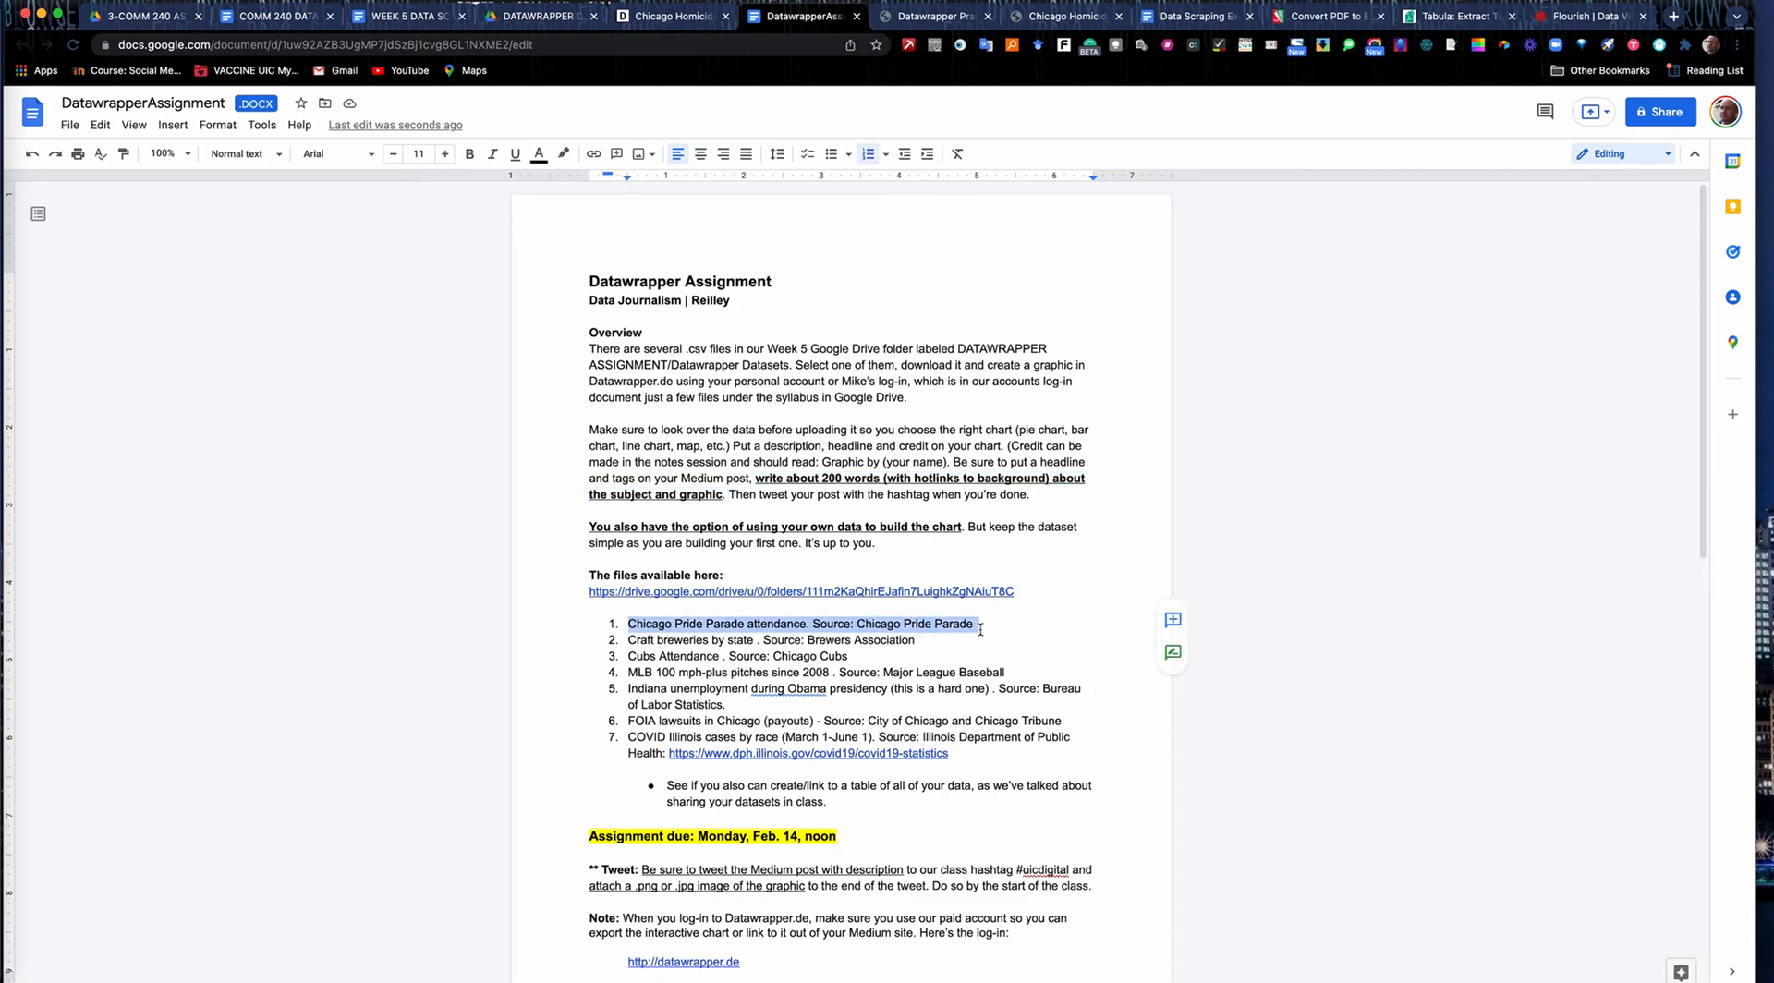
left_click_drag(628, 641, 918, 643)
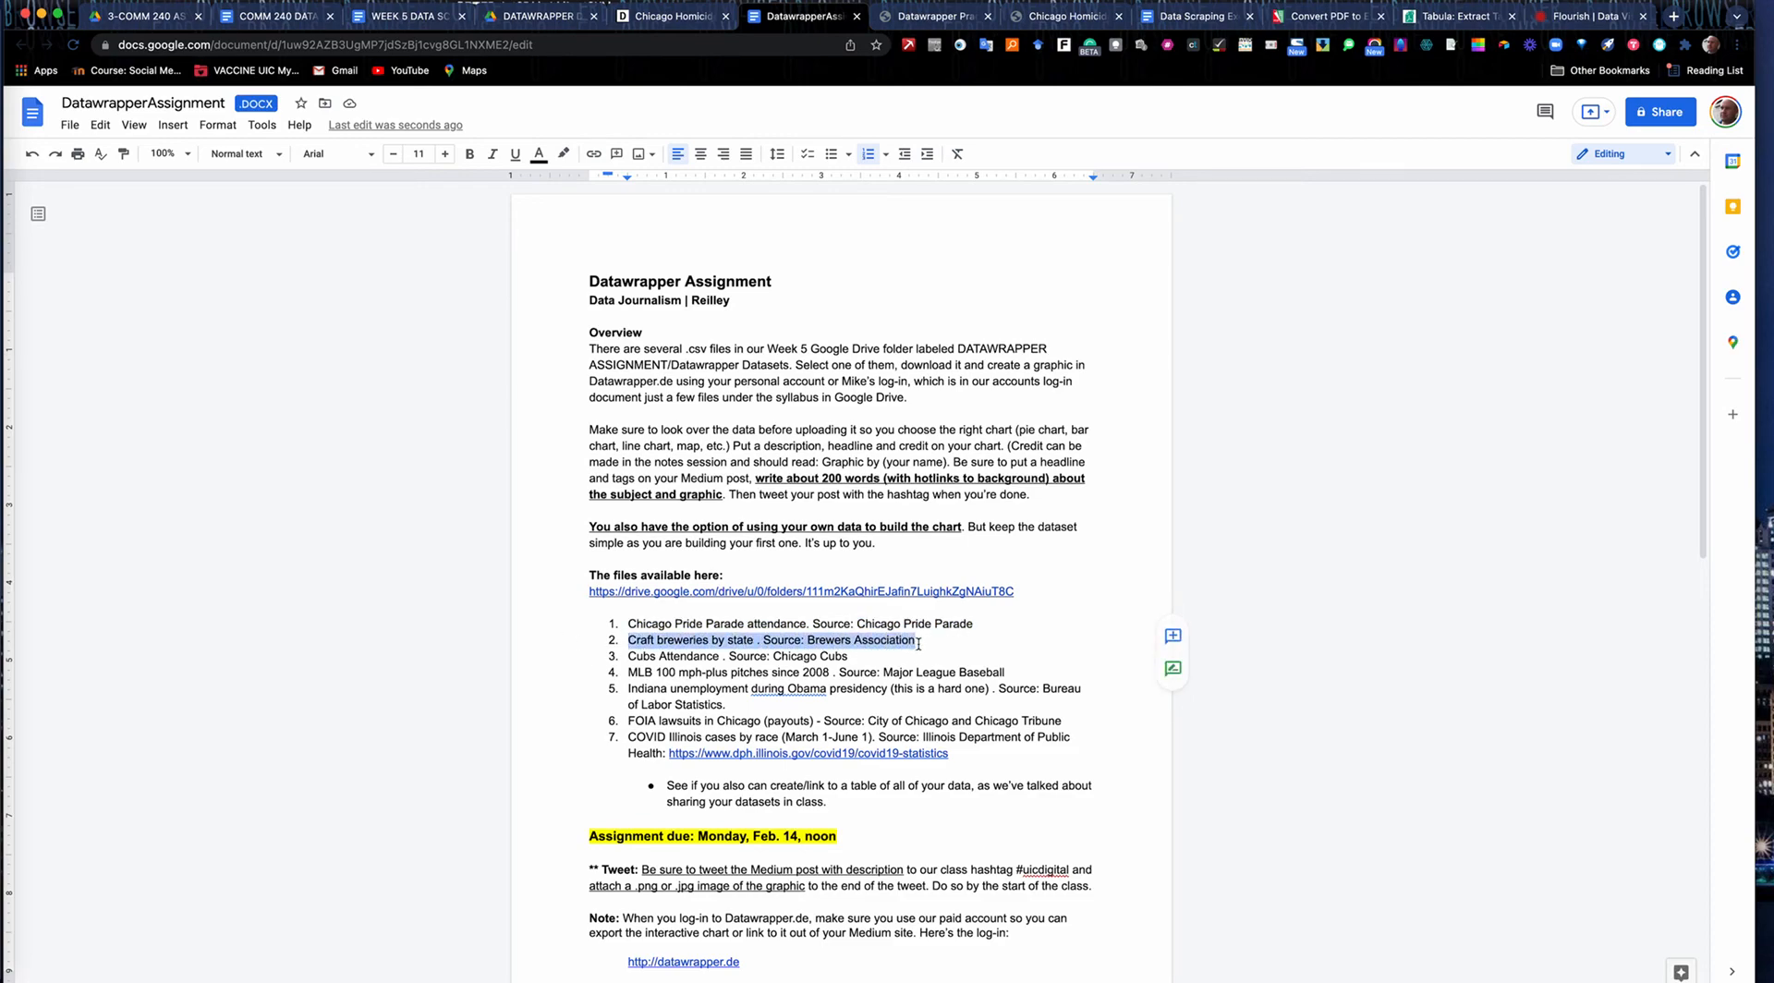
left_click(630, 658)
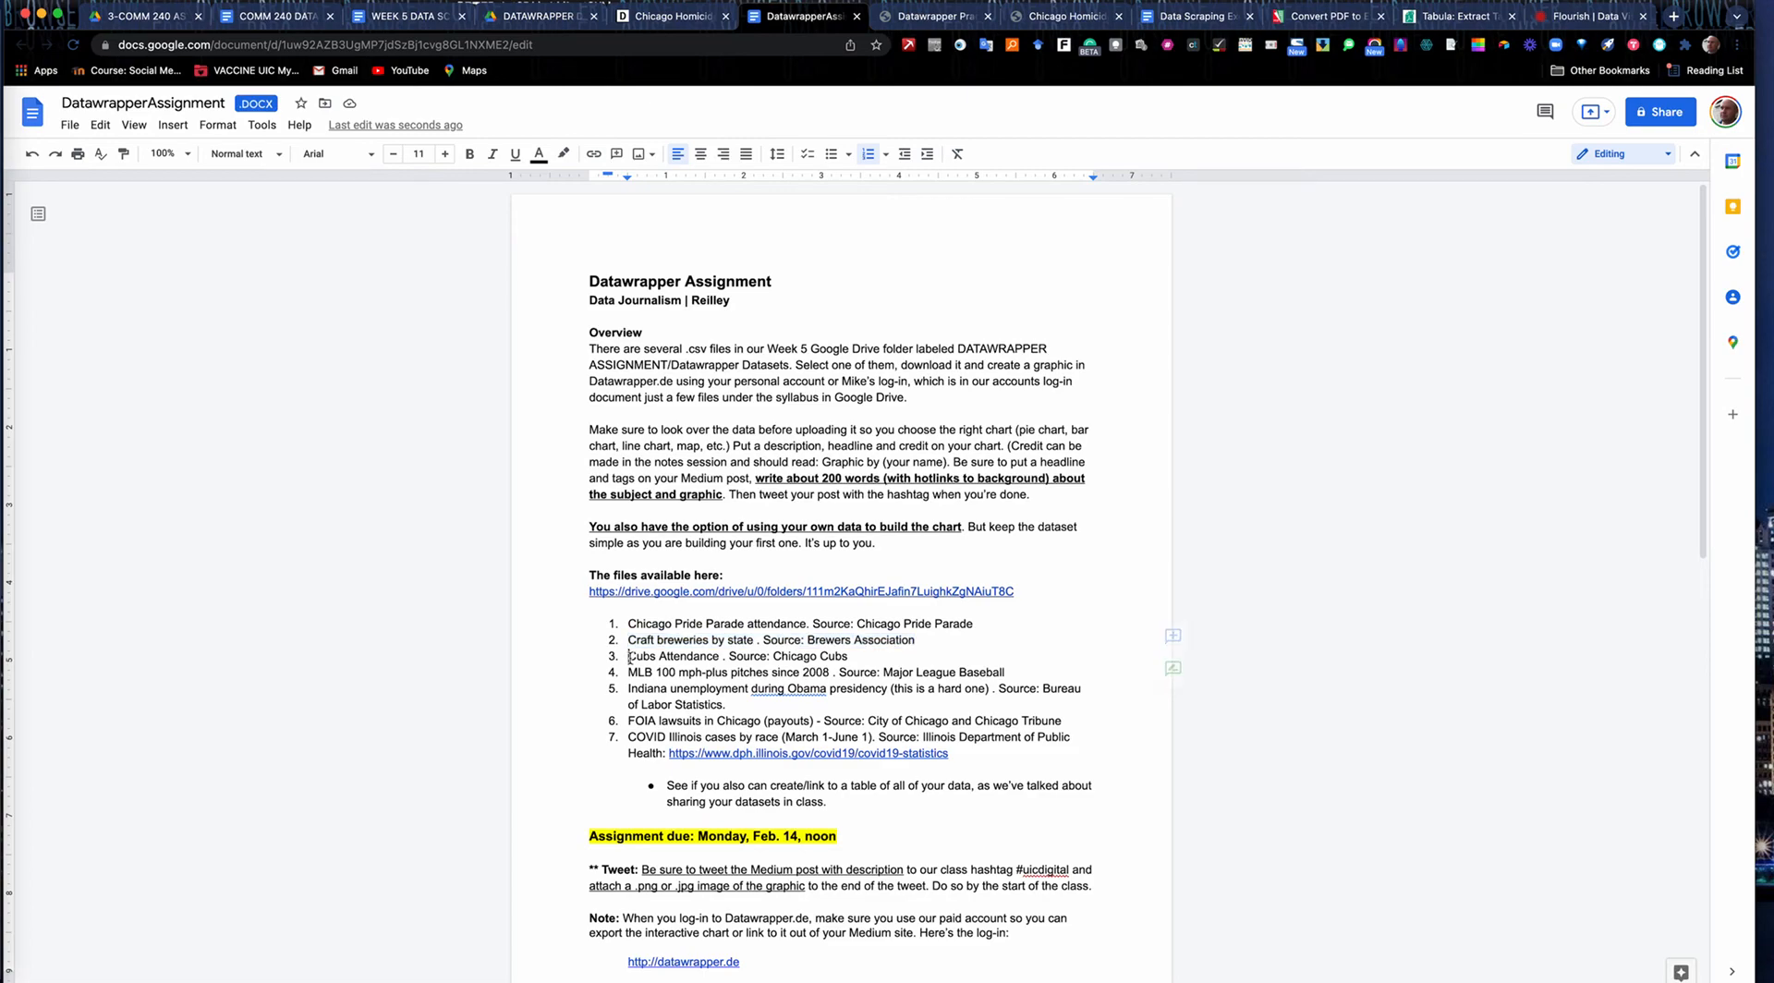
left_click_drag(630, 658, 850, 659)
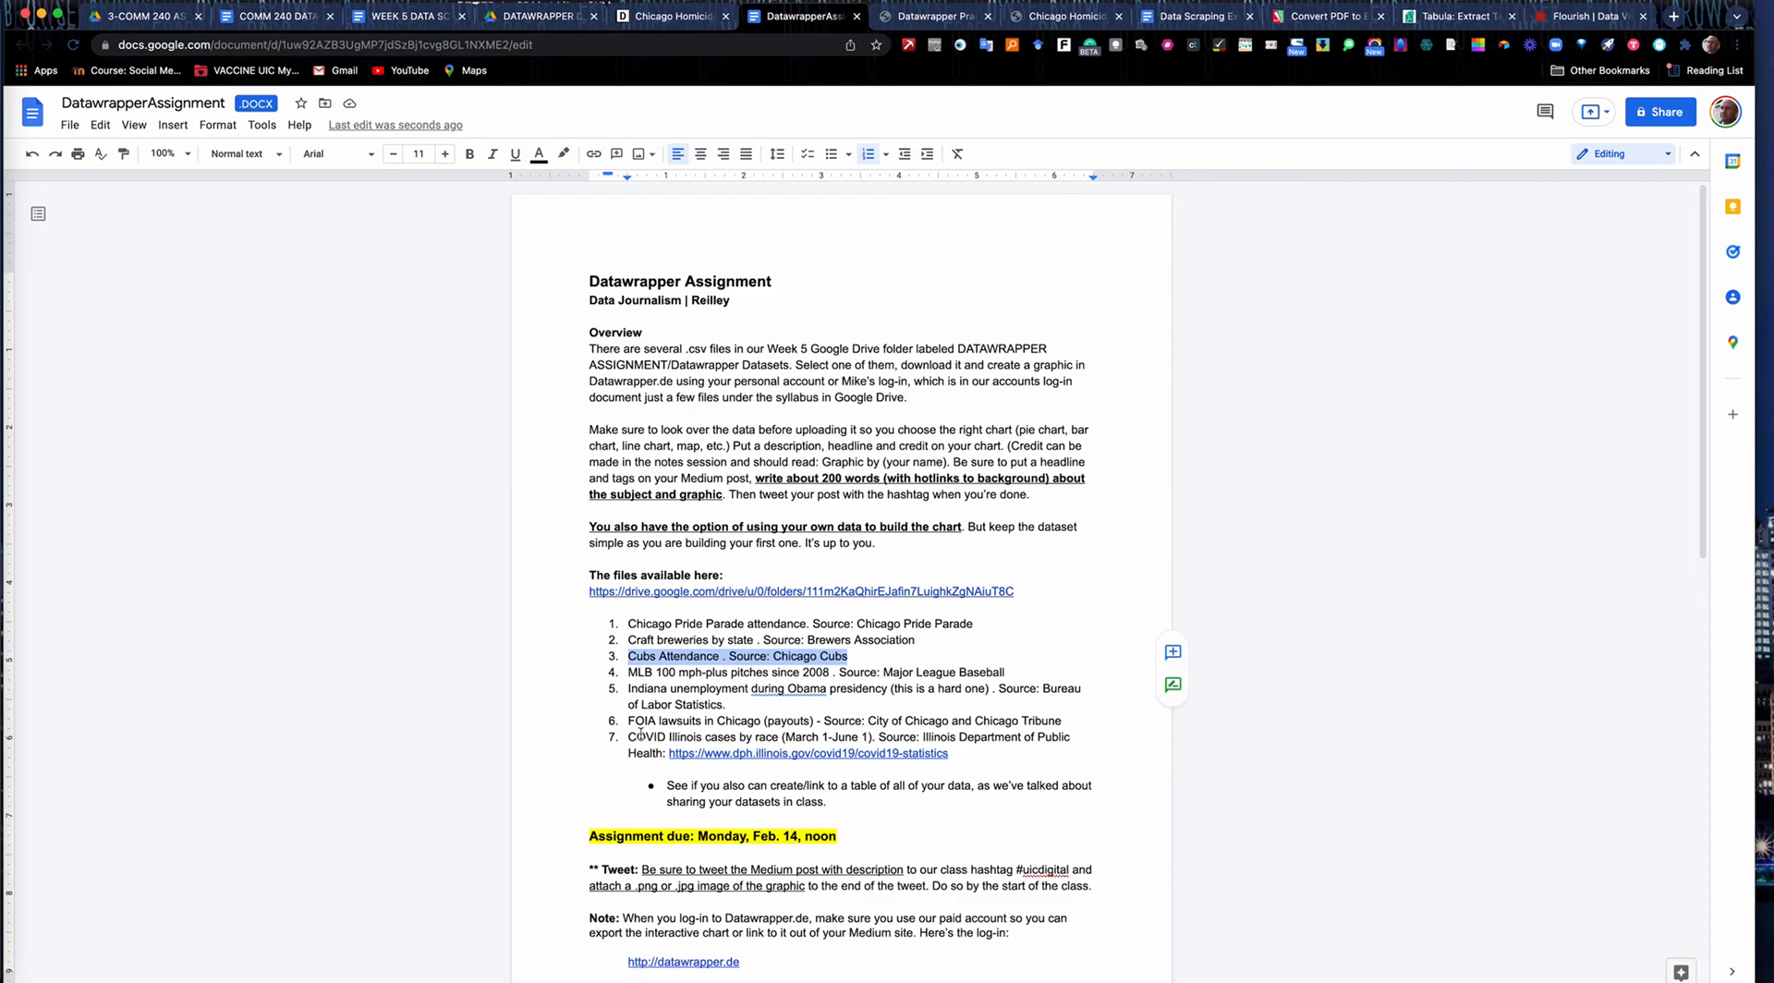
left_click_drag(626, 737, 1075, 745)
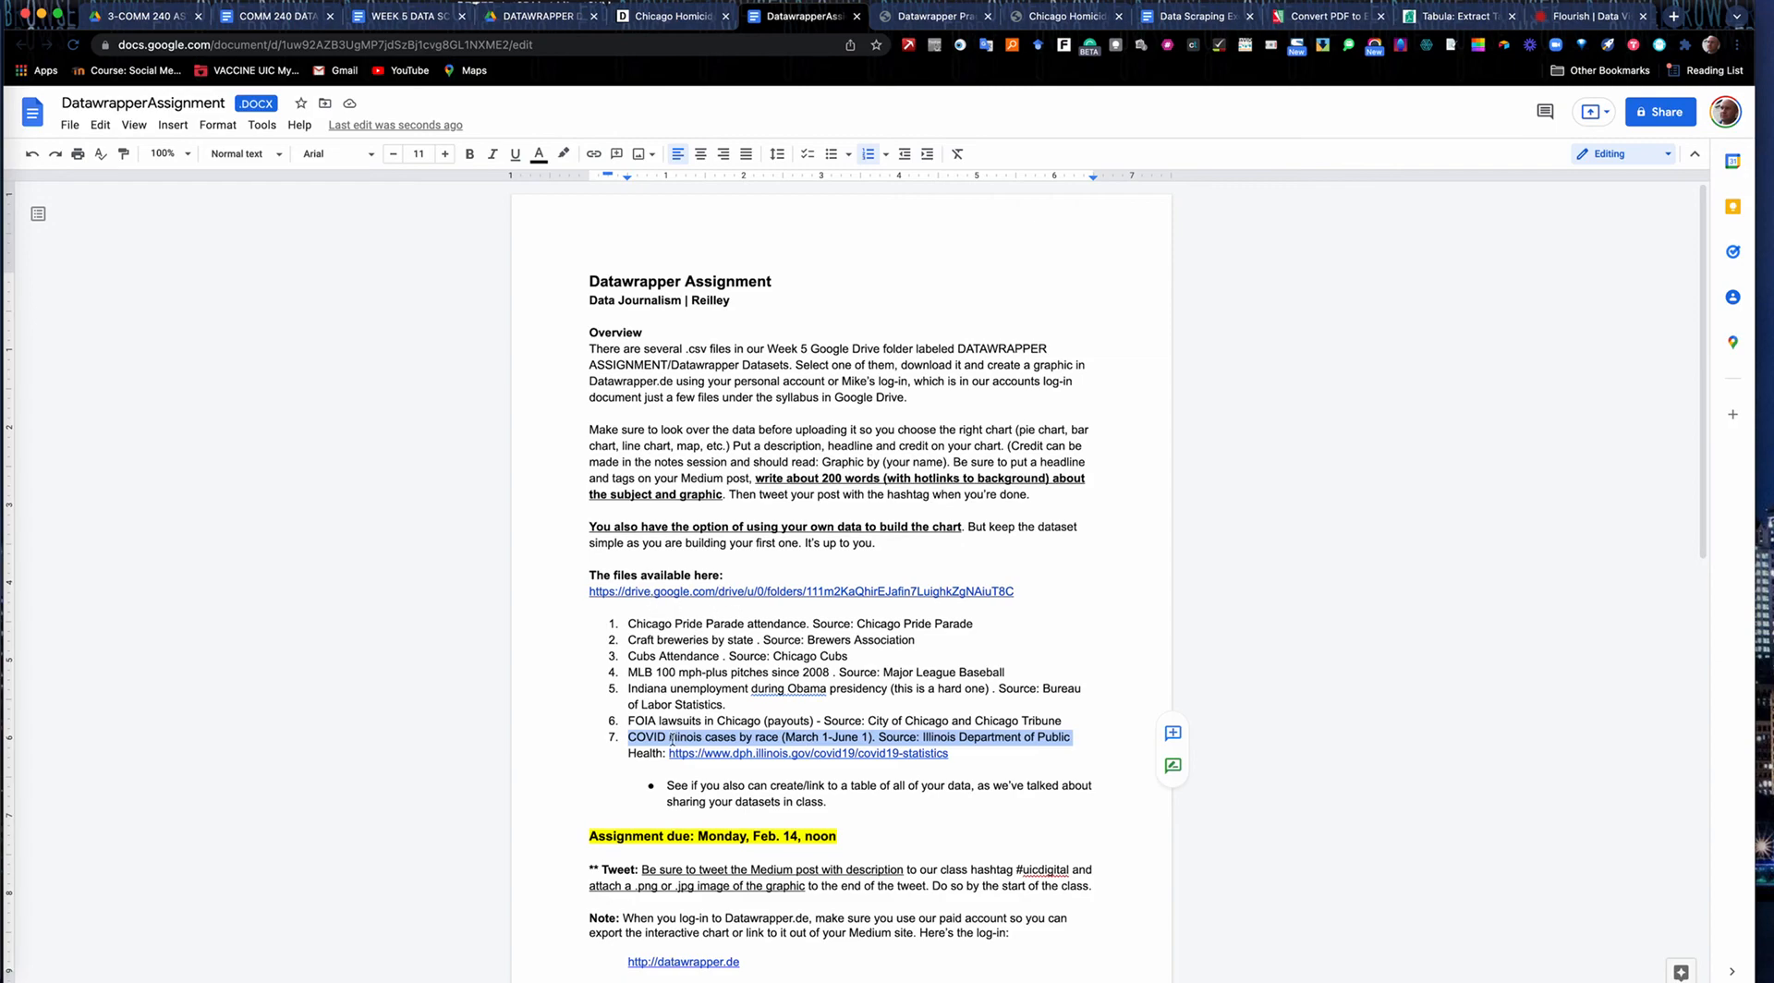
left_click_drag(624, 737, 843, 802)
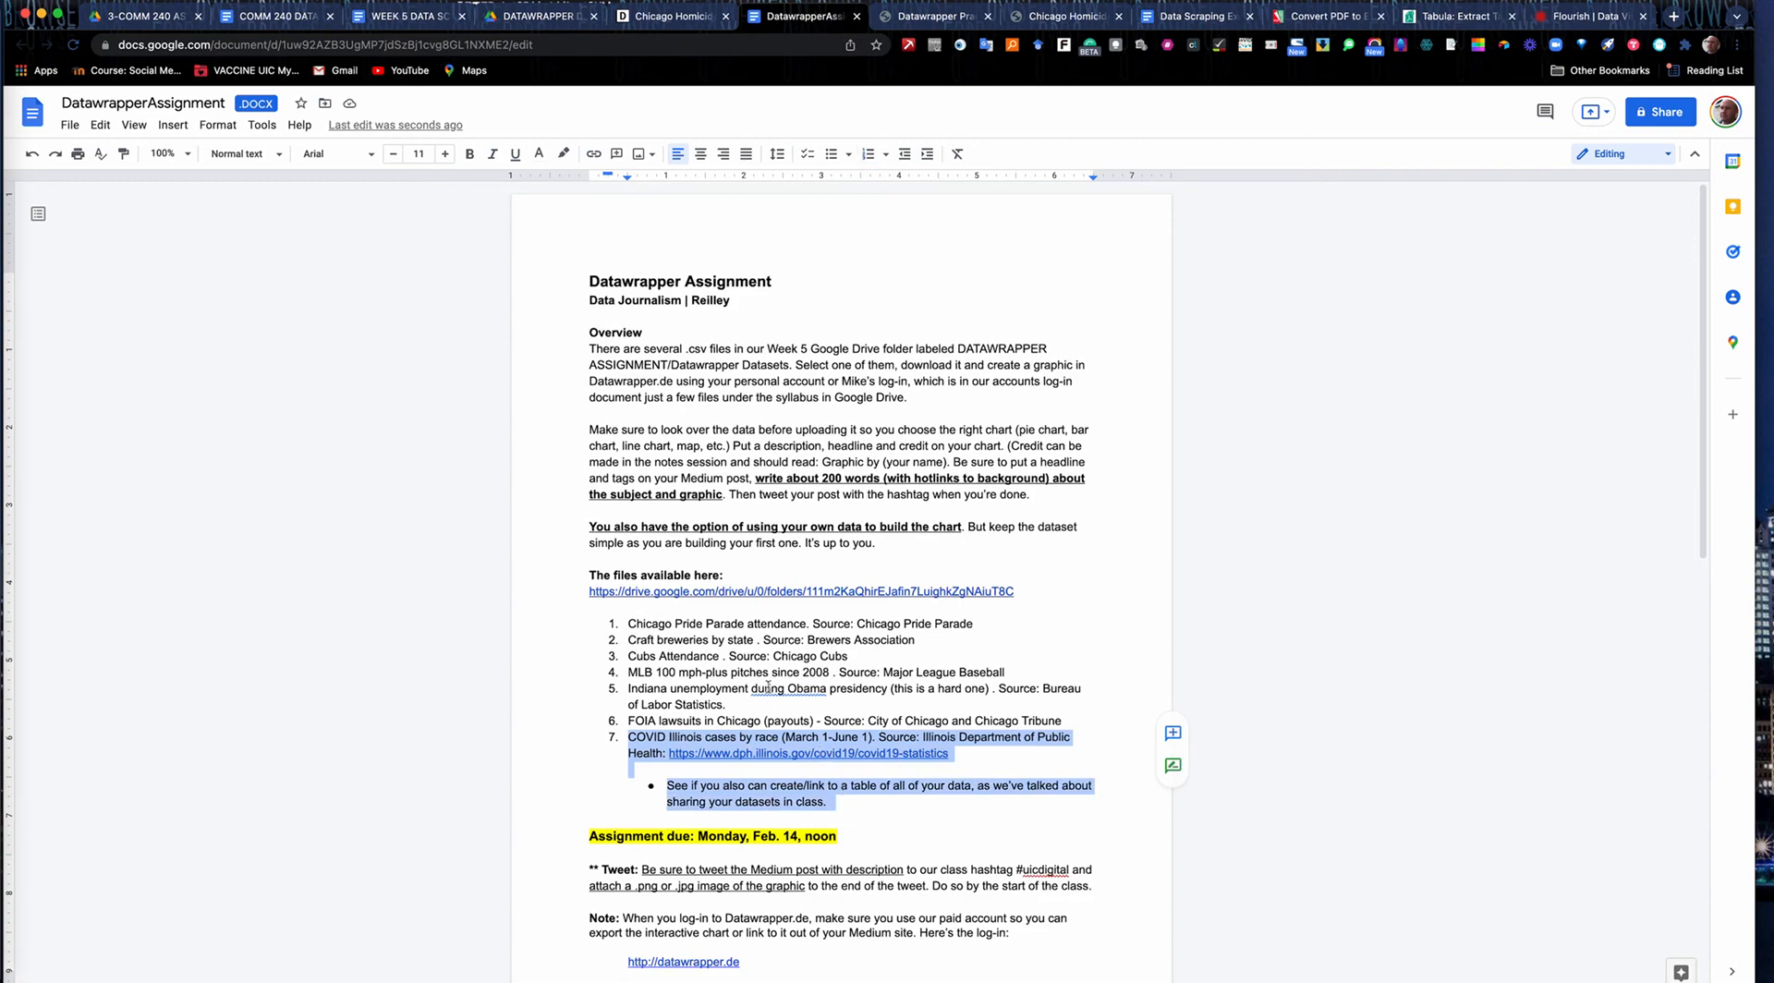
Look over the assignment's due date, tweet requirement and Medium posting instructions.
left_click(753, 623)
scroll(750, 622, "down", 5)
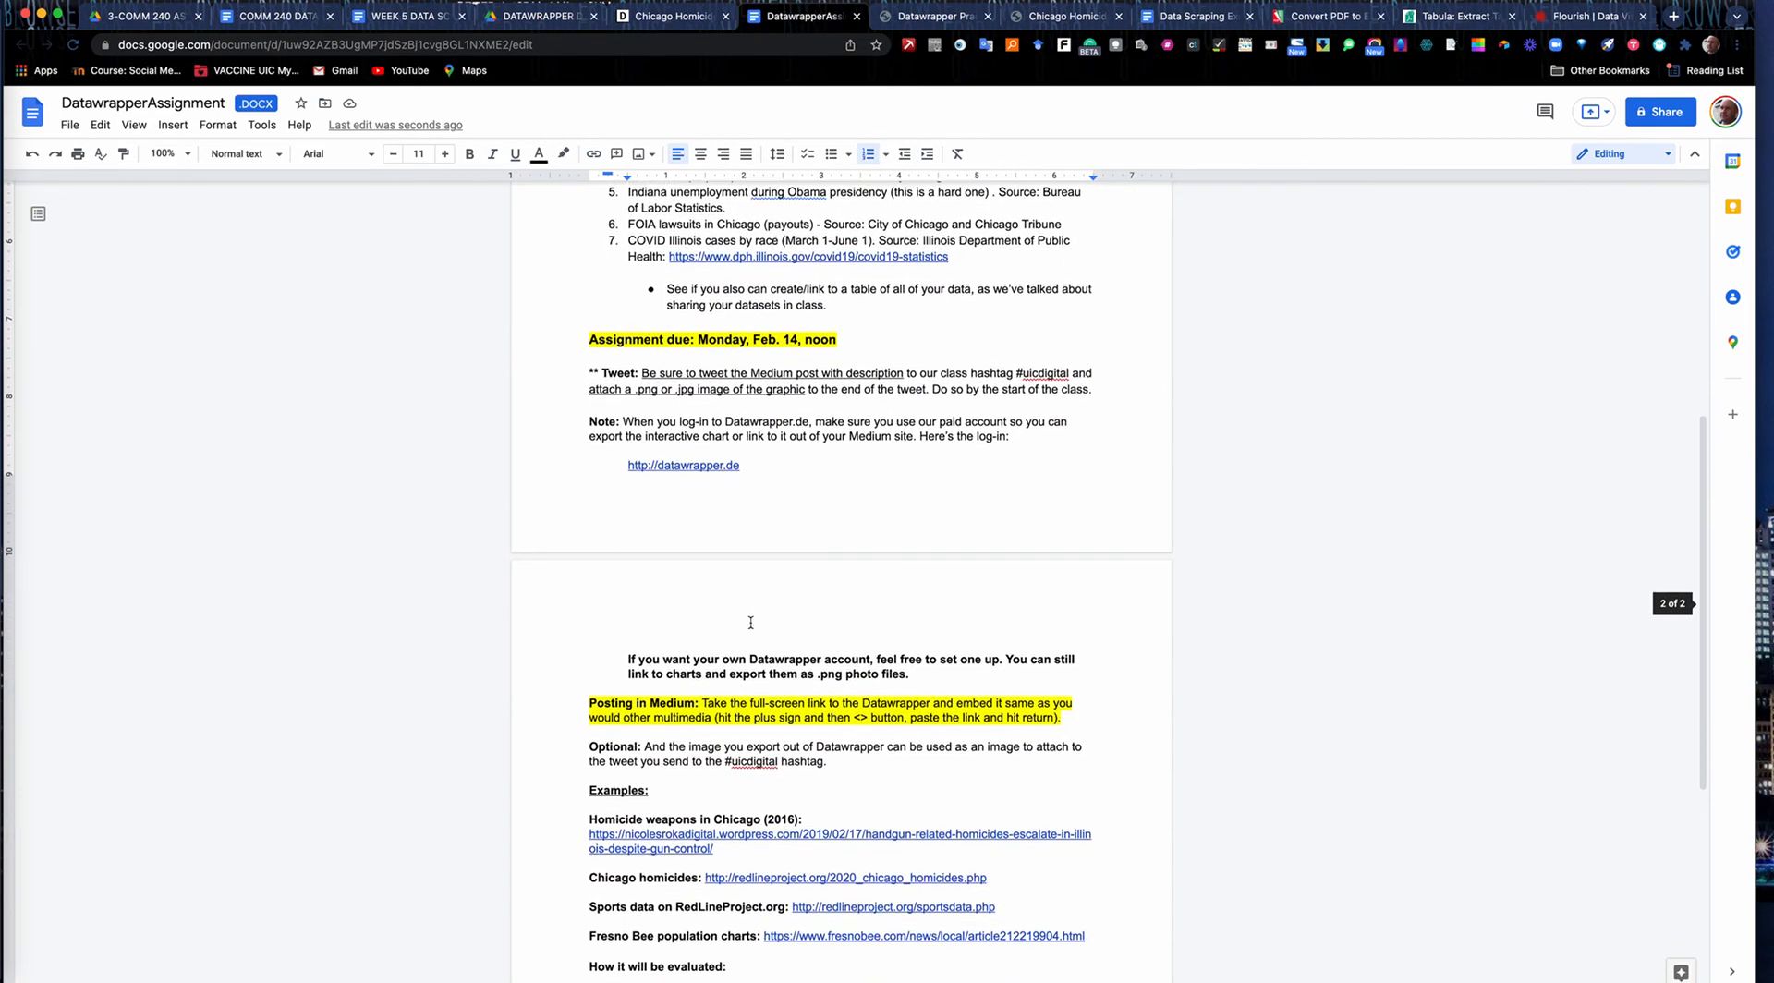
scroll(750, 622, "up", 5)
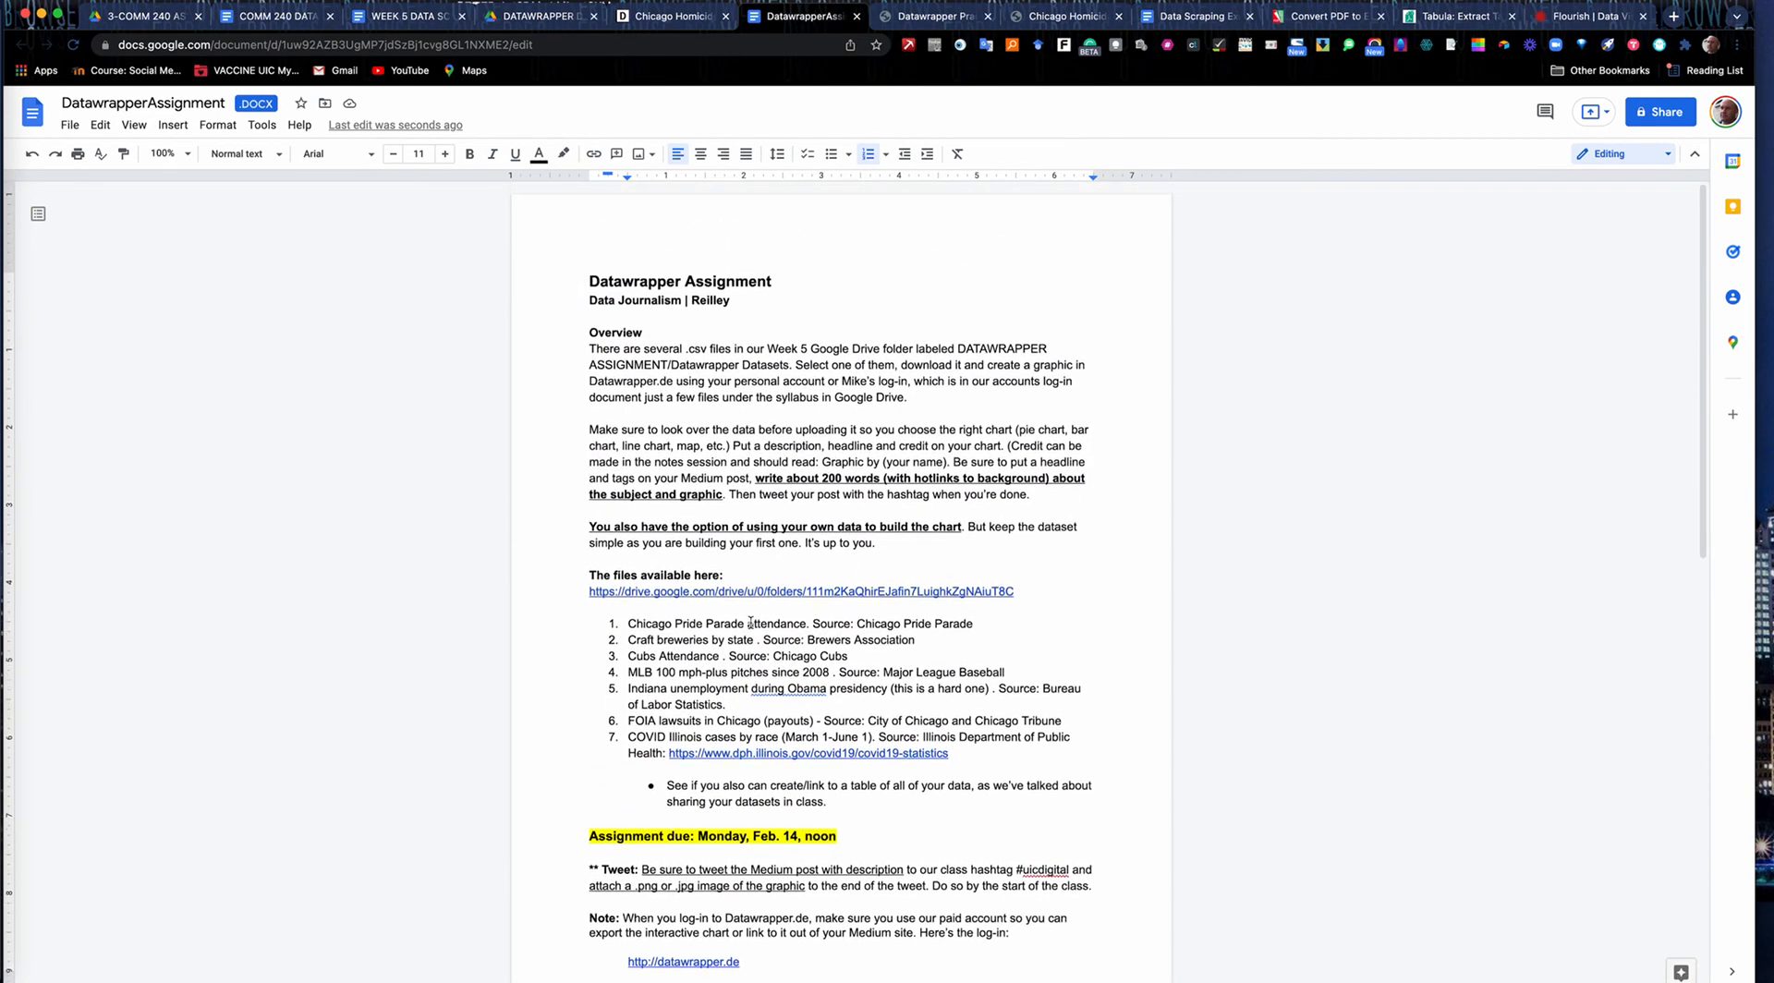
View the full-screen Chicago homicides chart, its Datawrapper publish page and the Datawrapper Practice story on Medium.
left_click(1059, 14)
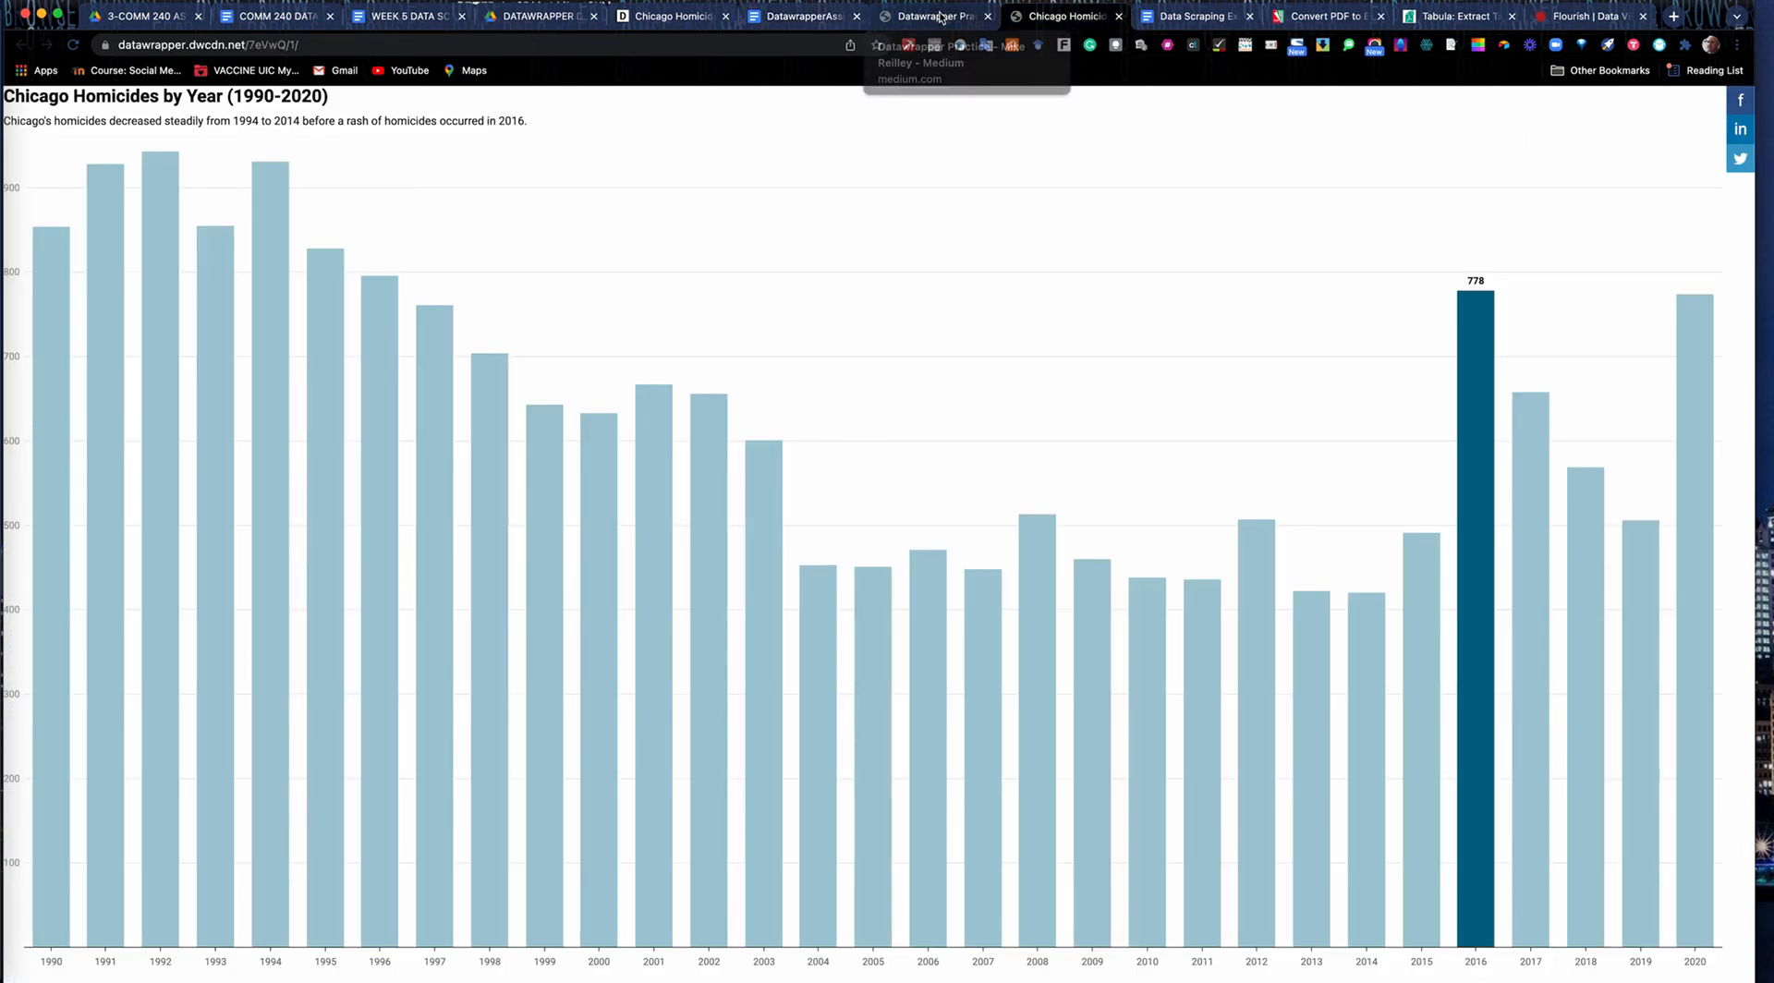
left_click(654, 16)
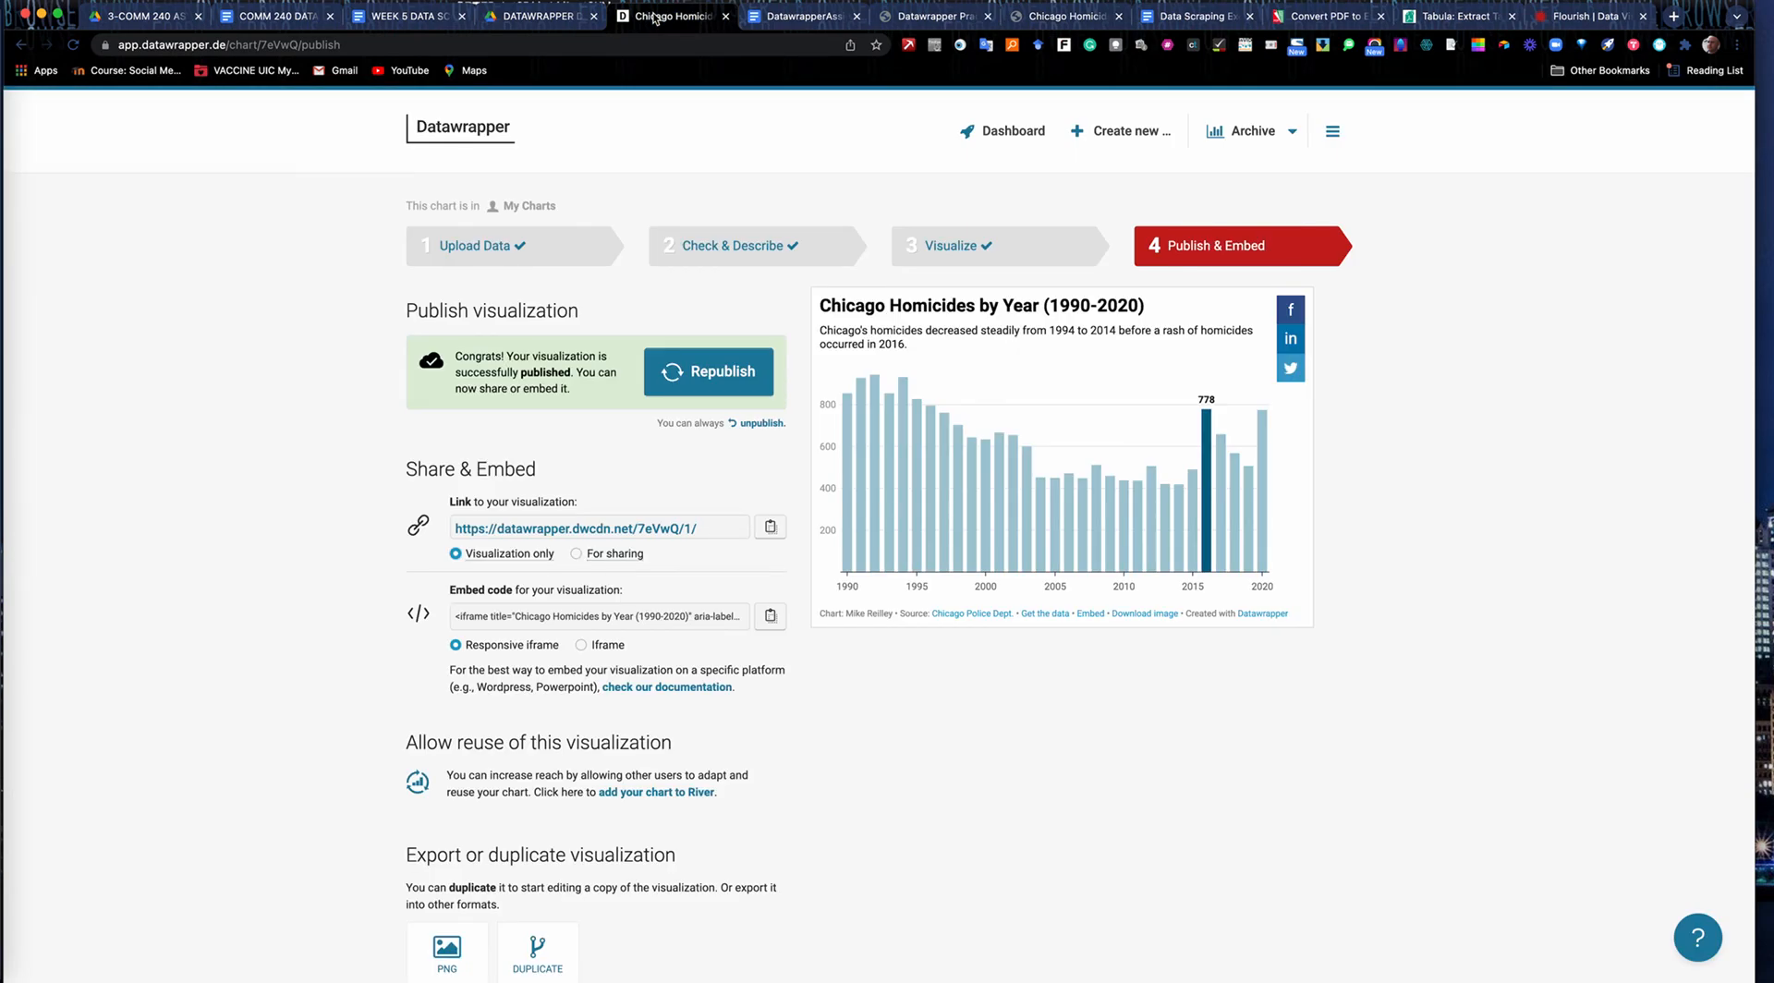
left_click(1053, 16)
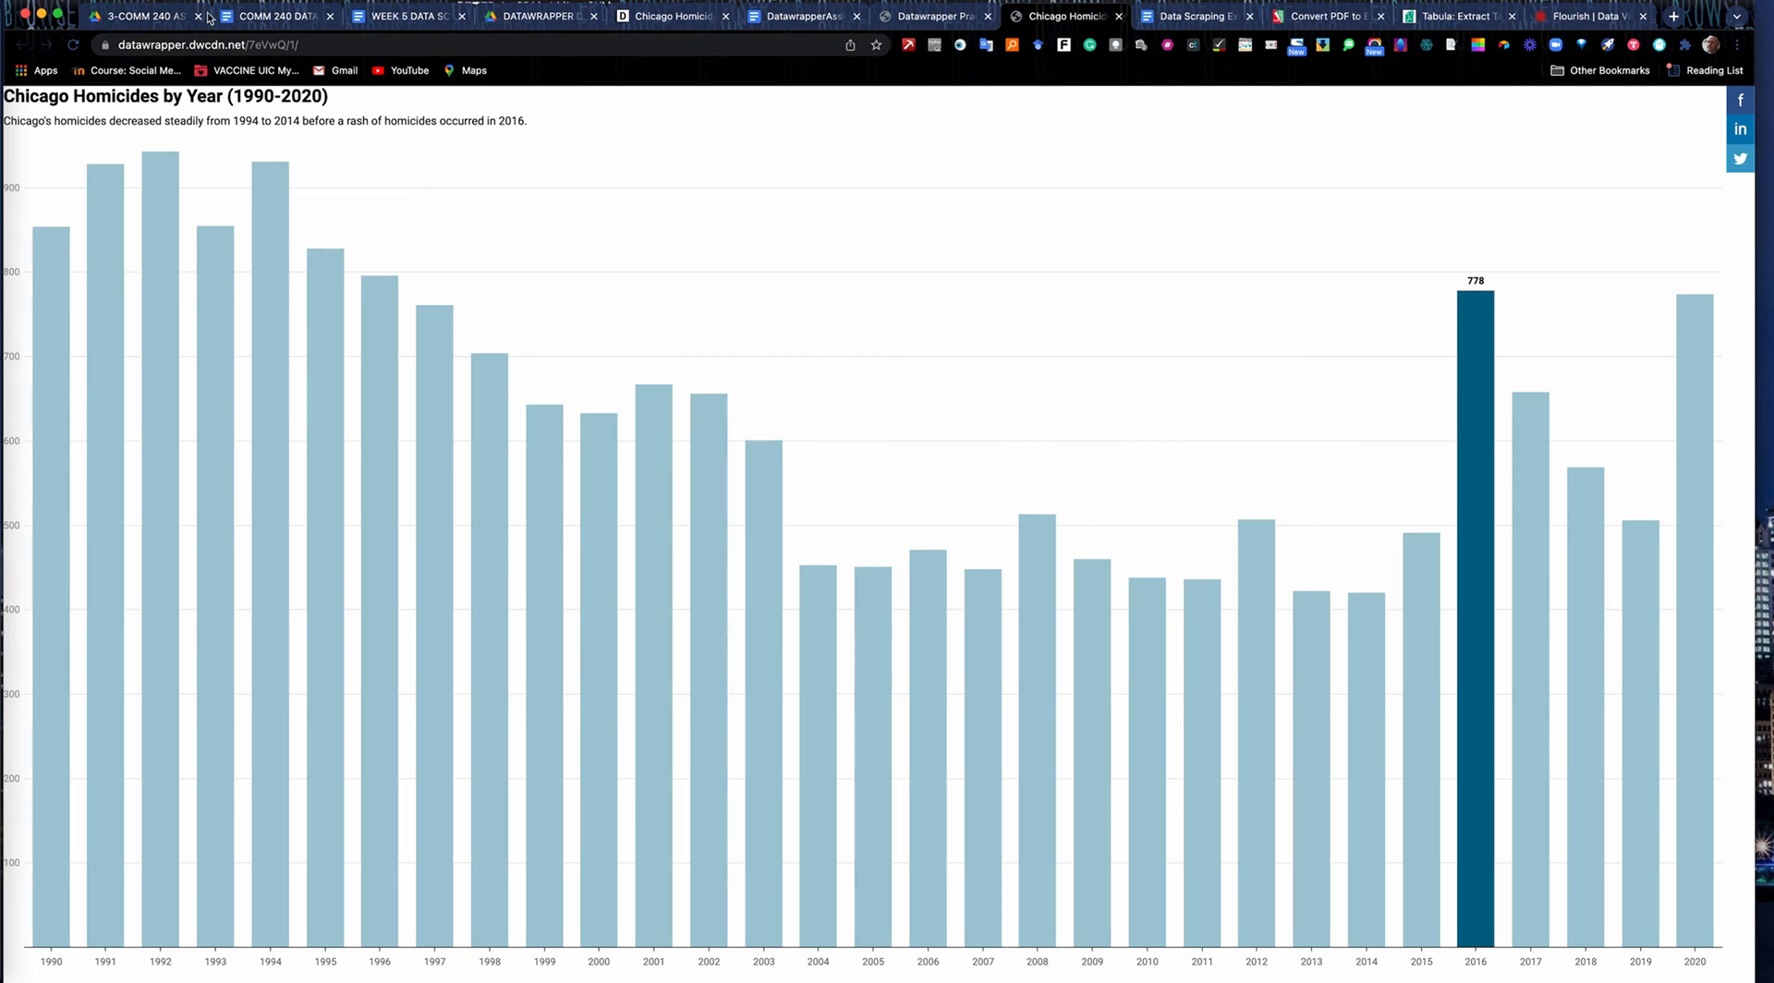
left_click(925, 11)
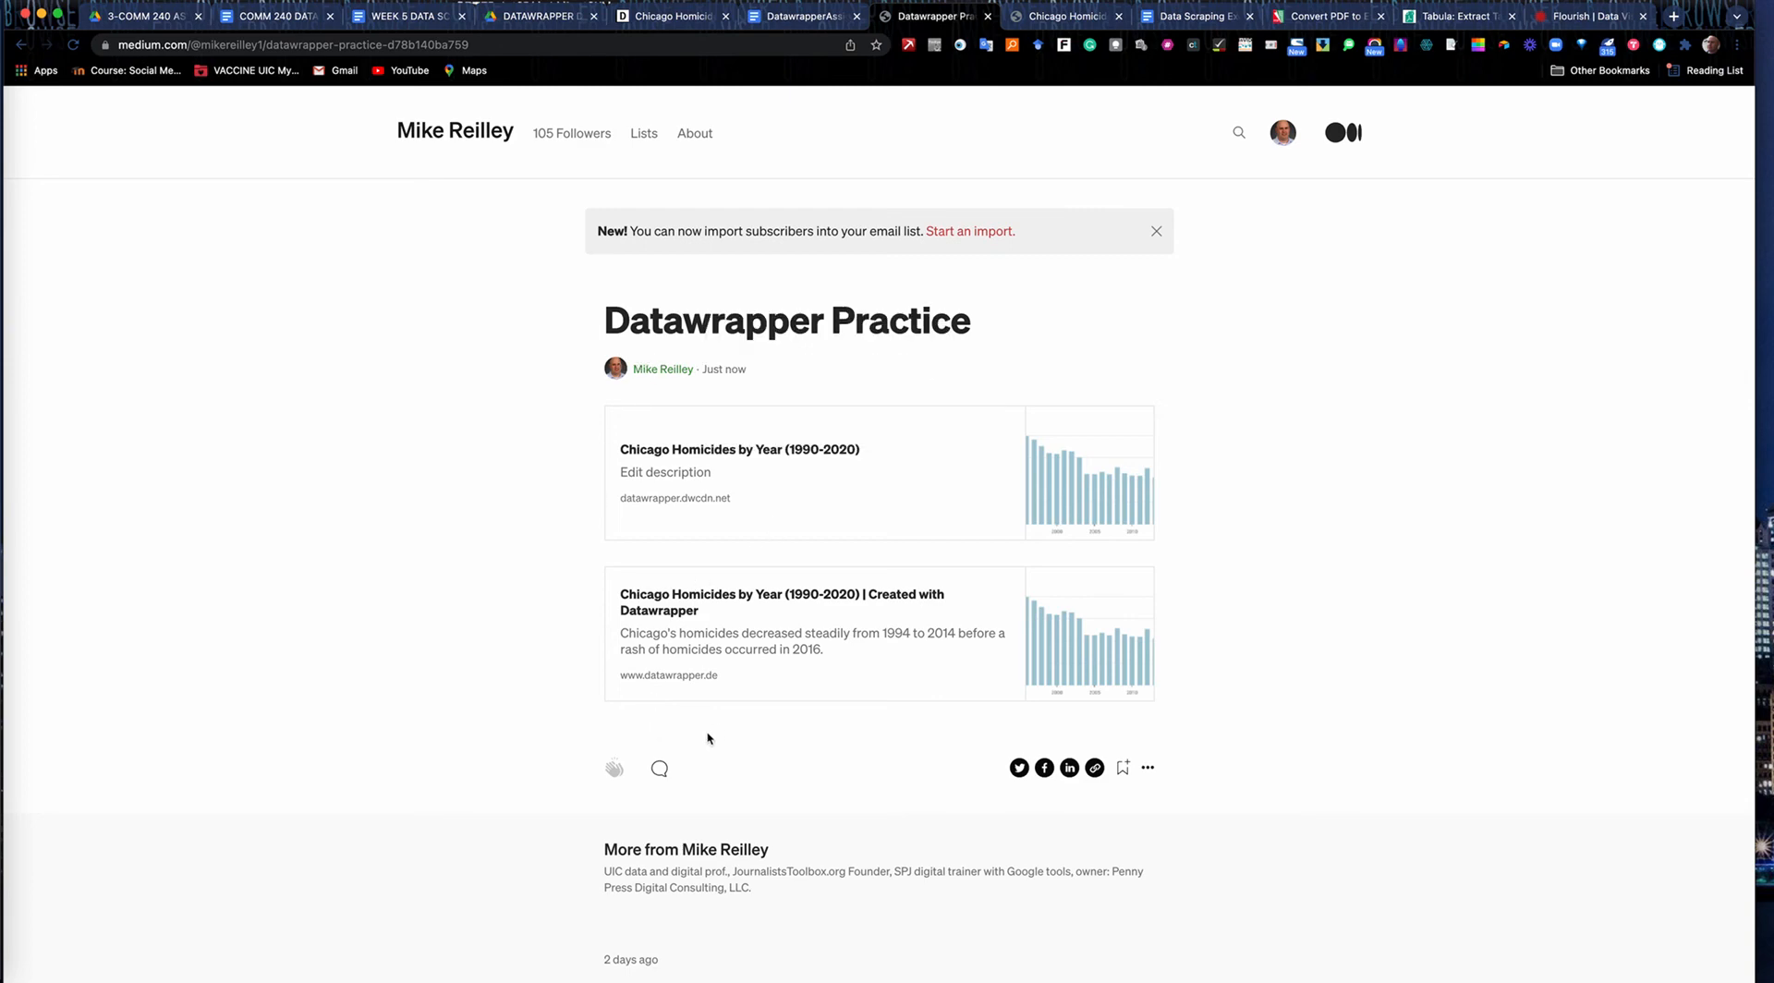
From the DatawrapperAssignment document's examples, open the Homicide weapons in Chicago (2016) link and review the article's chart and text.
left_click(782, 19)
scroll(717, 598, "down", 10)
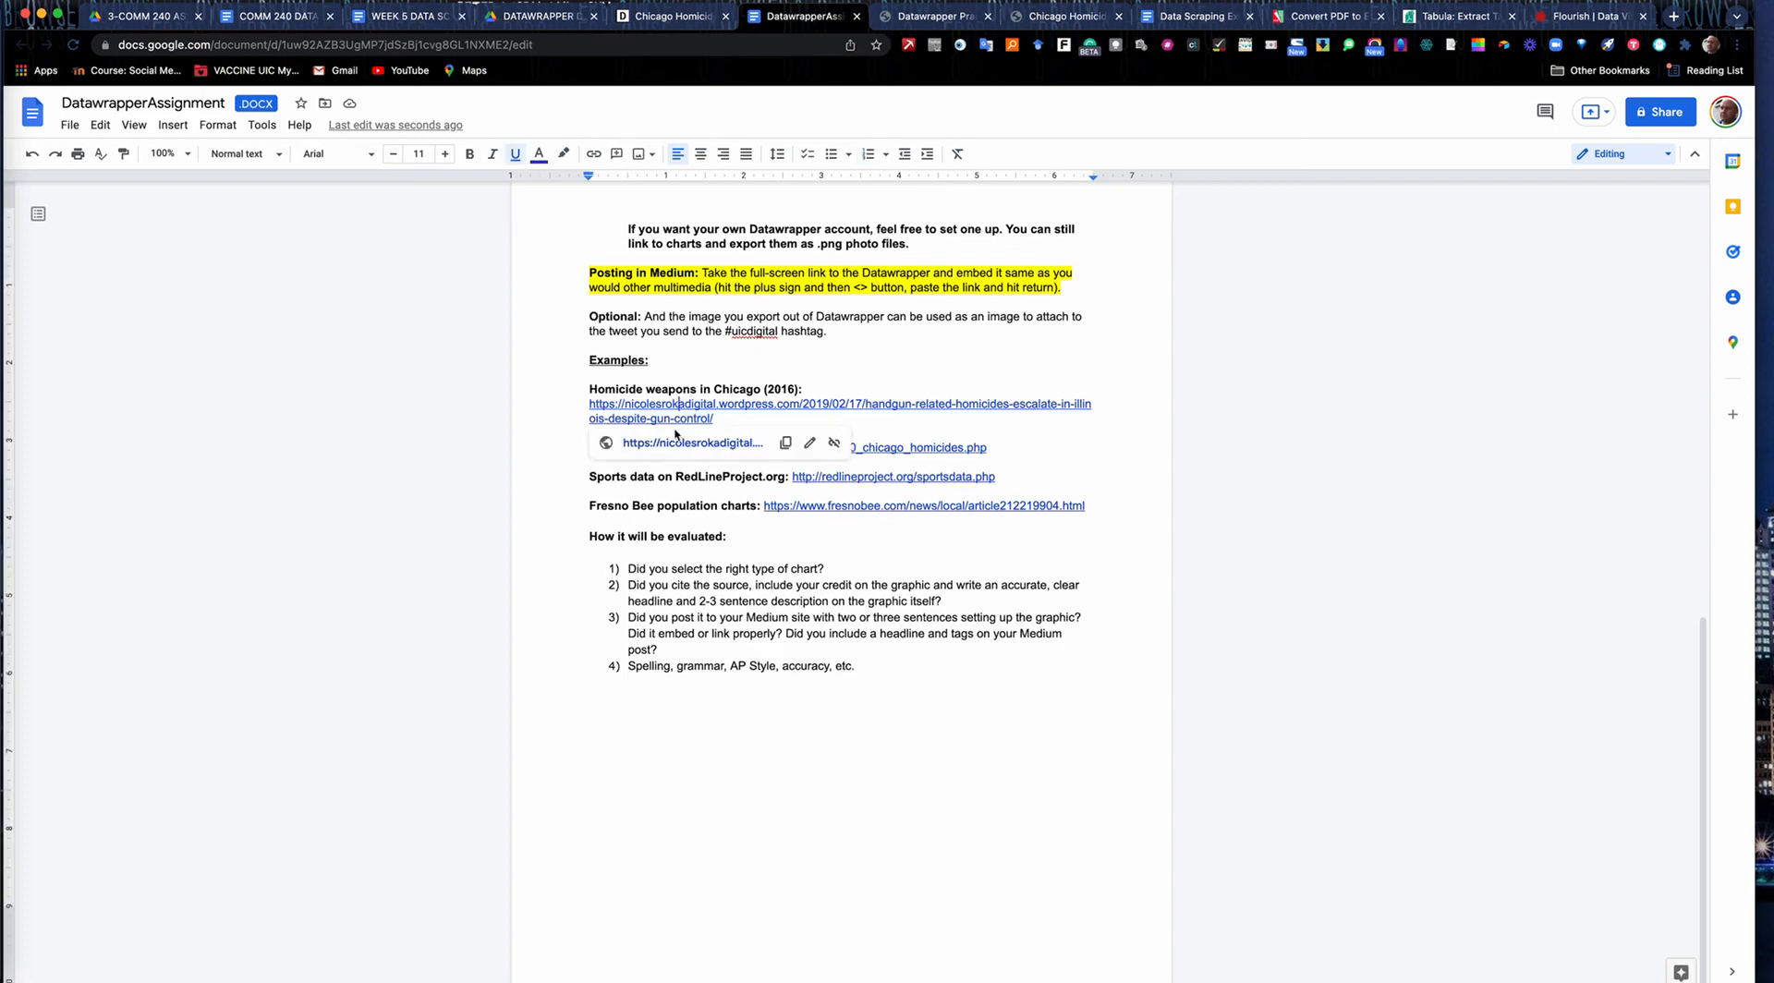
left_click(673, 442)
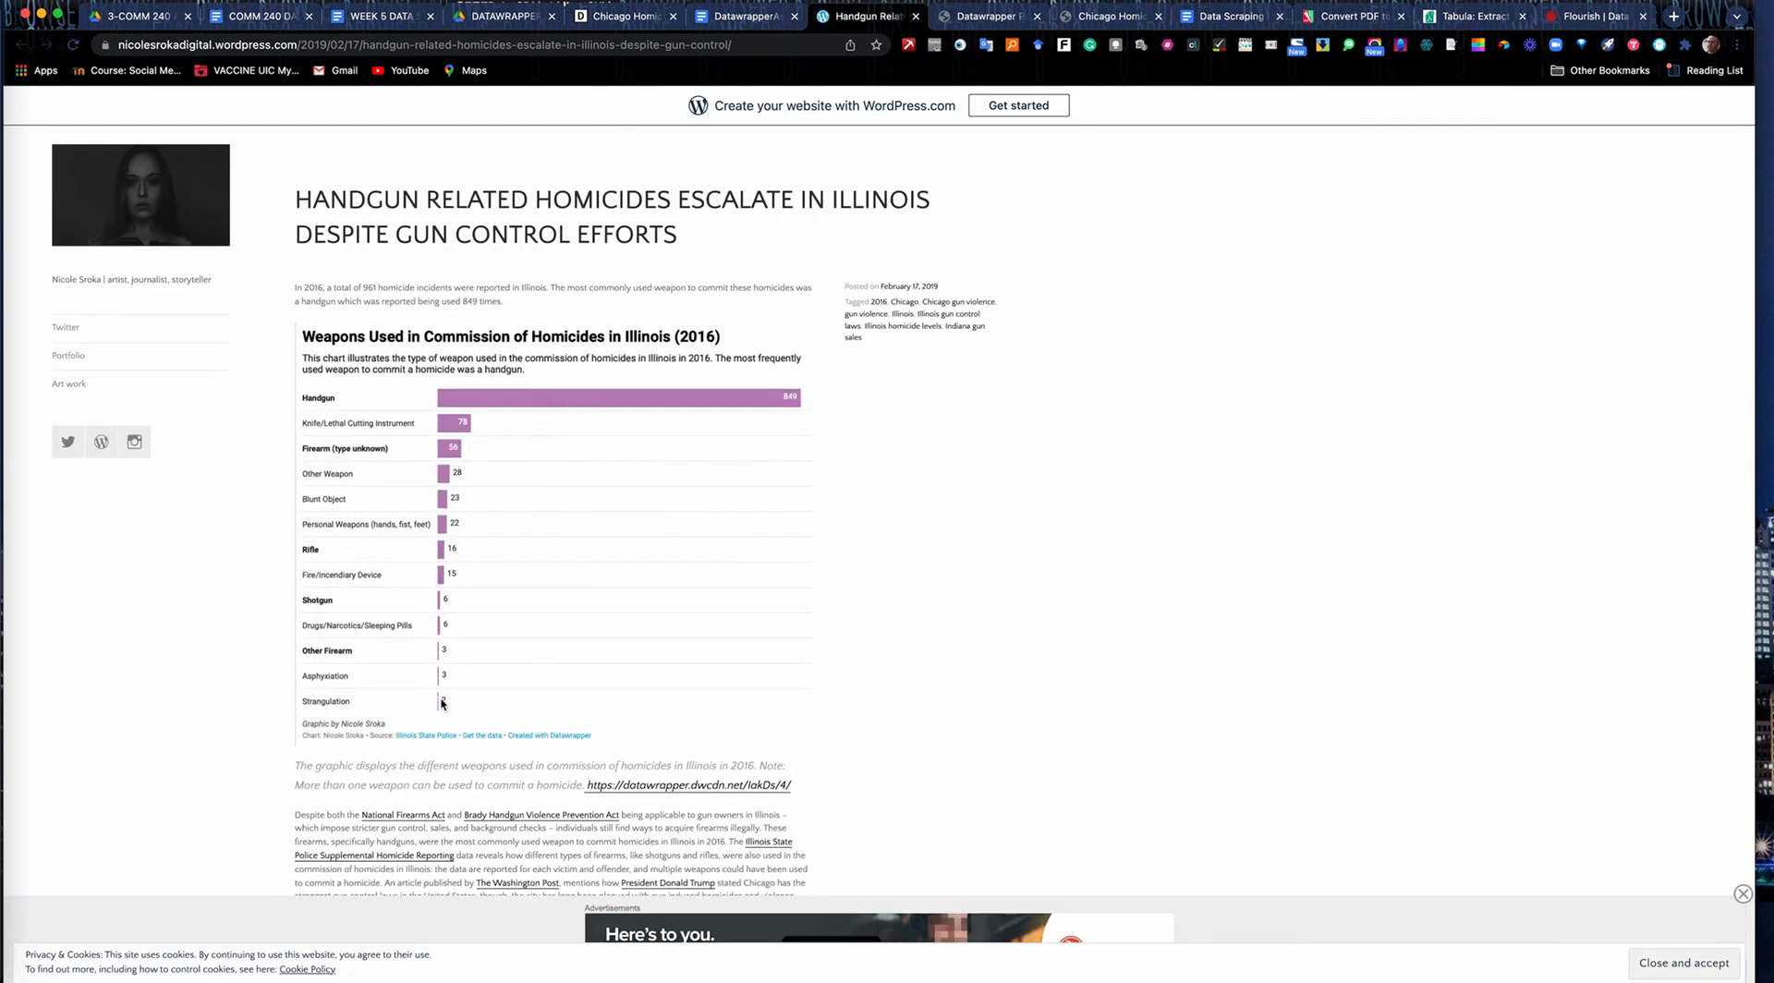
scroll(441, 703, "down", 5)
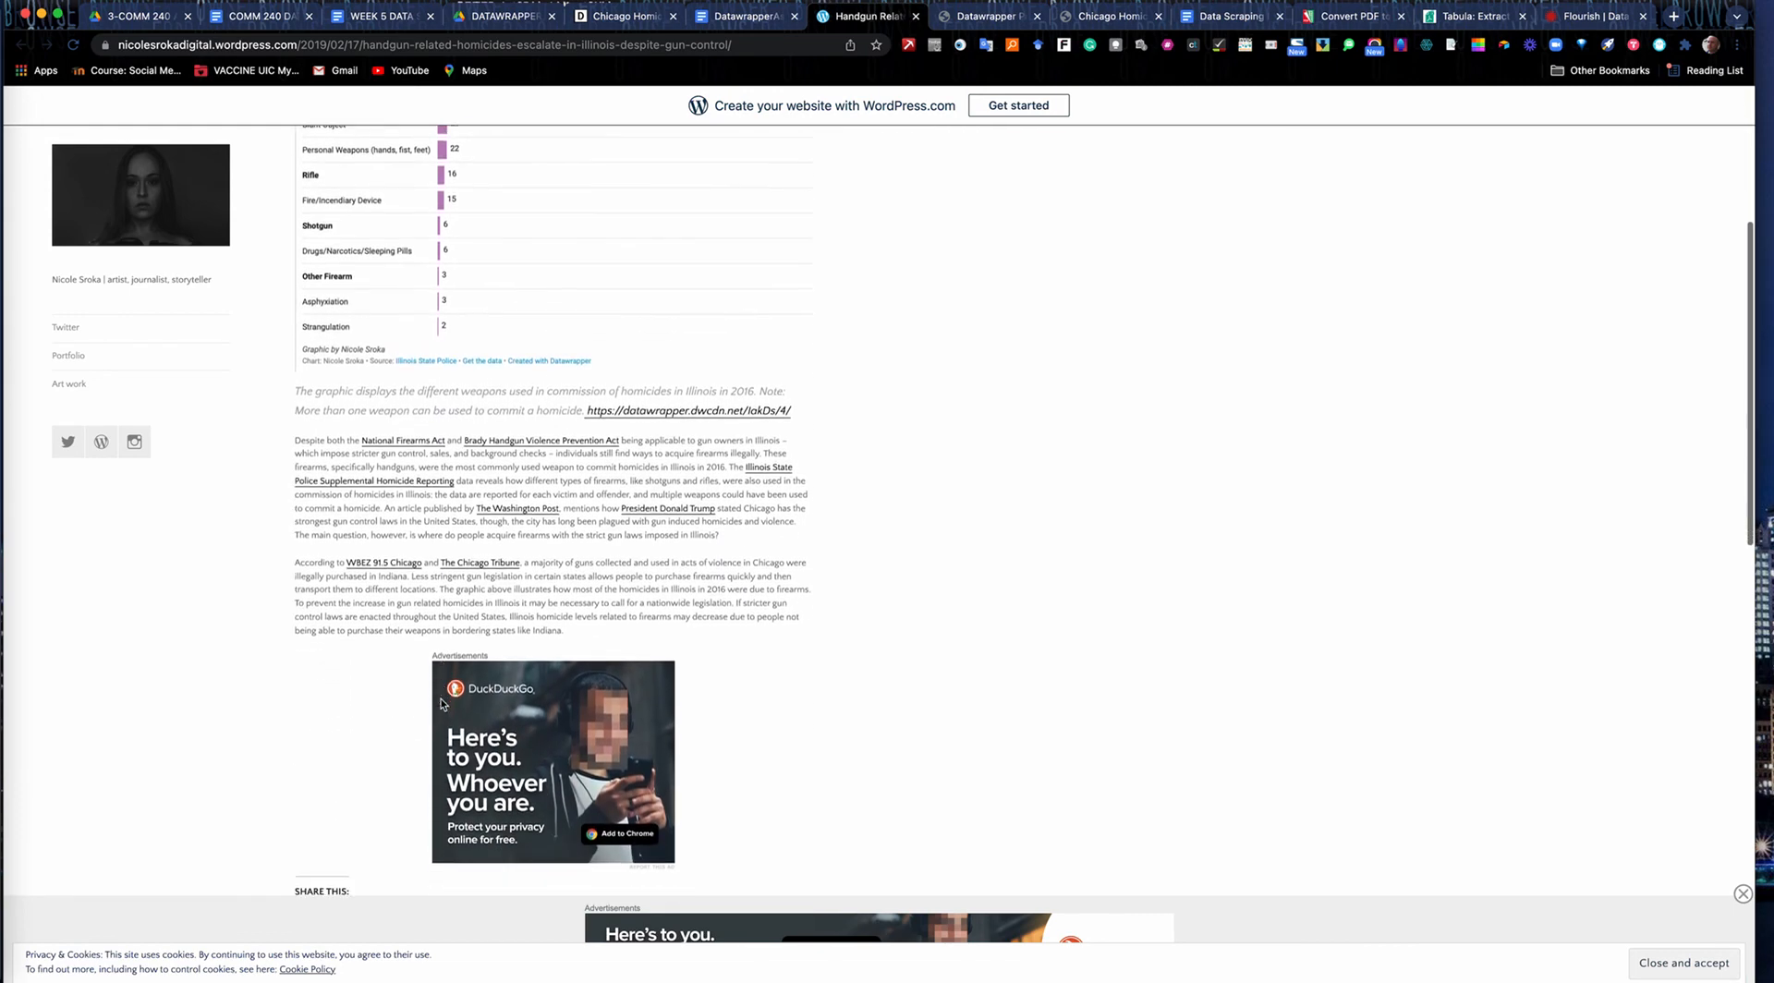
scroll(558, 393, "up", 4)
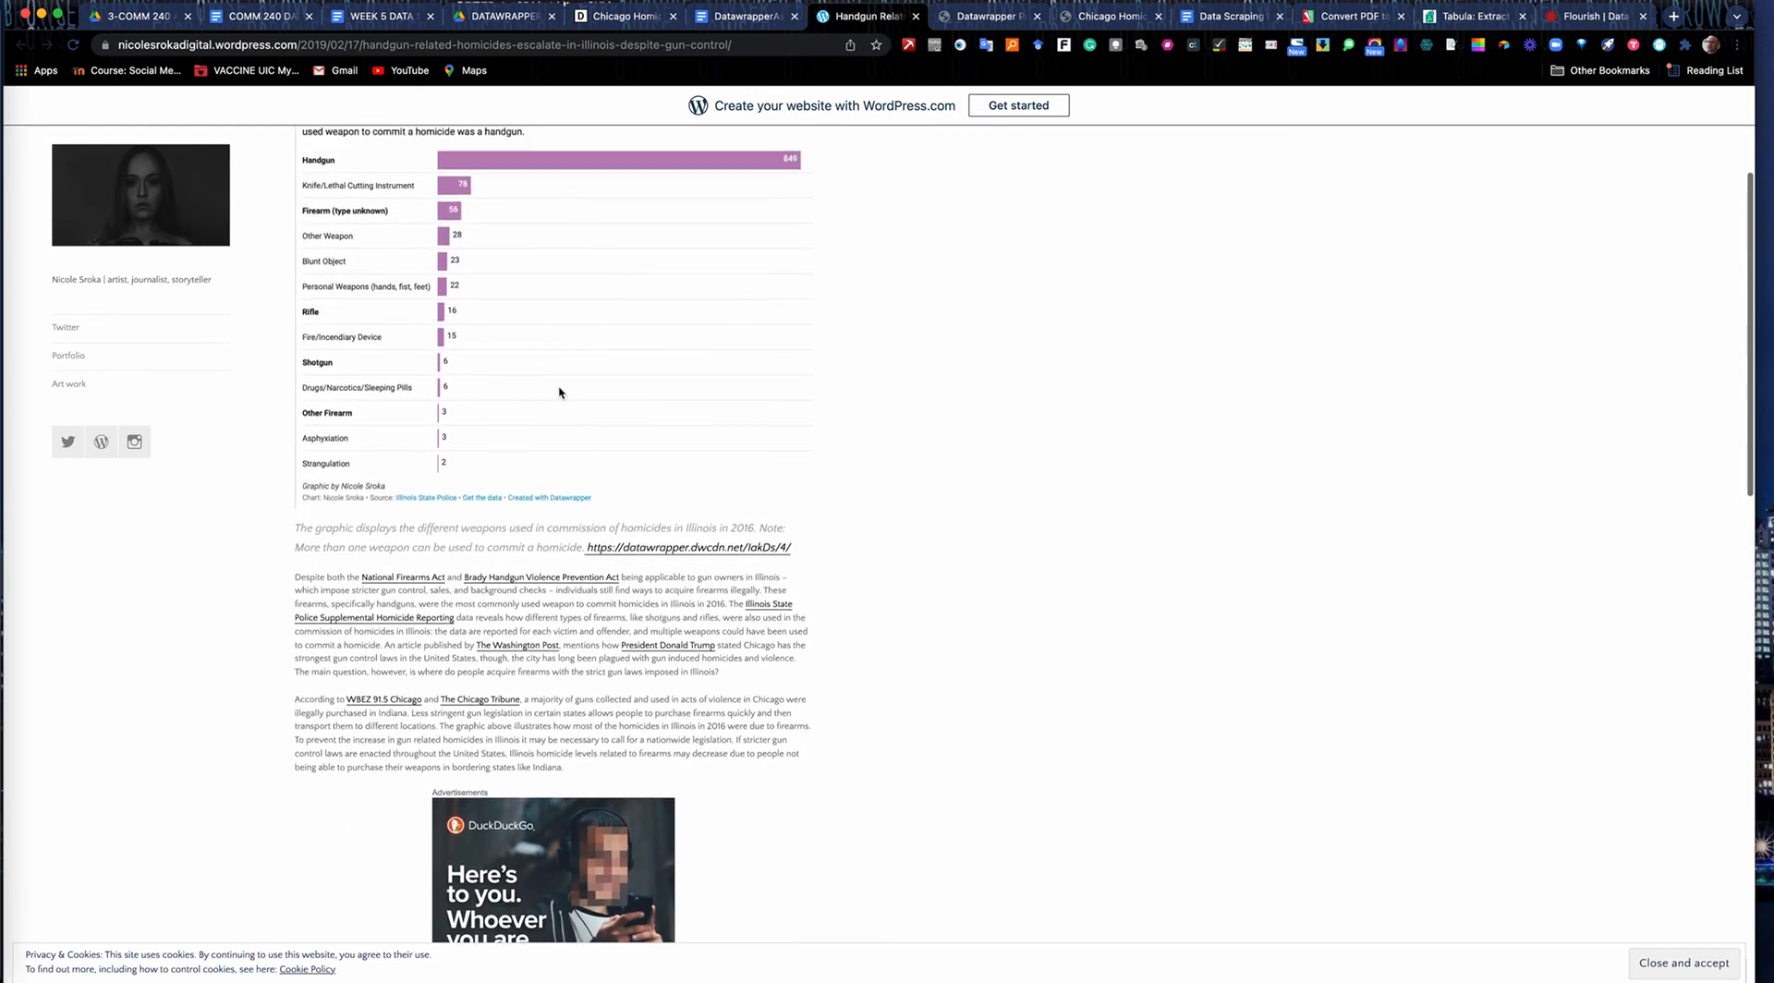
scroll(568, 620, "up", 3)
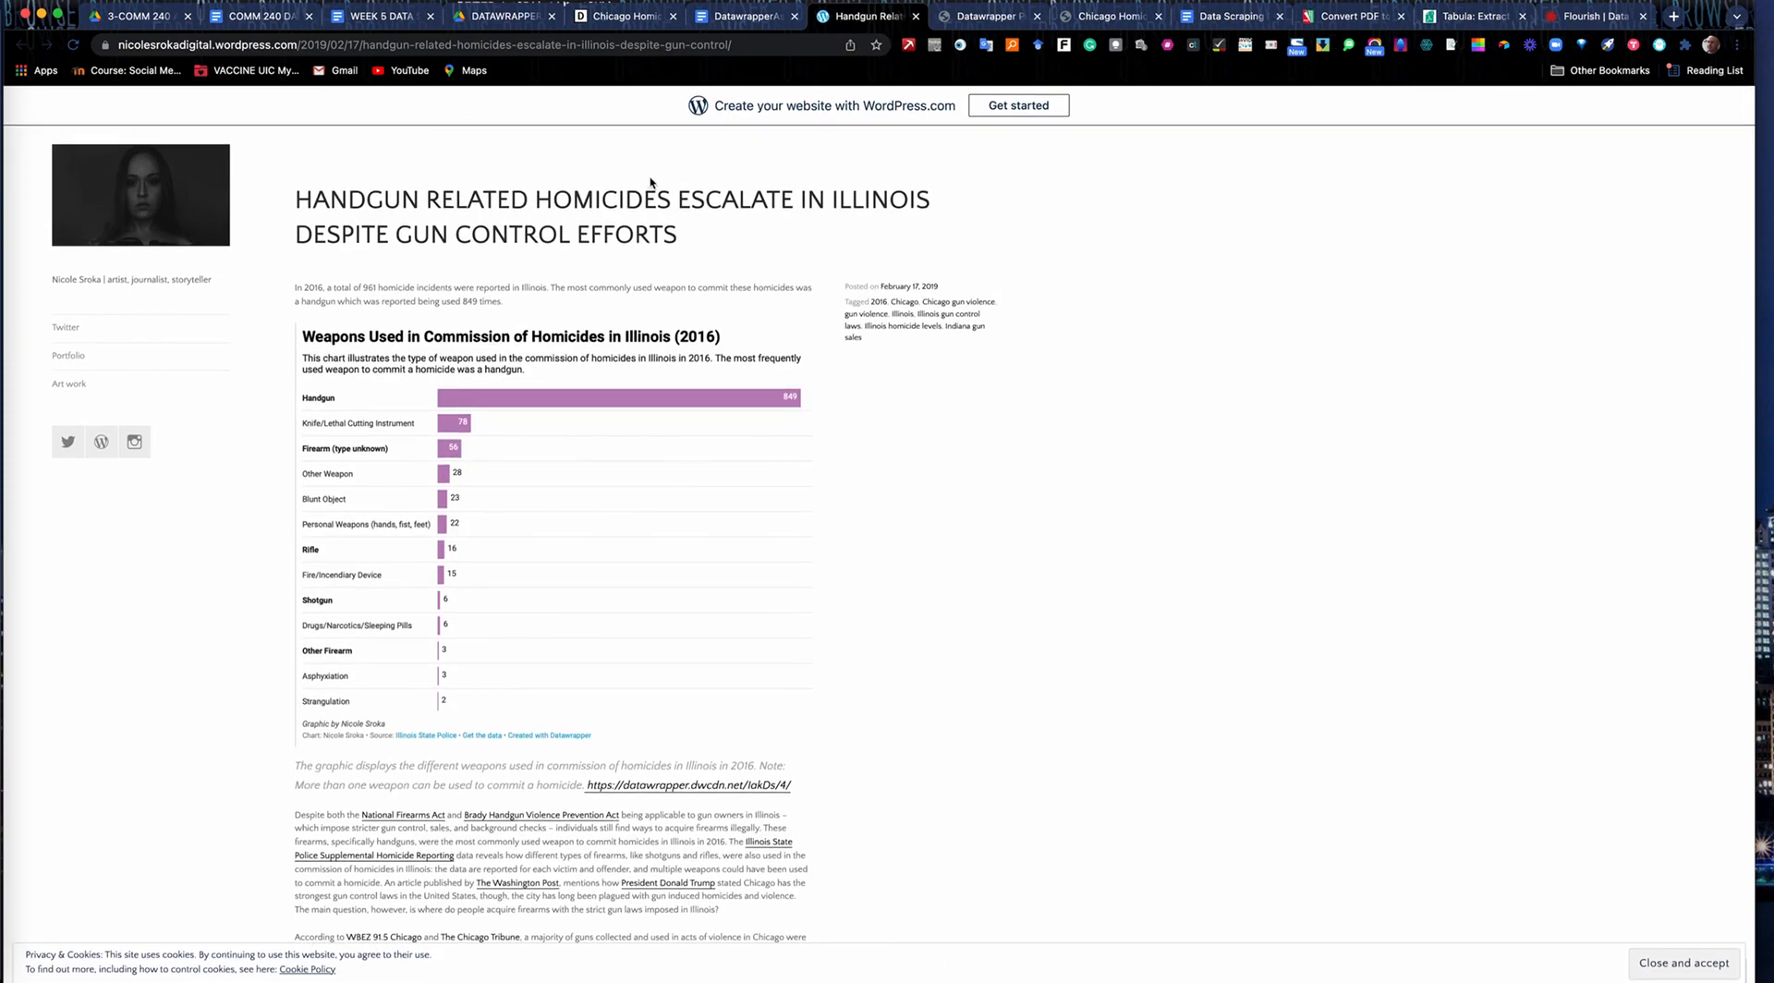
Return to the assignment, open its Chicago homicides example on redlineproject.org, and inspect the 2016 point on the line chart.
left_click(748, 14)
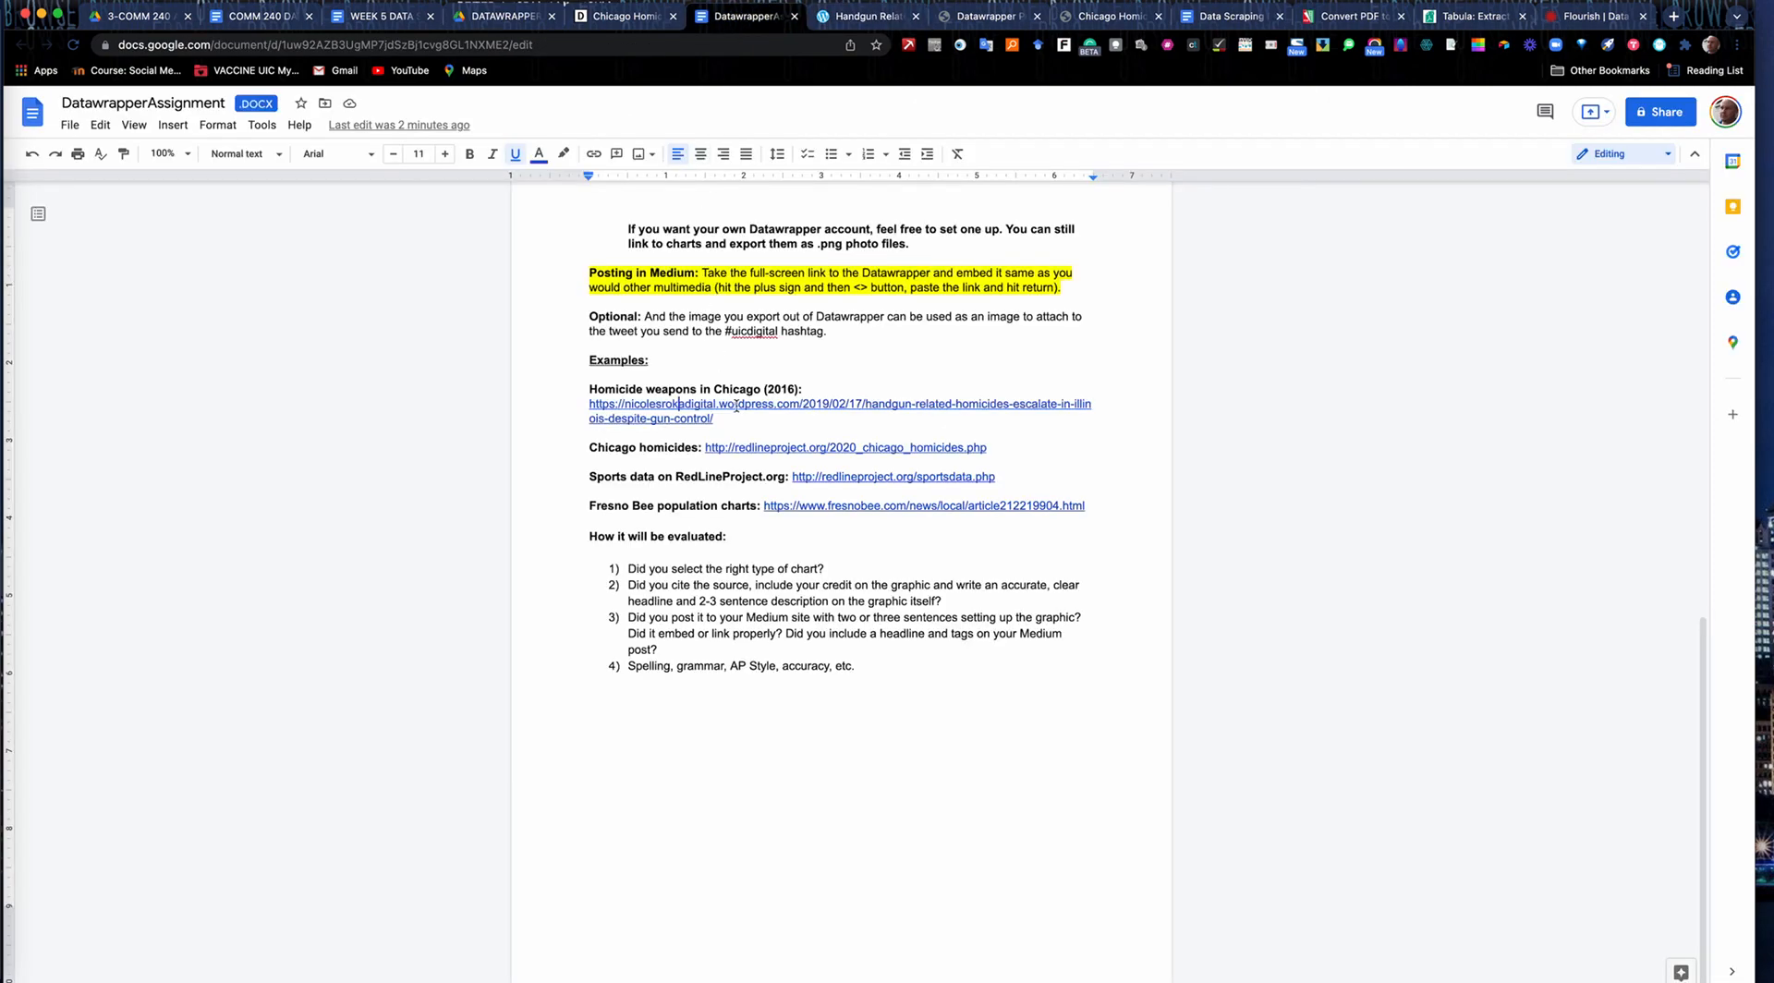
left_click(777, 448)
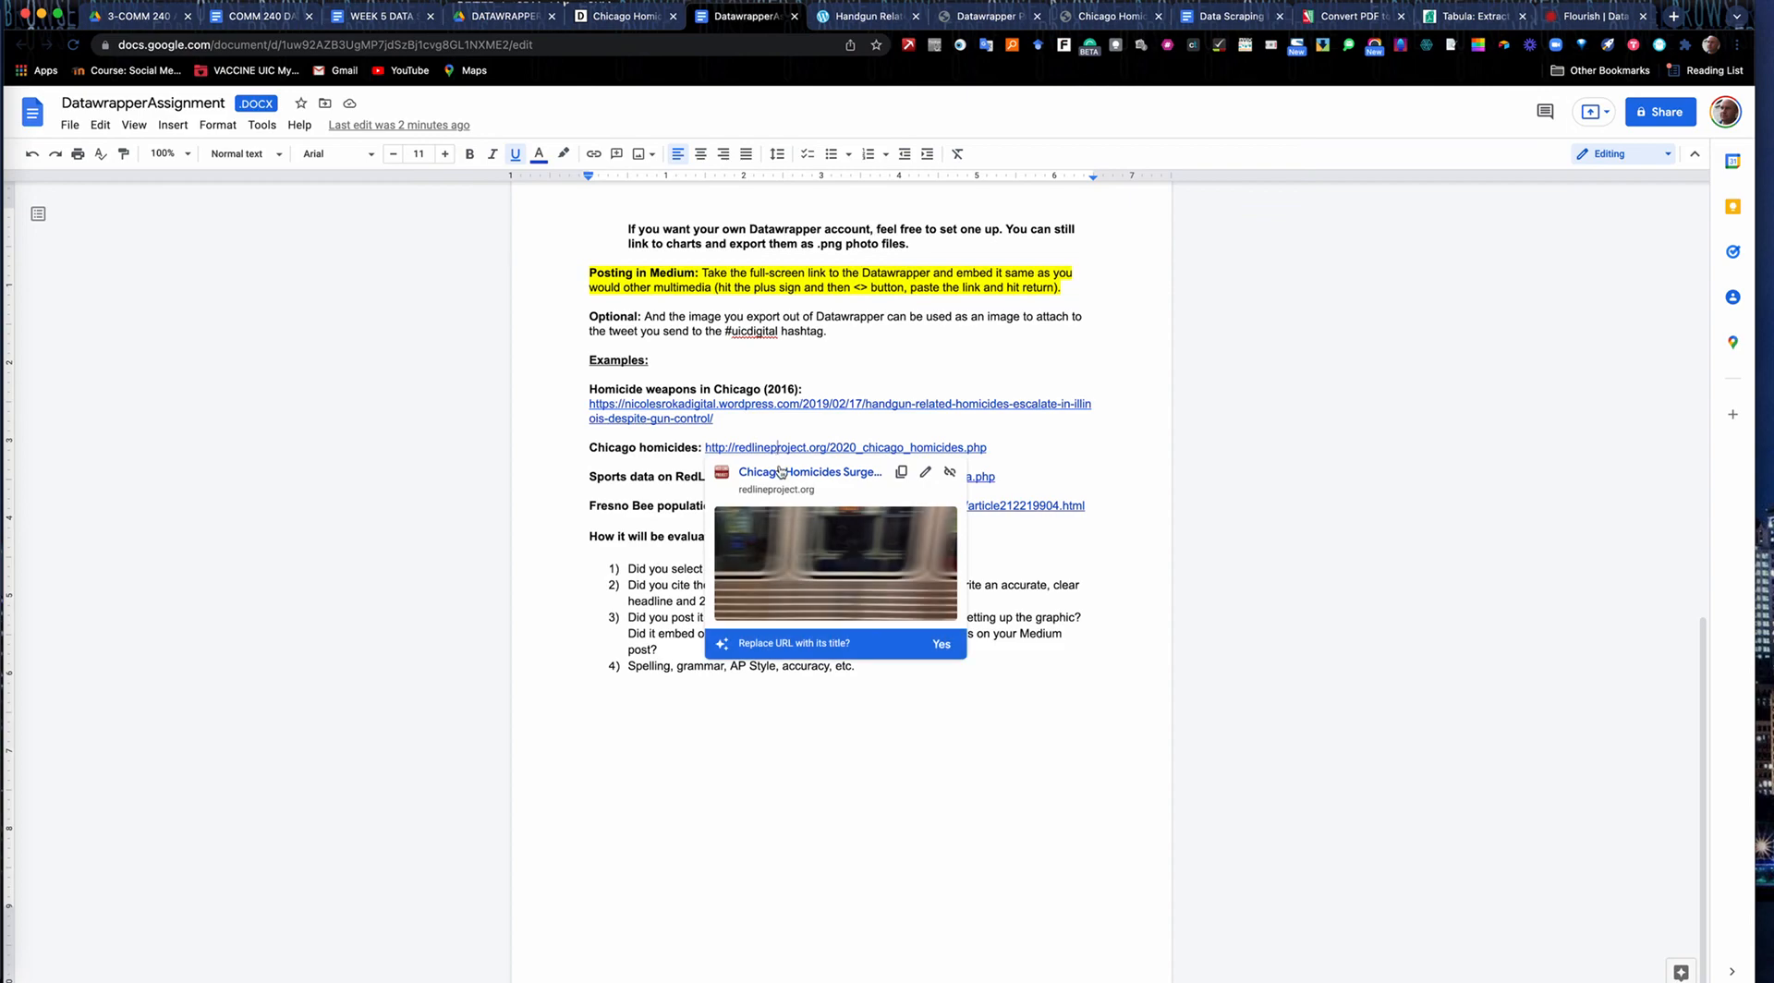
left_click(781, 473)
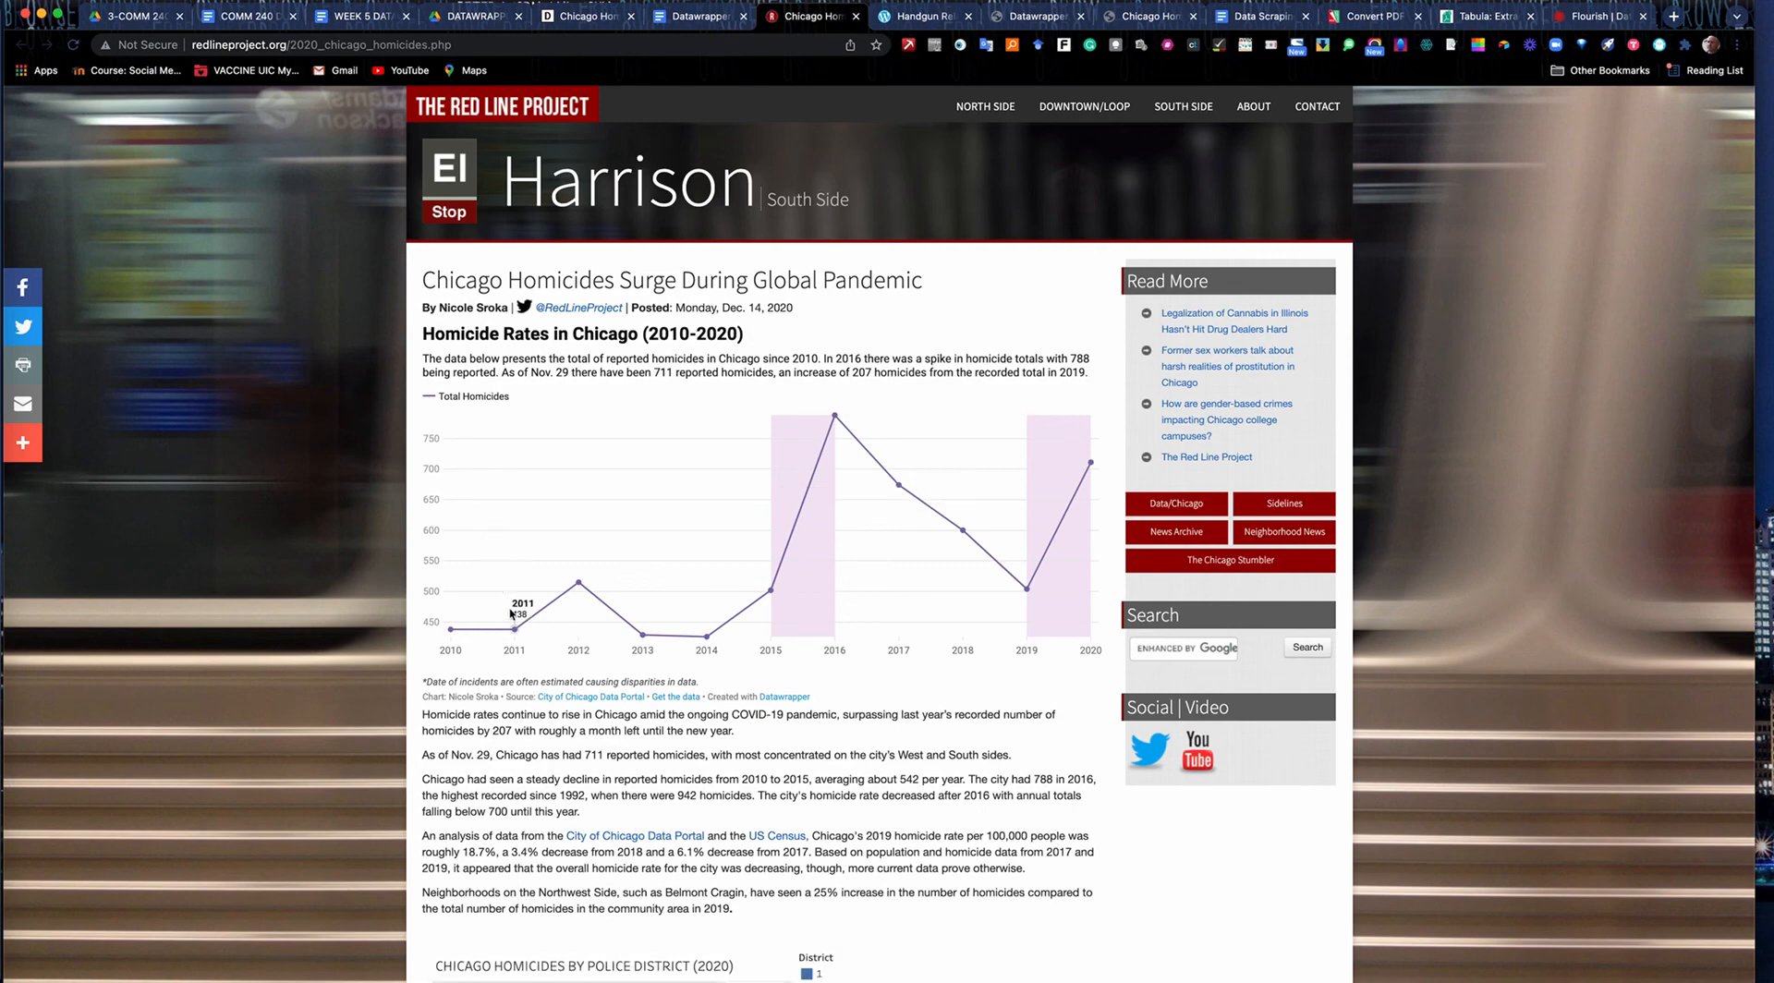
mouse_move(835, 420)
Open the assignment's Fresno Bee population charts example, close that page, and highlight the end of the RedLineProject sports data link.
left_click(698, 18)
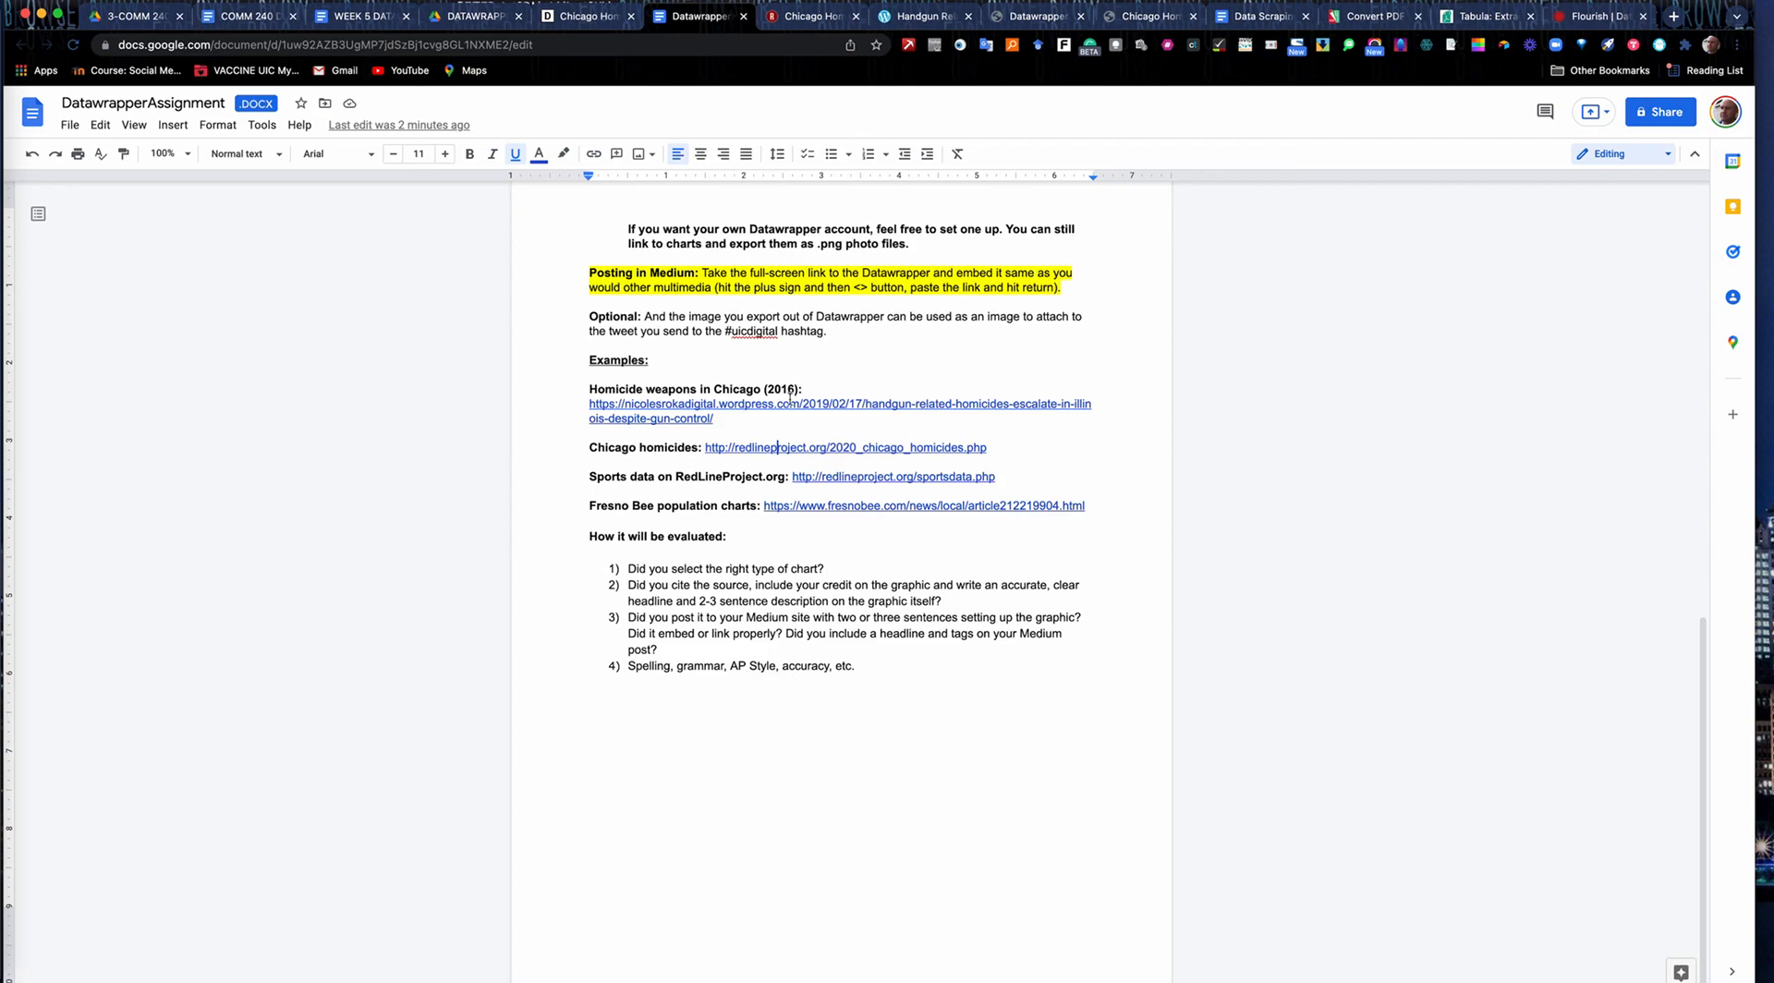
left_click(822, 508)
left_click(826, 537)
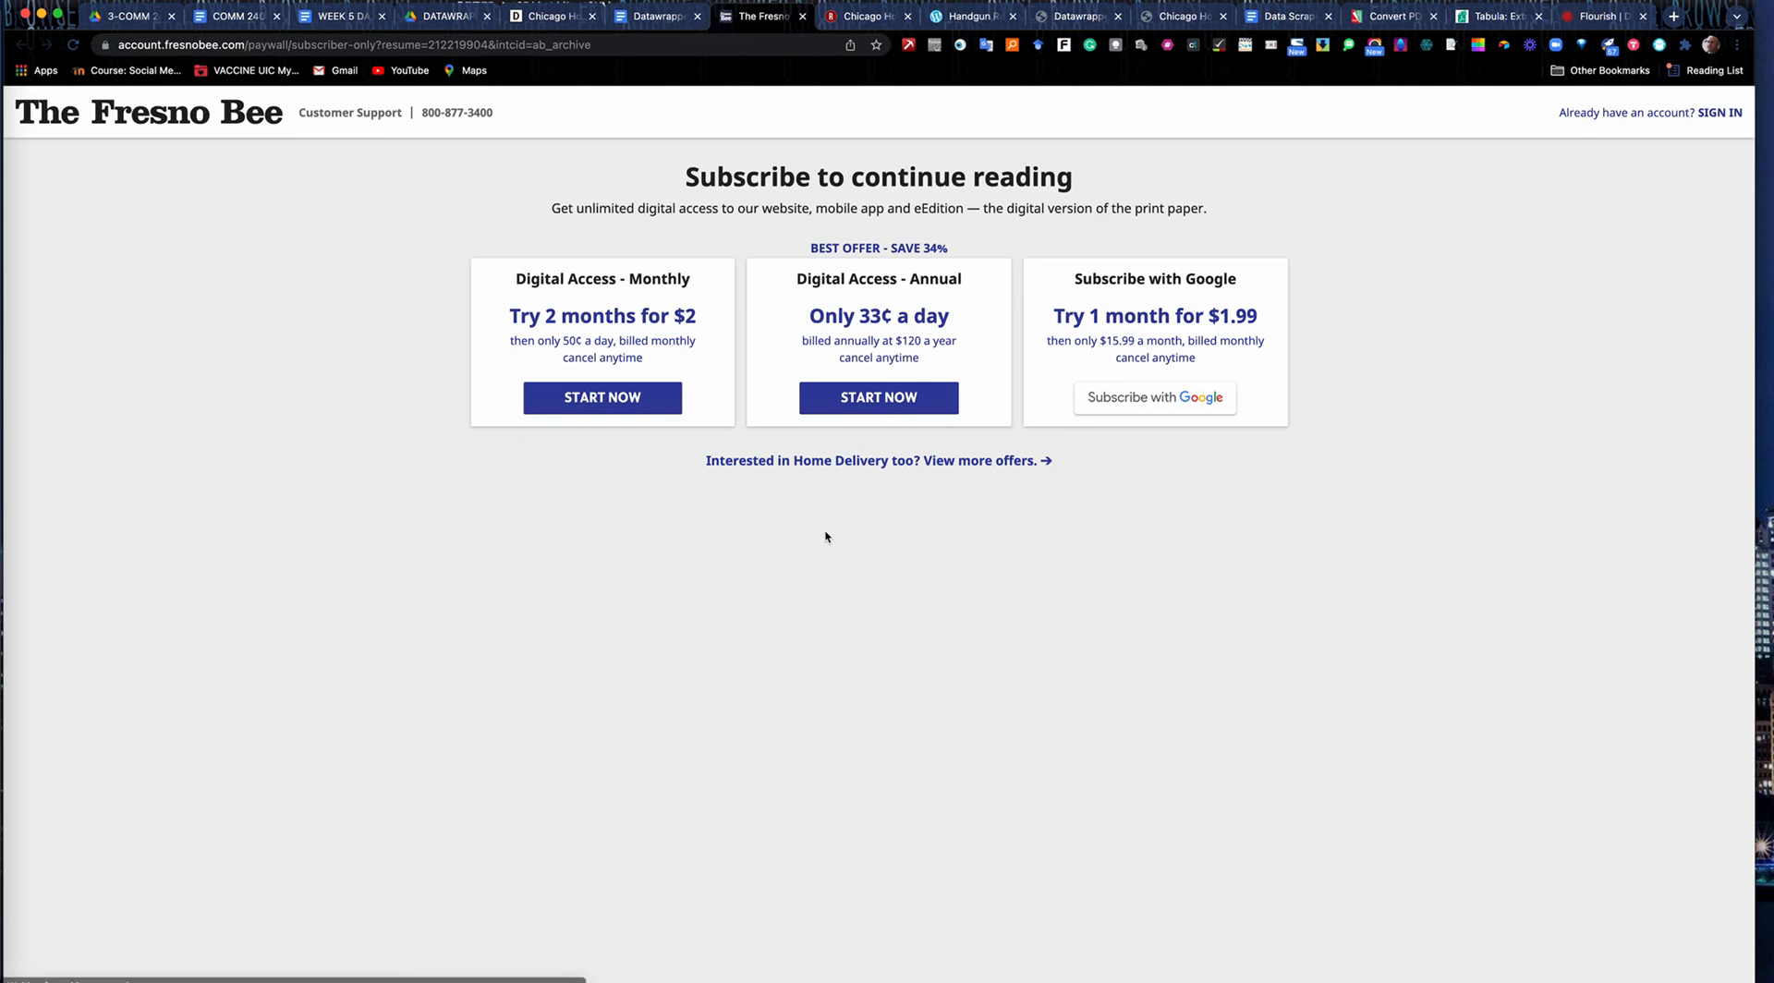
left_click(802, 17)
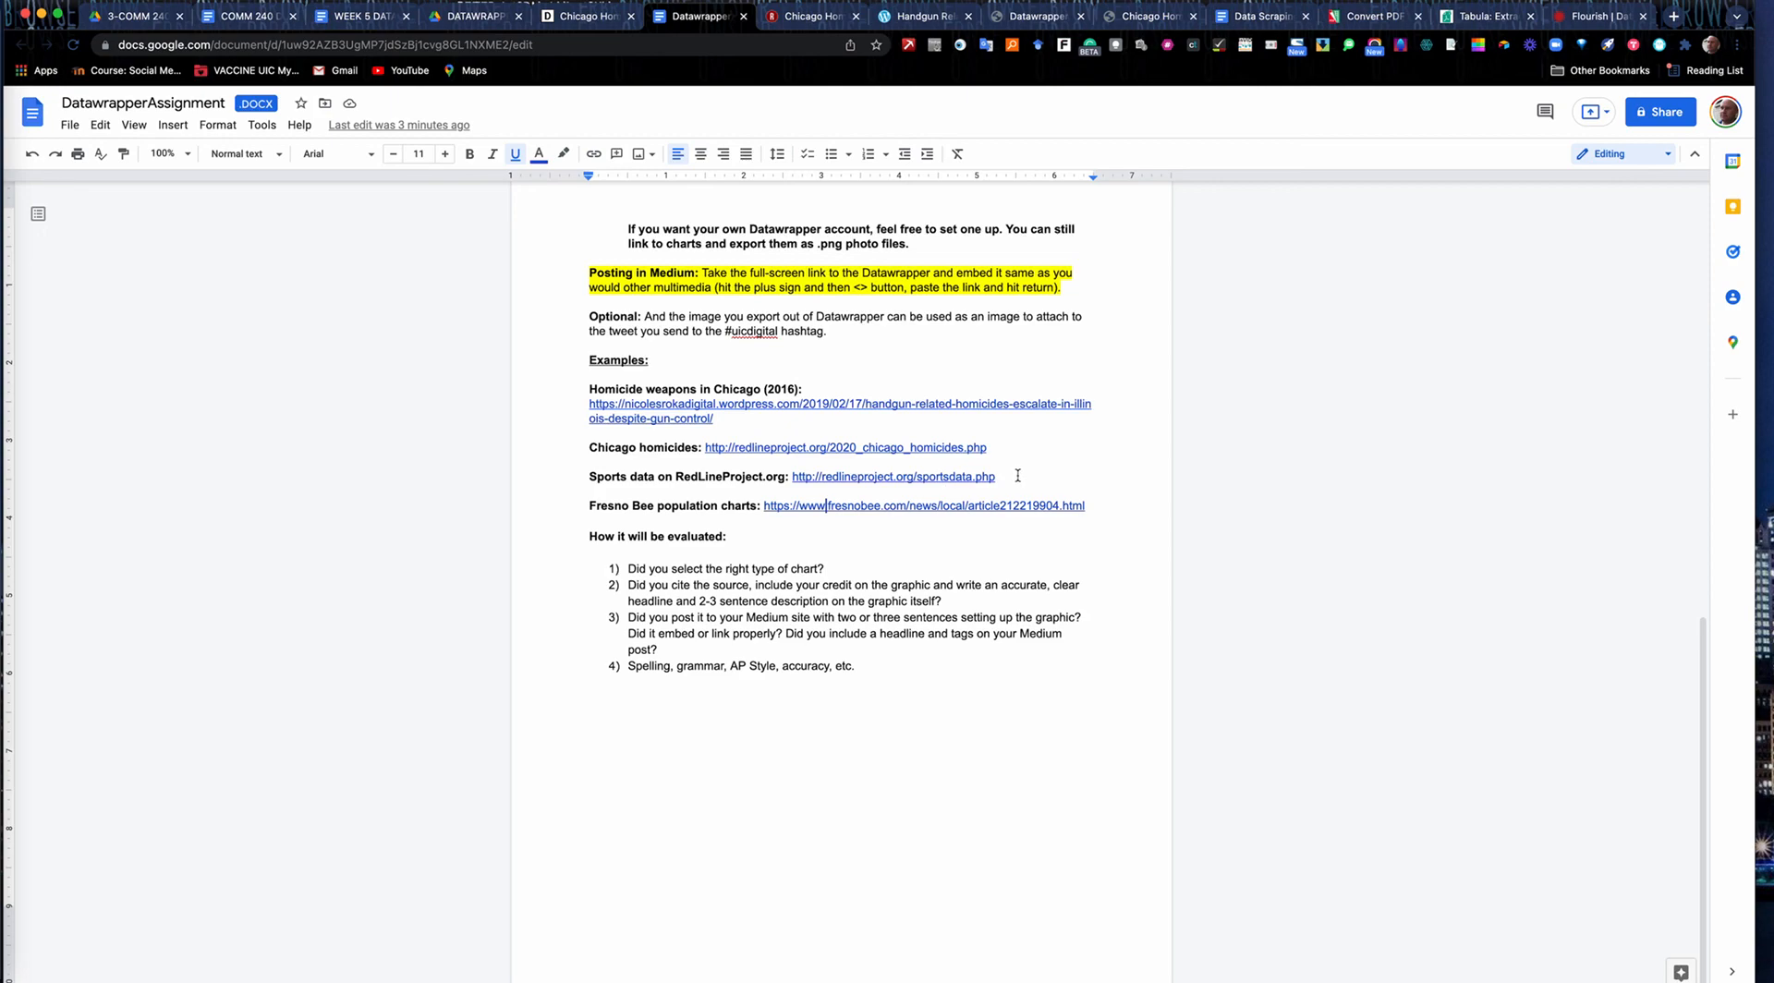
left_click_drag(1006, 476, 949, 476)
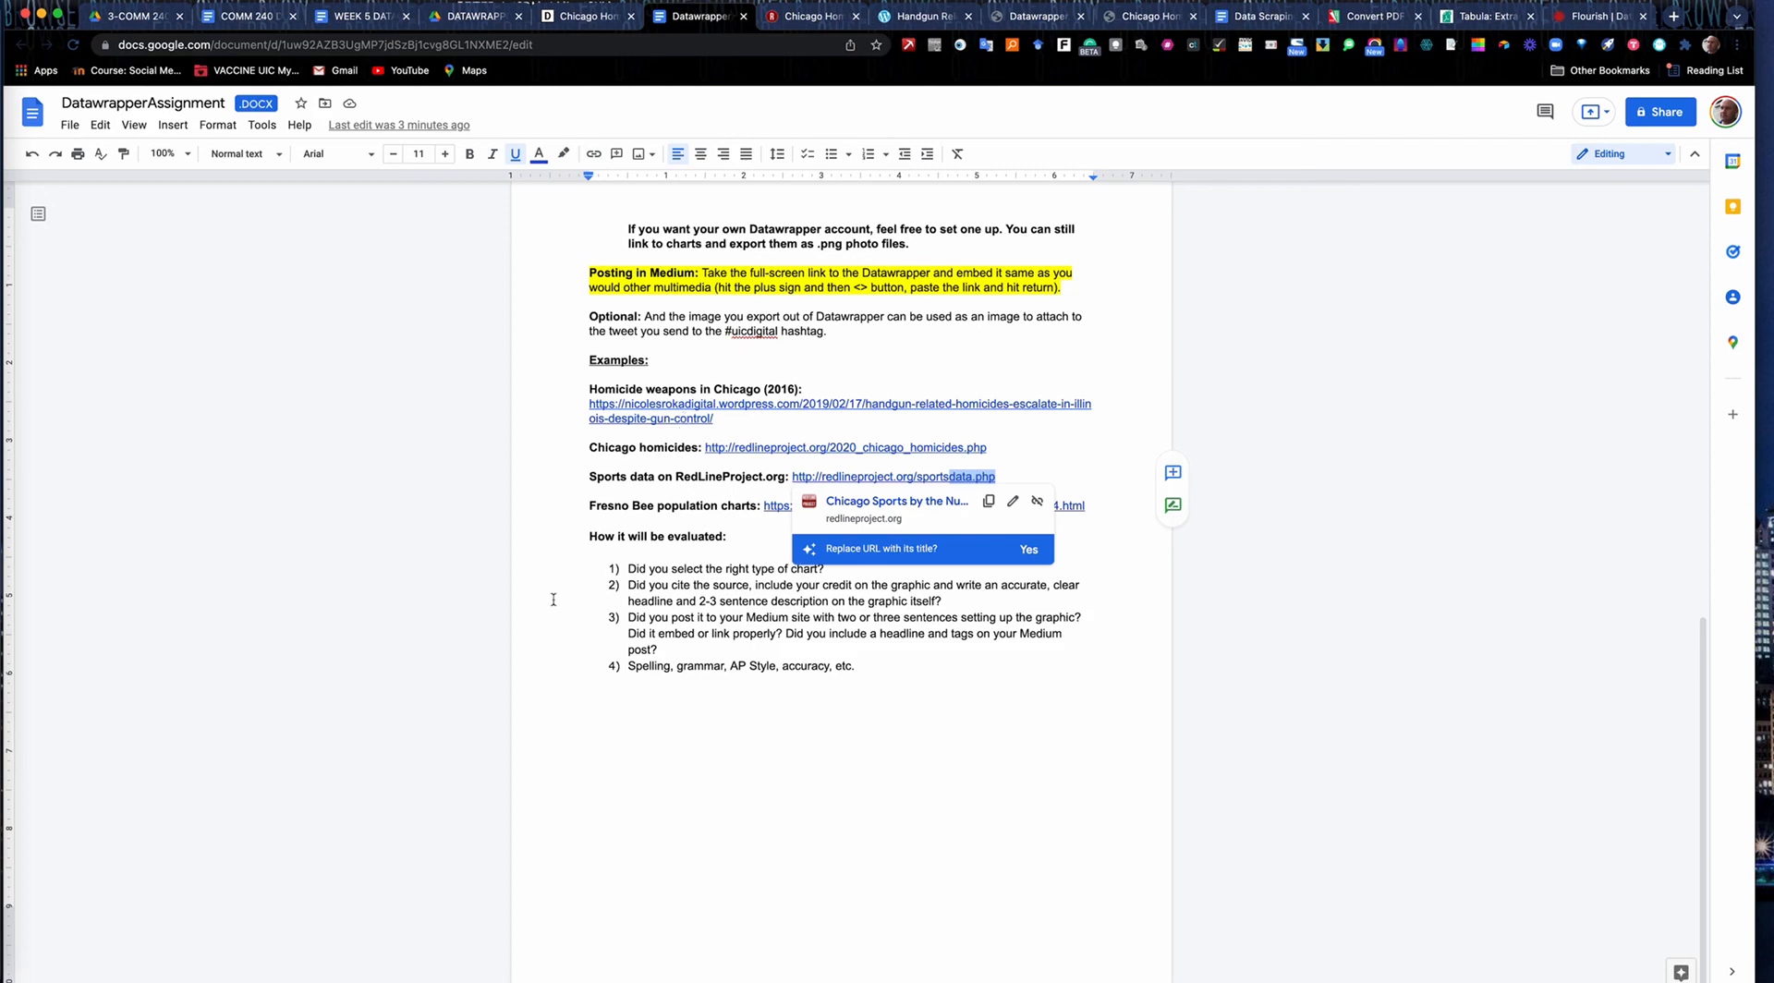
Review the four evaluation criteria under "How it will be evaluated", highlighting each one.
left_click_drag(628, 568, 881, 569)
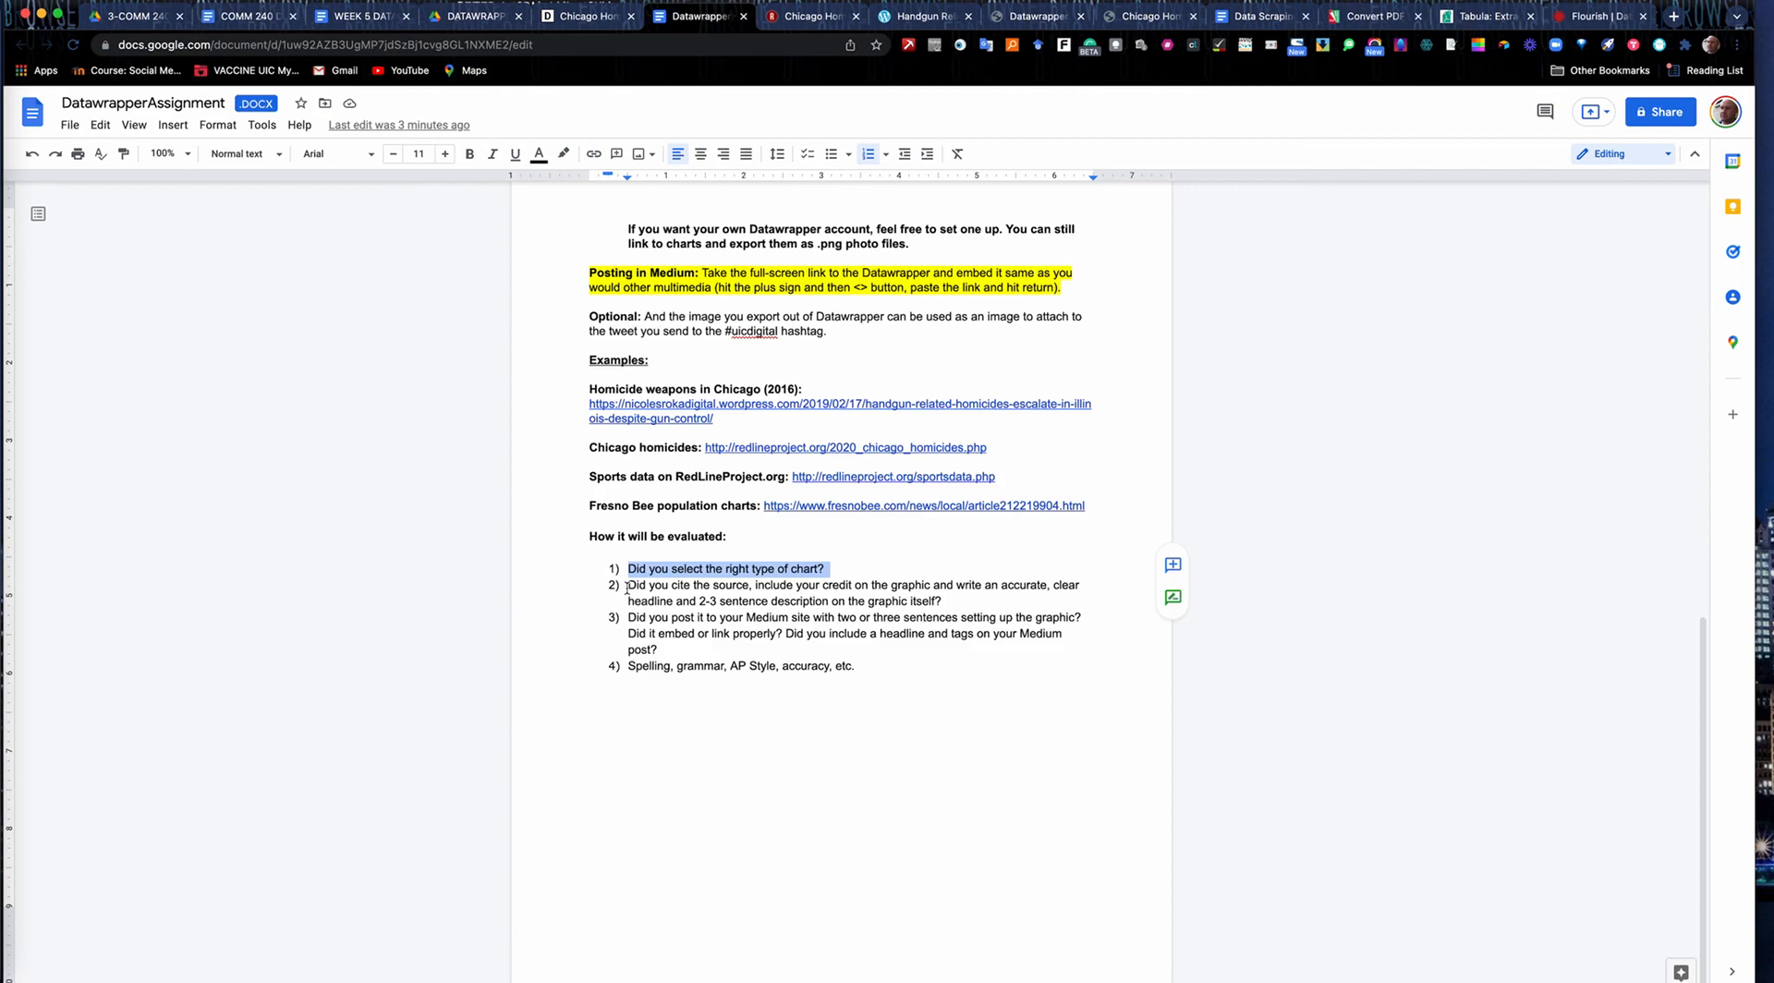
left_click_drag(627, 587, 974, 599)
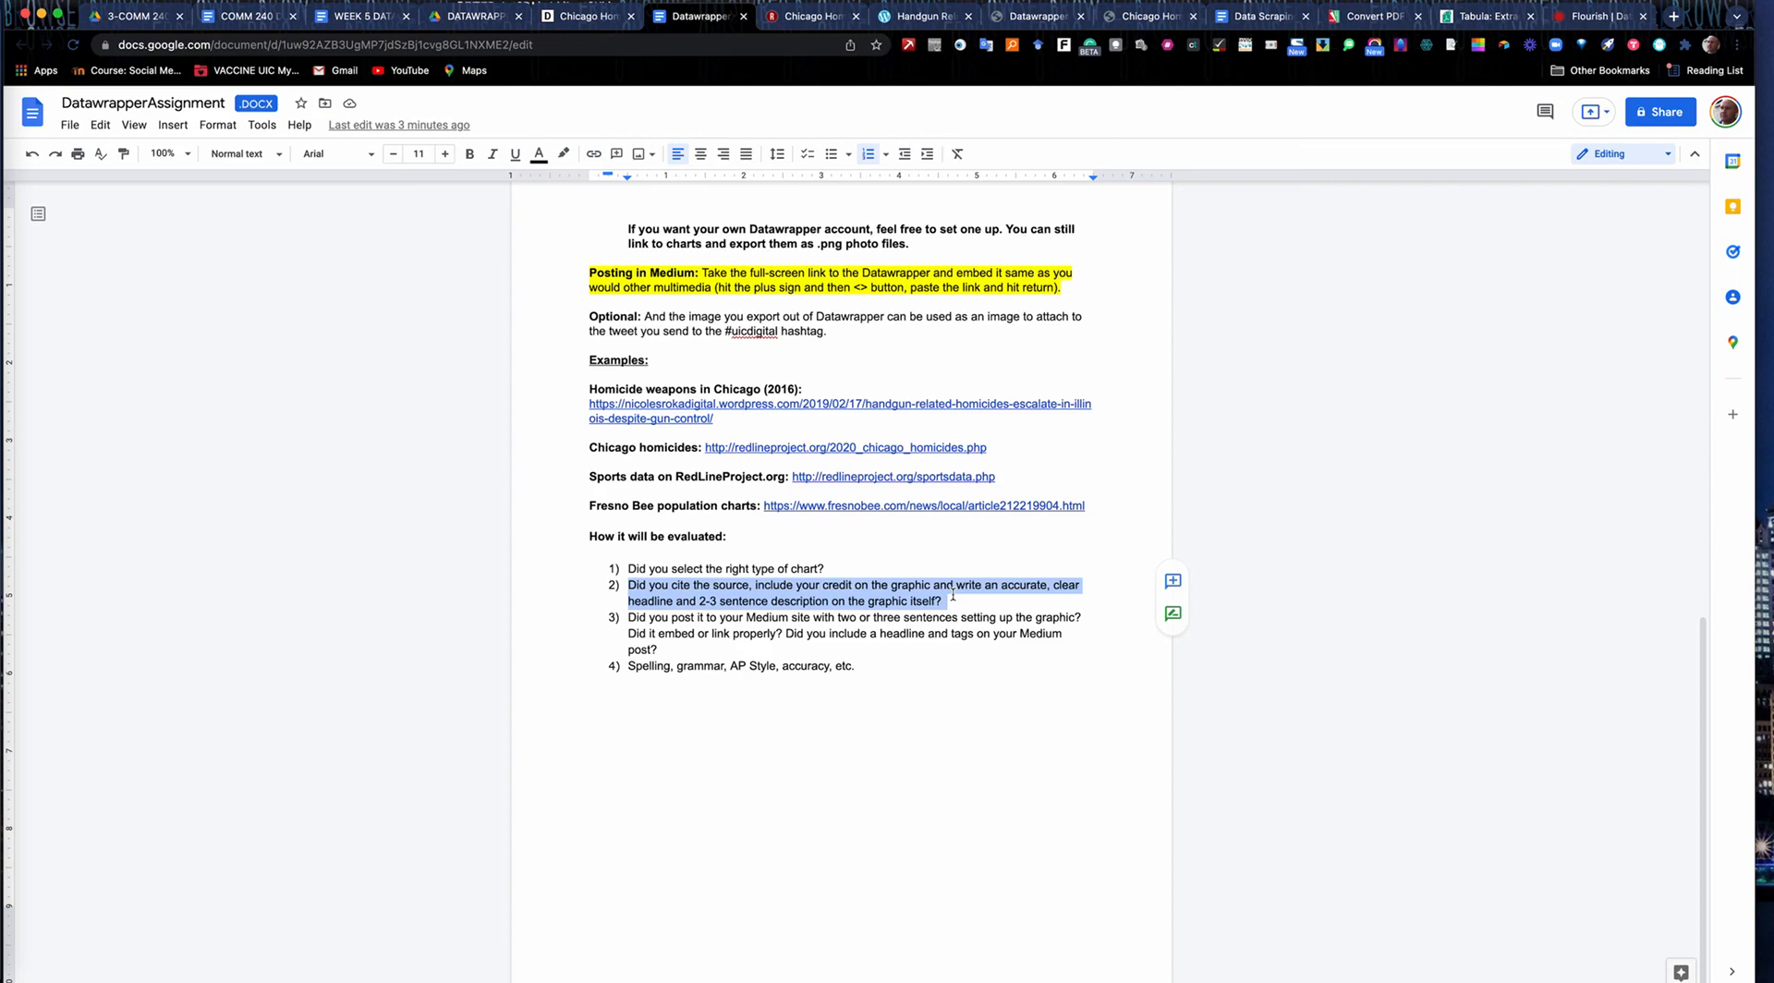
left_click(660, 590)
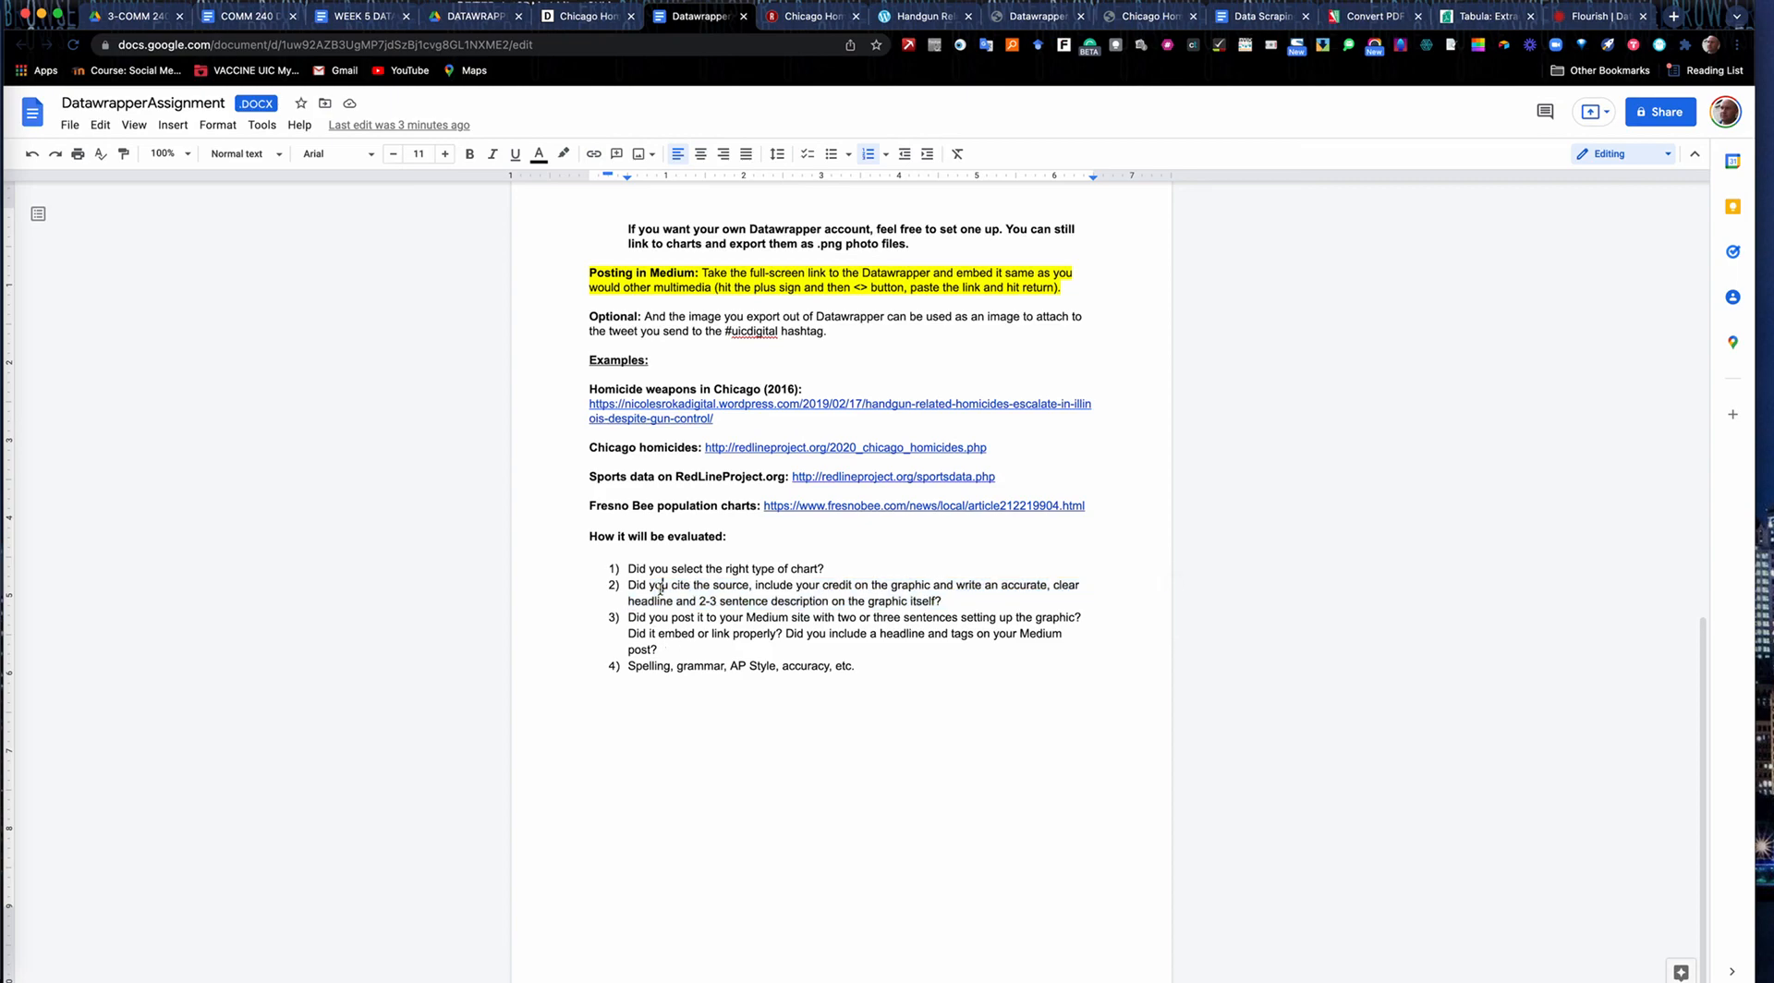
left_click_drag(659, 589, 943, 606)
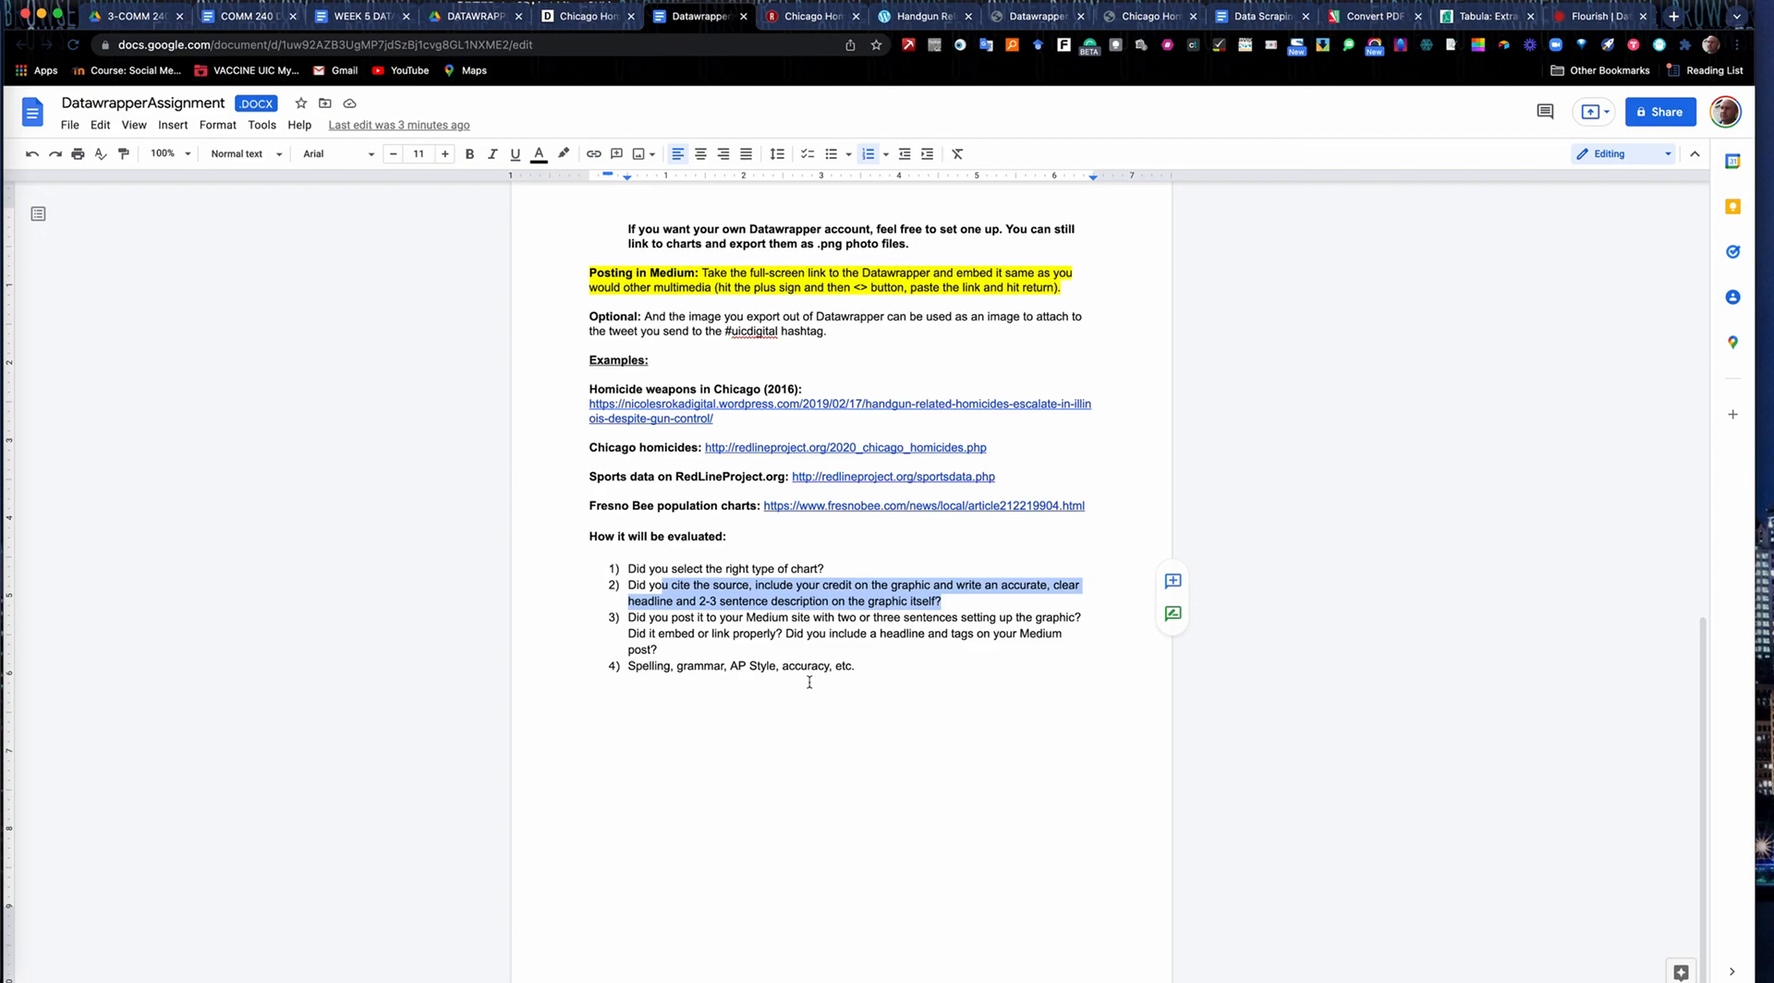
left_click_drag(865, 666, 629, 672)
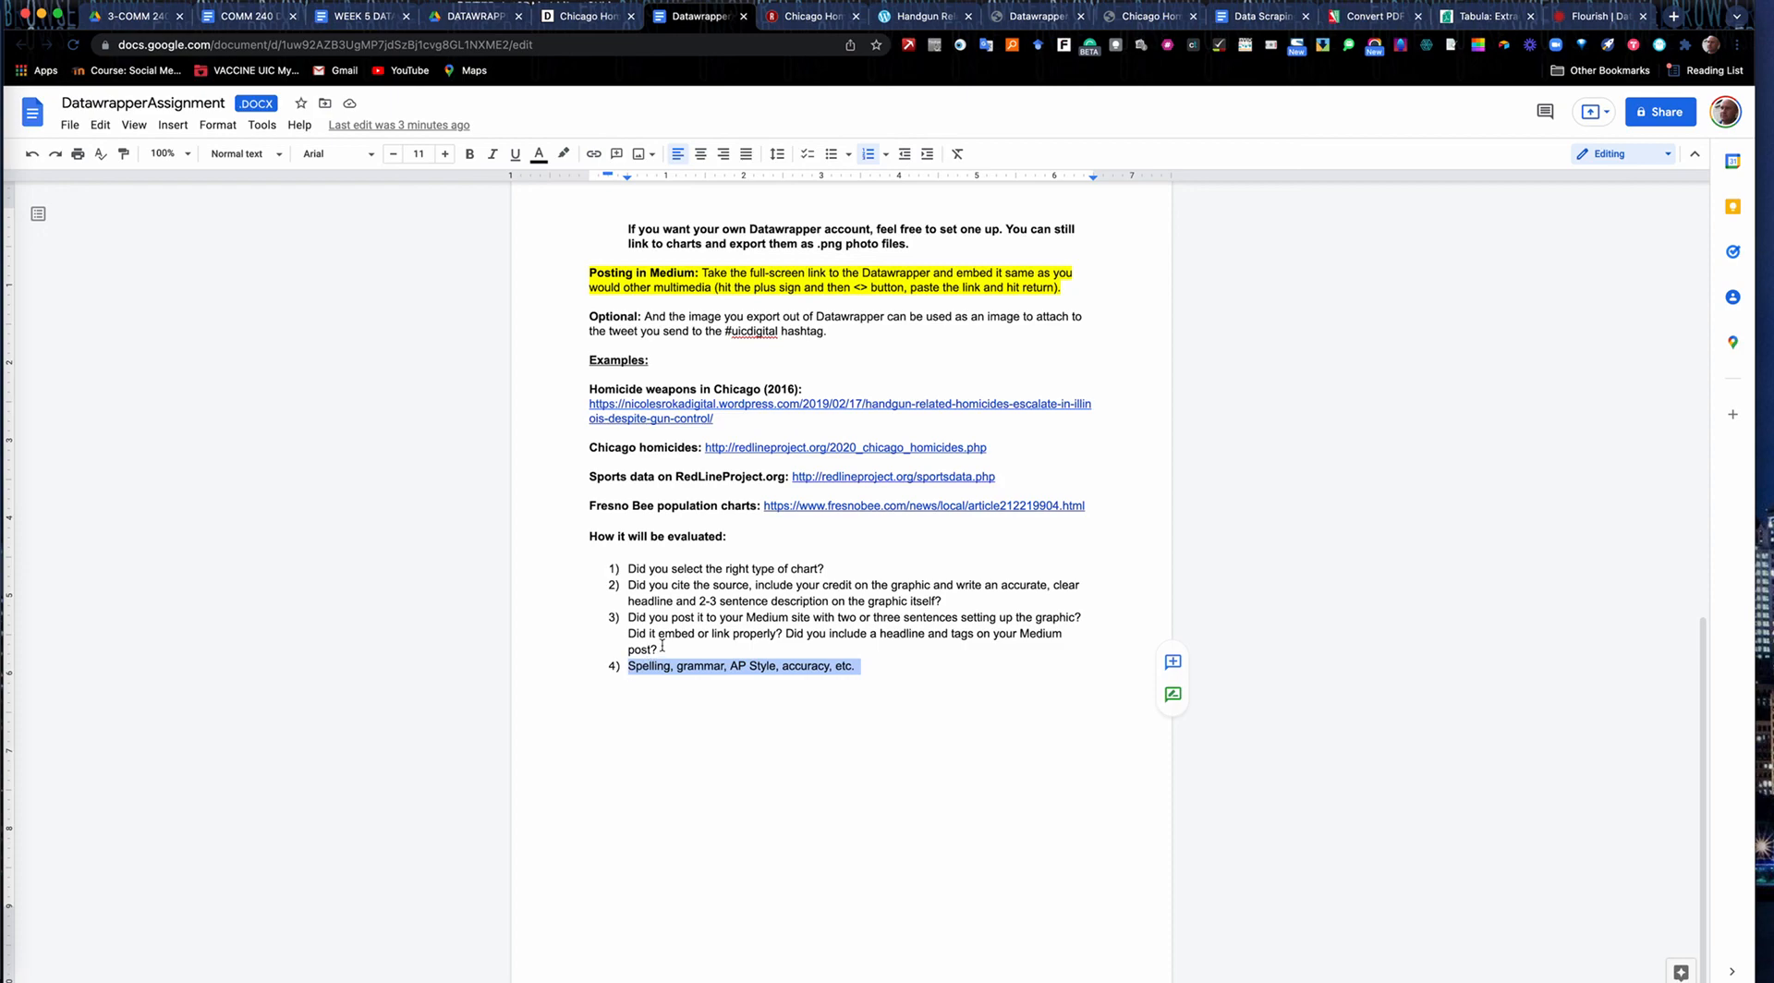
left_click_drag(661, 648, 627, 617)
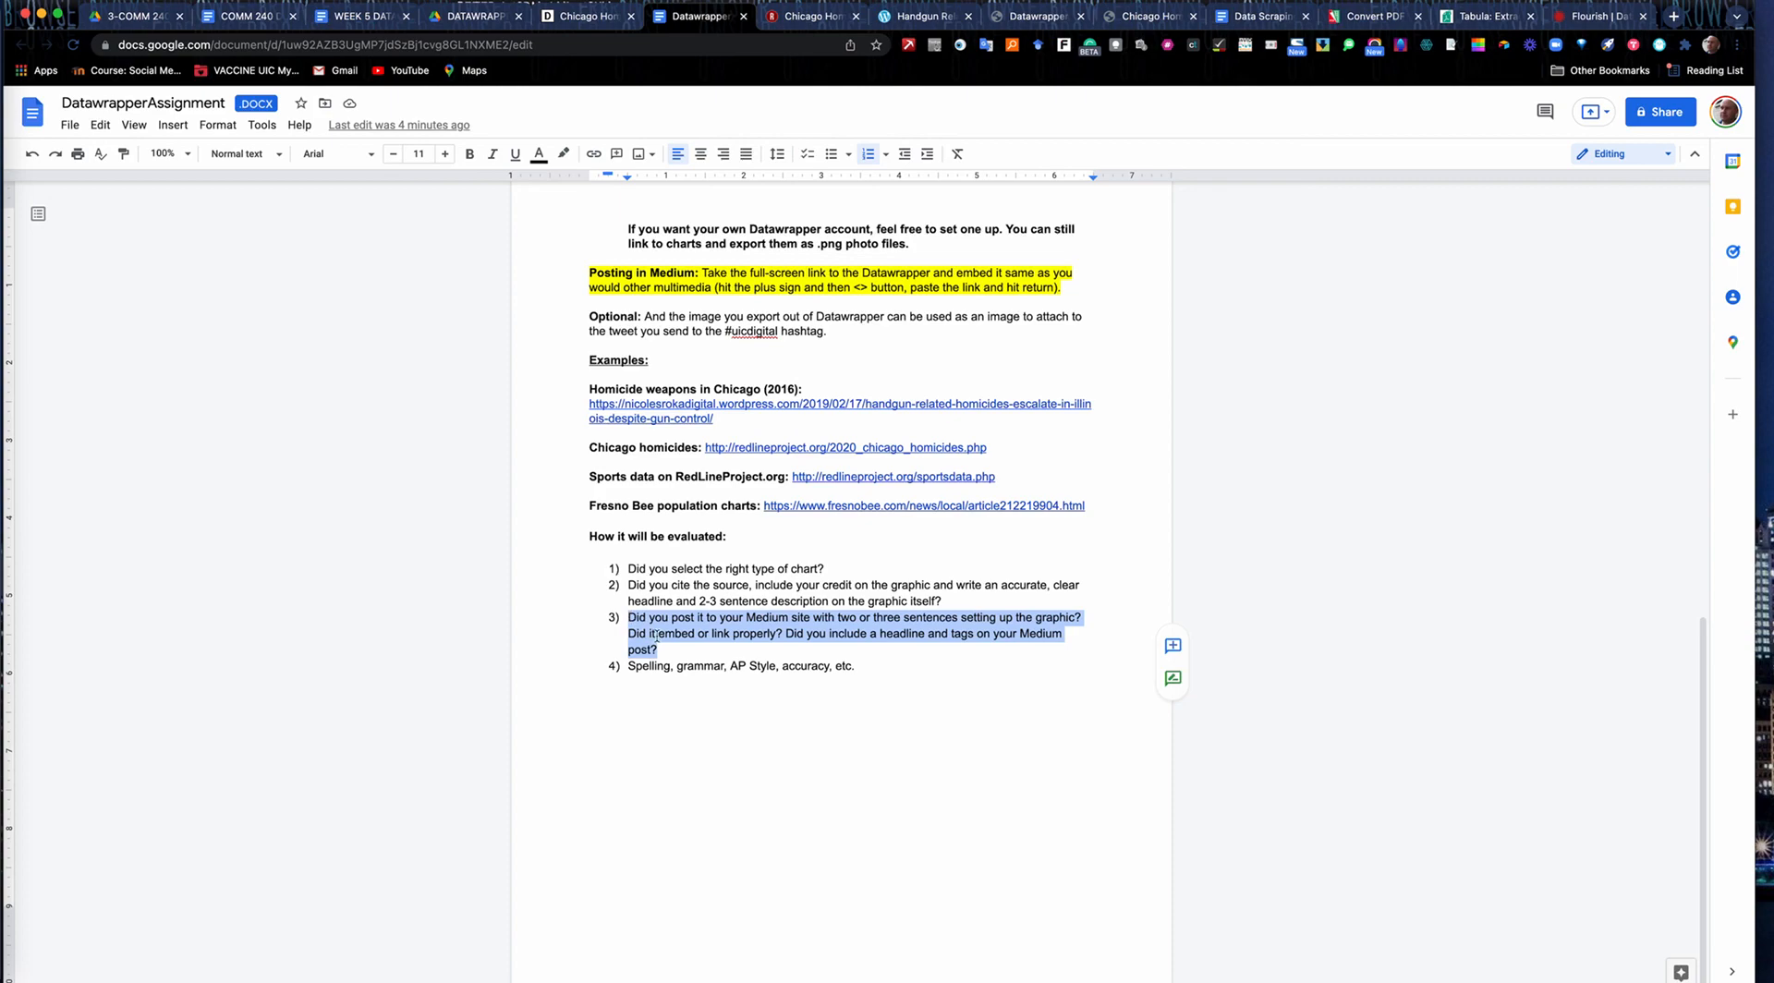
Add "Tweet to #uicdigital" at the end of the third evaluation criterion, about the Medium post.
left_click(666, 650)
type("Tweet")
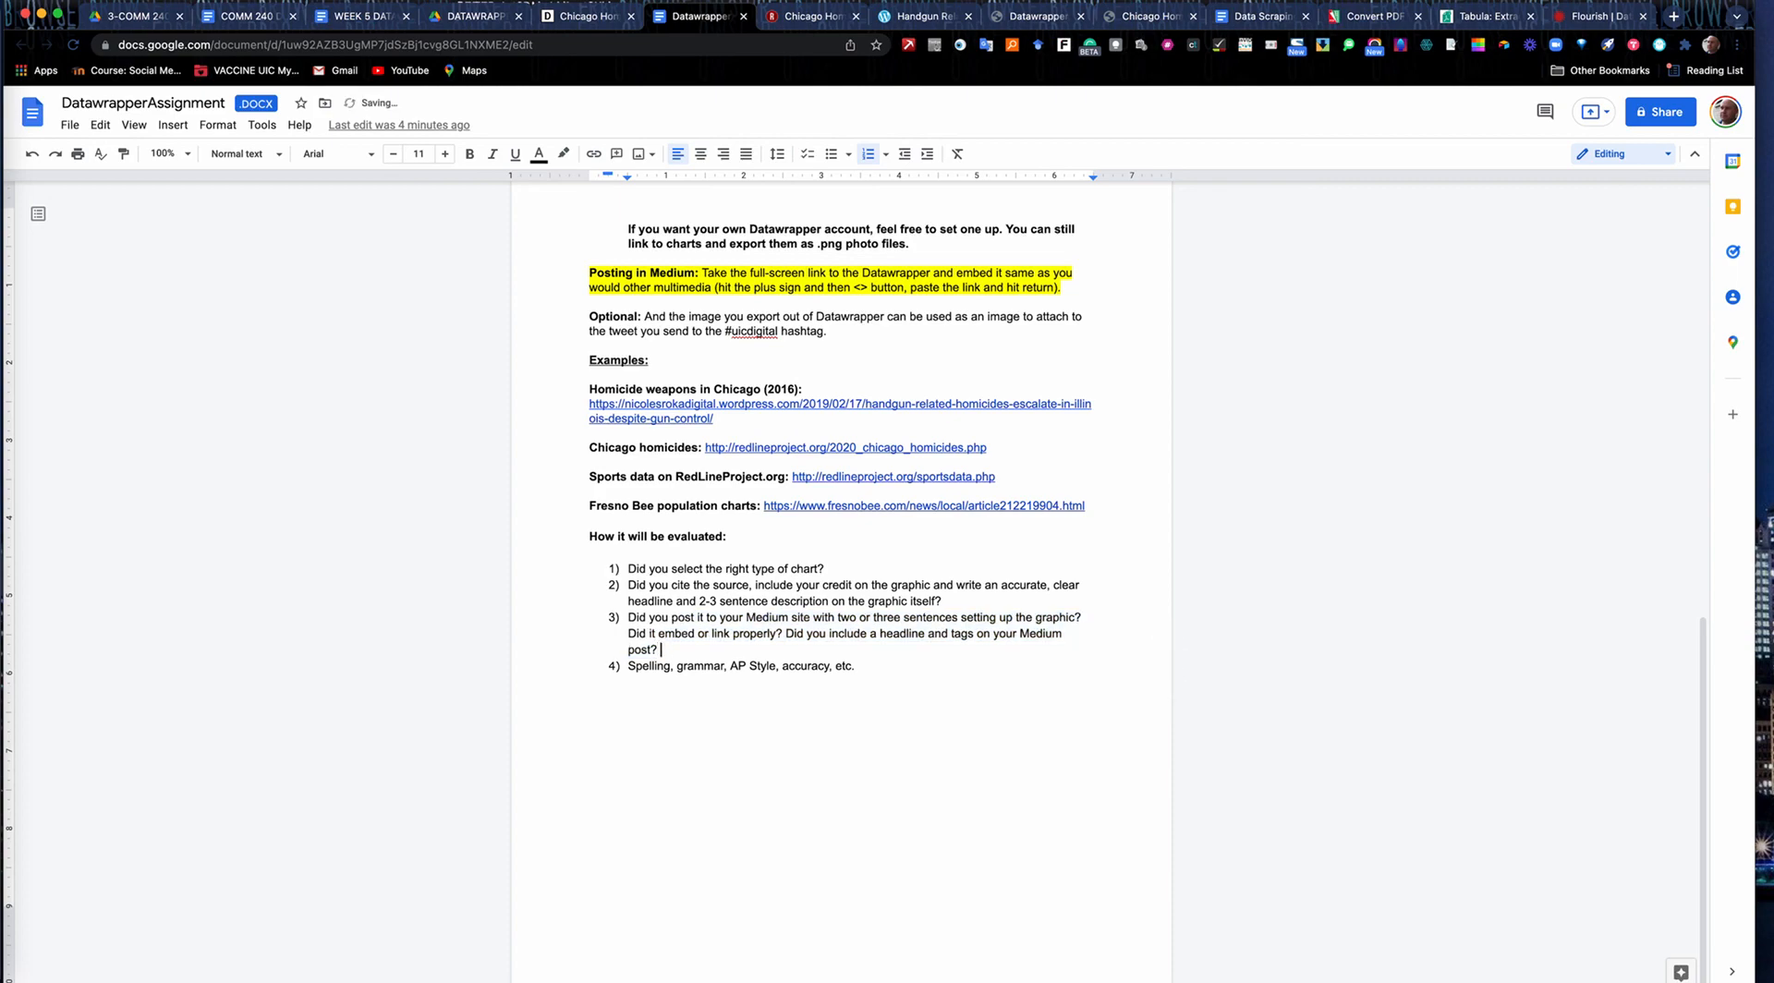
type(" to #uicdigital")
Return to the start of the assignment and highlight its due date, Monday, Feb. 14, noon.
scroll(728, 302, "up", 10)
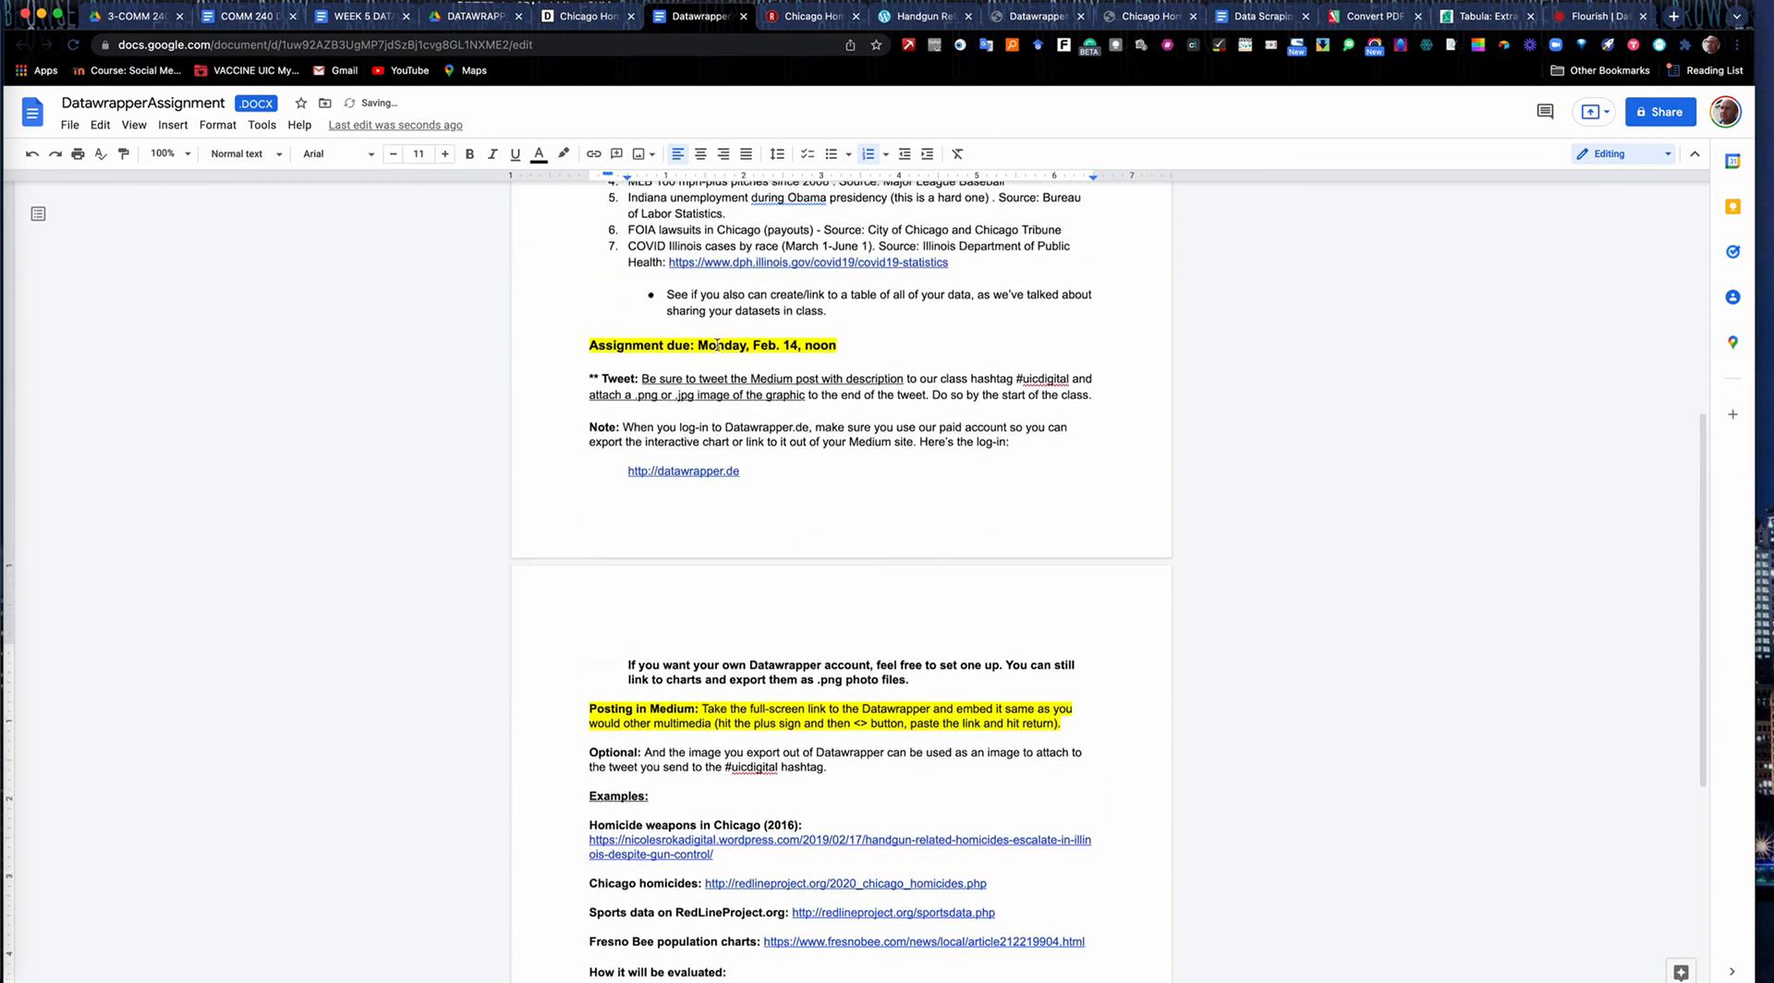
scroll(716, 345, "up", 3)
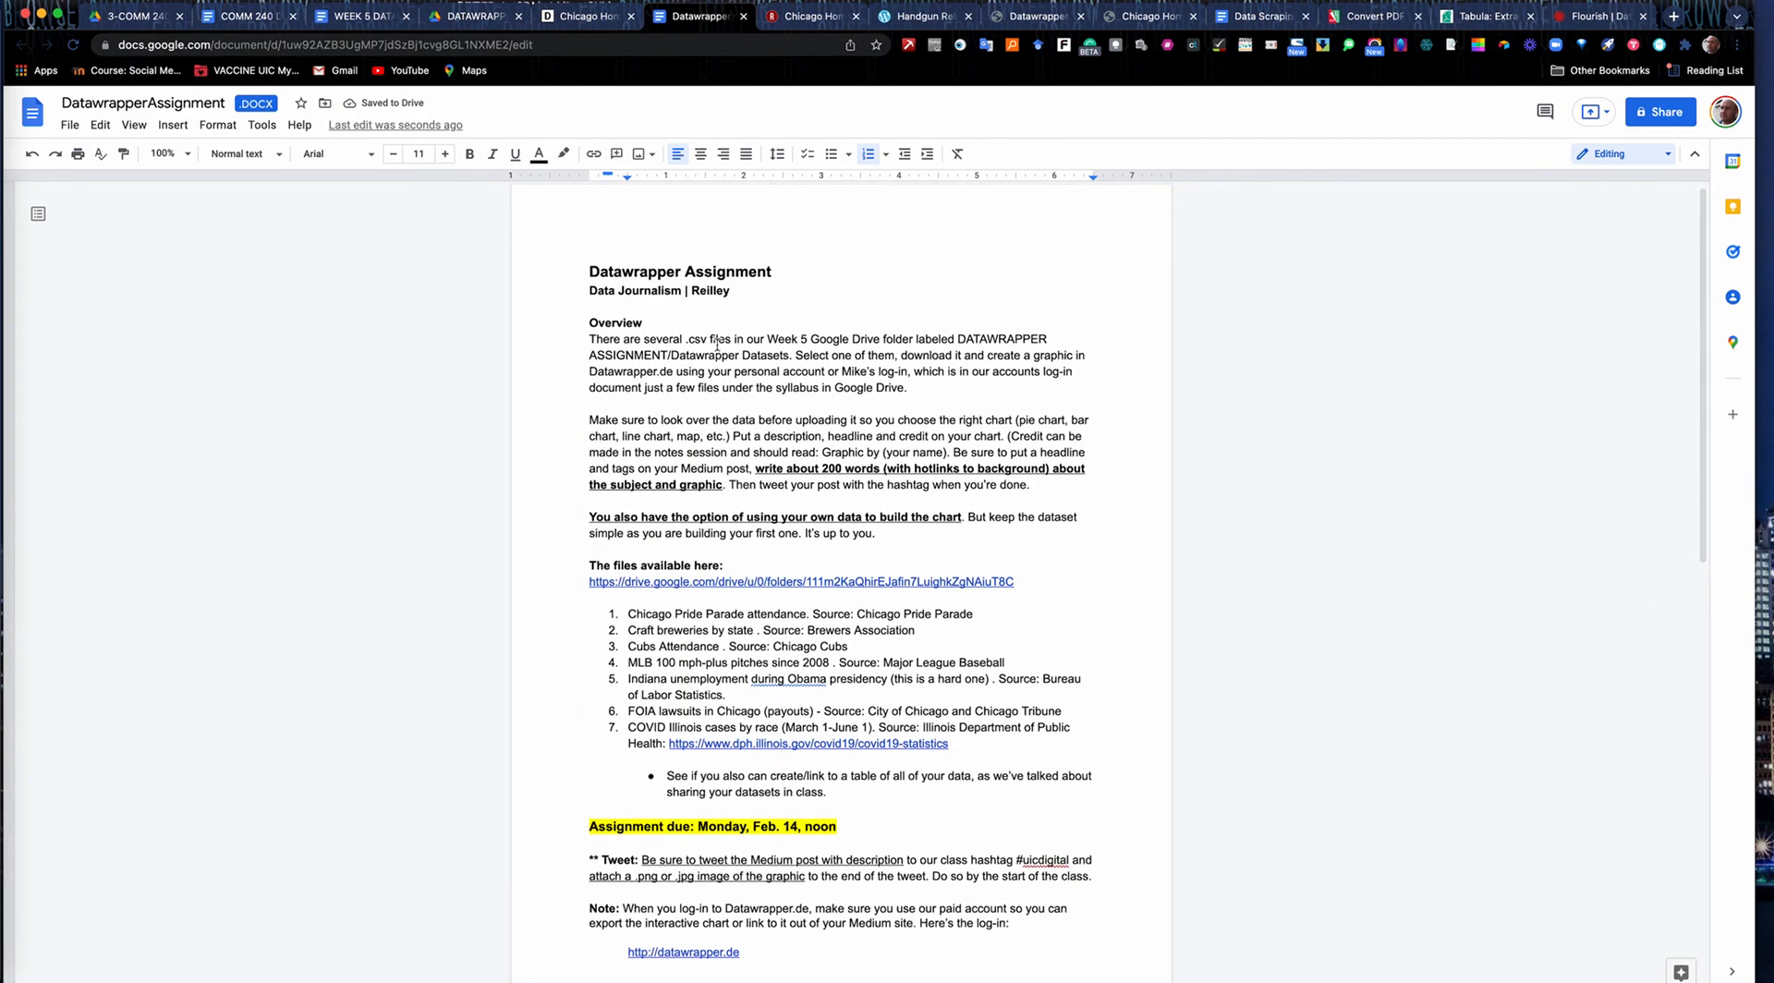
scroll(717, 344, "up", 1)
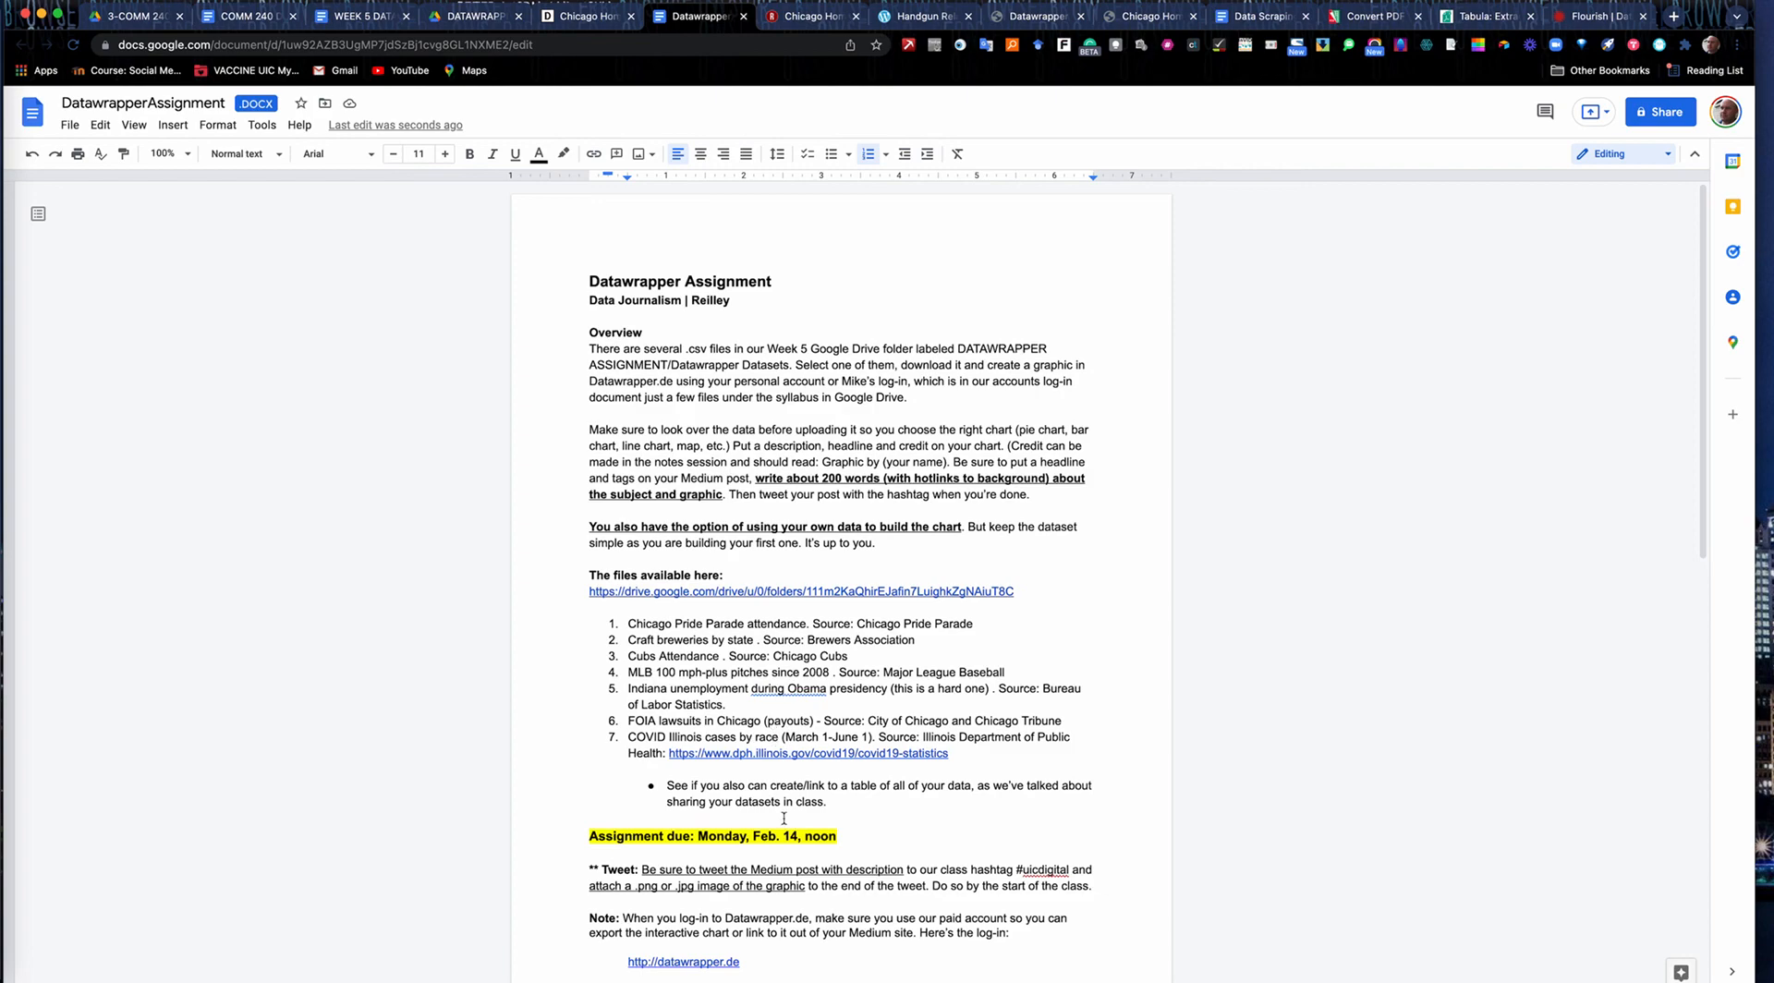
left_click_drag(697, 843, 832, 835)
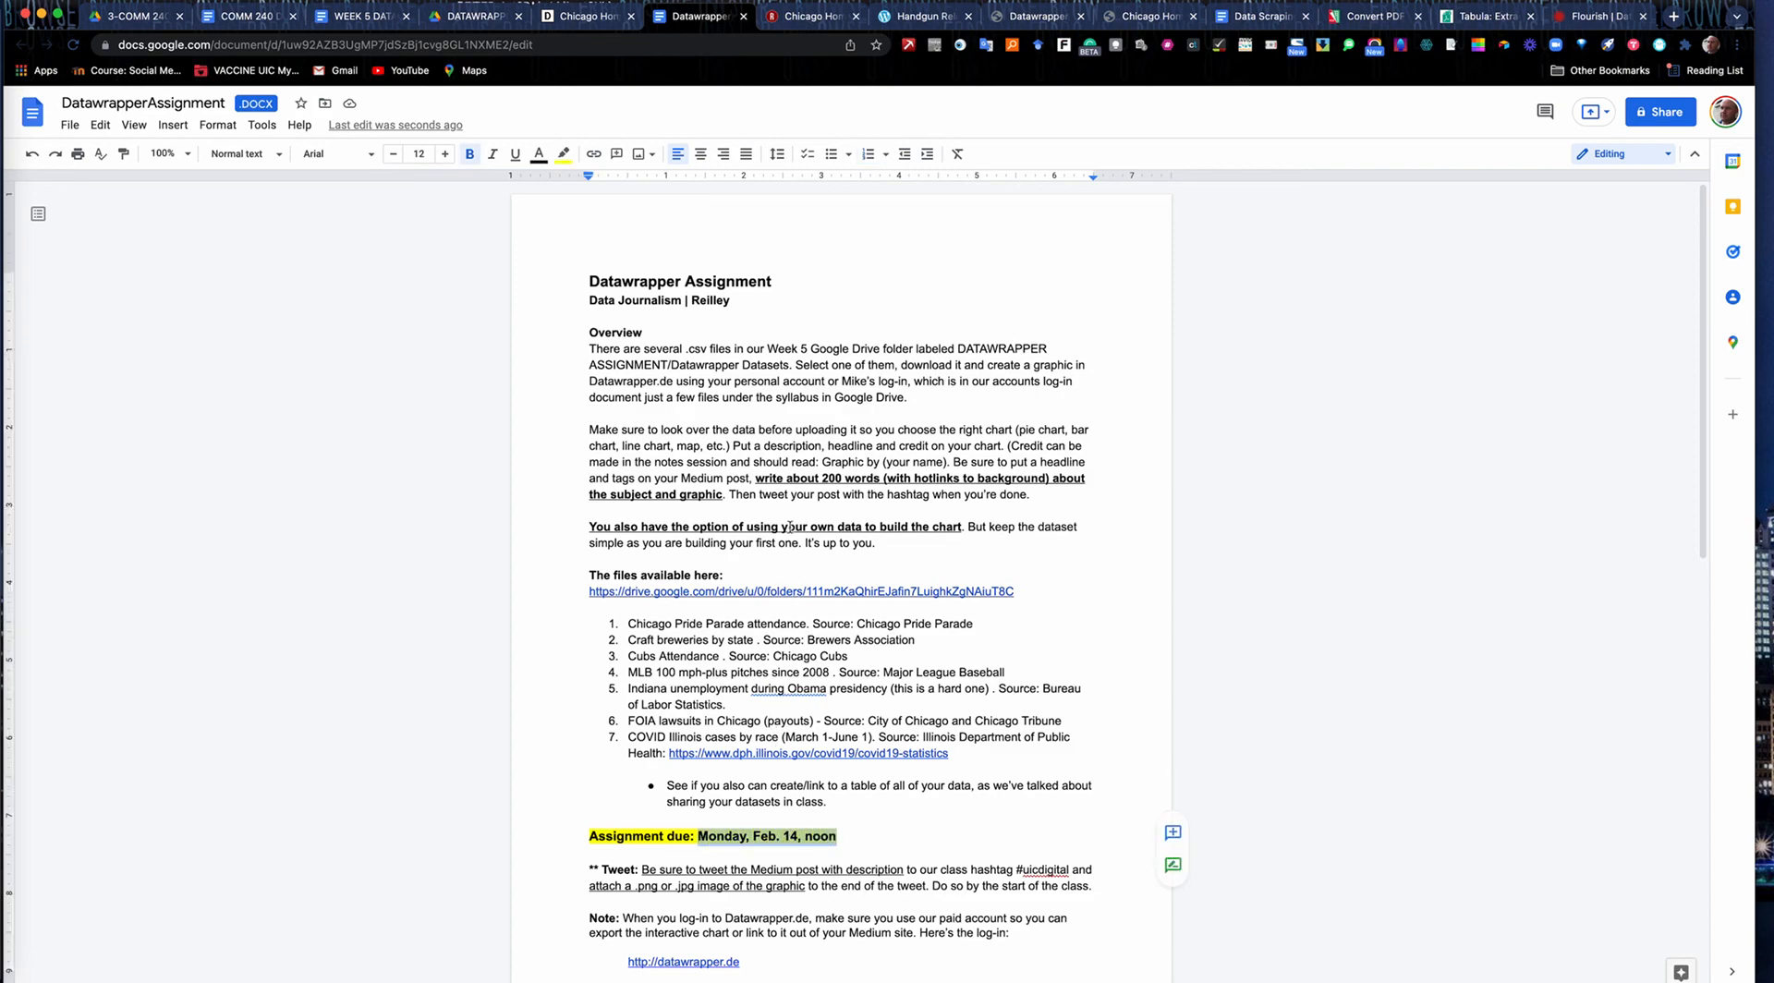
left_click(802, 430)
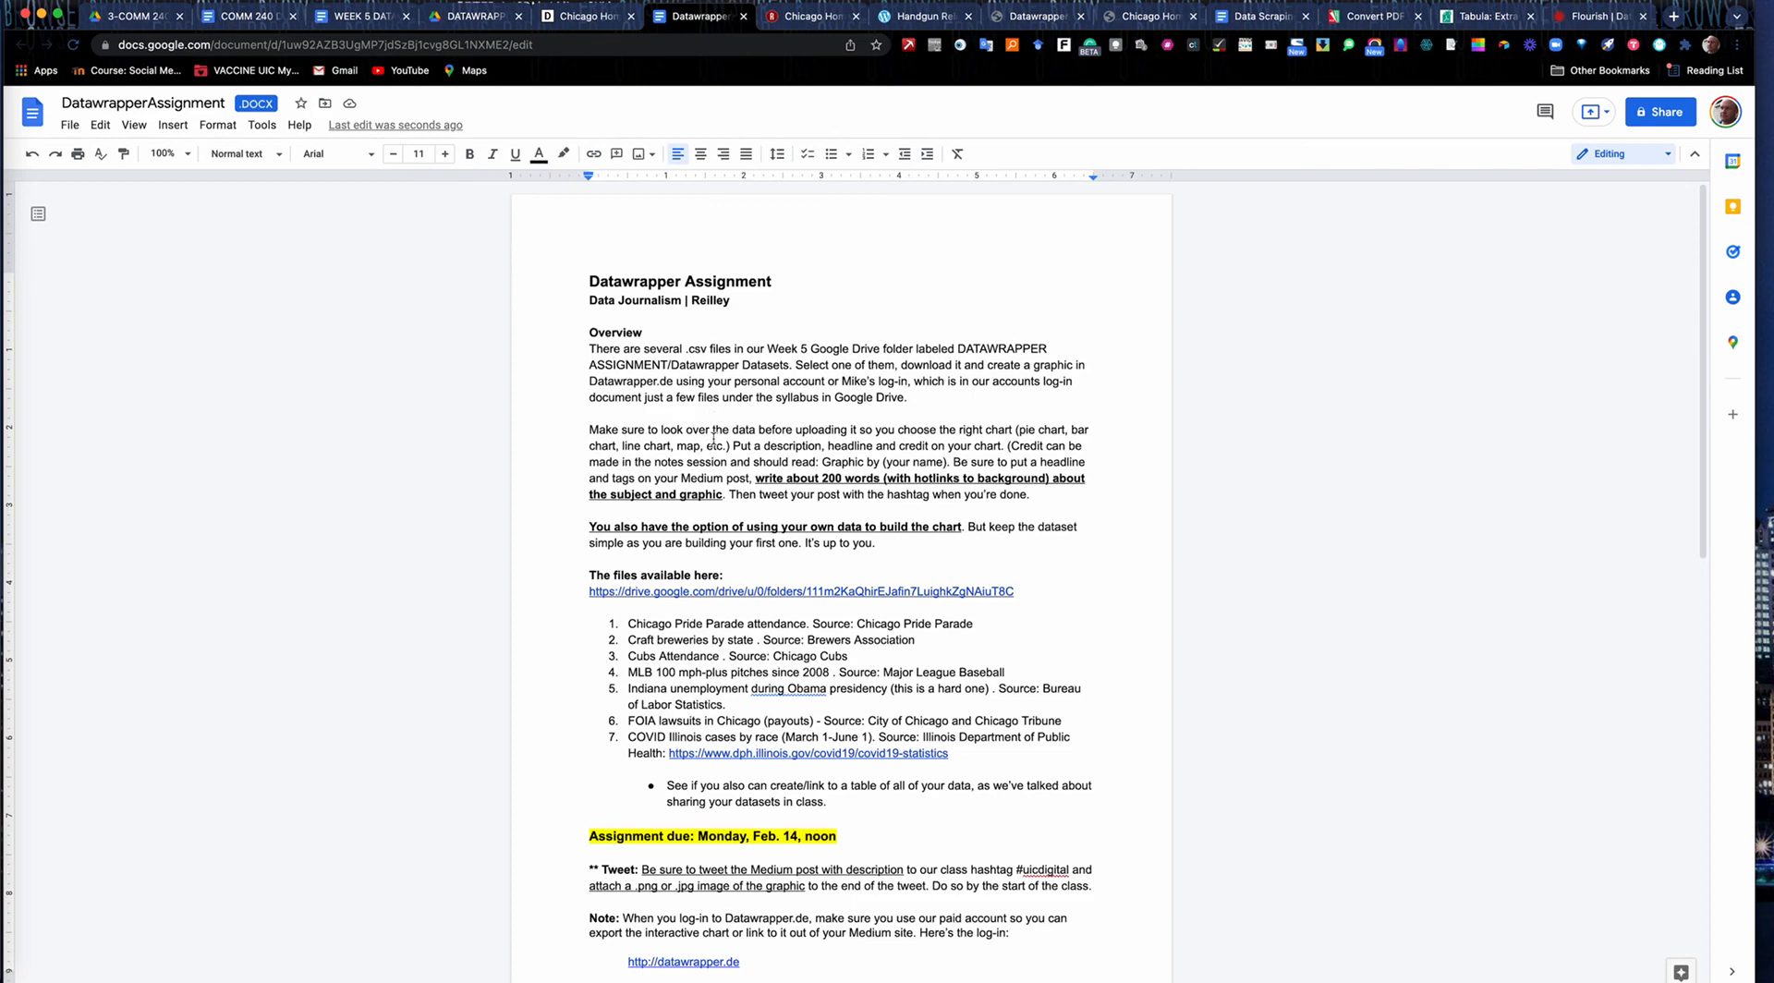
Check the WEEK 5 DATA SCHEDULE document and switch to the COMM 240 DATA JOURNALISM ASYNCH SYLLABUS document.
left_click(368, 17)
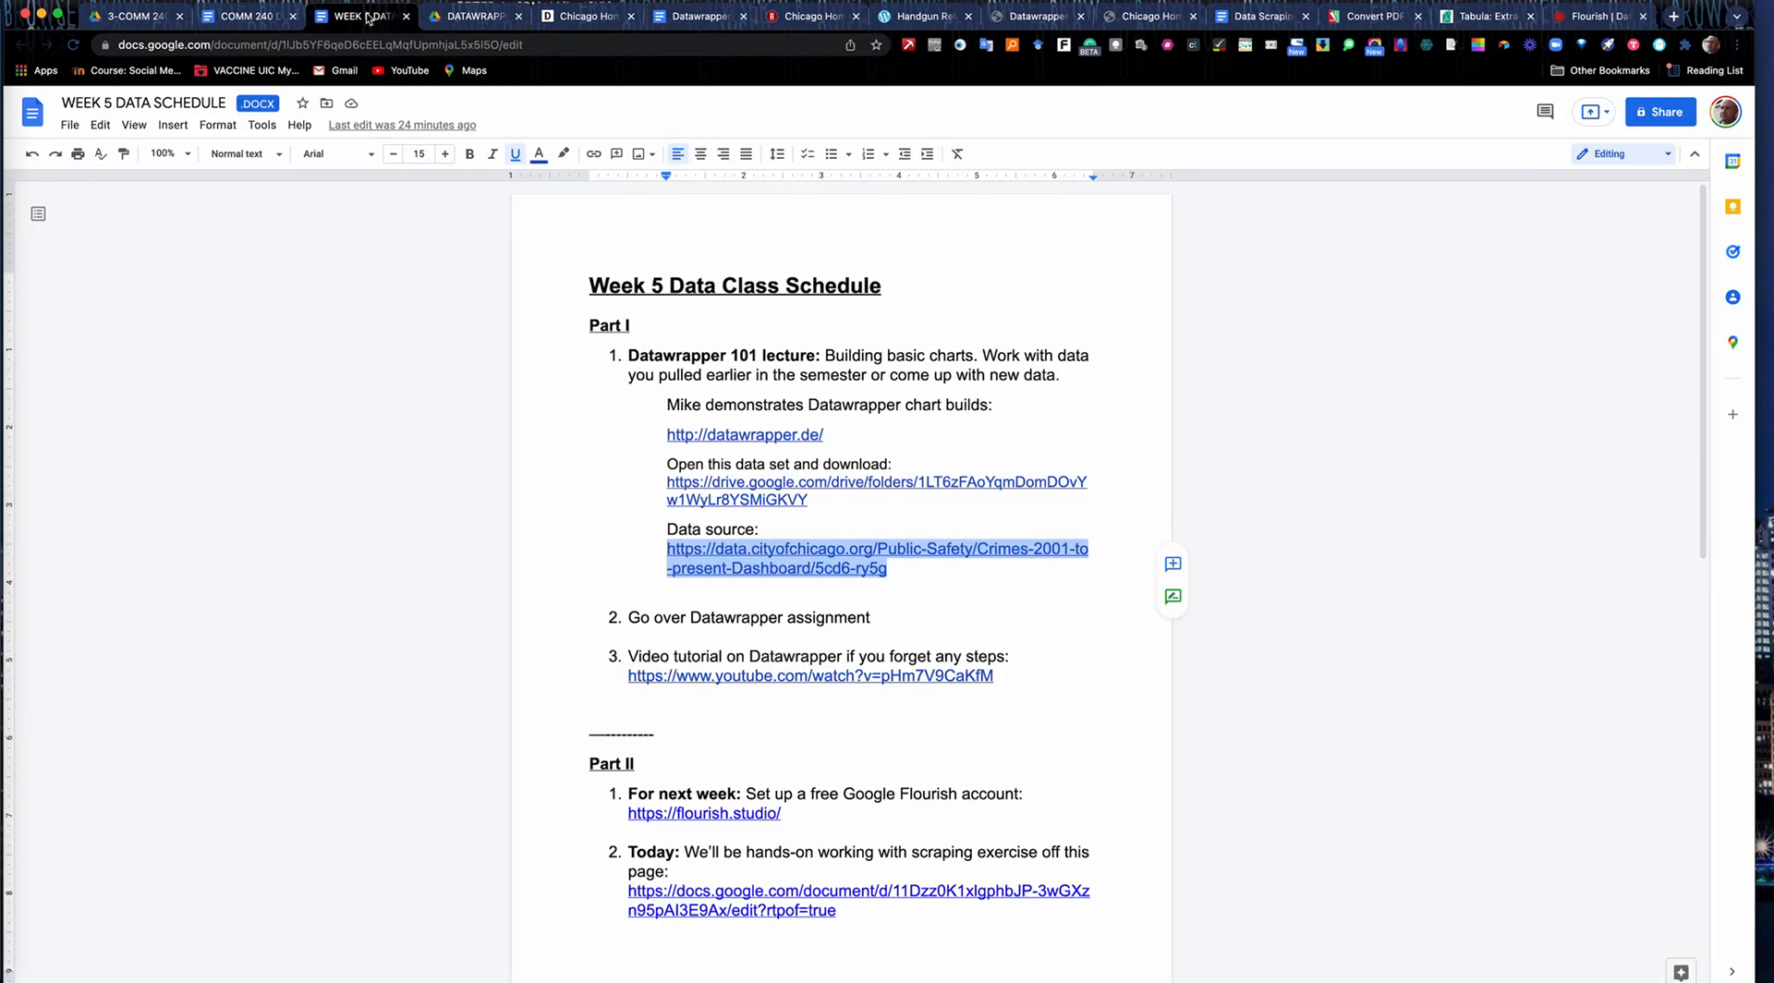
left_click(248, 16)
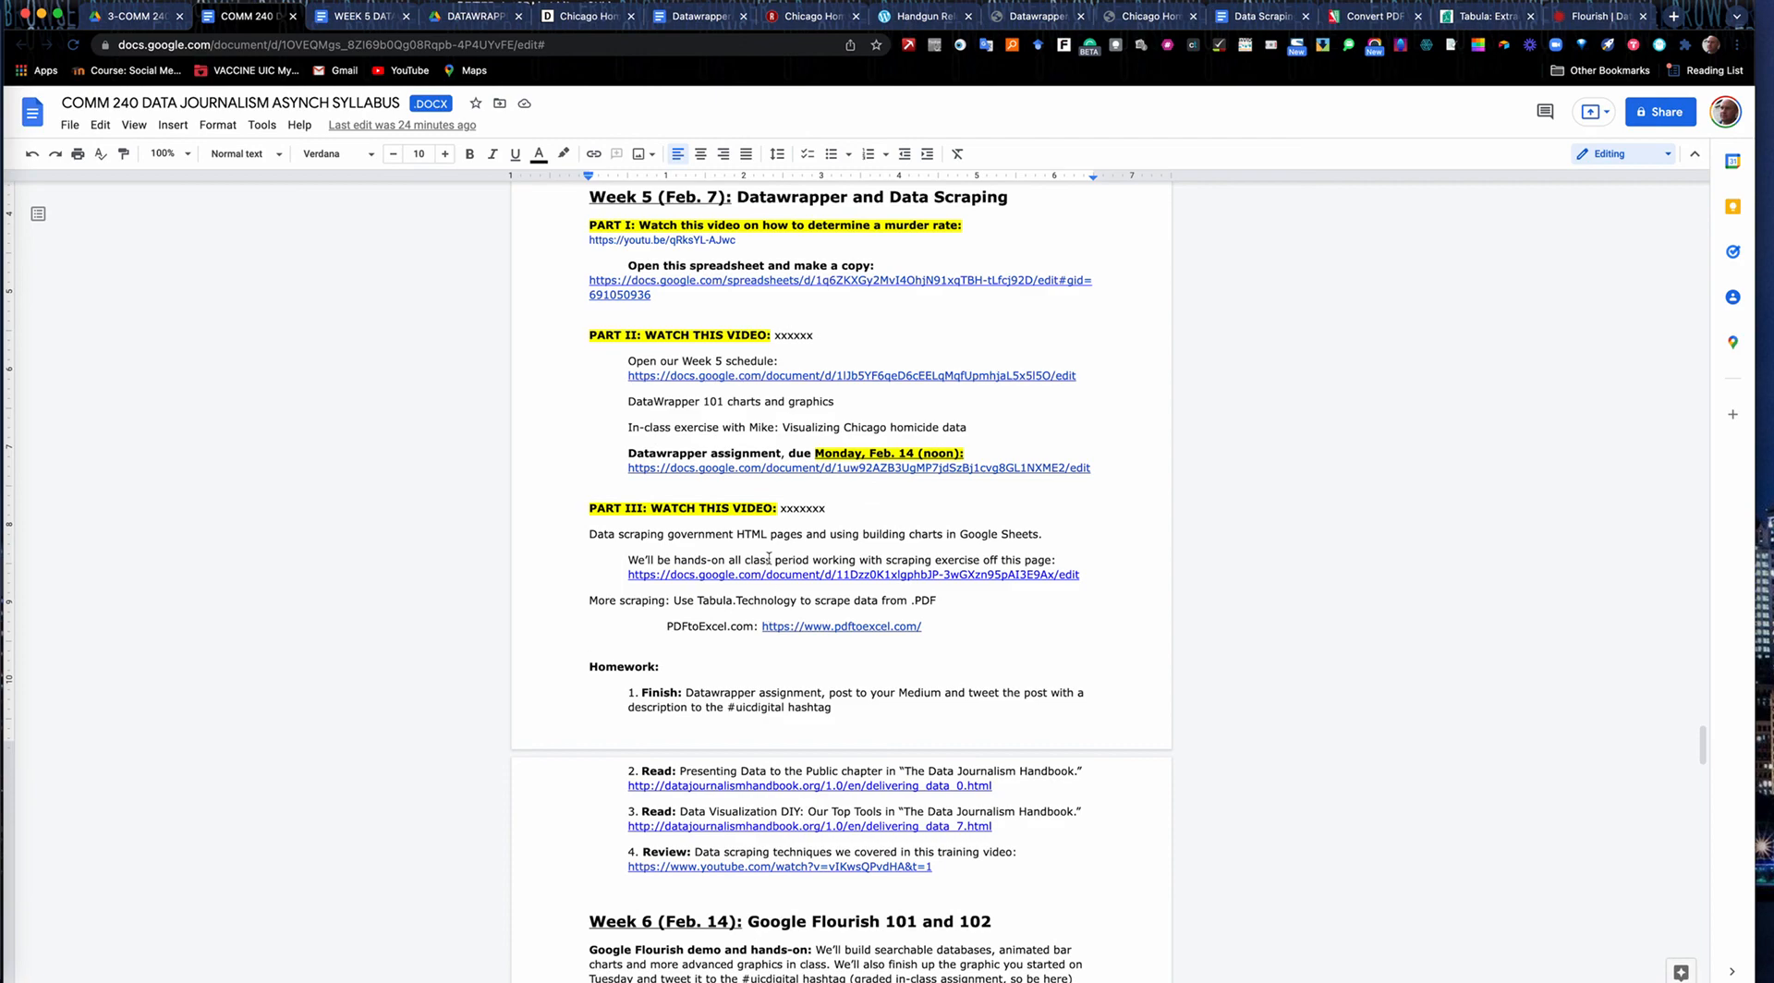